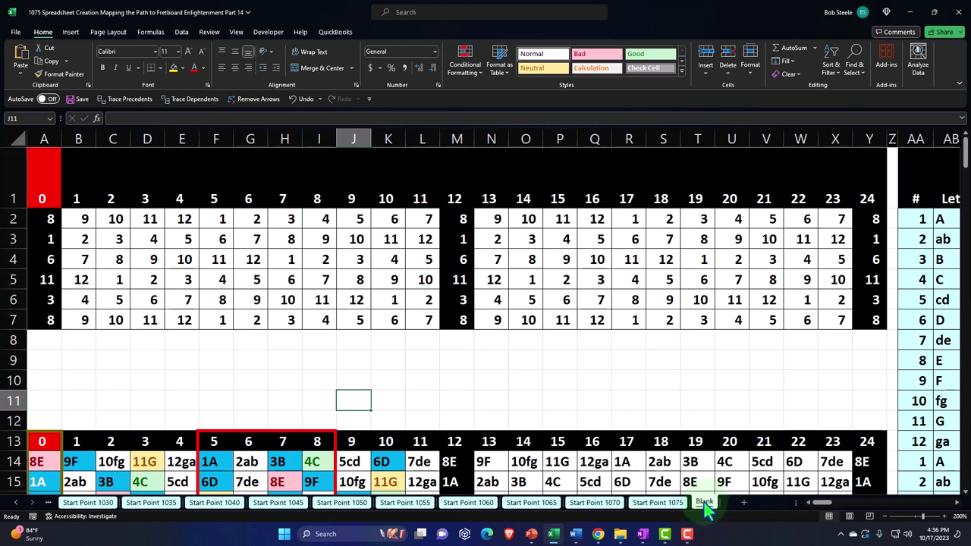
Step: Look across the Blank sheet from the numbered fretboard grid to the note, scale and chord tables beside it
click(657, 346)
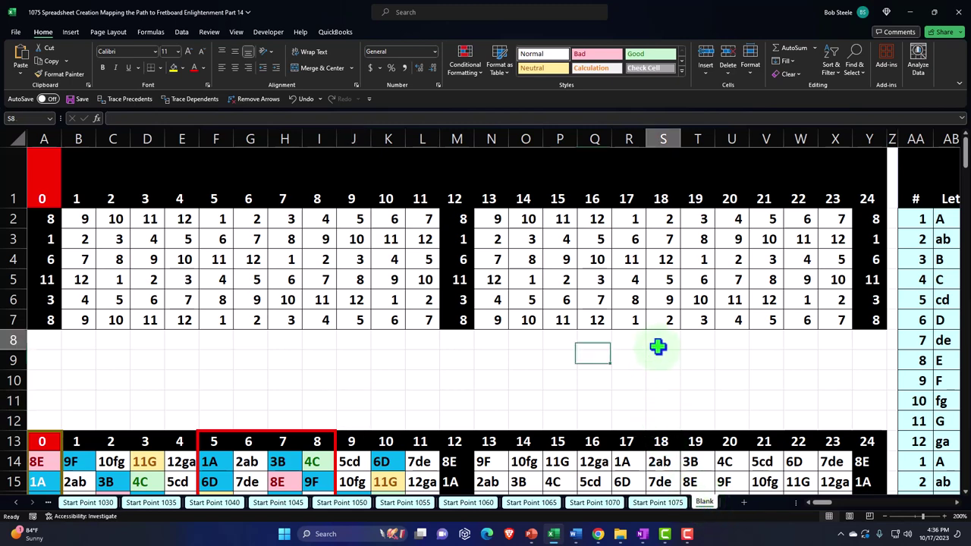
key(Right)
key(Right)
key(Right)
key(Right)
key(Right)
key(Right)
key(Right)
key(Right)
key(Right)
key(Right)
key(Right)
key(Right)
key(Right)
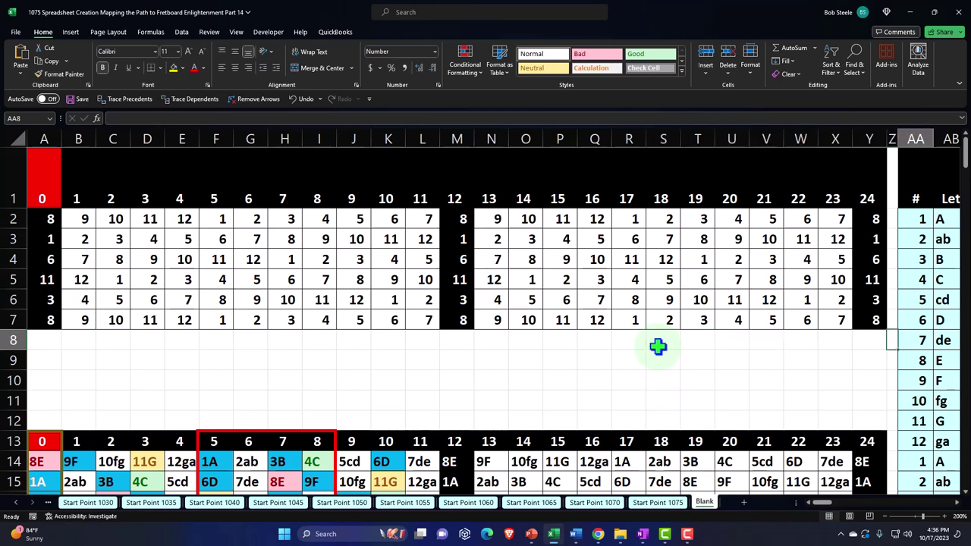
key(Right)
key(Right)
key(Right)
key(Right)
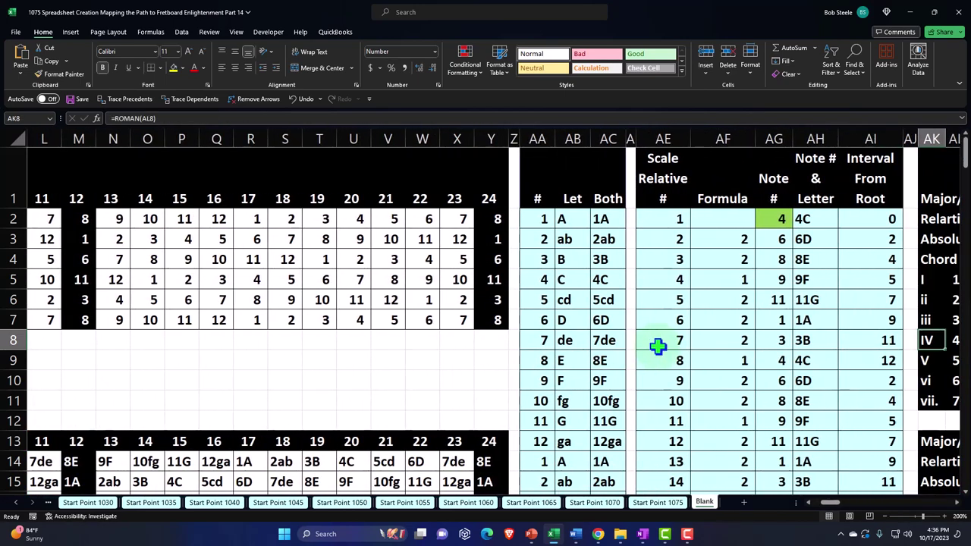
Step: Examine the note key table: the letters in column AB, the numbers in AA2:AA13 and the combining formula in AC2
click(571, 215)
key(Down)
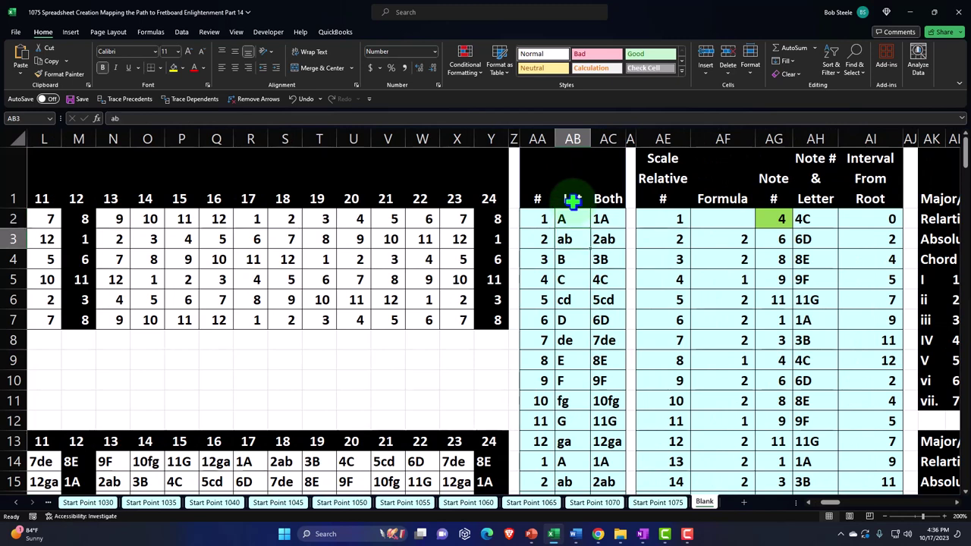
key(Down)
key(Down)
key(Down)
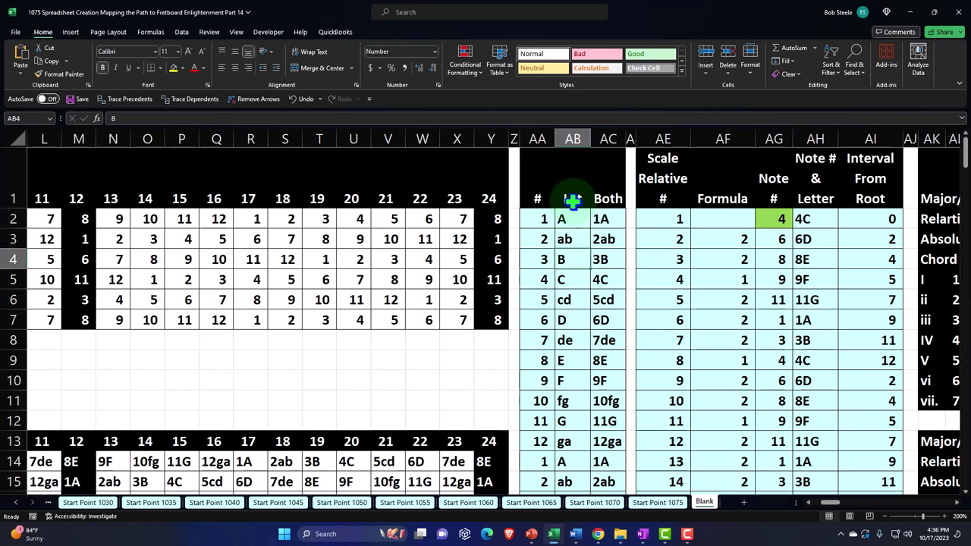
key(Down)
key(Down)
key(Down)
key(Down)
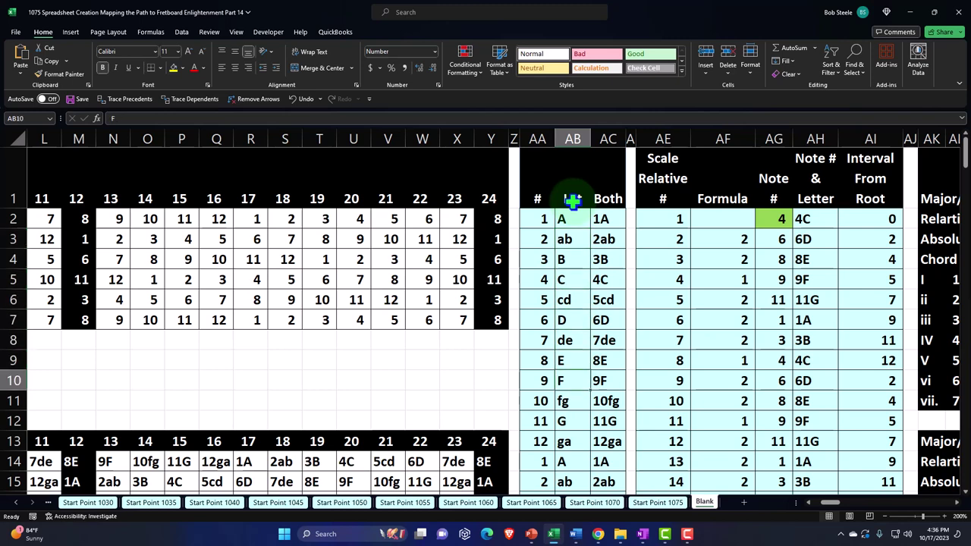
key(Down)
key(Down)
key(Down)
key(Down)
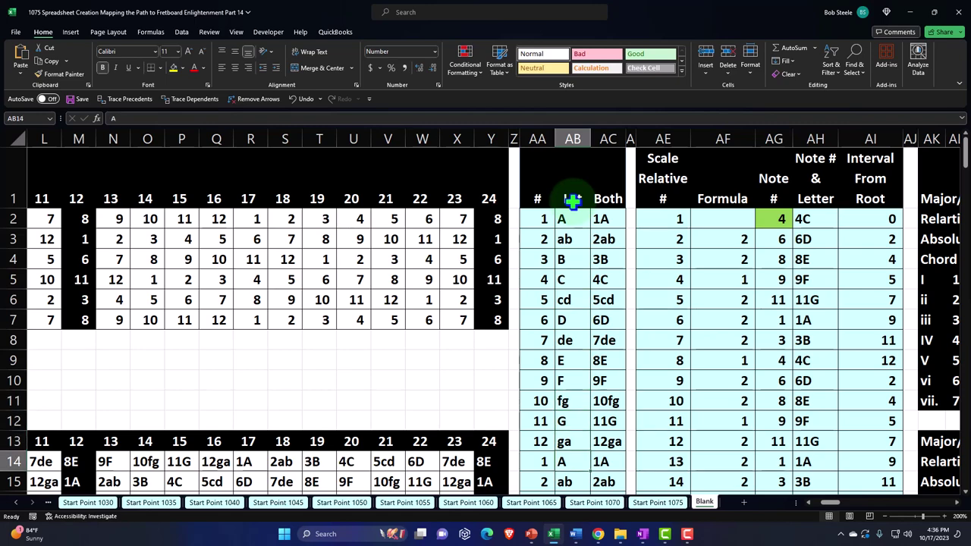
scroll(665, 261, down, 4)
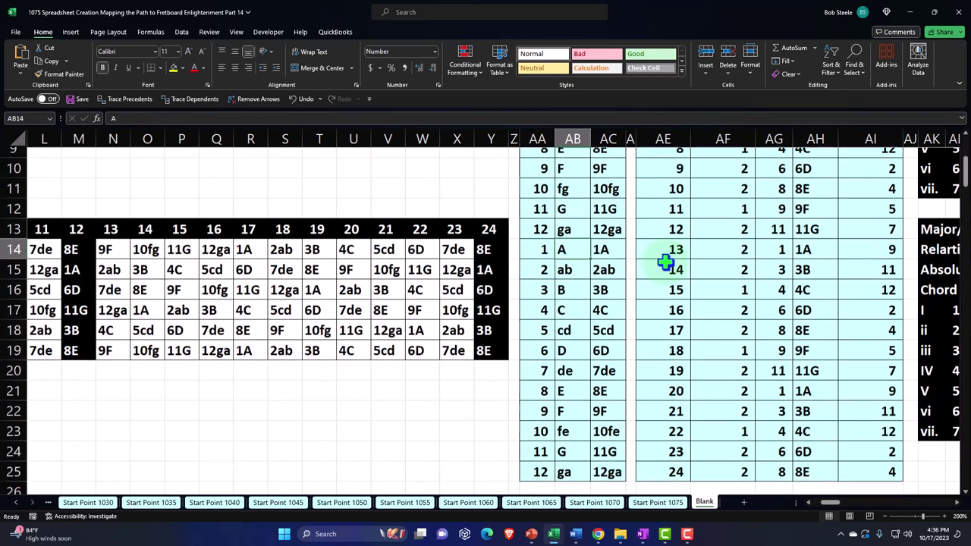
scroll(665, 261, up, 5)
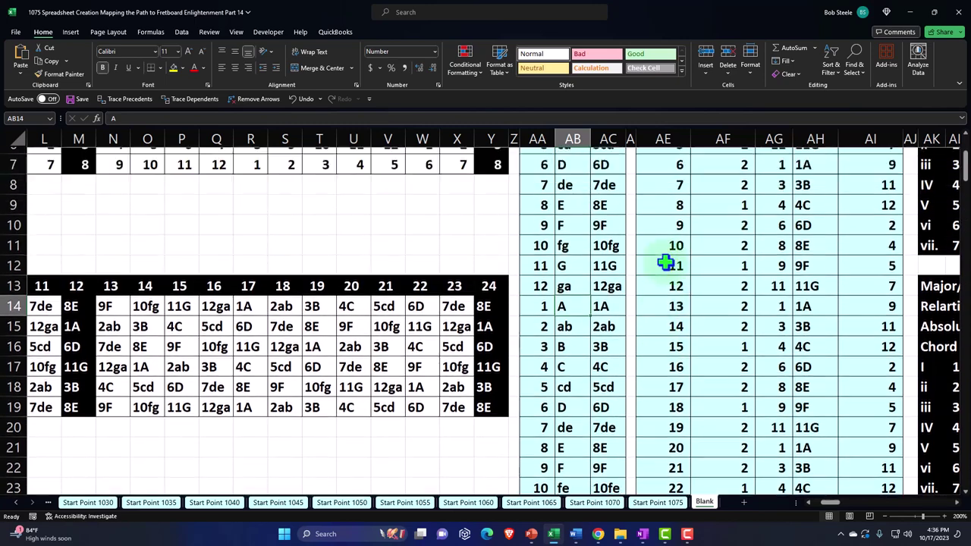
click(537, 219)
drag(537, 219, 536, 432)
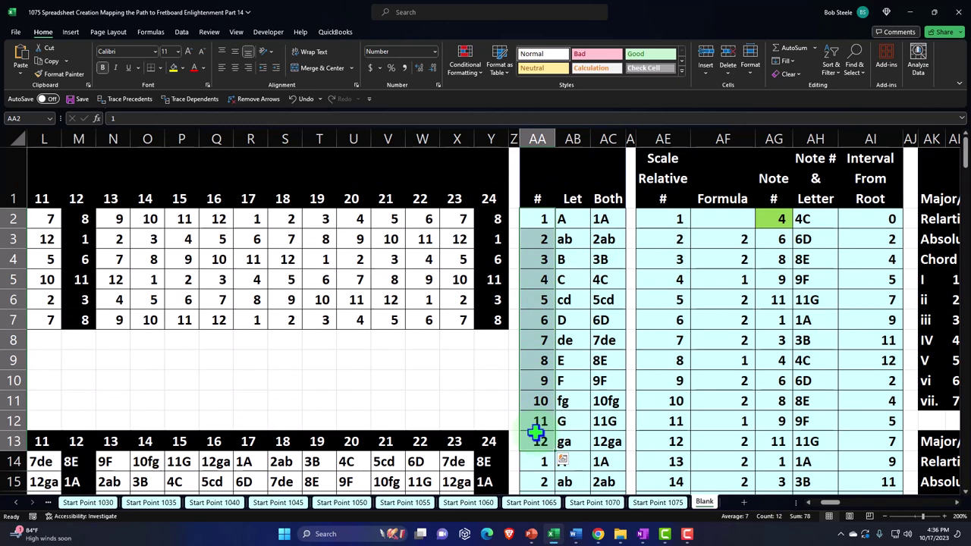
click(618, 219)
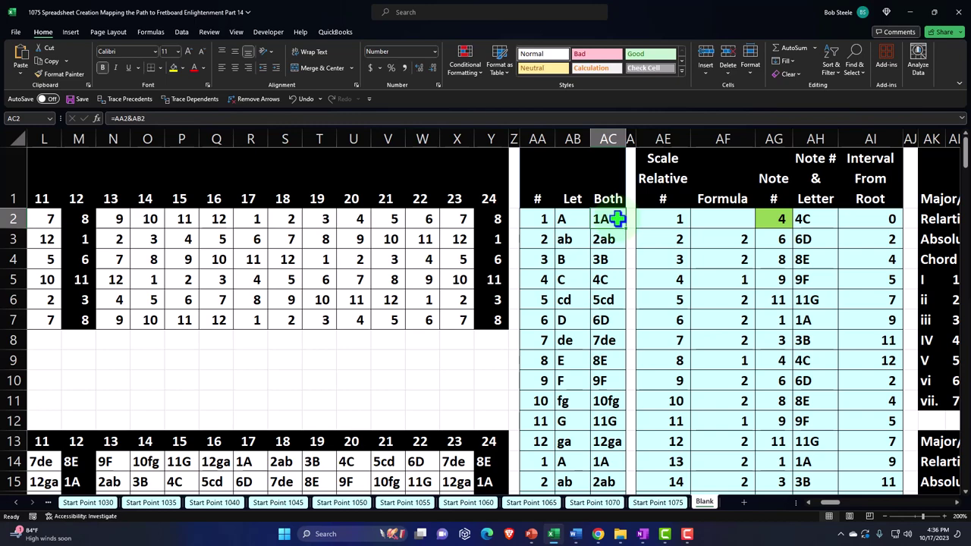
Step: Examine the numbered fretboard grid from its first column and the lettered, color-coded fretboard starting in row 13
click(327, 241)
key(Left)
key(Left)
key(Left)
key(Left)
key(Left)
key(Left)
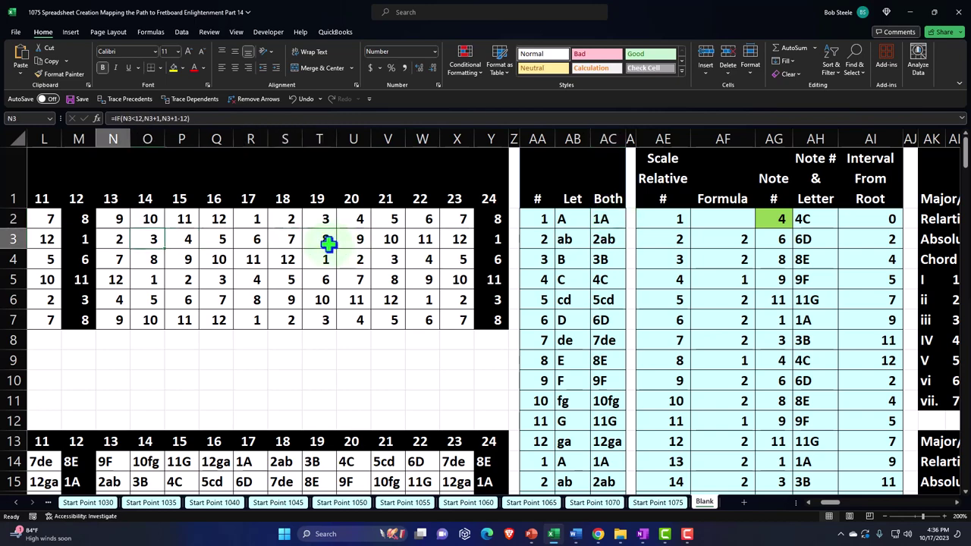
key(Home)
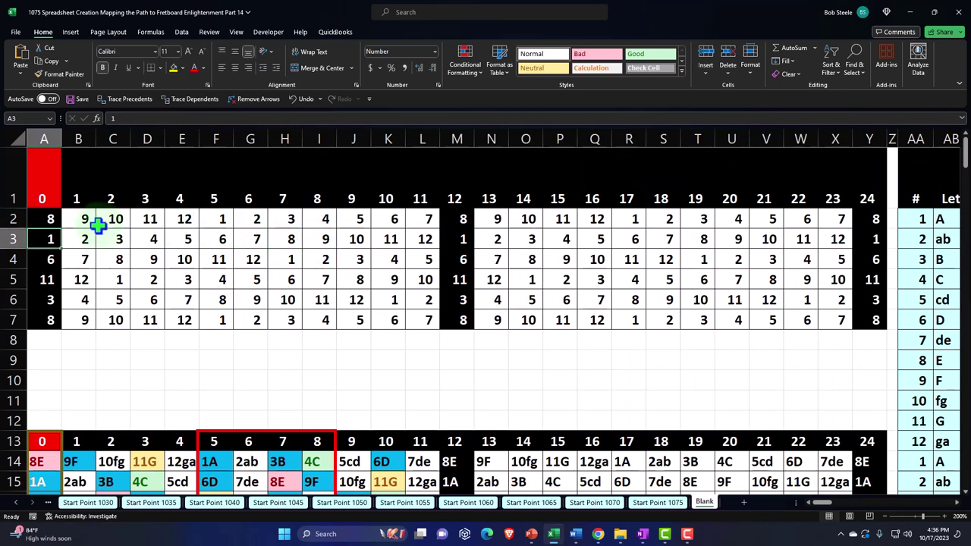
scroll(98, 224, down, 3)
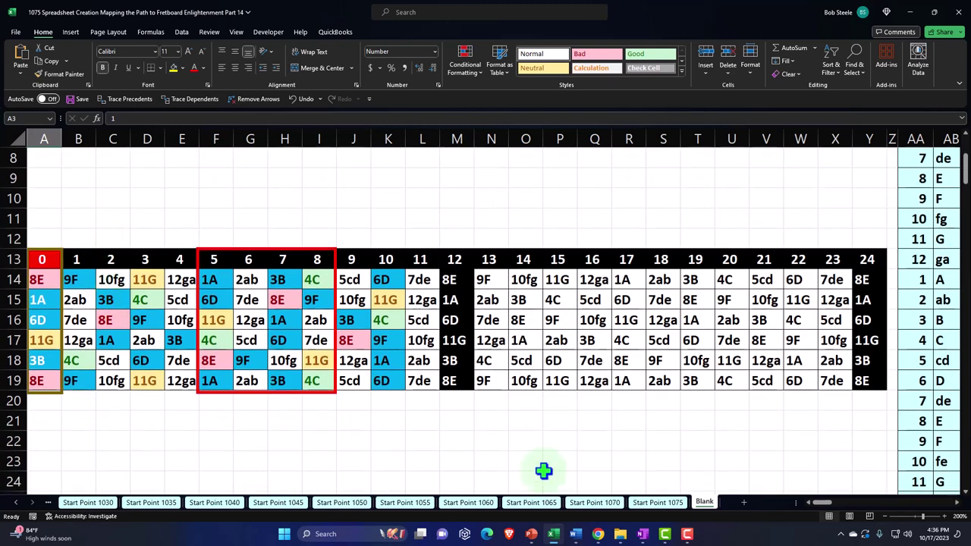
scroll(757, 475, up, 3)
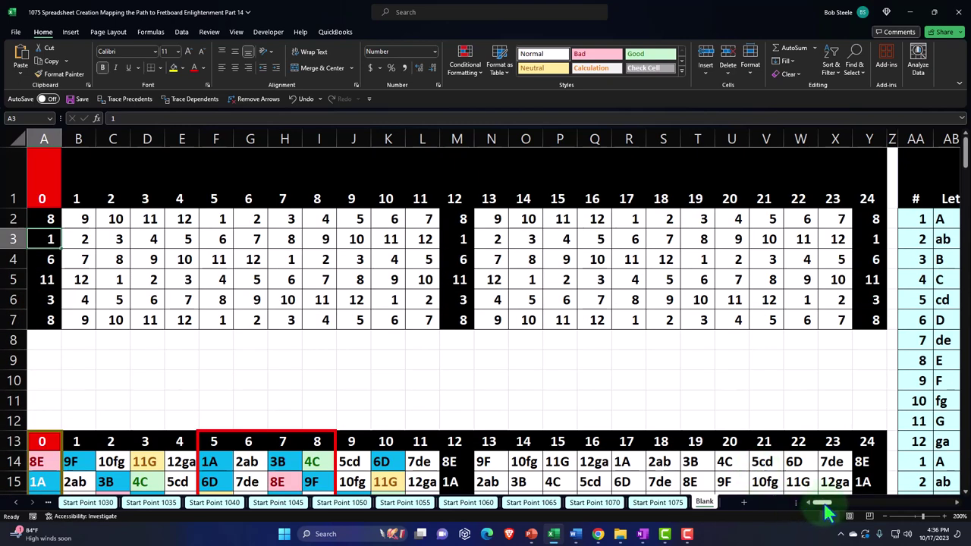
Step: Try 3 as the starting note number in cell AG2 of the scale table and undo the change
scroll(824, 516, right, 7)
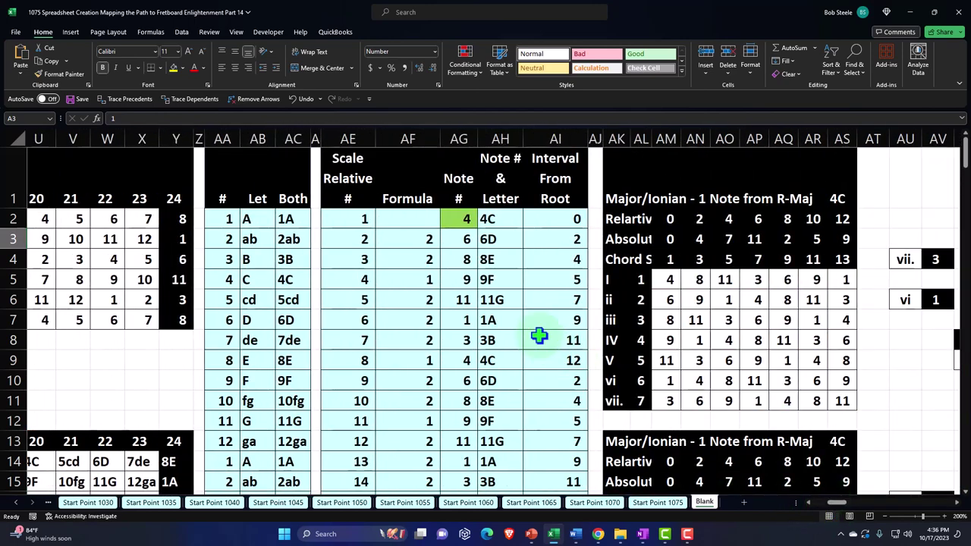
click(462, 220)
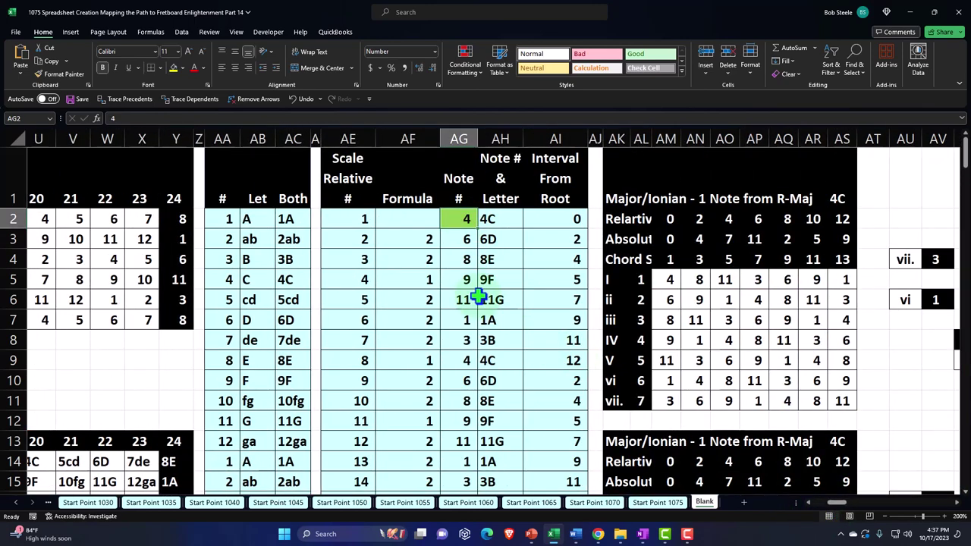
text(3)
key(Return)
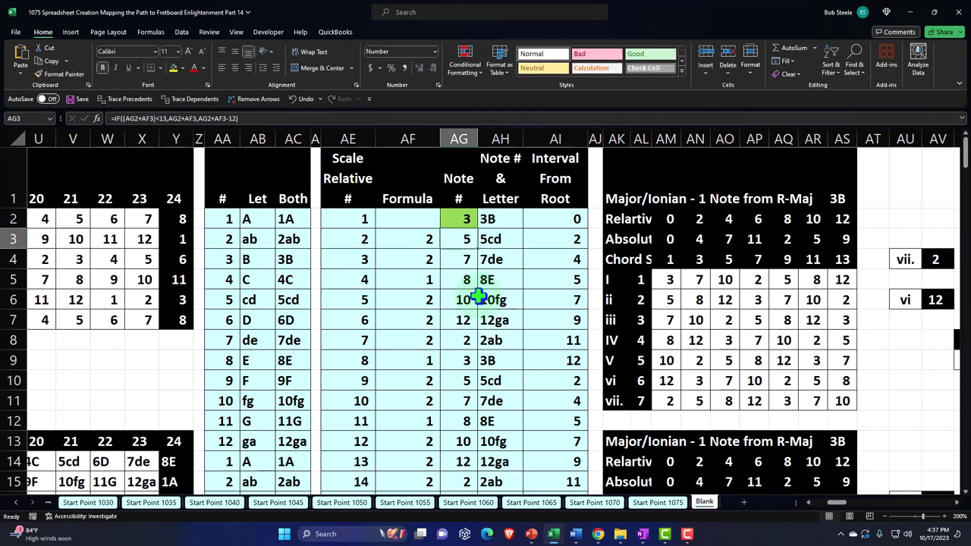
key(ctrl+z)
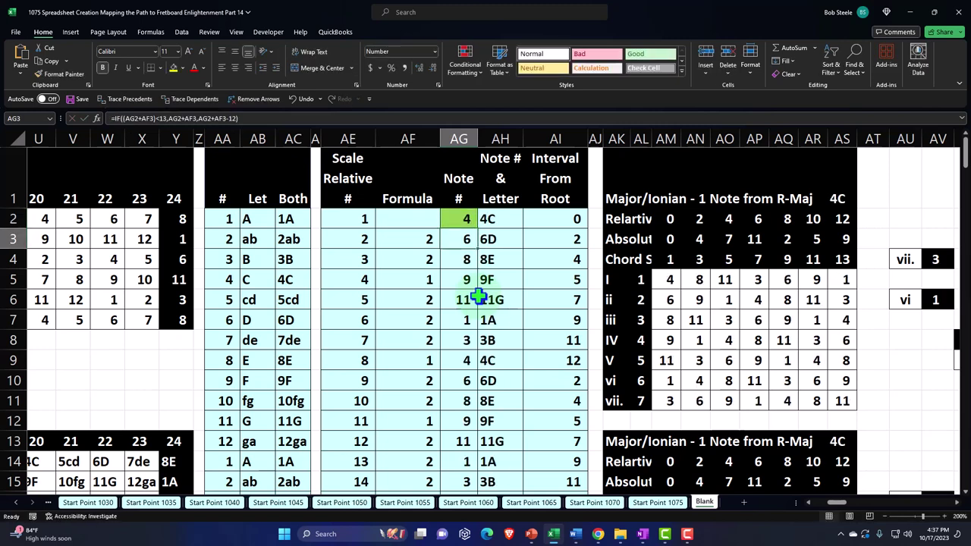
Step: Review the scale step pattern in the Formula column from AF3 down to AF9
click(394, 242)
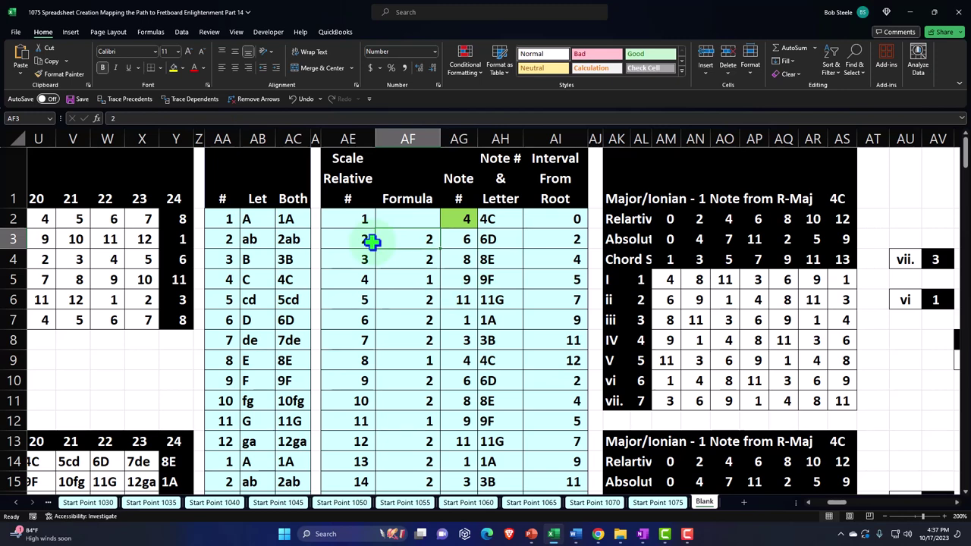
key(Down)
key(Down)
key(Down)
key(Down)
key(Down)
key(Down)
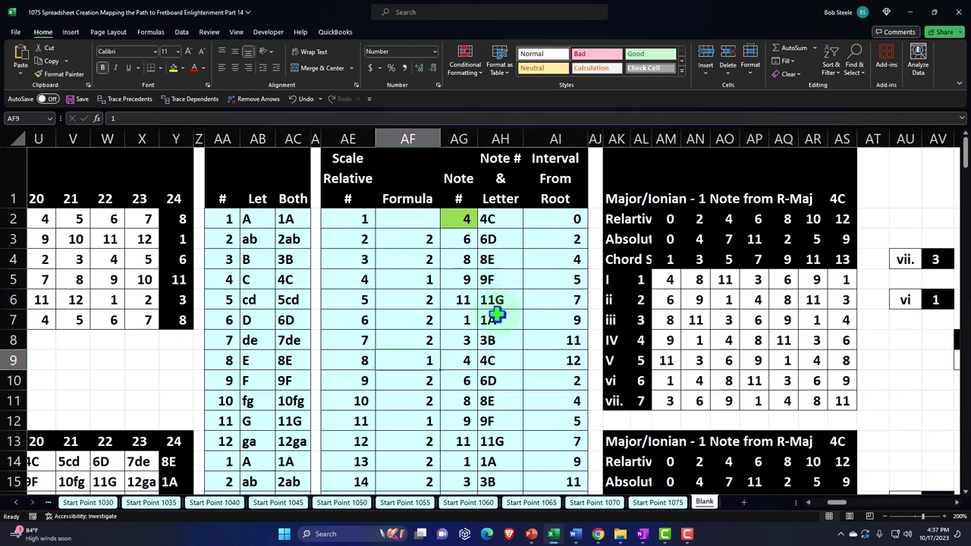
Step: Examine the numeric Major/Ionian chord table and the circle diagram of numbered chord roots beside it
click(618, 314)
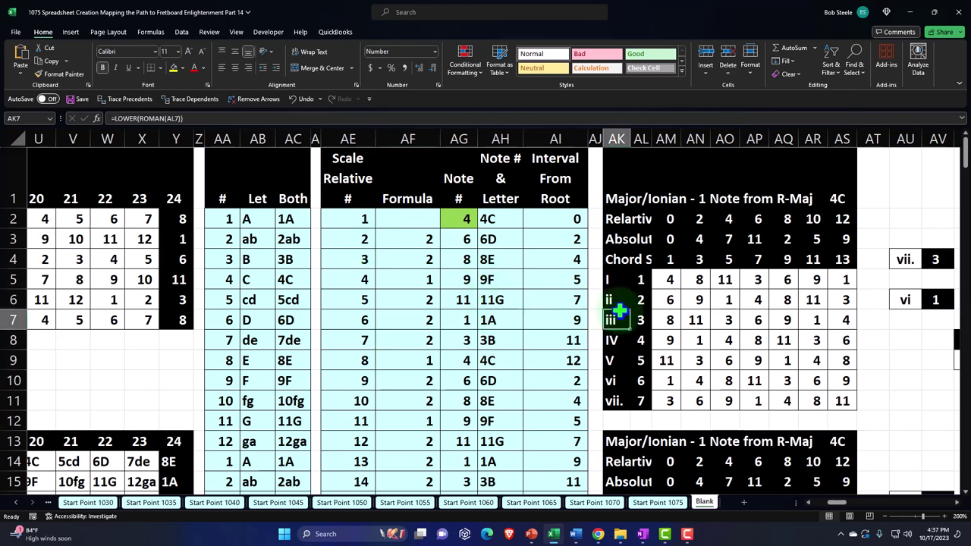
key(Right)
key(Right)
key(Right)
key(Right)
key(Right)
key(Right)
key(Right)
key(Right)
key(Right)
key(Right)
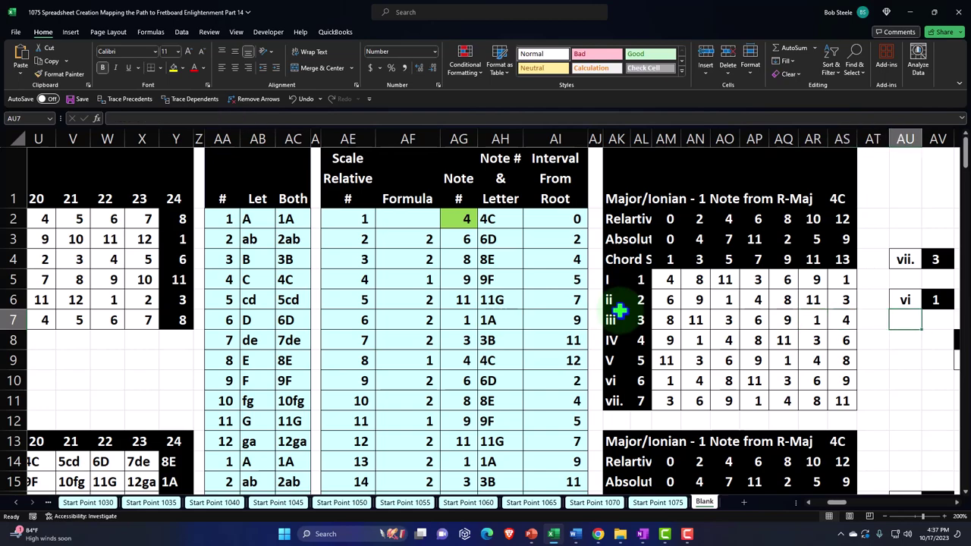
key(Right)
key(Right)
key(Right)
key(Right)
key(Right)
key(Right)
key(Right)
key(Right)
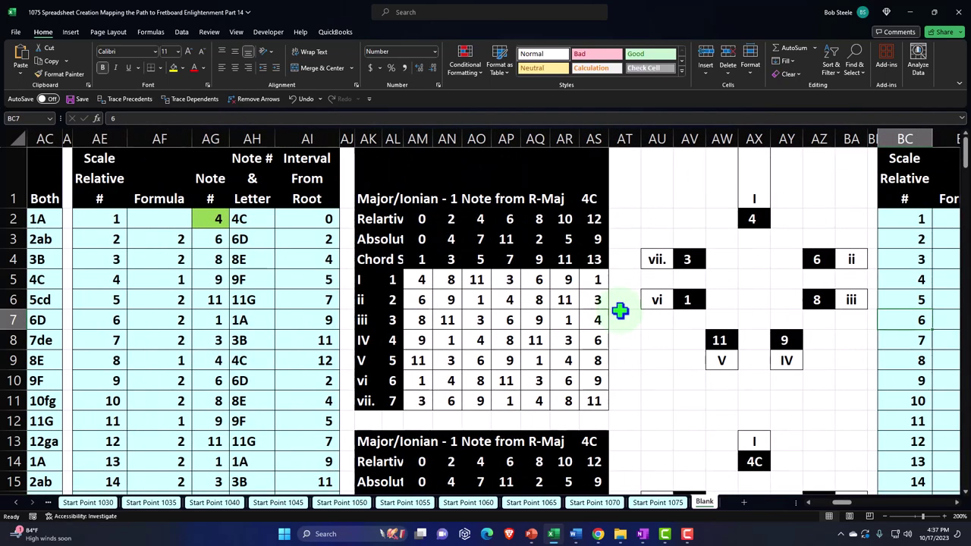
Step: Examine the lettered Major/Ionian chord table's row labels, the lookup formula in AM17 and the header rows above it
scroll(619, 310, down, 3)
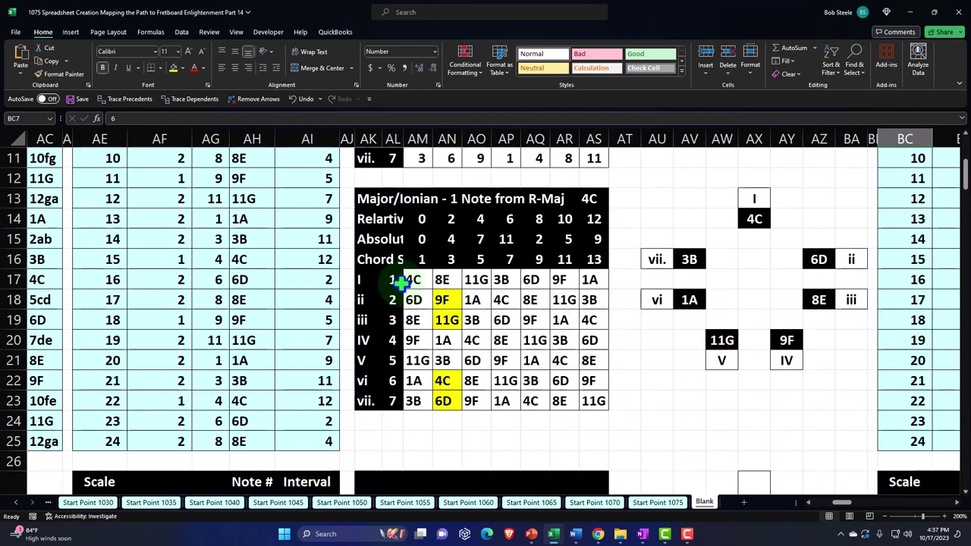
click(397, 280)
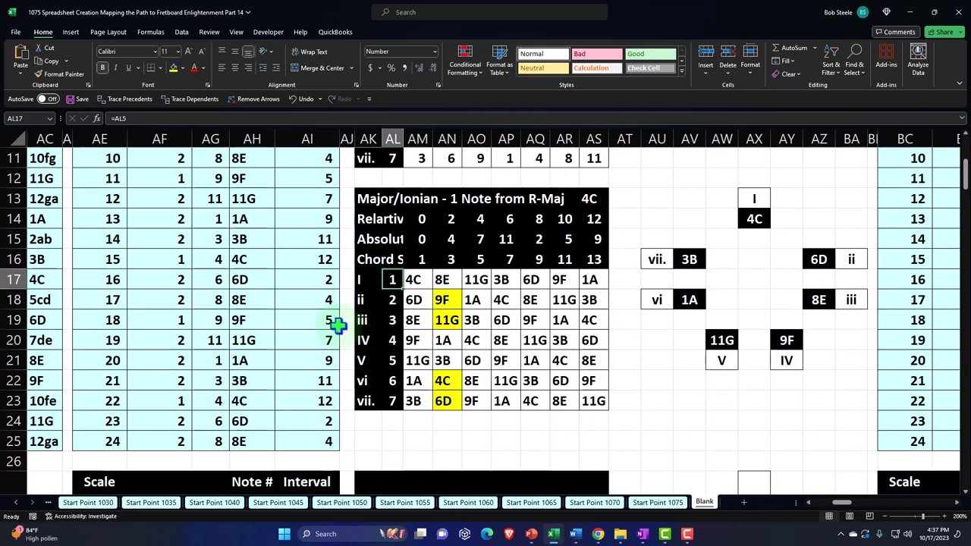
key(Left)
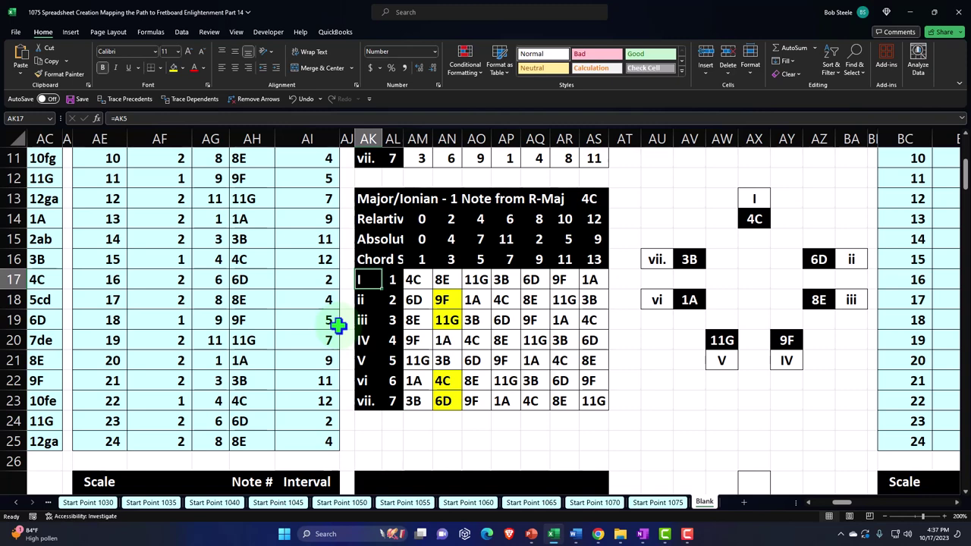
key(Right)
key(Right)
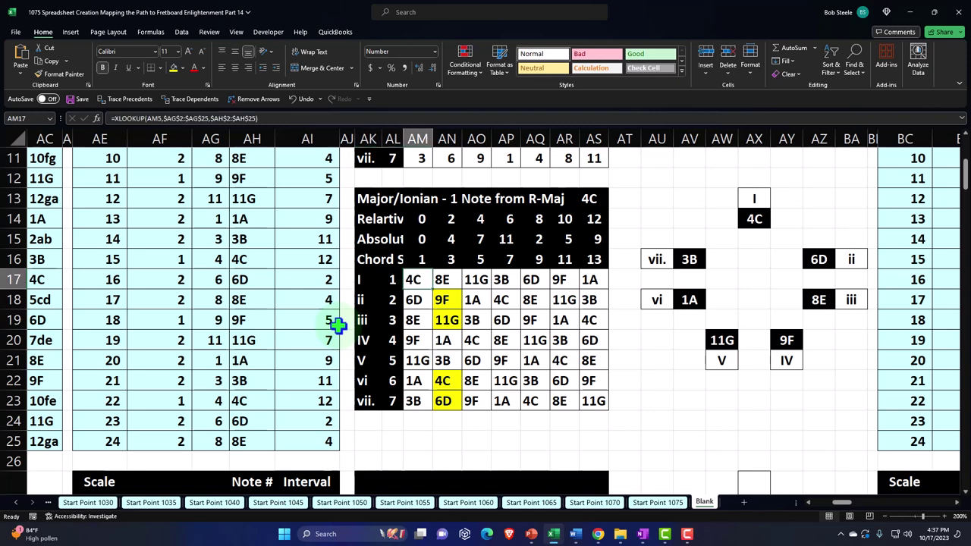
key(Up)
key(Up)
key(Up)
key(Down)
key(Down)
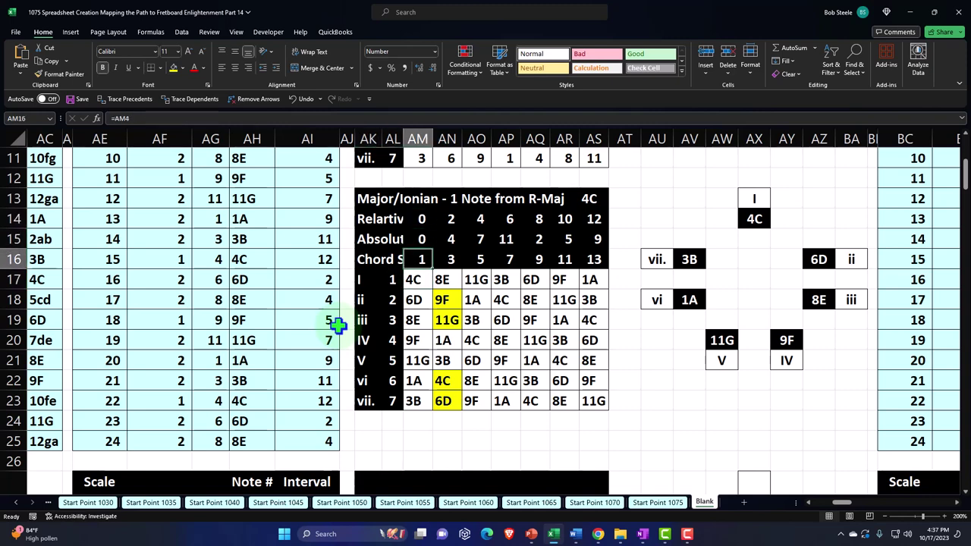
Step: Review the chord interval headers across row 16 and compare the lettered chord circle diagram with the numeric one
key(Right)
key(Right)
key(Right)
key(Right)
key(Right)
key(Right)
key(Right)
key(Right)
key(Right)
key(Right)
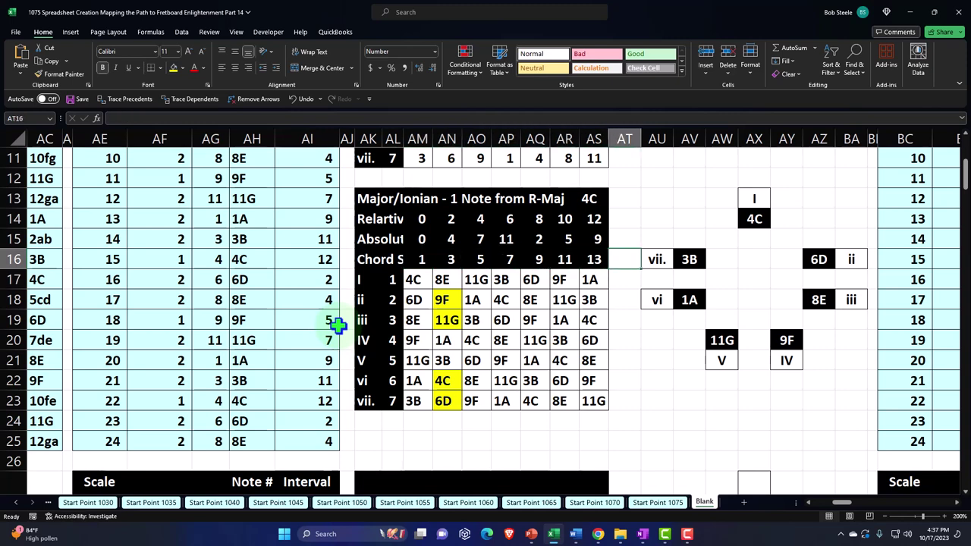
key(Right)
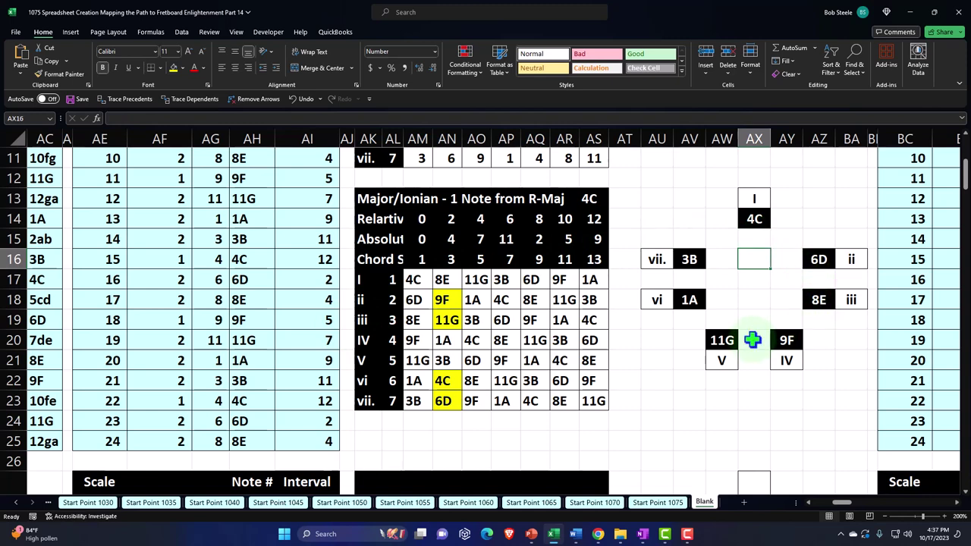
scroll(752, 339, up, 3)
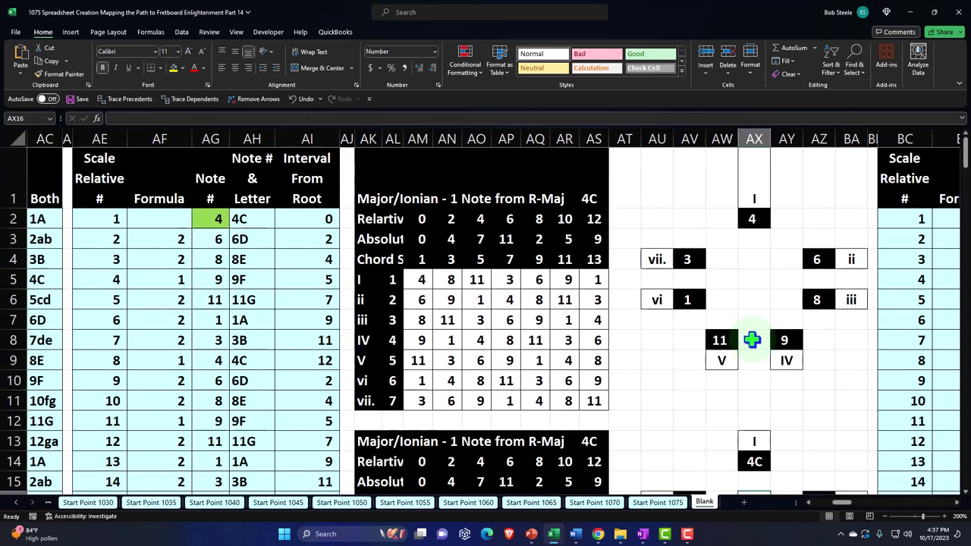
Step: Examine the second scale table in columns BC to BG and the Minor or Aeolian chord tables beside it
click(802, 230)
key(Right)
key(Right)
key(Right)
key(Right)
key(Right)
key(Right)
key(Right)
key(Right)
key(Right)
key(Right)
key(Right)
key(Right)
key(Right)
key(Right)
key(Right)
key(Right)
key(Right)
key(Right)
key(Right)
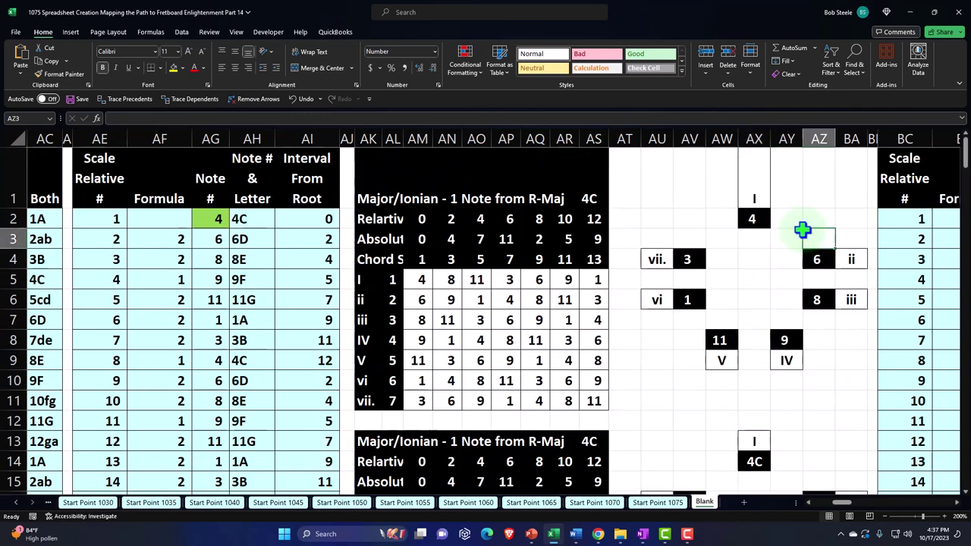
scroll(802, 229, down, 2)
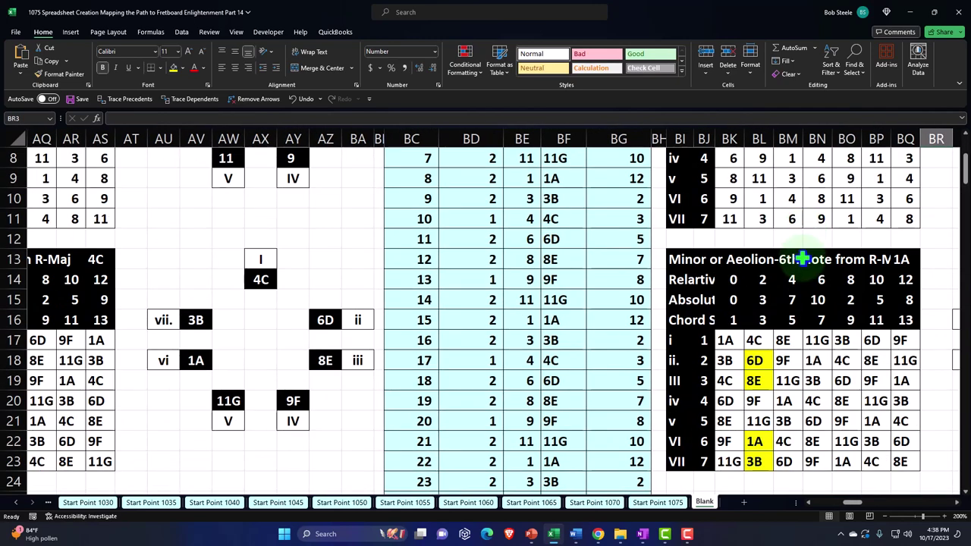
Step: Look over the minor chord circle diagrams beyond the Minor or Aeolian chord tables along row 13
click(801, 259)
key(Right)
key(Right)
key(Right)
key(Right)
key(Right)
key(Right)
key(Right)
key(Right)
key(Right)
key(Right)
key(Right)
key(Right)
key(Right)
key(Right)
key(Right)
key(Right)
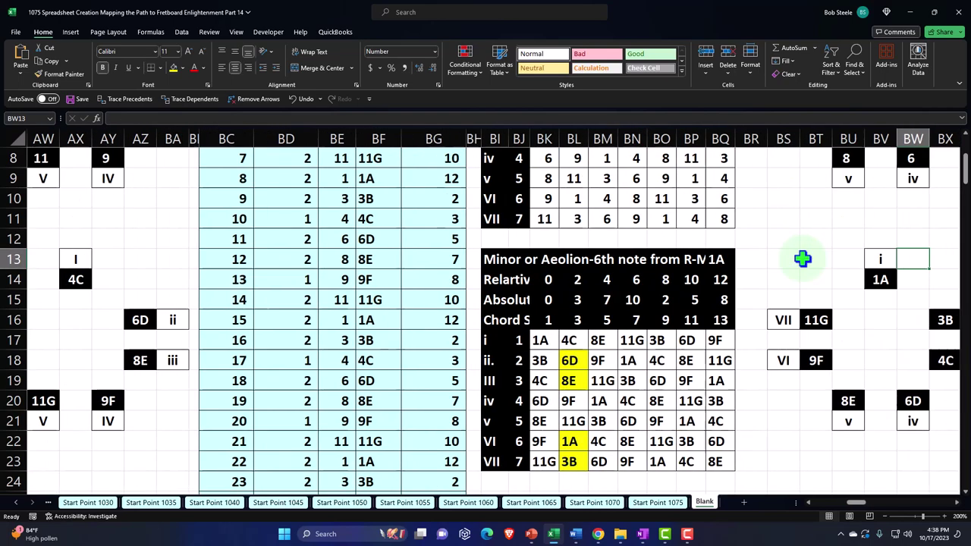
Step: Examine the scale table in columns CA to CE and the Dorian-2 chord tables beside it
key(Right)
key(Right)
key(Right)
key(Right)
key(Right)
key(Right)
key(Right)
key(Right)
key(Right)
key(Right)
key(Right)
key(Right)
key(Right)
key(Right)
key(Right)
key(Right)
key(Right)
key(Right)
key(Right)
key(Right)
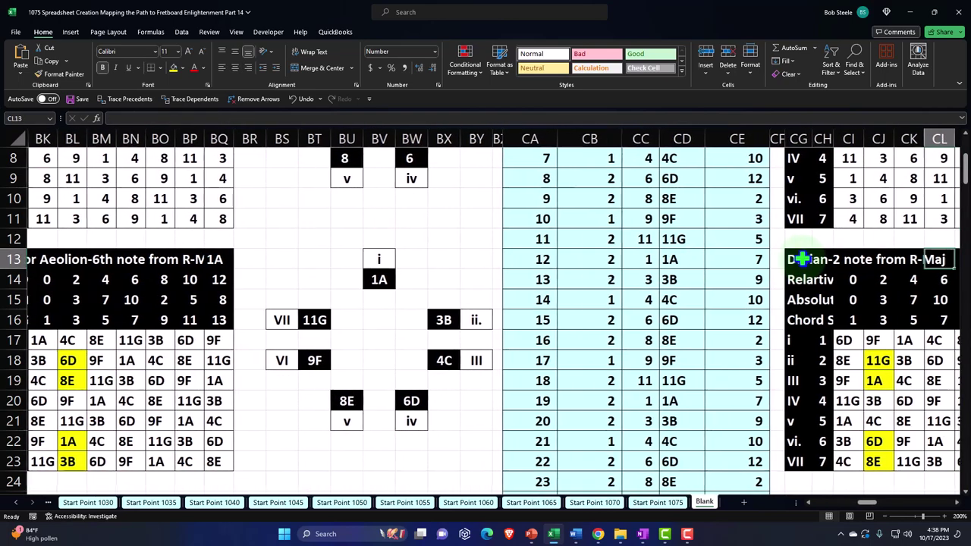
Step: Look over the Dorian chord circle diagrams, the scale table in columns CY to DC and the Phrygian-3 chord tables
key(Right)
key(Right)
key(Right)
key(Right)
key(Right)
key(Right)
key(Right)
key(Right)
key(Right)
key(Right)
key(Right)
key(Right)
key(Right)
key(Right)
key(Right)
key(Right)
key(Right)
key(Right)
key(Right)
key(Right)
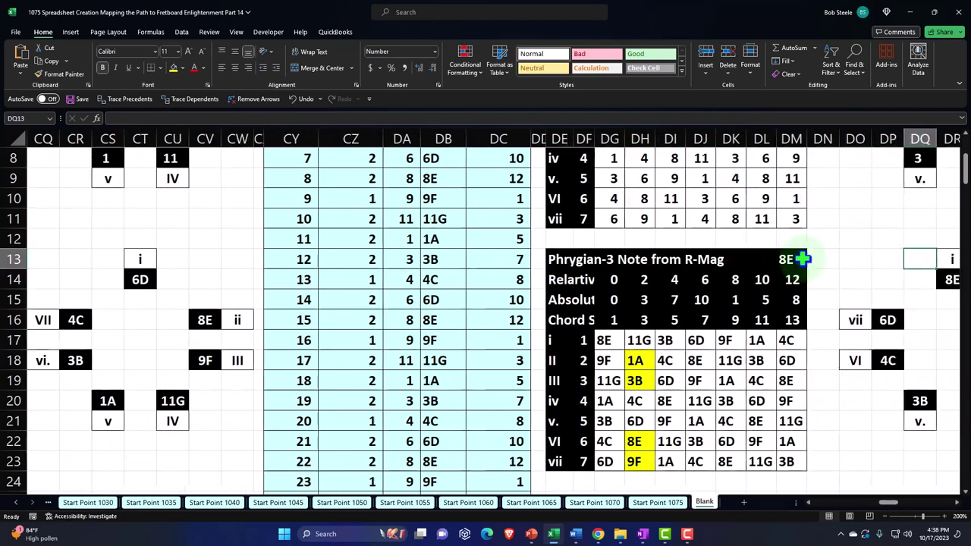
Step: Look over the Phrygian chord circle diagrams, the scale table in columns DW to EA and the Lydian-4 chord tables
key(Right)
key(Right)
key(Right)
key(Right)
key(Right)
key(Right)
key(Right)
key(Right)
key(Right)
key(Right)
key(Right)
key(Right)
key(Right)
key(Right)
key(Right)
key(Right)
key(Right)
key(Right)
key(Right)
key(Right)
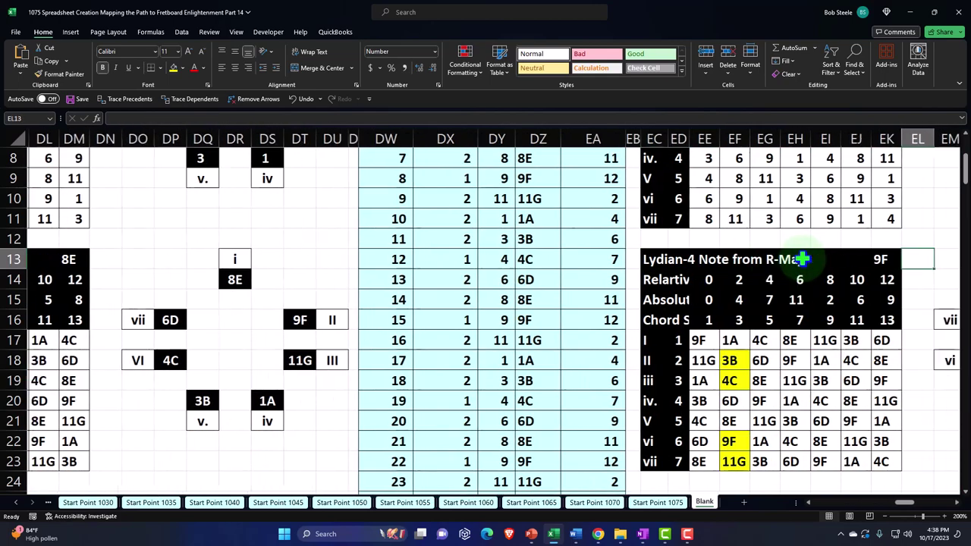
Step: Review the chord circle diagram rooted on 11G, the scale table in columns FS to FW and the Locian-7 chord tables
key(Right)
key(Right)
key(Right)
key(Right)
key(Right)
key(Right)
key(Right)
key(Right)
key(Right)
key(Right)
key(Right)
key(Right)
key(Right)
key(Right)
key(Right)
key(Right)
key(Right)
key(Right)
key(Right)
key(Right)
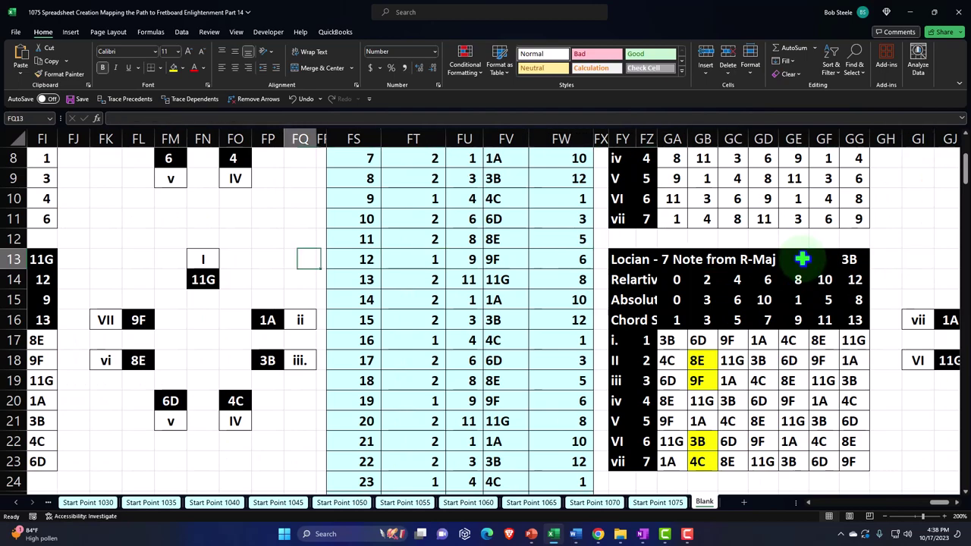
Step: Look back across the mode chord tables and circle diagrams along row 13, returning to the fretboard grid at A13
key(Left)
key(Left)
key(Left)
key(Left)
key(Left)
key(Left)
key(Left)
key(Left)
key(Left)
key(Left)
key(Left)
key(Left)
key(Left)
key(Left)
key(Left)
key(Left)
key(Left)
key(Left)
key(Left)
key(Left)
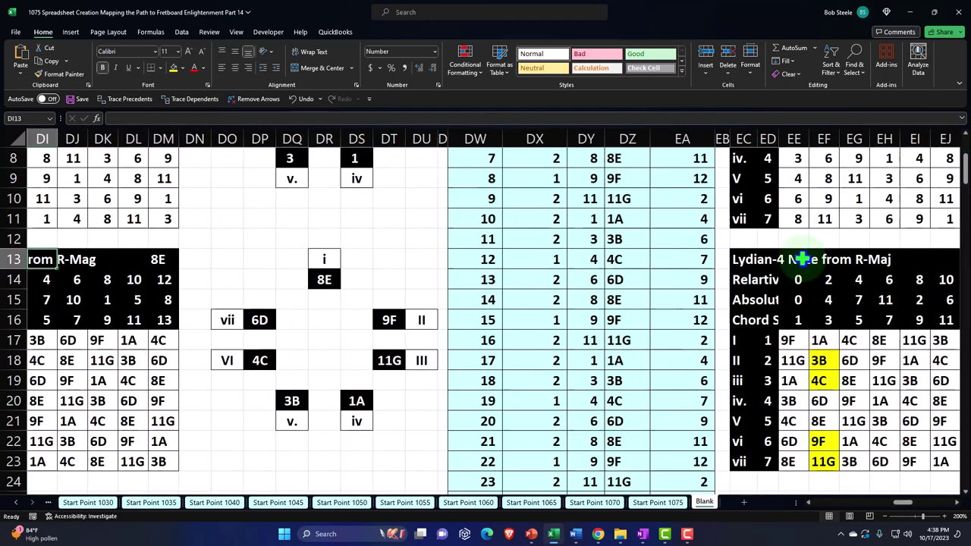
key(Left)
key(Left)
key(Left)
key(Left)
key(Left)
key(Left)
key(Left)
key(Left)
key(Left)
key(Left)
key(Left)
key(Left)
key(Left)
key(Left)
key(Left)
key(Left)
key(Left)
key(Left)
key(Left)
key(Left)
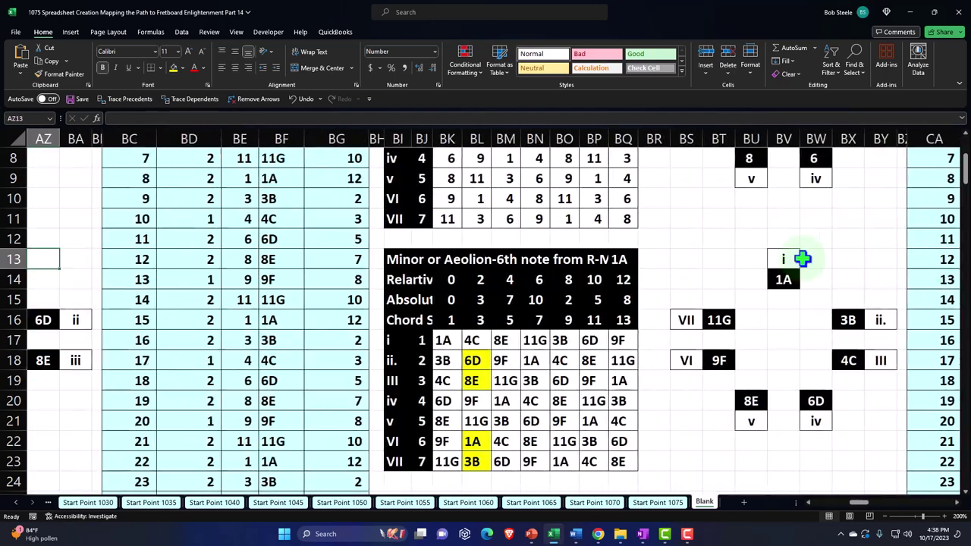
key(Left)
key(Left)
key(Left)
key(Left)
key(Left)
key(Left)
key(Left)
key(Left)
key(Left)
key(Left)
key(Left)
key(Left)
key(Left)
key(Left)
key(Left)
key(Left)
key(Left)
key(Left)
key(Left)
key(Left)
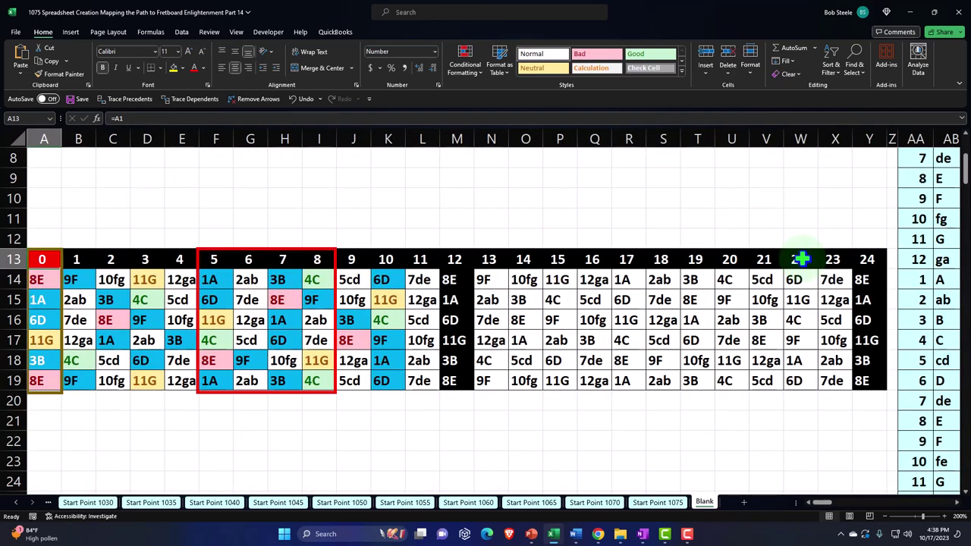
Step: Review the fretboard grid's fret numbers along row 13 through to the note key in columns AA and AB
key(Right)
key(Right)
key(Right)
key(Right)
key(Right)
key(Right)
key(Right)
key(Right)
key(Right)
key(Right)
key(Right)
key(Right)
key(Right)
key(Right)
key(Right)
key(Right)
key(Right)
key(Right)
key(Right)
key(Right)
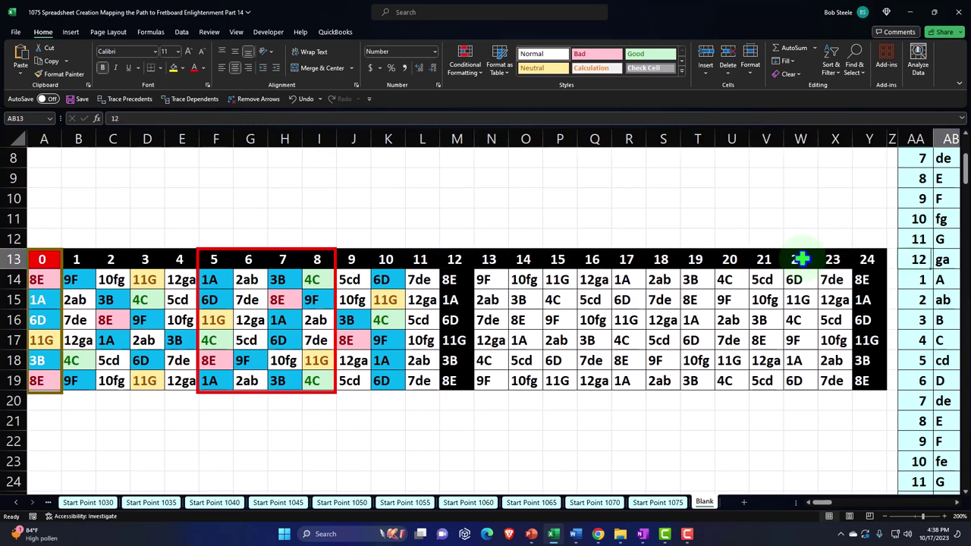
Step: Review the note key, the scale table and the Major/Ionian chord table, and inspect the lookup formula in AM17
key(Right)
key(Right)
key(Right)
key(Right)
key(Right)
key(Right)
key(Right)
key(Right)
key(Right)
key(Right)
key(Right)
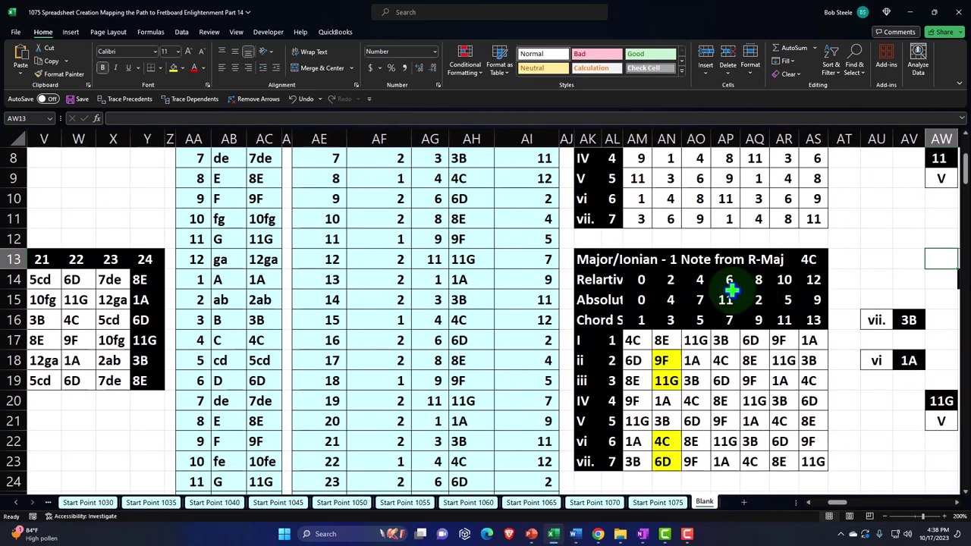
scroll(729, 290, down, 2)
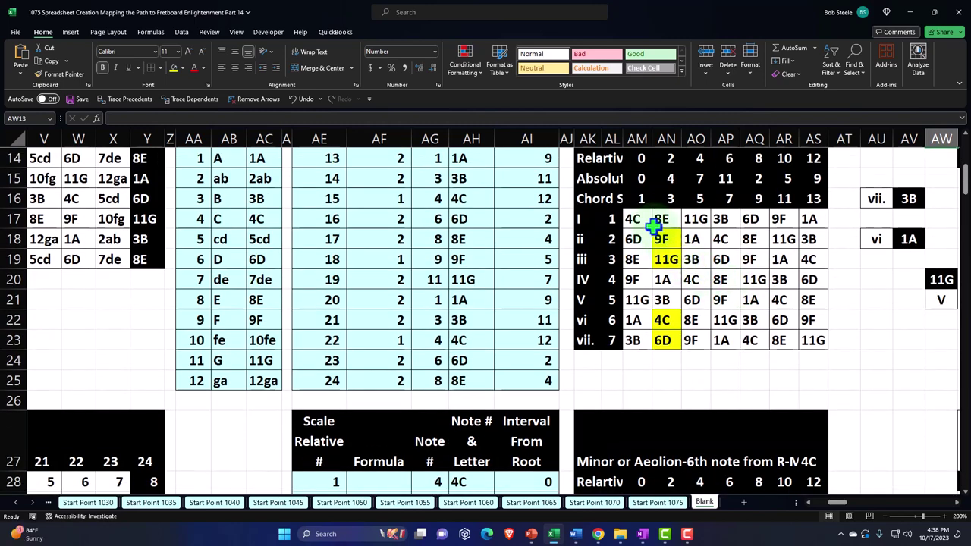
click(635, 219)
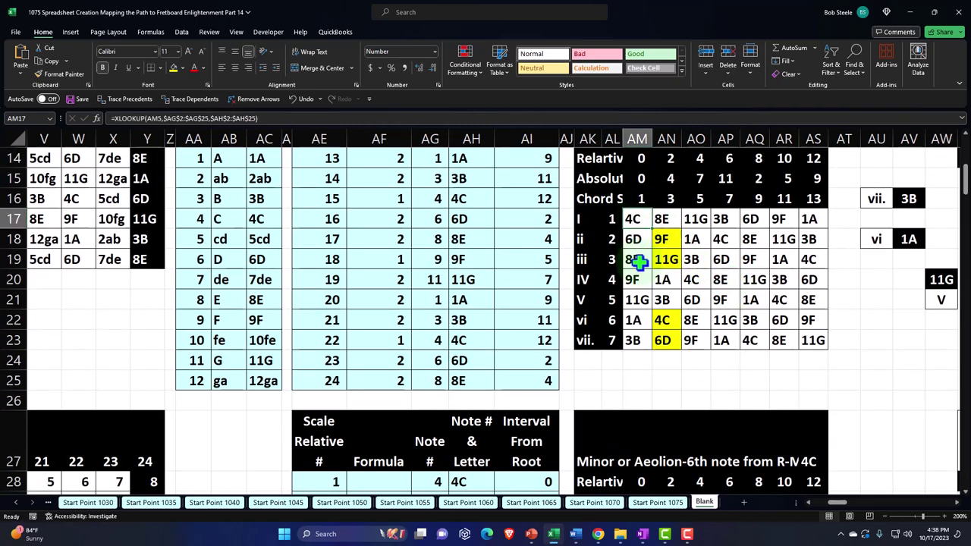
Step: Inspect the lookup formulas of the first chord notes in the Minor/Aeolian and Dorian-2 tables, AM43 and AM69
scroll(639, 261, down, 7)
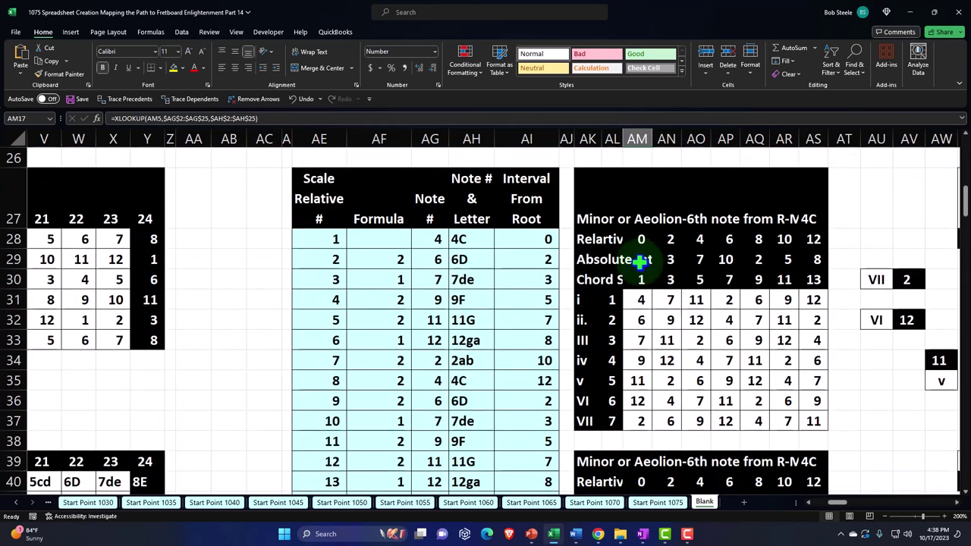
click(635, 302)
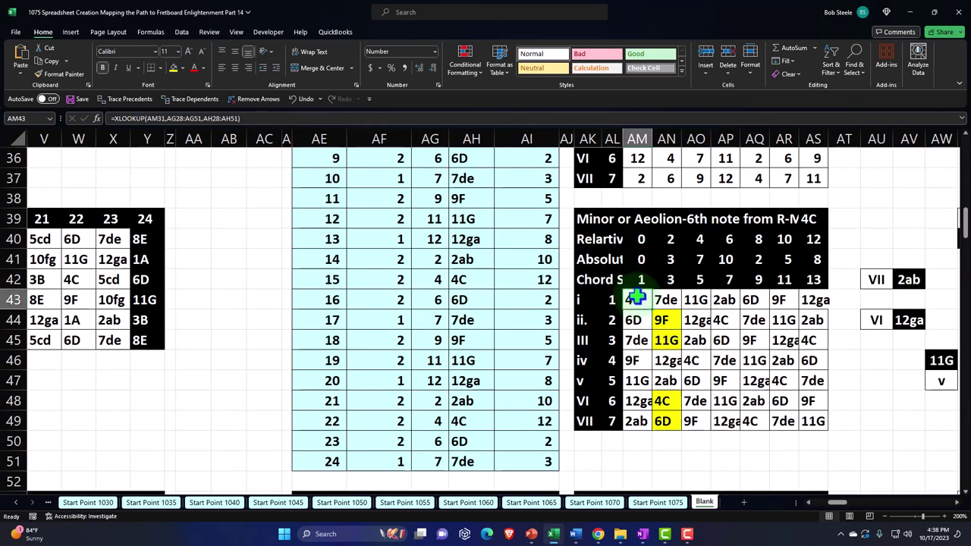
scroll(635, 298, down, 2)
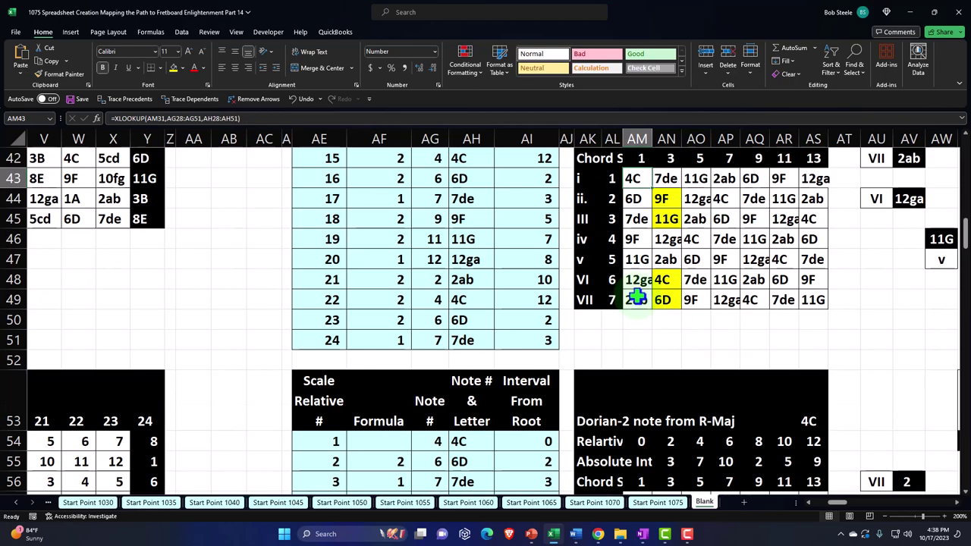
scroll(636, 298, down, 6)
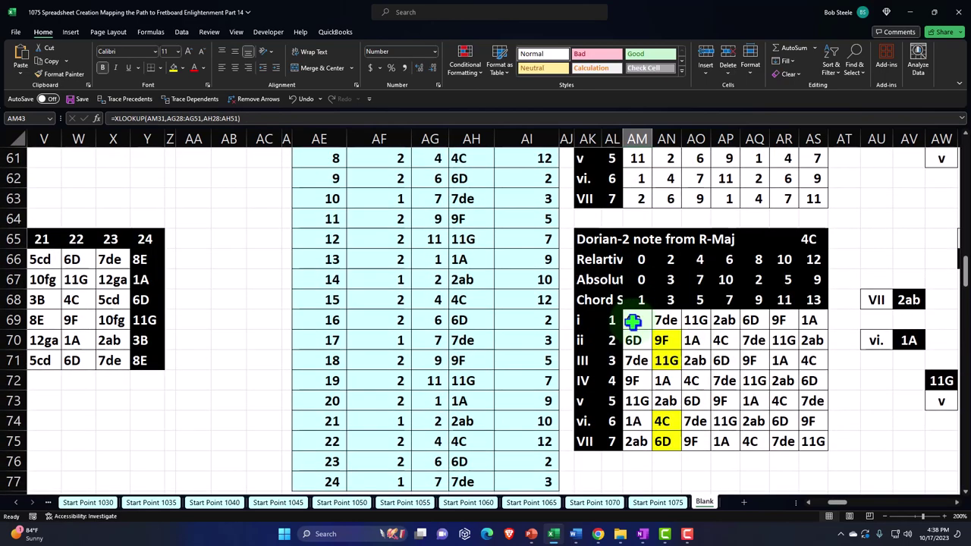
click(633, 322)
Step: Inspect the first-note lookup formulas in the Phrygian-3 and Lydian-4 chord tables, AM95 and AM121, and return to row 1
scroll(633, 321, down, 6)
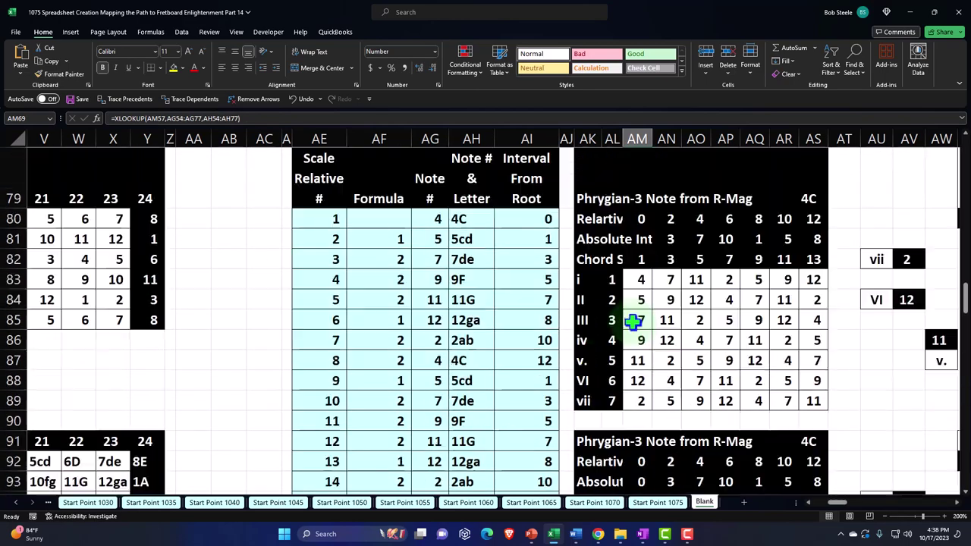
scroll(633, 322, down, 2)
click(633, 401)
scroll(633, 401, down, 1)
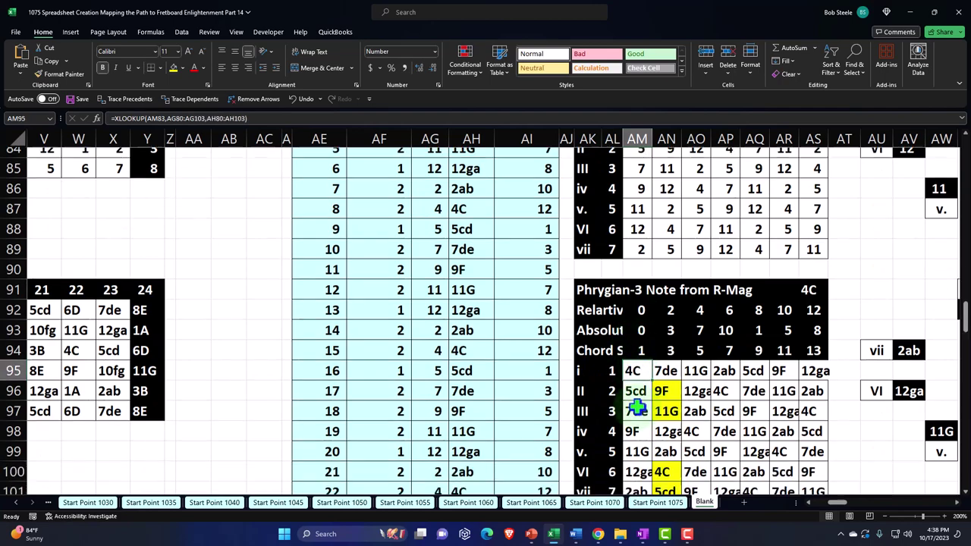
scroll(636, 407, down, 9)
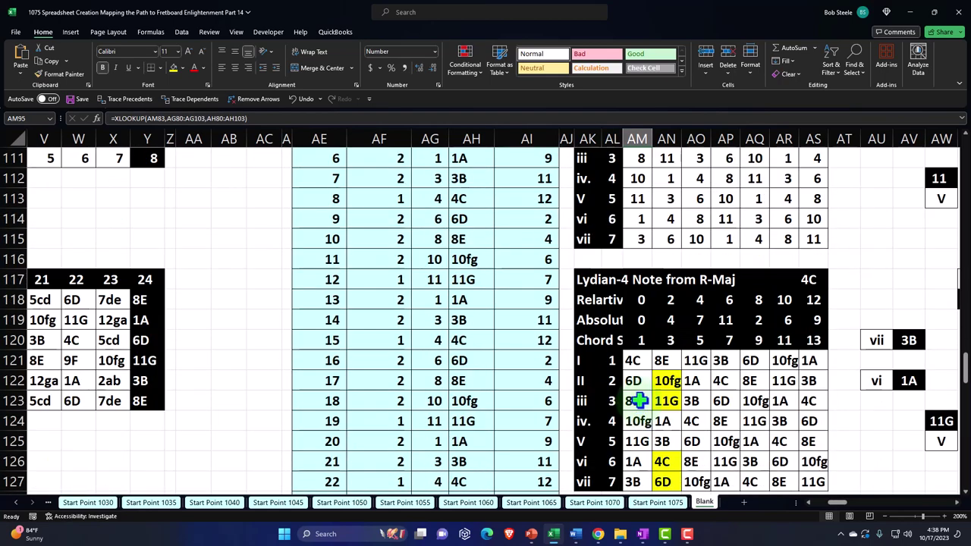
click(637, 360)
scroll(637, 360, down, 3)
scroll(638, 361, up, 5)
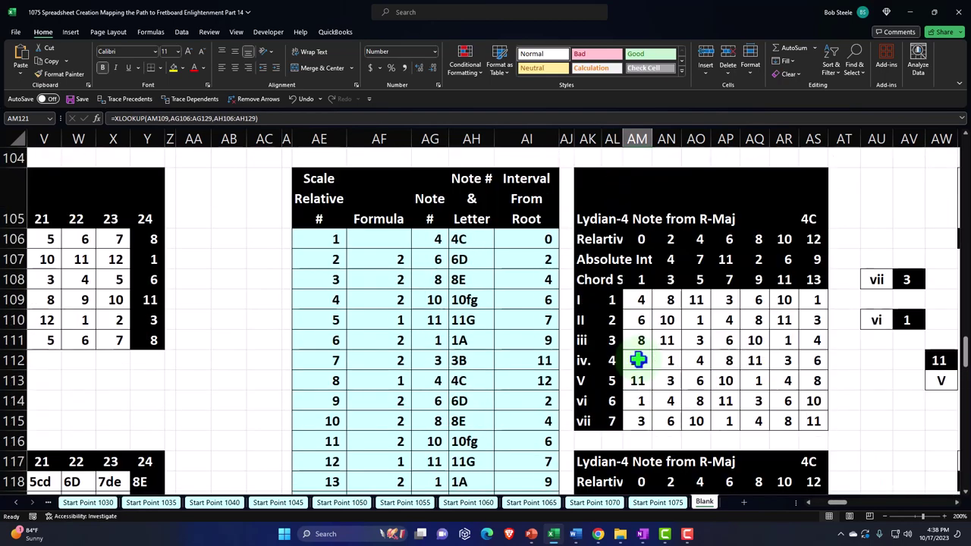
scroll(637, 360, up, 20)
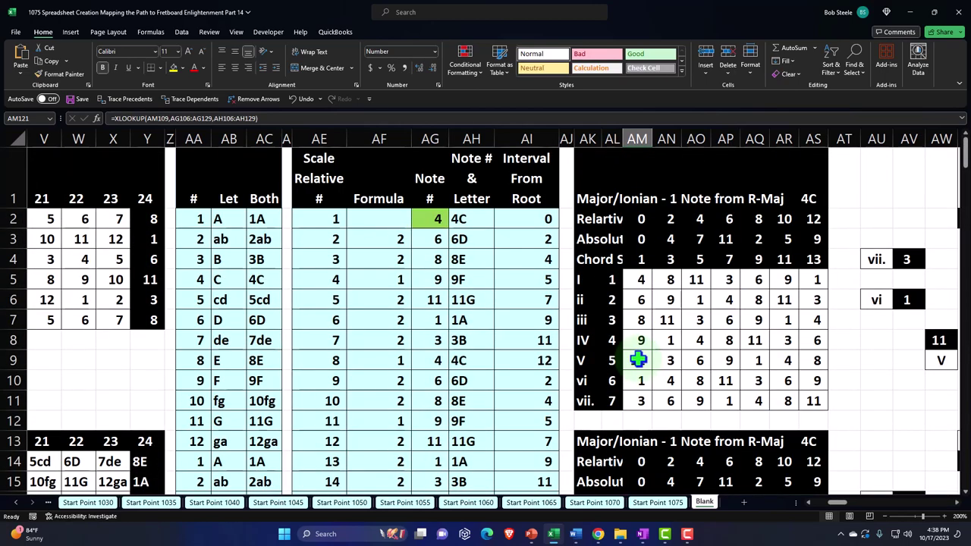
Step: Hide columns M through AJ so the fretboard sits beside the Major/Ionian chord table
drag(843, 503, 791, 514)
click(460, 138)
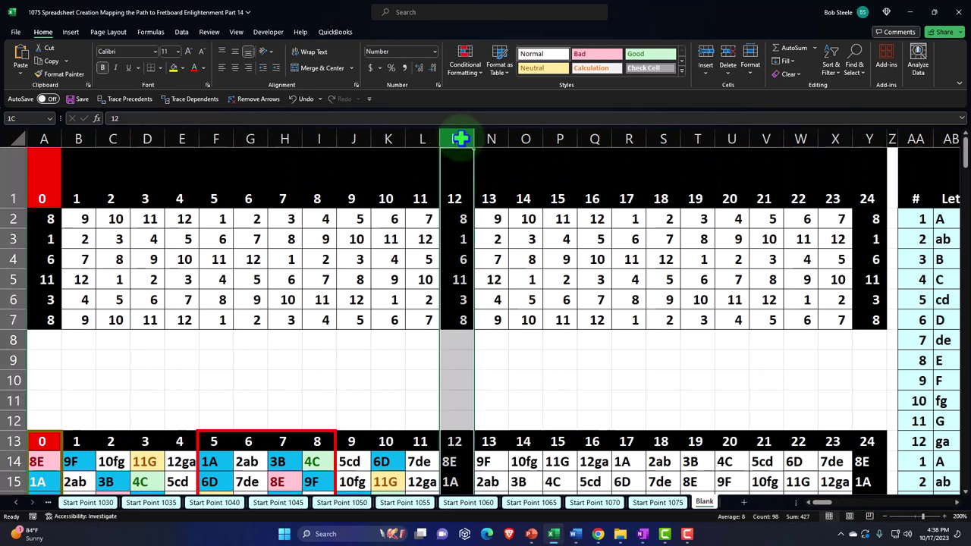
drag(461, 138, 738, 194)
right_click(618, 258)
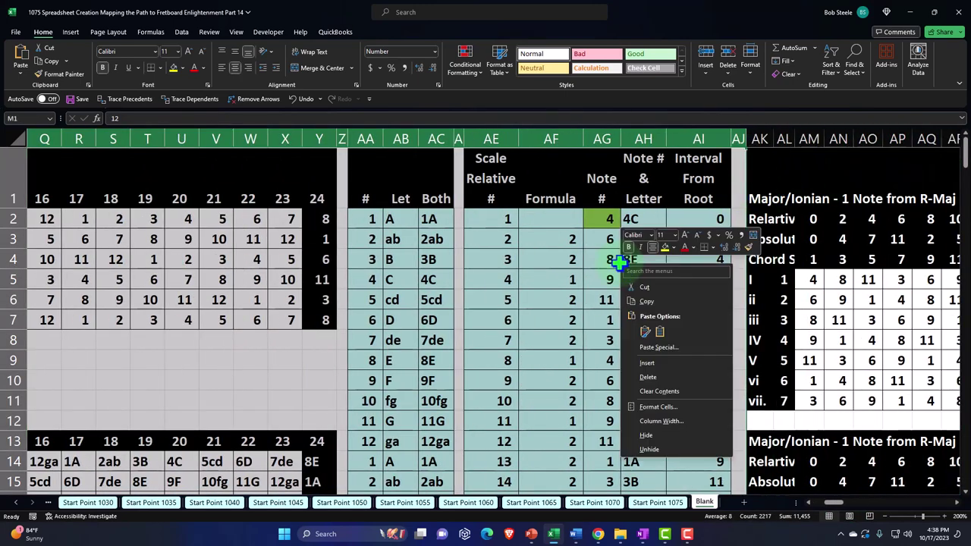
click(645, 436)
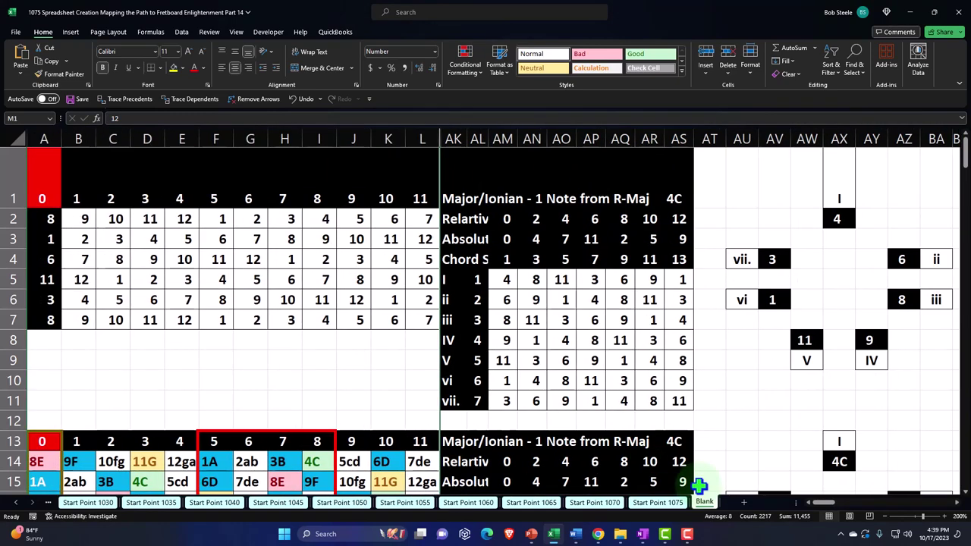
drag(834, 513, 832, 512)
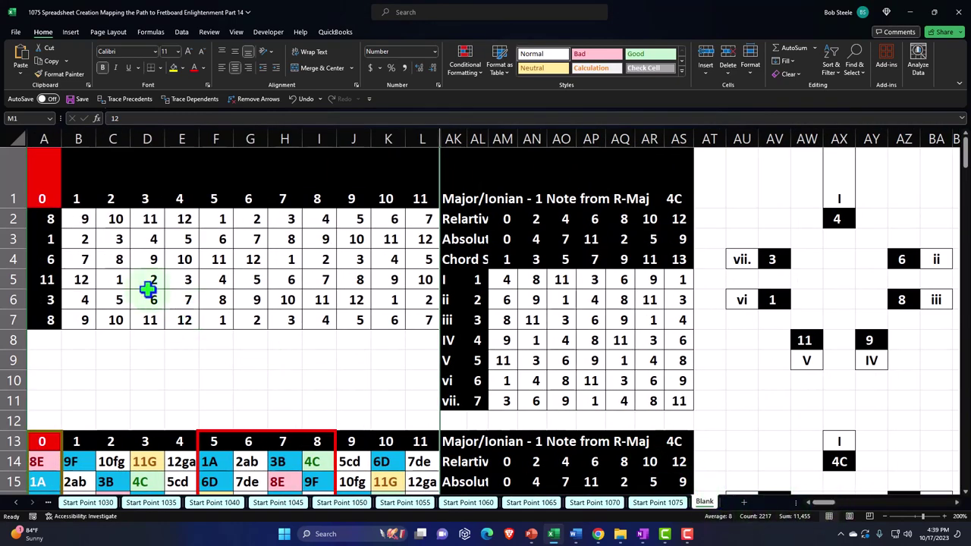
Step: Hide rows 24 through 38 between the Major/Ionian and Minor/Aeolian note-letter sections
scroll(147, 287, down, 3)
scroll(147, 290, down, 1)
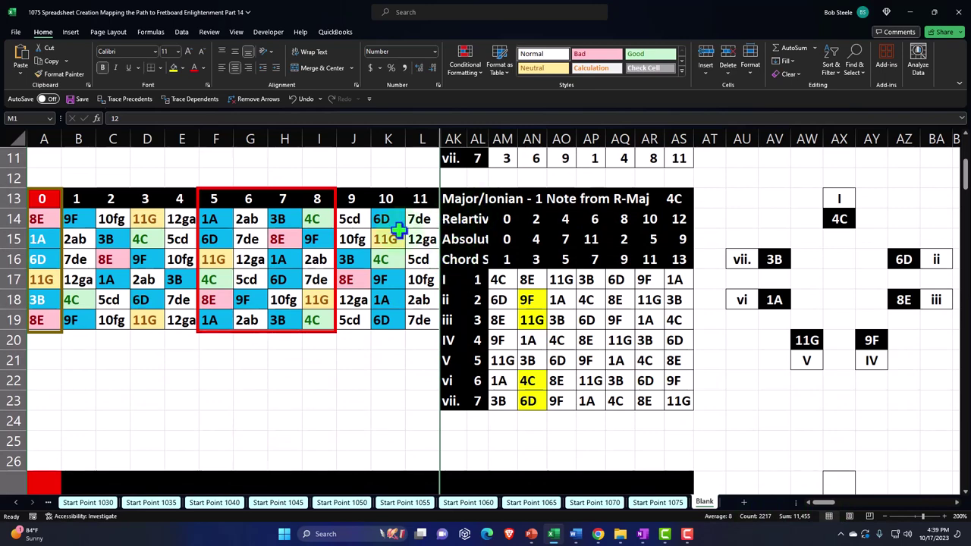
scroll(399, 230, down, 3)
drag(14, 239, 70, 345)
right_click(219, 274)
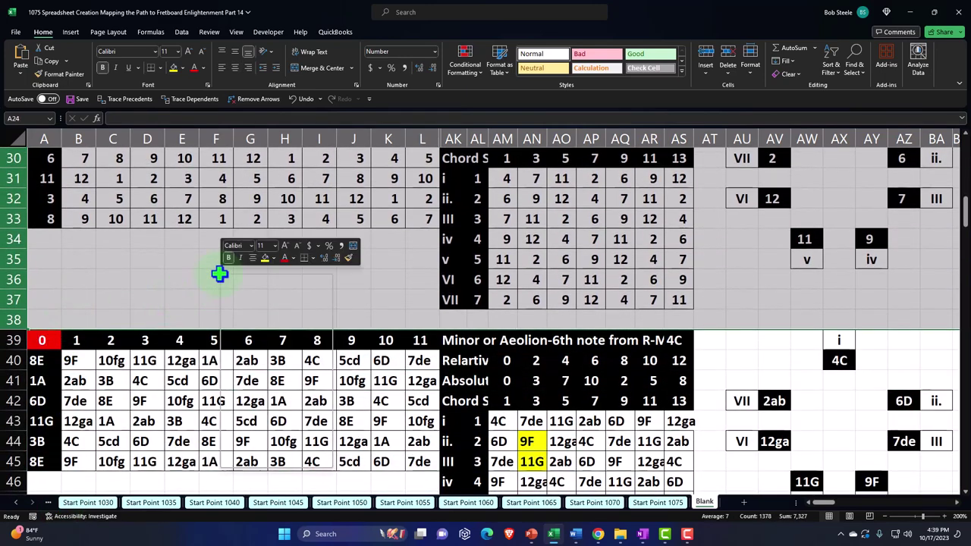
click(260, 446)
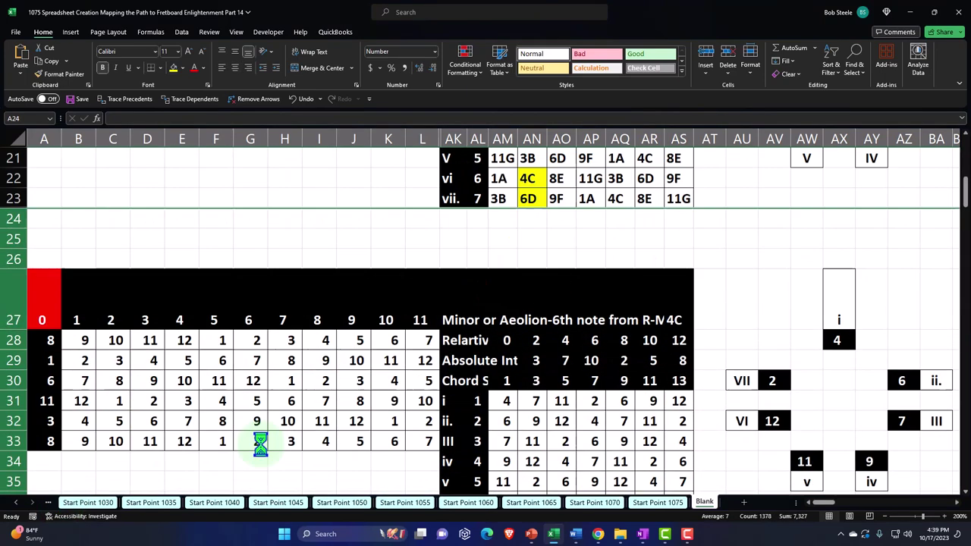
Step: Look across row 16 from the Major/Ionian chord table and circle diagram to the Minor/Aeolian table in columns BI to BQ
scroll(470, 364, up, 7)
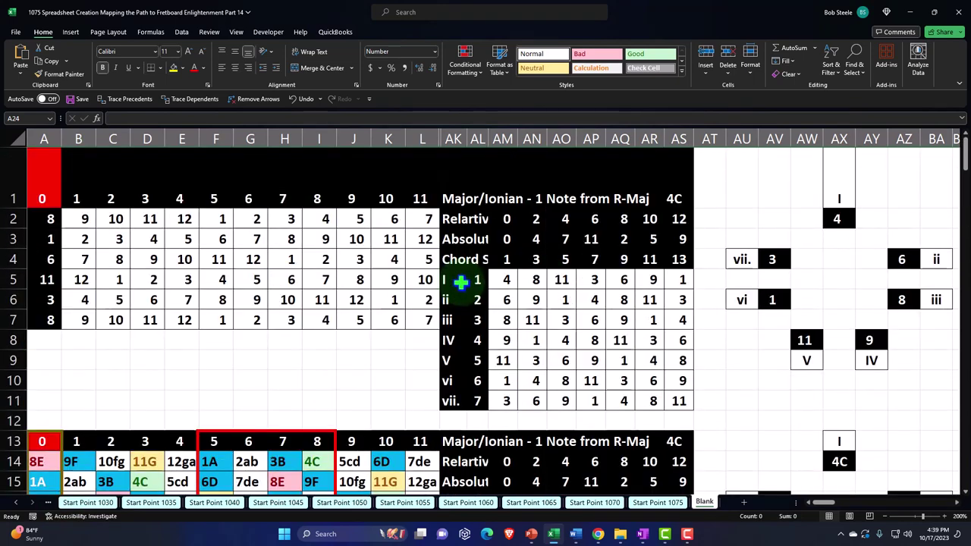
scroll(461, 282, down, 4)
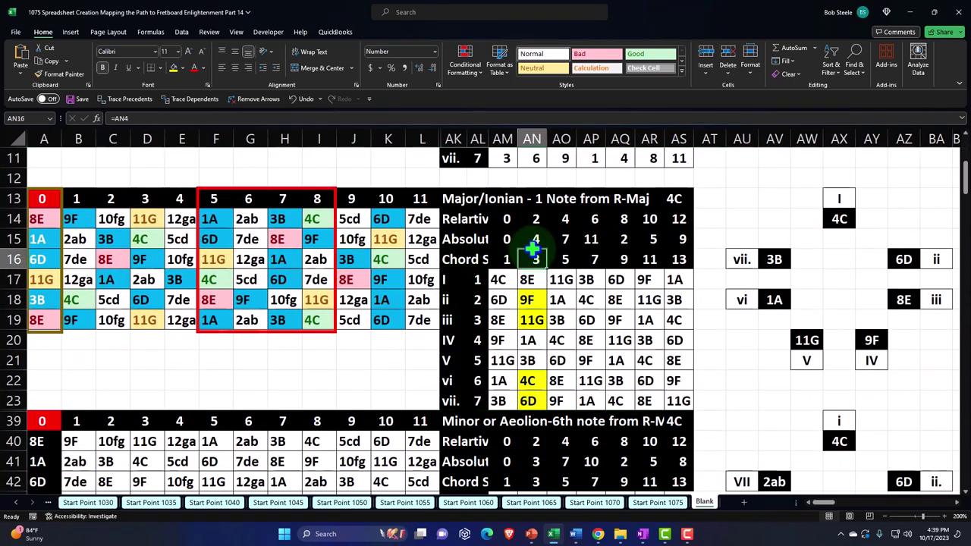
key(Right)
key(Right)
key(Right)
key(Right)
key(Right)
key(Right)
key(Right)
key(Right)
key(Right)
key(Right)
key(Right)
key(Right)
key(Right)
key(Right)
key(Right)
key(Right)
key(Right)
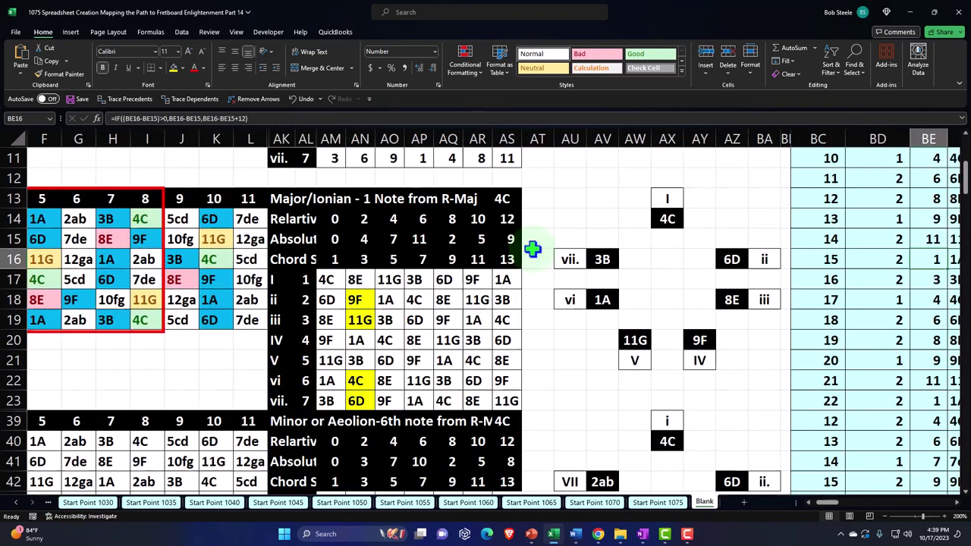
key(Right)
key(Right)
key(Right)
key(Right)
key(Right)
key(Right)
key(Right)
key(Right)
key(Right)
key(Right)
key(Right)
key(Right)
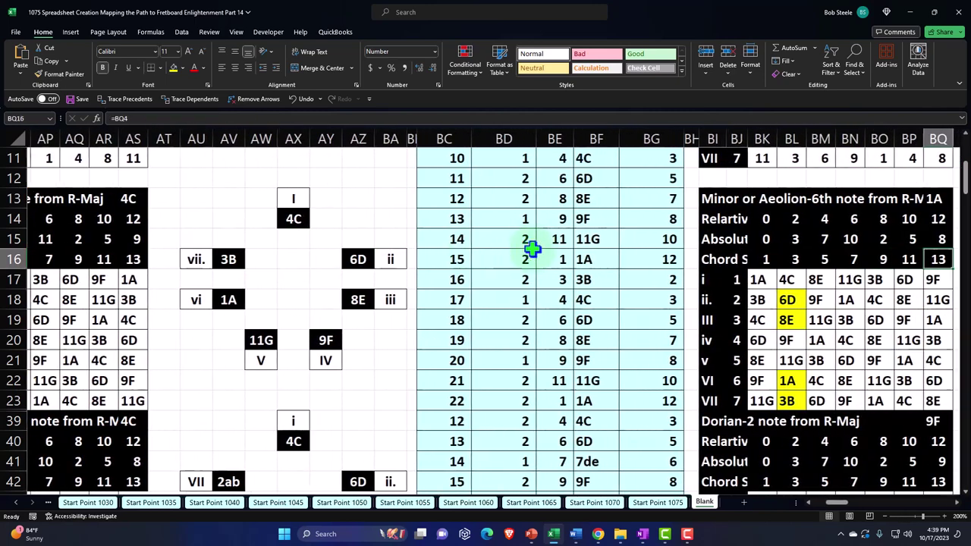
key(Right)
Step: Look back along row 16 past the circle diagram to the fretboard grid at A16
key(Left)
key(Left)
key(Left)
key(Left)
key(Left)
key(Left)
key(Left)
key(Left)
key(Left)
key(Left)
key(Left)
key(Left)
key(Left)
key(Left)
key(Left)
key(Left)
key(Left)
key(Left)
key(Left)
key(Left)
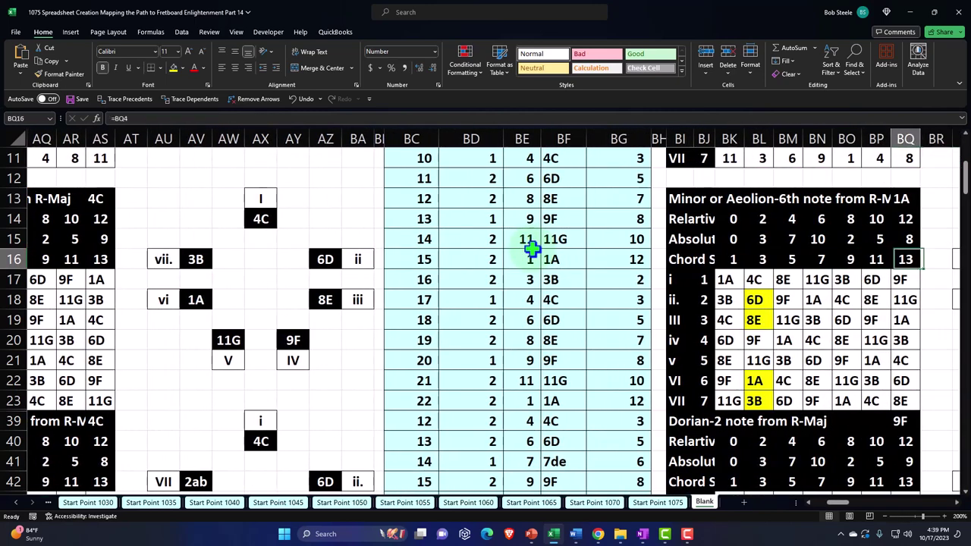
key(Home)
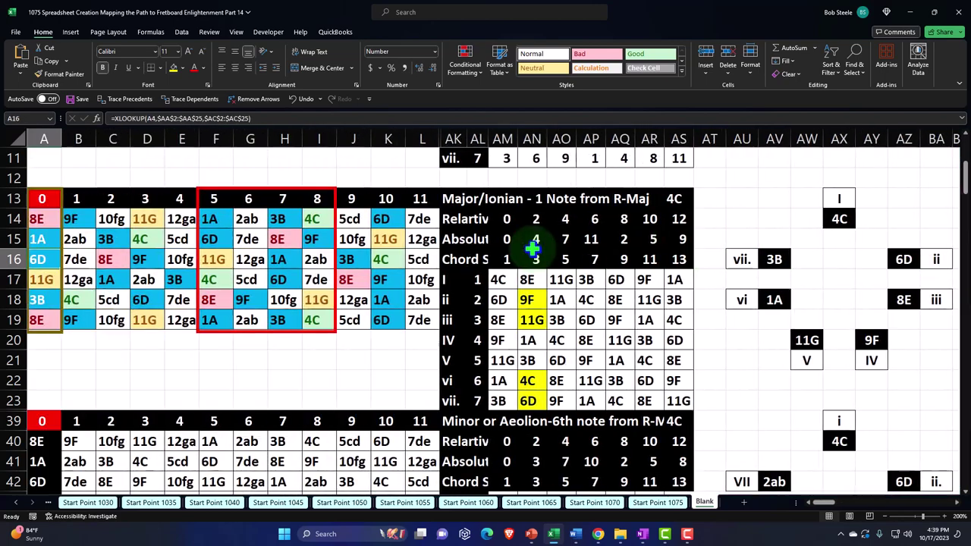
Step: Compare the Major/Ionian fretboard and chord table with the Minor/Aeolian ones below, ending at cell AM43
key(Down)
key(Down)
key(Down)
key(Down)
key(Down)
key(Down)
key(Down)
key(Down)
key(Down)
key(Down)
key(Down)
key(Down)
key(Down)
key(Down)
key(Down)
key(Down)
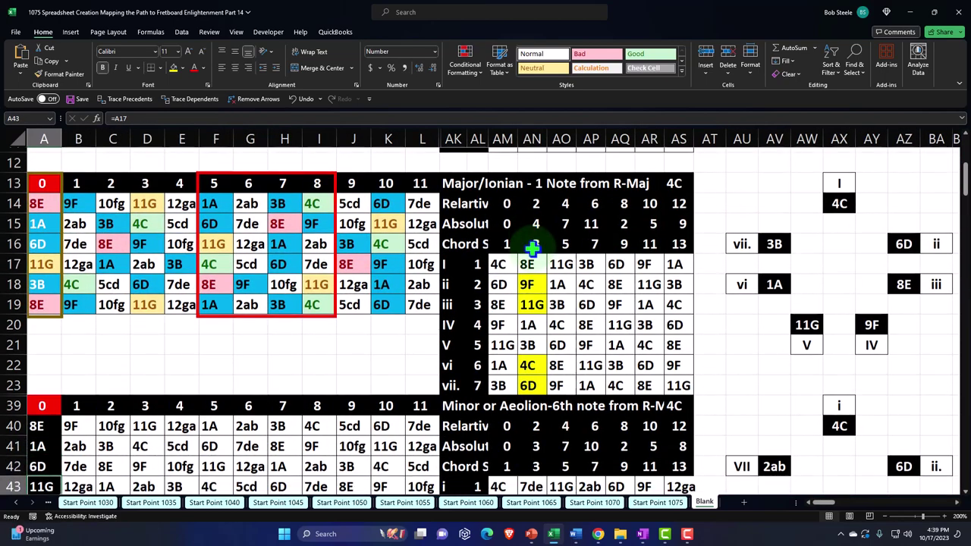
key(Right)
key(Right)
key(Right)
key(Right)
key(Right)
key(Right)
key(Right)
key(Right)
key(Right)
key(Right)
key(Right)
key(Right)
key(Right)
key(Right)
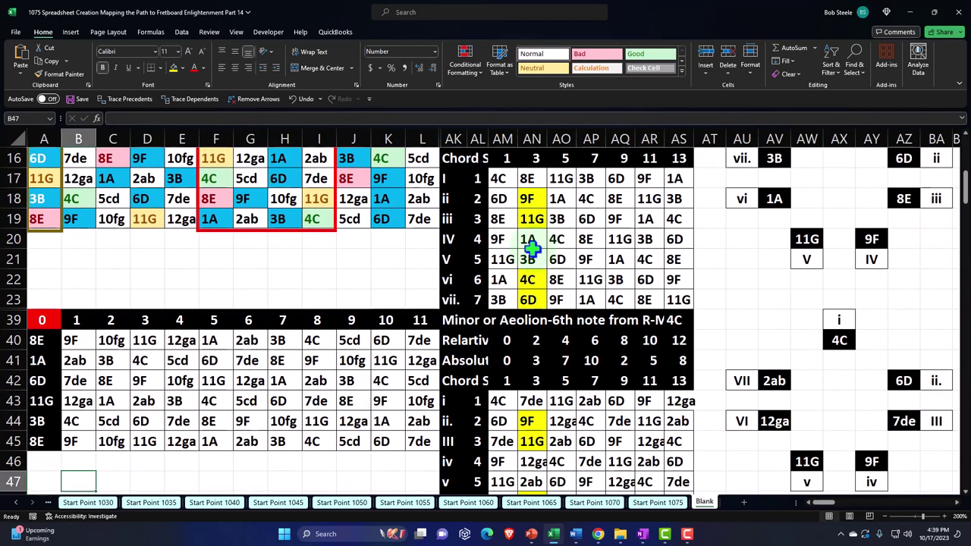
key(Up)
key(Up)
key(Up)
key(Up)
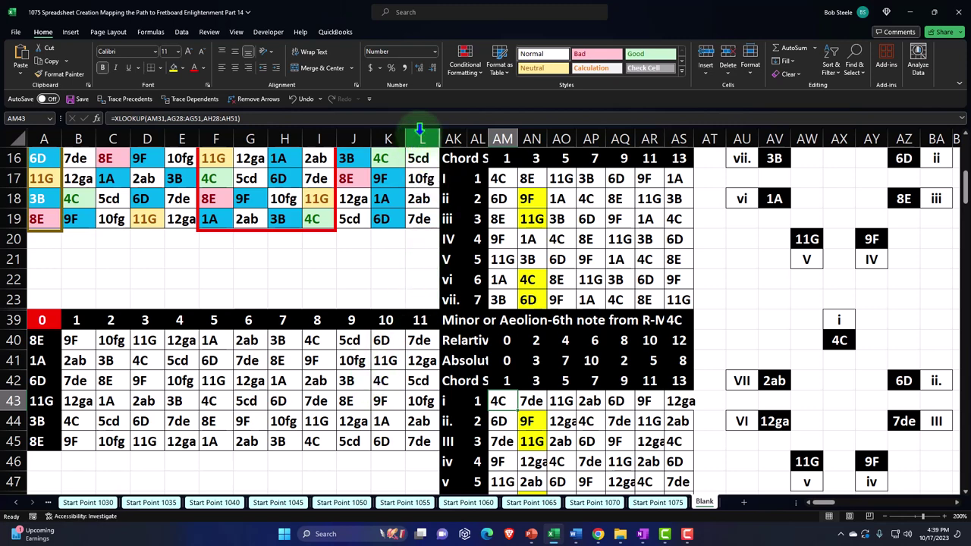
Step: Unhide columns M through AJ between the fretboard and the chord tables
drag(419, 134, 498, 135)
right_click(487, 232)
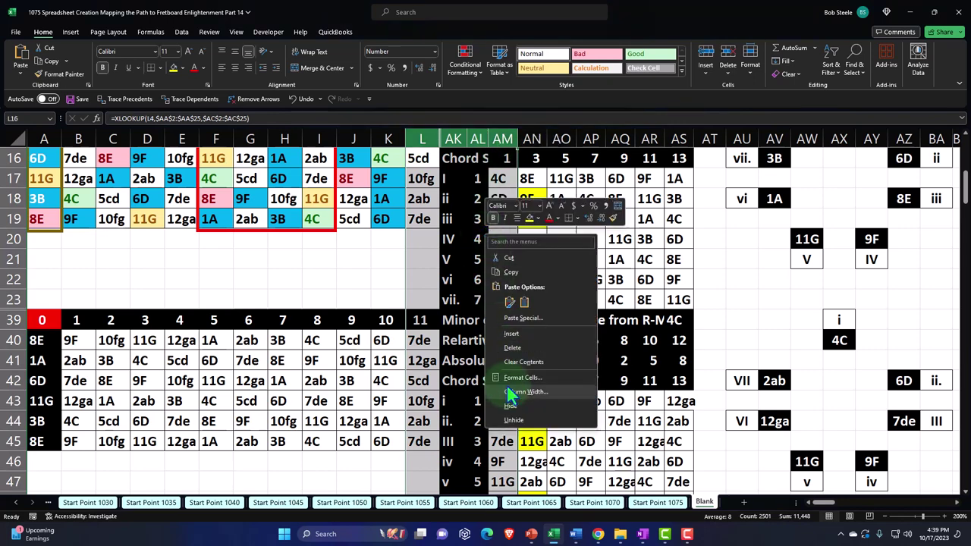
click(513, 420)
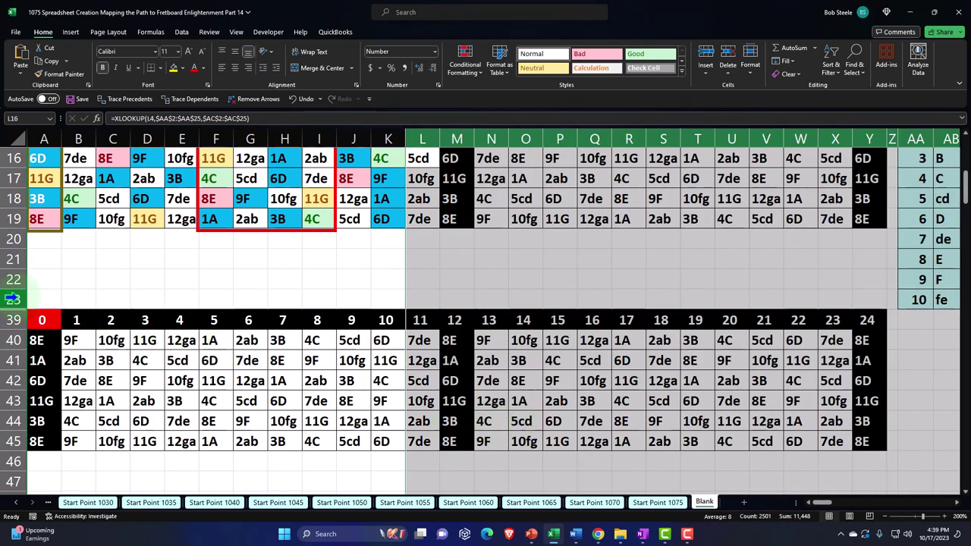
Step: Unhide rows 24 through 38 between the two note-letter fretboard grids
drag(13, 300, 13, 362)
right_click(110, 345)
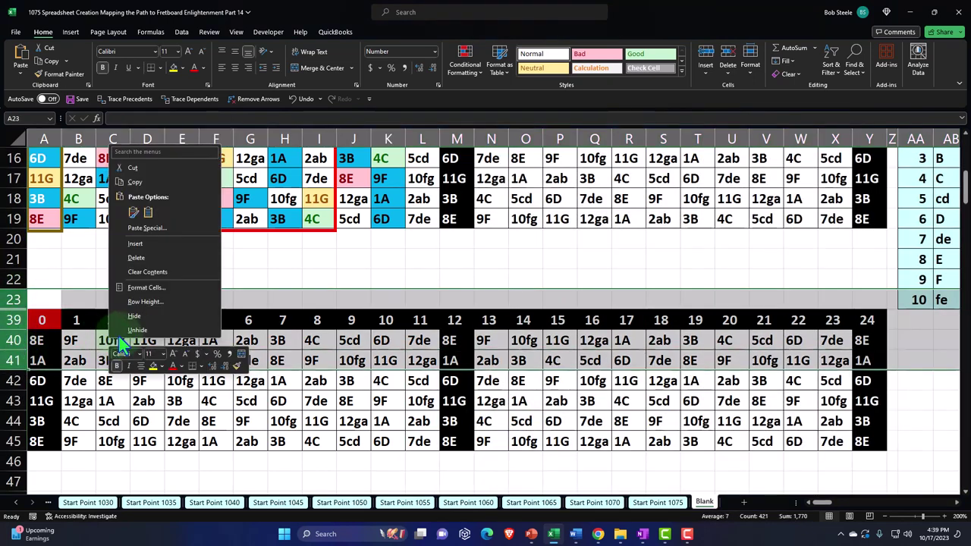
click(135, 330)
click(691, 321)
key(Right)
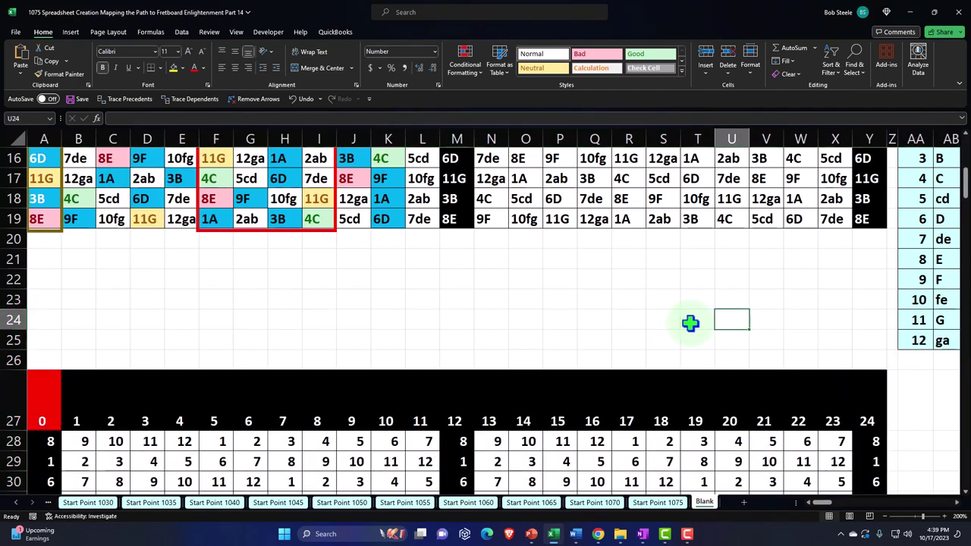
Step: Check the note key formula in AC9 and view the fretboards, scale tables and chord tables together at 100% zoom
scroll(689, 320, right, 6)
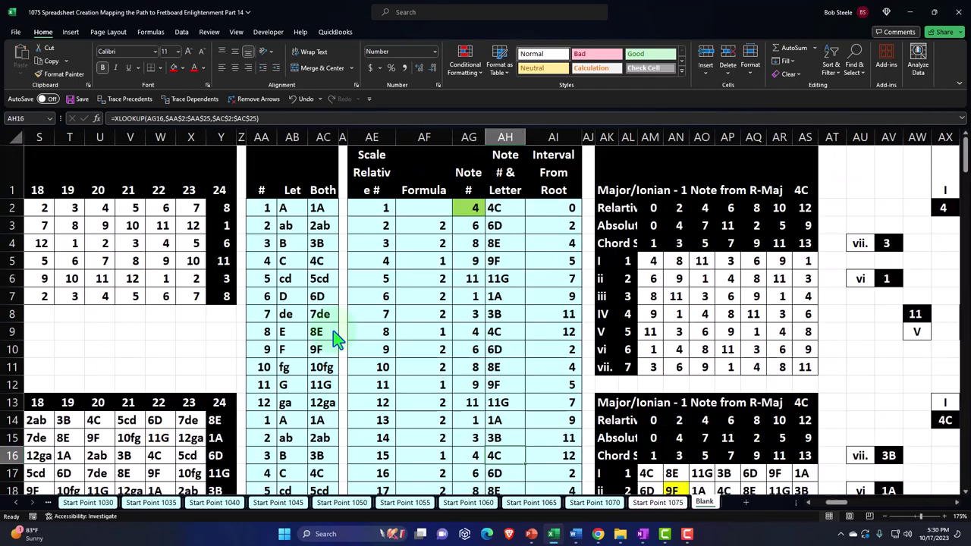
click(331, 328)
scroll(331, 327, down, 3)
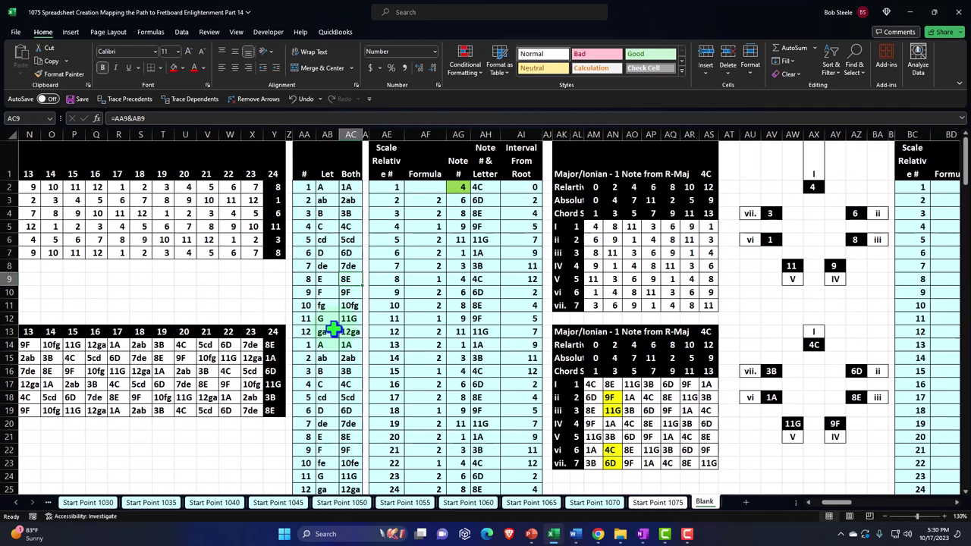
scroll(334, 327, down, 2)
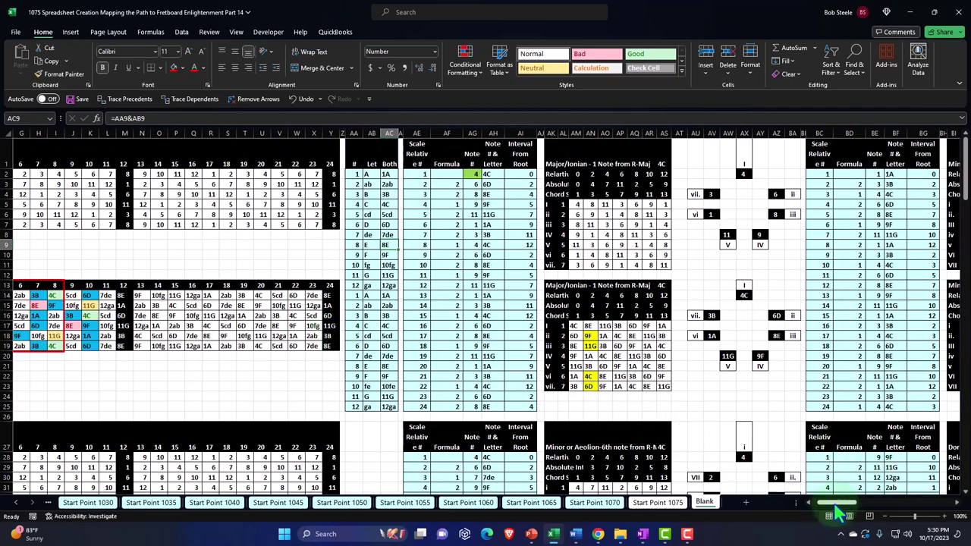
Step: Examine the scale and chord tables of the Minor/Aeolian, Dorian, Phrygian and Lydian modes further down, stopping at AO116 in the Lydian block
scroll(834, 506, right, 3)
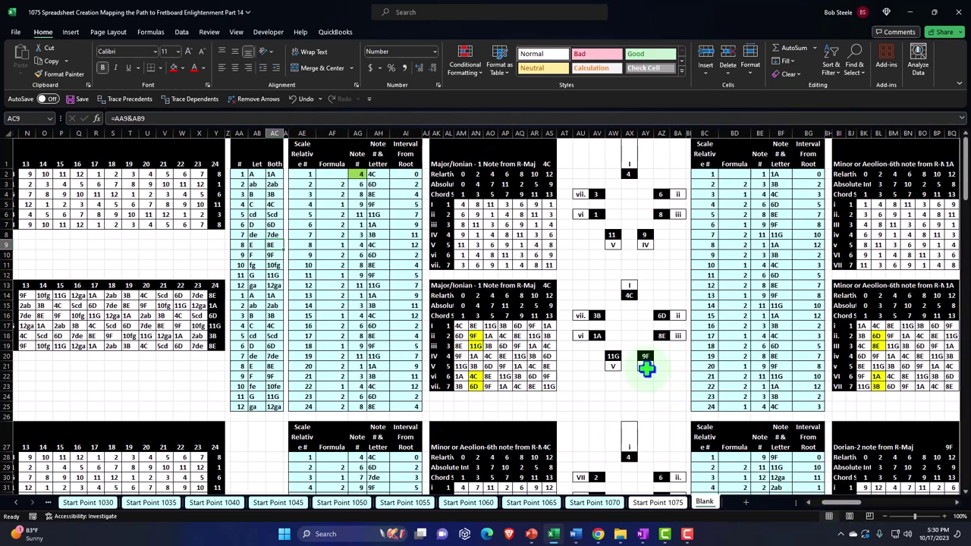
scroll(646, 367, down, 8)
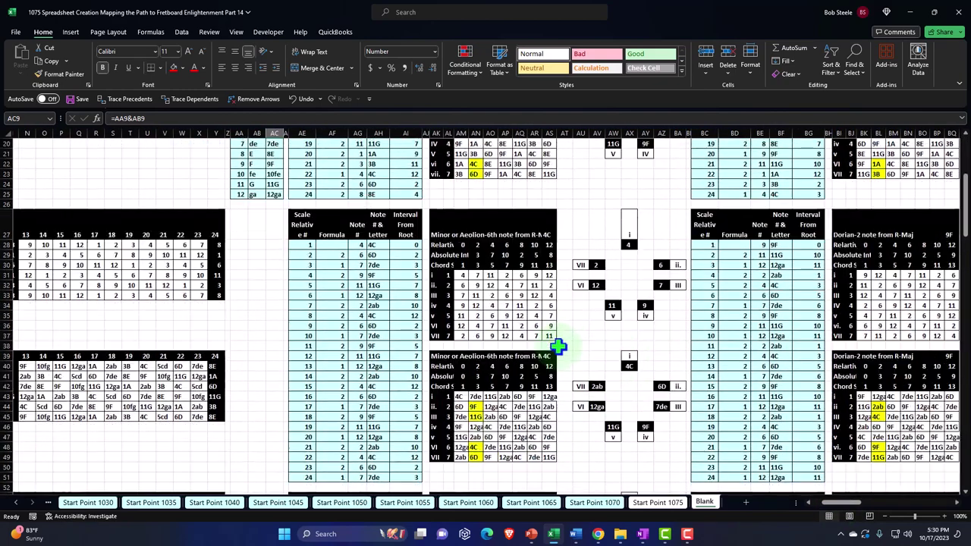
scroll(558, 346, down, 5)
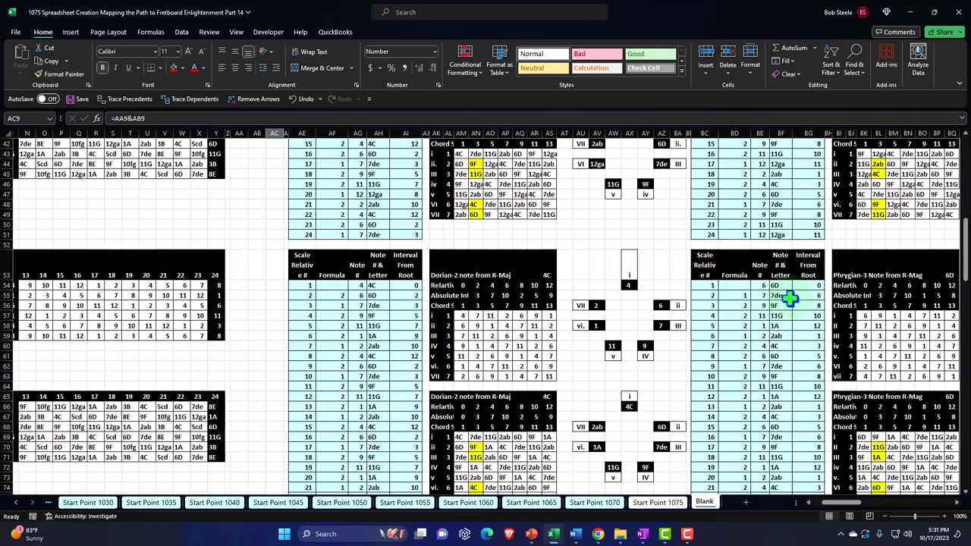
scroll(473, 317, down, 6)
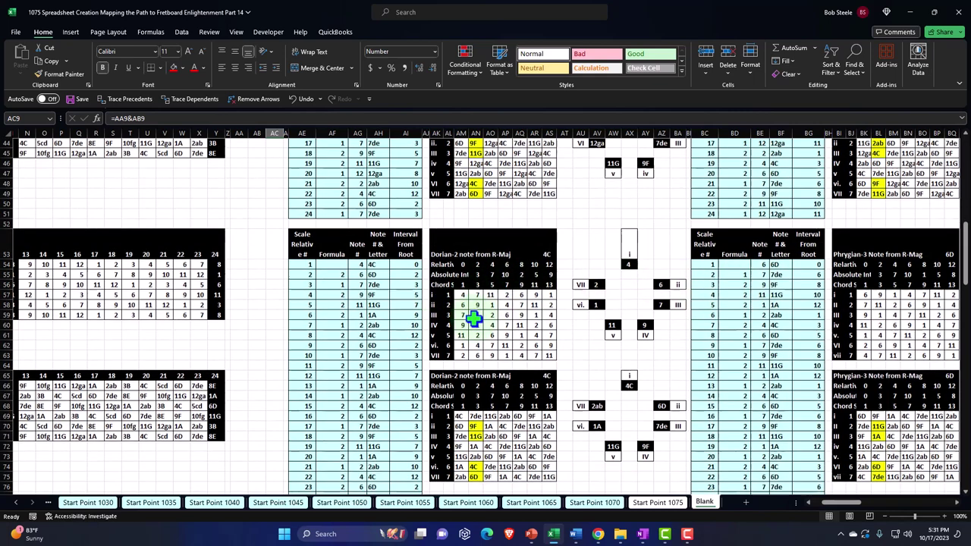
scroll(473, 318, down, 7)
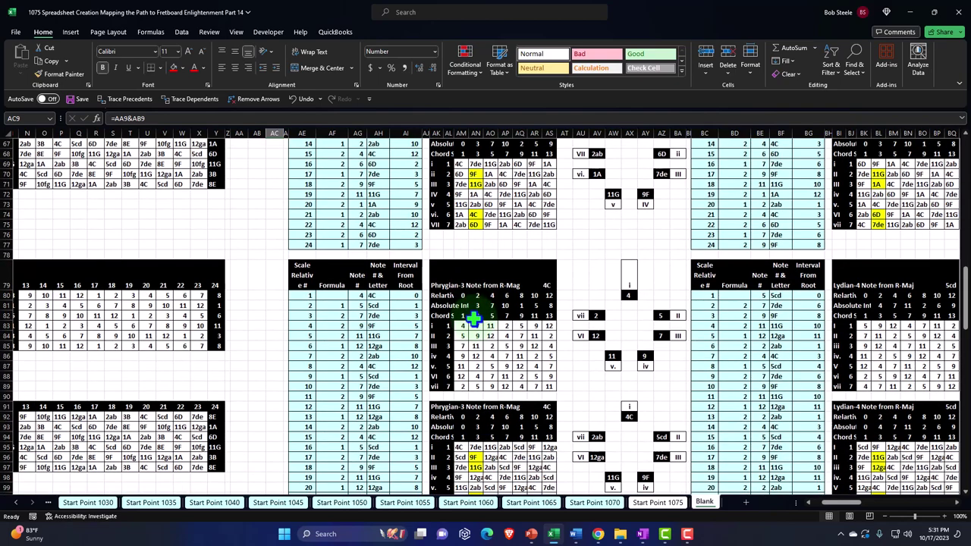
scroll(474, 319, down, 4)
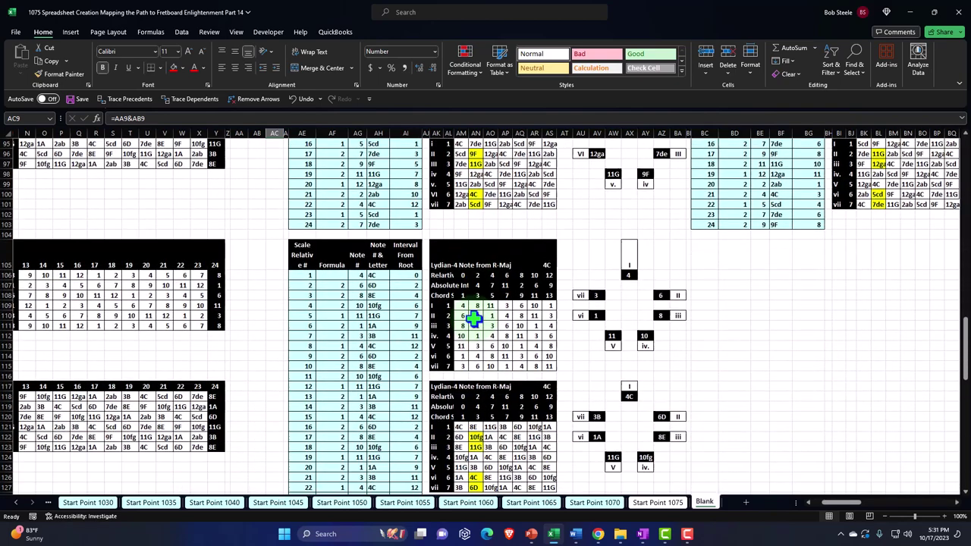
scroll(473, 318, down, 2)
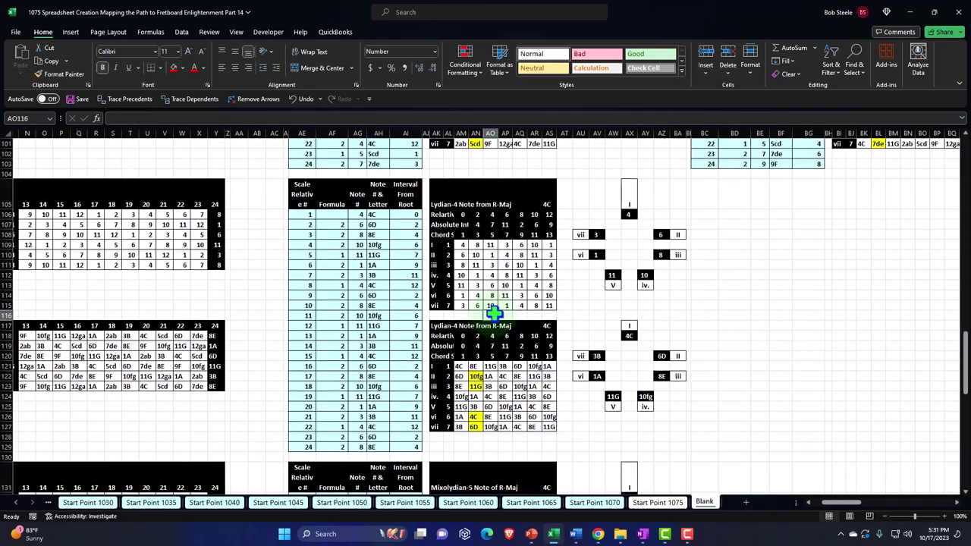
scroll(495, 312, up, 2)
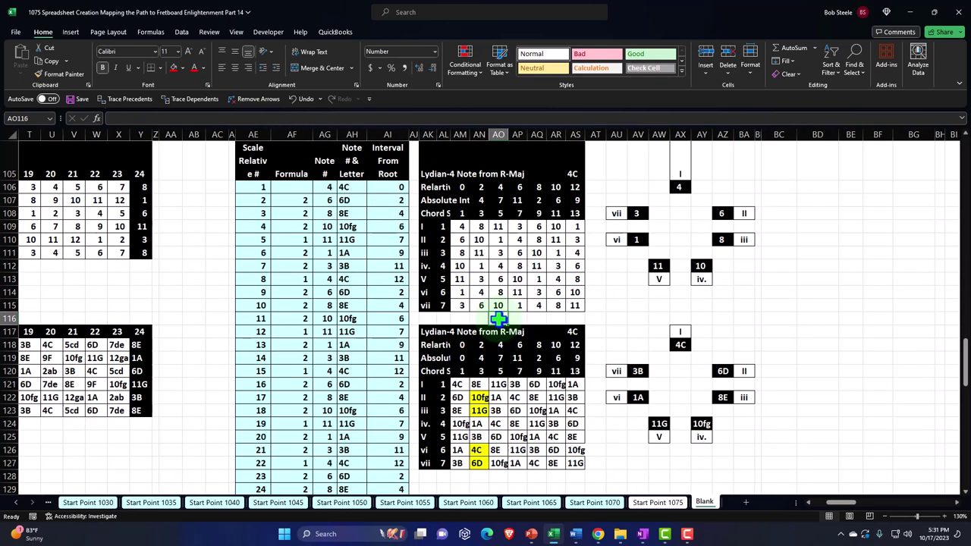
Step: Copy the Lydian scale, chord table and diagram block starting at AE105 through row 129 and paste it at BC105
scroll(497, 319, up, 1)
drag(248, 203, 737, 445)
key(ctrl+c)
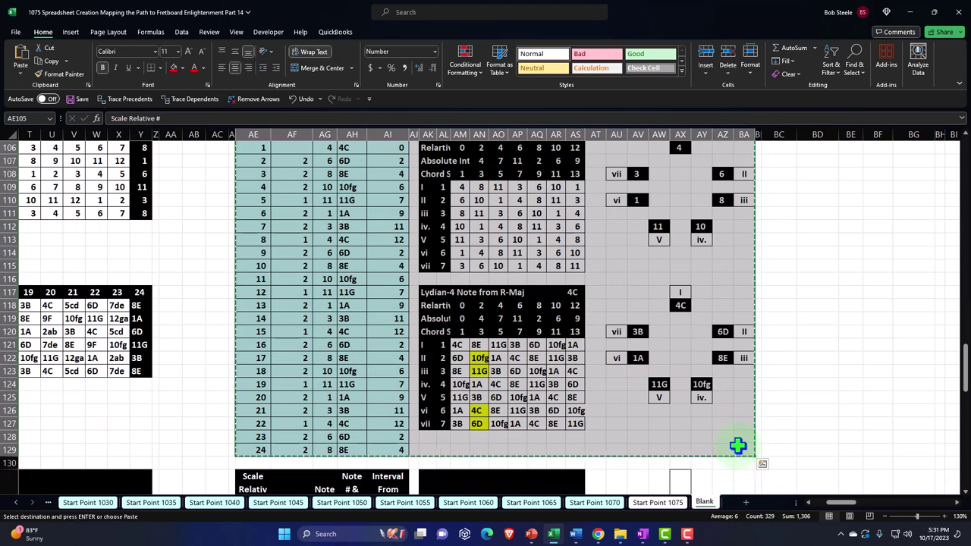
scroll(737, 446, up, 3)
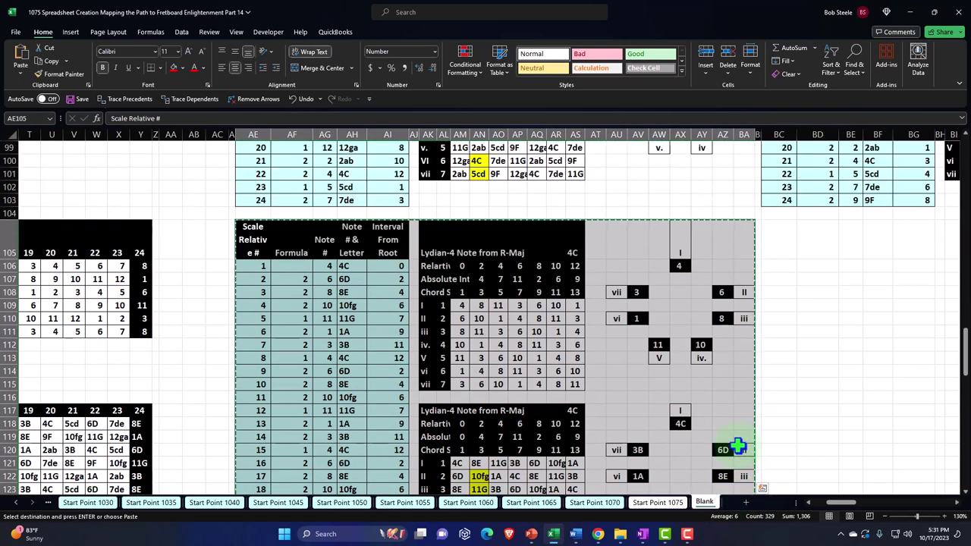
click(772, 244)
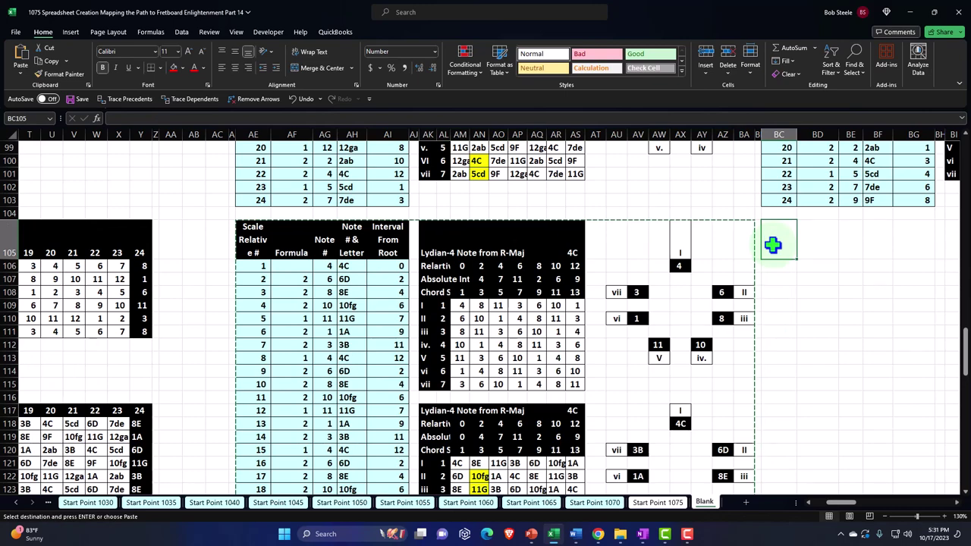
key(ctrl+v)
Step: Paste the copied Lydian block at CA105, CY105 and DW105, beneath the matching tables above
drag(840, 515, 889, 508)
click(650, 238)
key(ctrl+v)
click(273, 241)
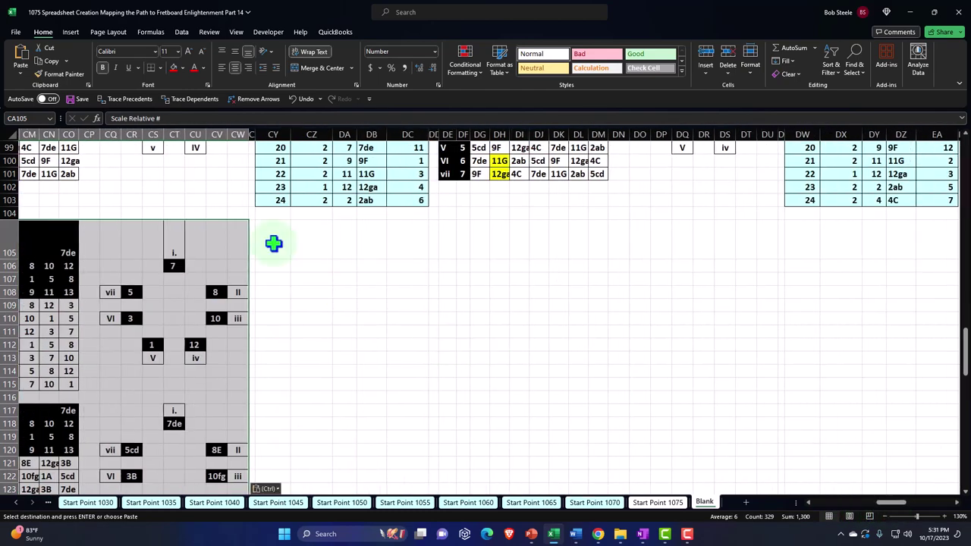
key(ctrl+v)
click(802, 226)
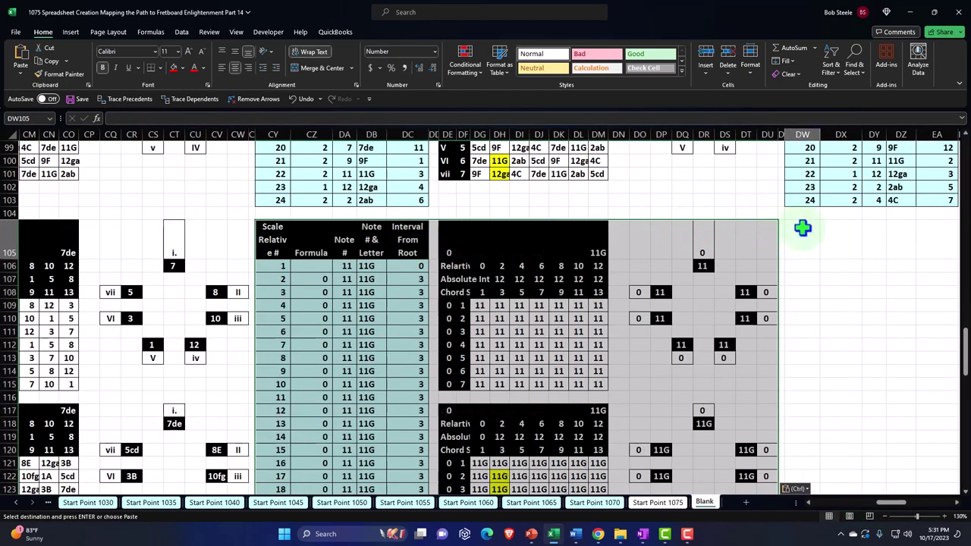
key(ctrl+v)
Step: Paste the copied Lydian block at EU105 and FS105 to complete the row of mode tables
drag(895, 514, 932, 507)
click(541, 241)
key(ctrl+v)
click(509, 236)
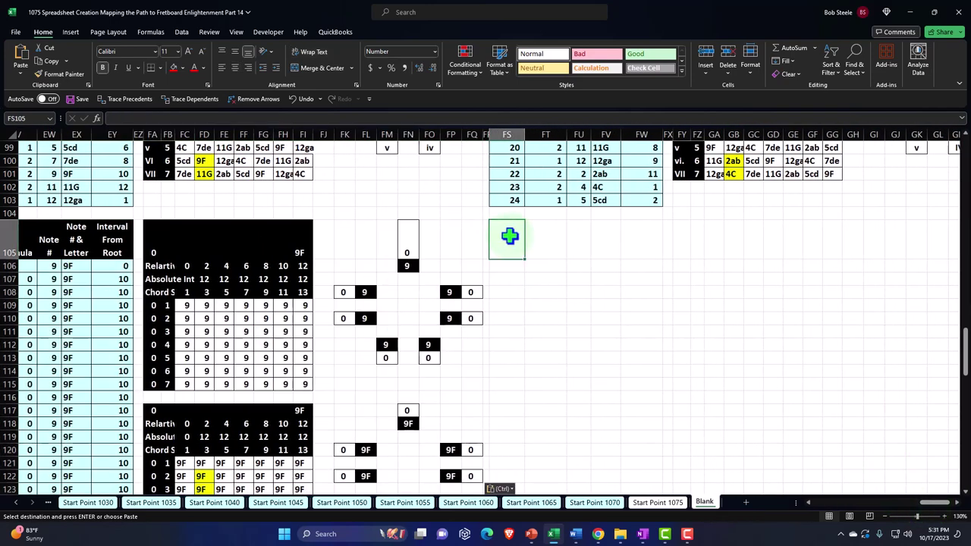
key(ctrl+v)
Step: Return to the Lydian block and examine the headings of the two pasted blocks beside it, along row 105 to CK105
drag(927, 507, 834, 520)
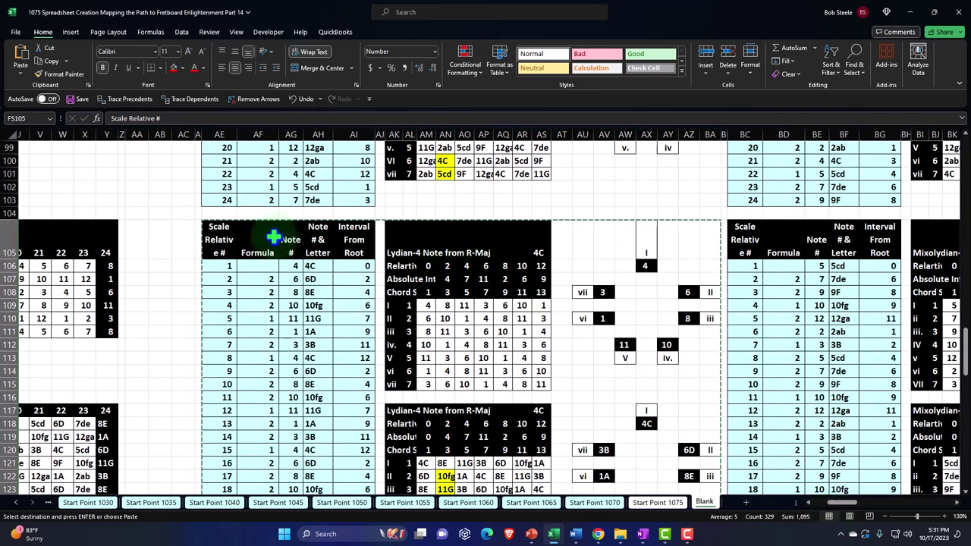
click(250, 243)
key(Right)
key(Right)
key(Right)
key(Right)
key(Down)
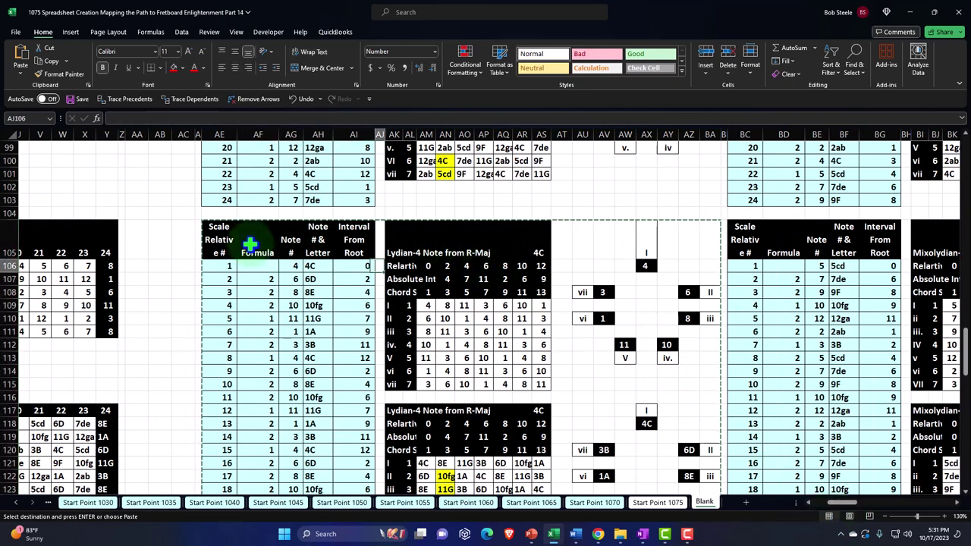
key(Right)
key(Right)
key(Right)
key(Right)
key(Right)
key(Right)
key(Right)
key(Right)
key(Right)
key(Right)
key(Right)
key(Right)
key(Right)
key(Right)
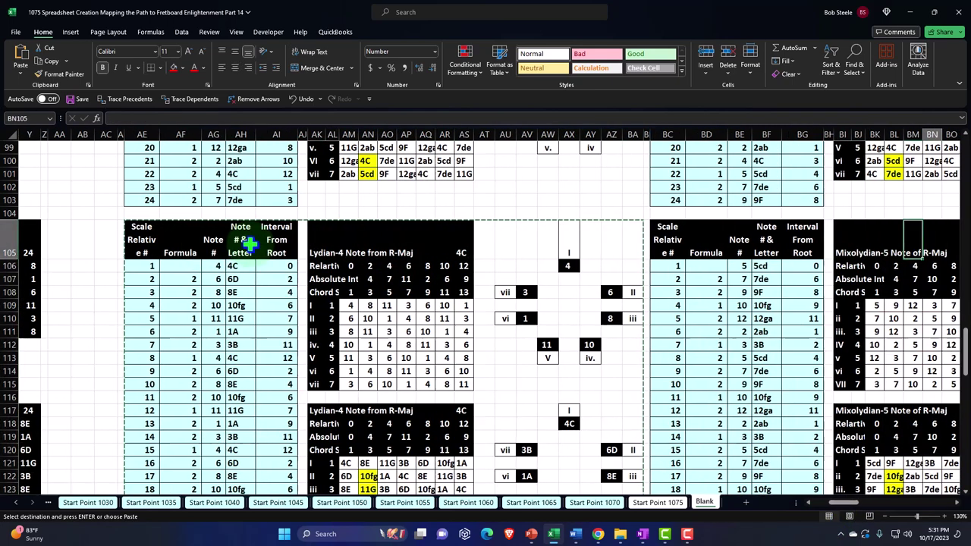
key(Left)
key(Left)
key(Left)
key(Left)
key(Left)
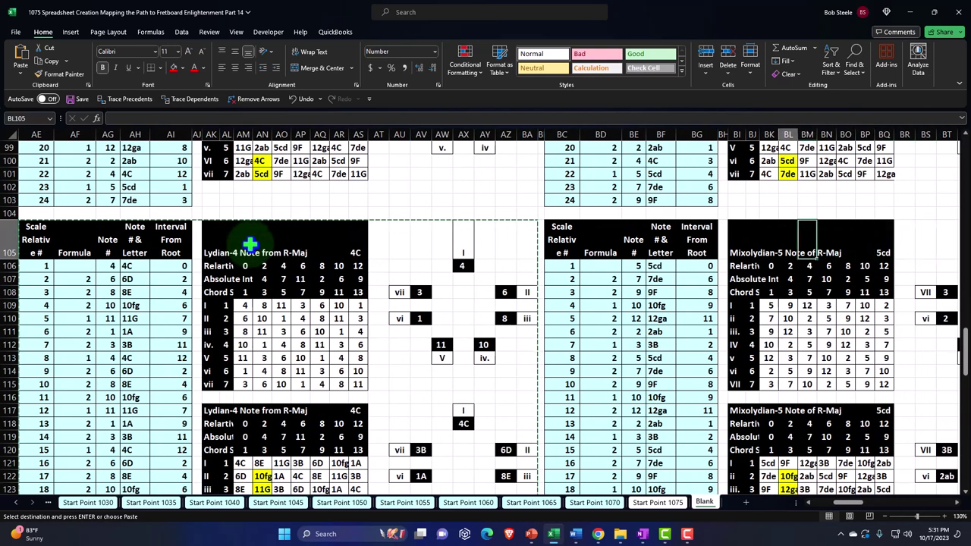
key(Right)
key(Right)
key(Right)
key(Right)
key(Right)
key(Right)
key(Right)
key(Right)
key(Right)
key(Right)
key(Right)
key(Right)
key(Right)
key(Right)
key(Right)
key(Right)
key(Right)
key(Right)
key(Right)
key(Right)
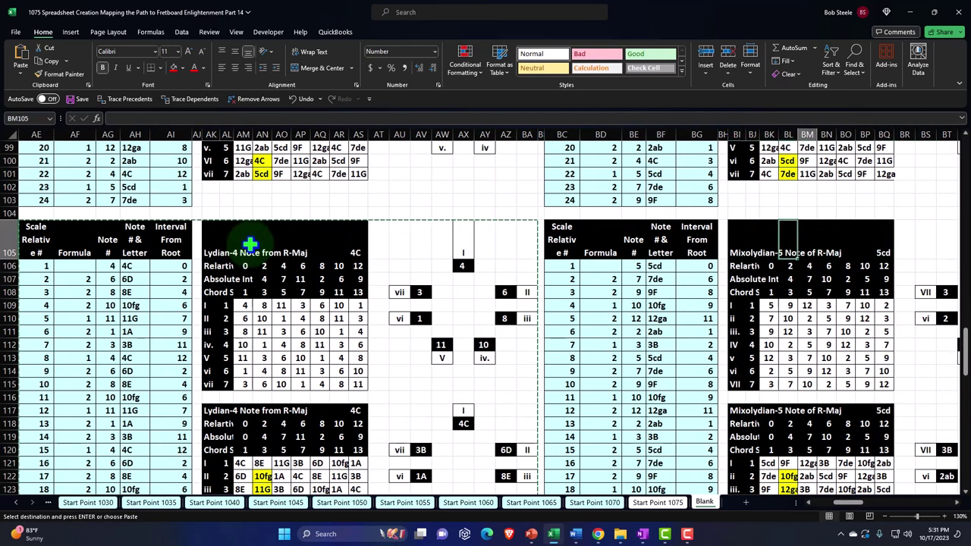
key(Right)
key(Right)
key(Right)
key(Right)
key(Right)
key(Right)
key(Right)
key(Right)
key(Right)
key(Right)
key(Right)
key(Right)
key(Right)
key(Right)
key(Right)
key(Right)
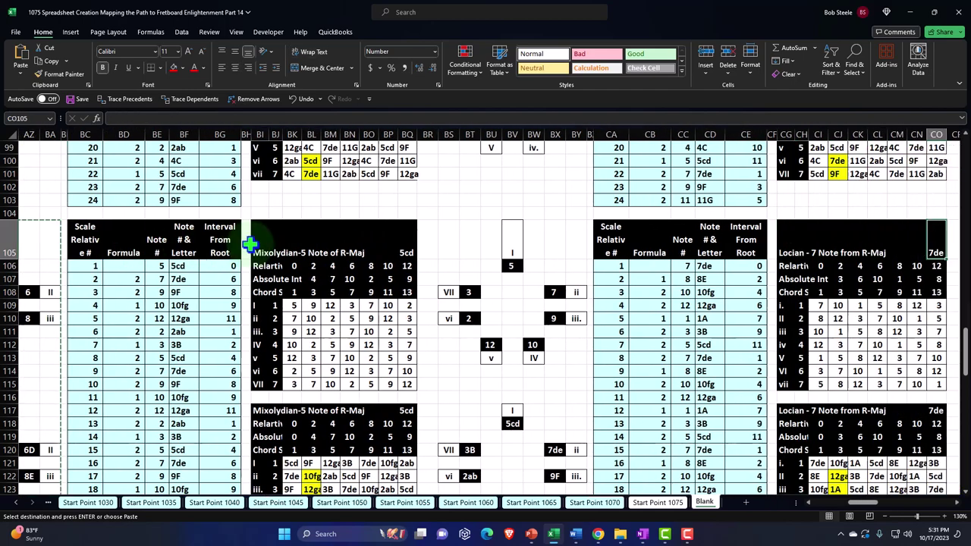
key(Left)
key(Left)
key(Left)
key(Left)
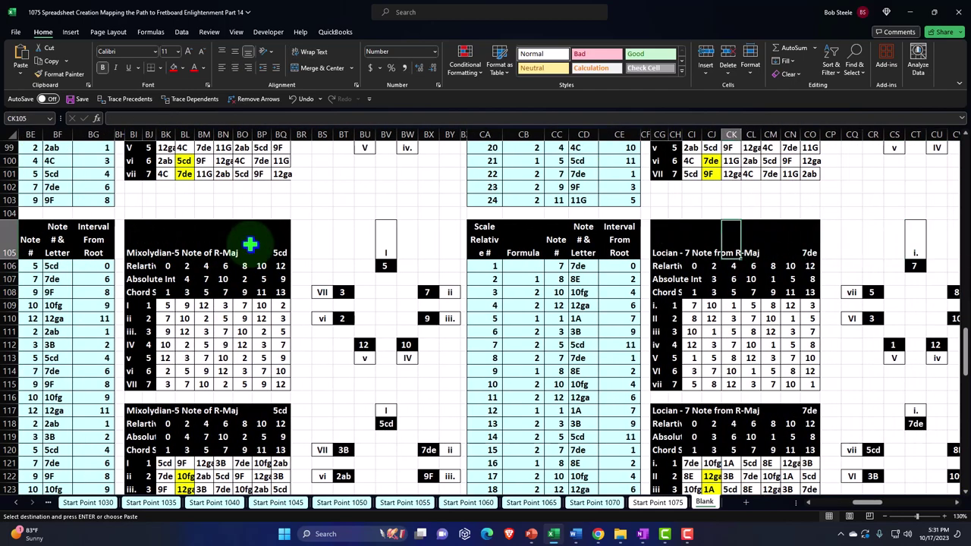
Step: Examine the pasted block starting at CY105 and its chord table and diagram, along row 105 to around DP105
key(Right)
key(Right)
key(Right)
key(Right)
key(Right)
key(Right)
key(Right)
key(Right)
key(Right)
key(Right)
key(Right)
key(Right)
key(Right)
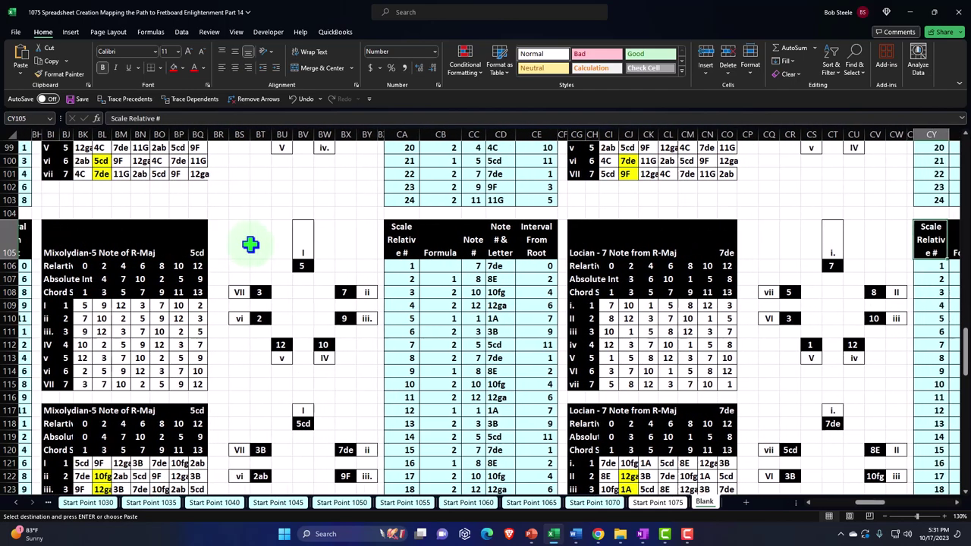
key(Right)
key(Right)
key(Right)
key(Right)
key(Right)
key(Right)
key(Right)
key(Right)
key(Right)
key(Right)
key(Right)
key(Right)
key(Right)
key(Right)
key(Right)
key(Right)
key(Right)
key(Right)
key(Right)
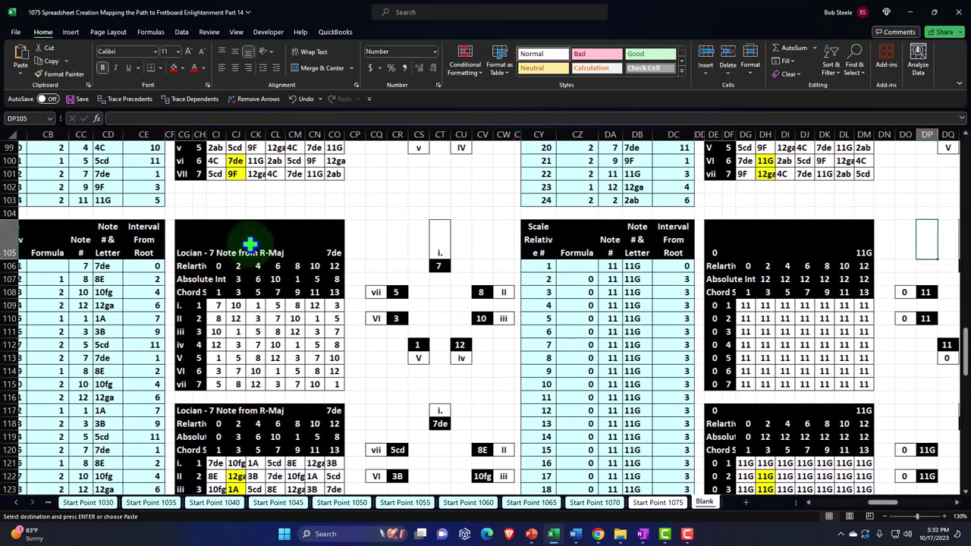
Step: Link the title in DE105 to the Major/Ionian heading in AK1 with the formula =AK1
key(Left)
key(Left)
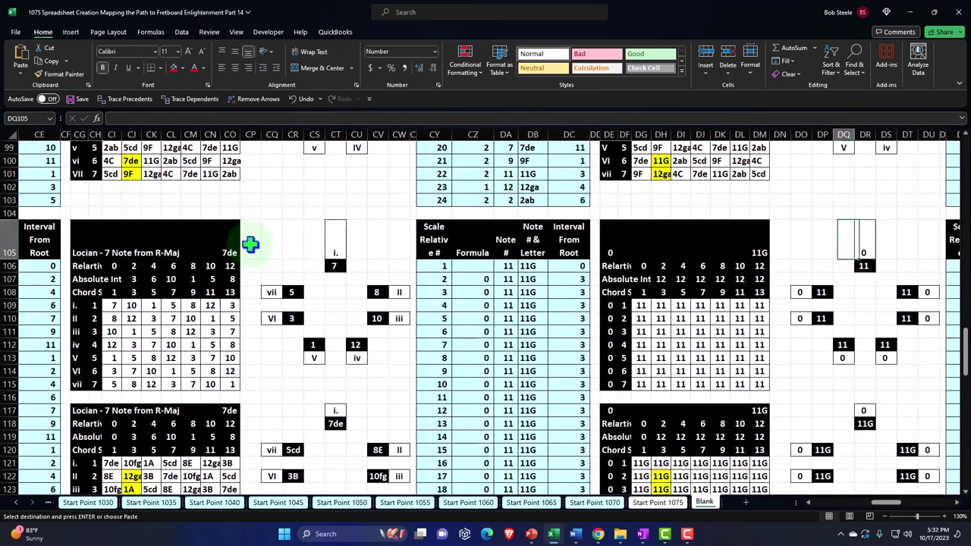
key(Left)
key(Left)
key(Left)
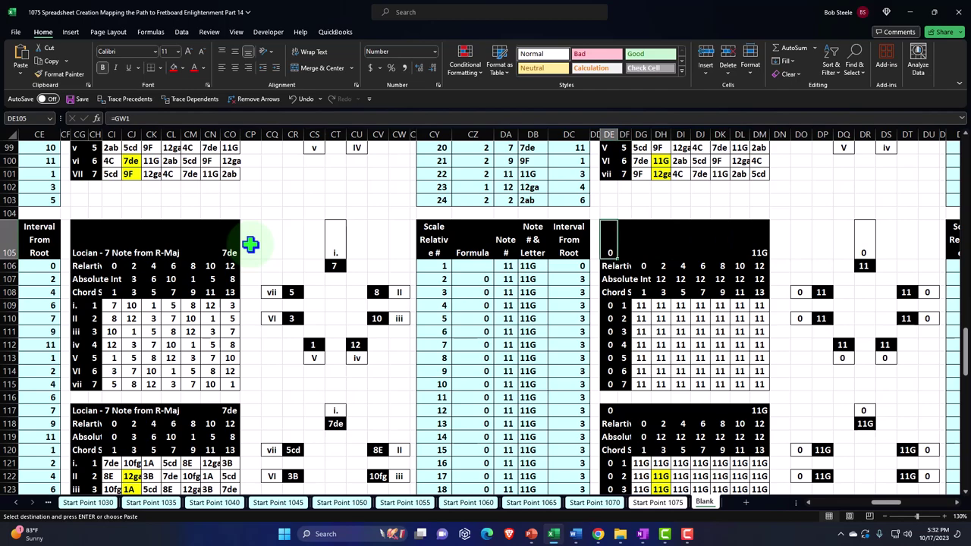
text(=)
key(Up)
key(Up)
key(Up)
key(Up)
key(Up)
key(Up)
key(Up)
key(Up)
key(Up)
key(Up)
key(Up)
key(Up)
key(Up)
key(Up)
key(Up)
key(Up)
key(Up)
key(Up)
key(Up)
key(Up)
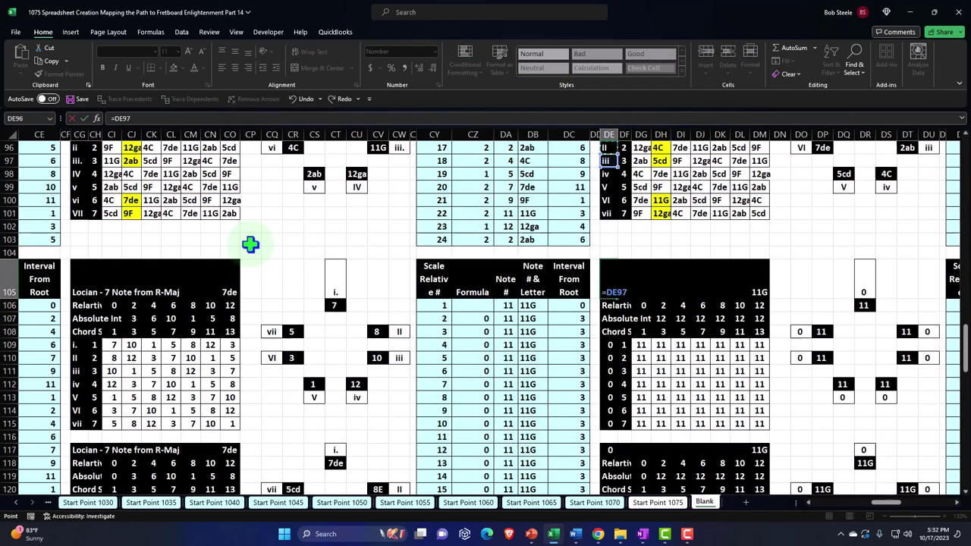
key(Up)
key(Up)
key(Up)
key(Up)
key(Up)
key(Up)
key(Up)
key(Up)
key(Up)
key(Up)
key(Up)
key(Up)
key(Up)
key(Up)
key(Up)
key(Up)
key(Up)
key(Up)
key(Up)
key(Up)
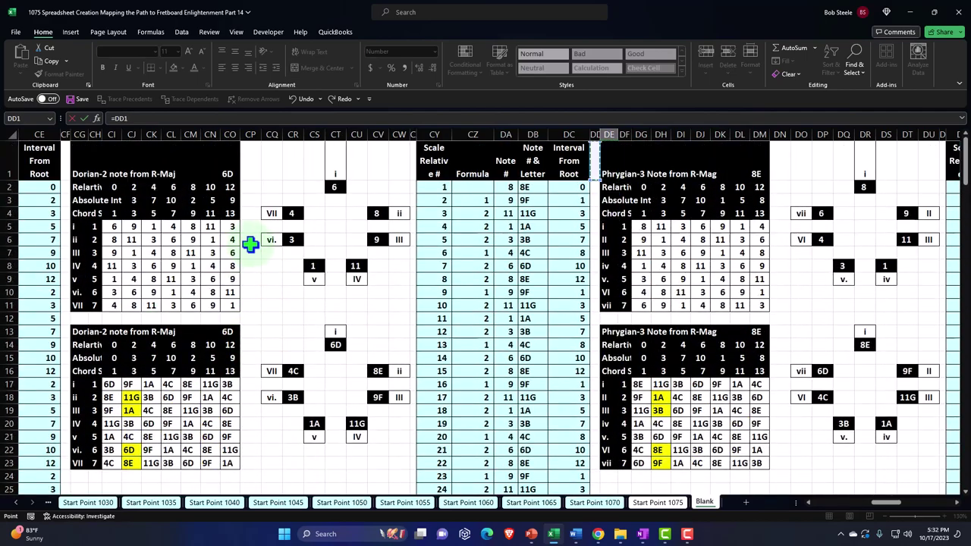
key(Left)
key(Left)
key(Left)
key(Left)
key(Left)
key(Left)
key(Left)
key(Left)
key(Left)
key(Left)
key(Left)
key(Left)
key(Left)
key(Left)
key(Left)
key(Left)
key(Left)
key(Left)
key(Left)
key(Left)
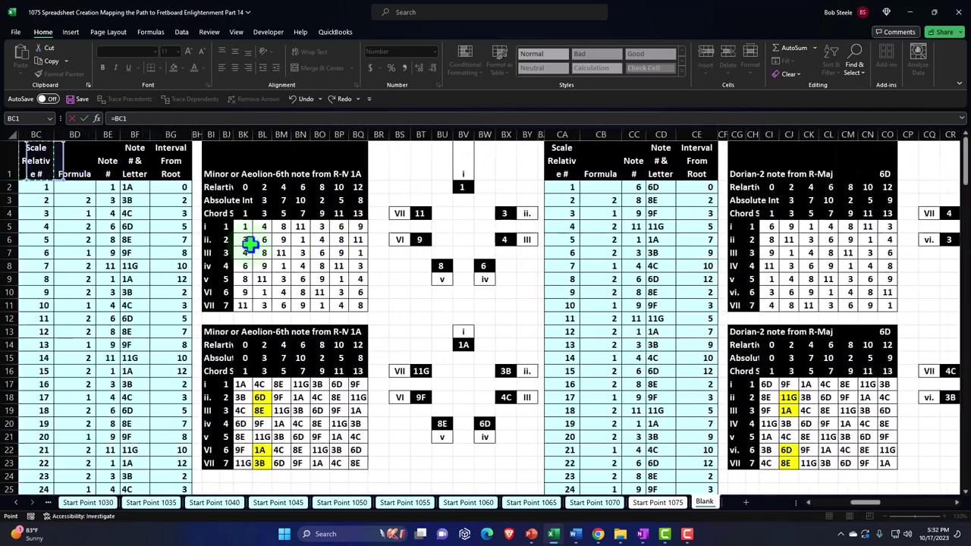
key(Left)
key(Left)
key(Left)
key(Left)
key(Left)
key(Left)
key(Left)
key(Left)
key(Left)
key(Left)
key(Left)
key(Left)
key(Left)
key(Left)
key(Left)
key(Left)
key(Left)
key(Left)
key(Left)
key(Left)
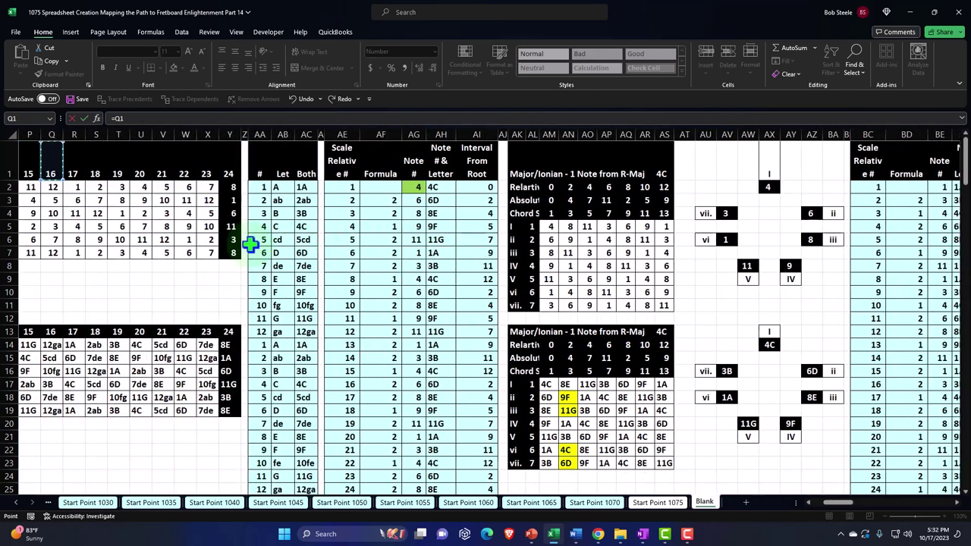
key(Right)
key(Right)
key(Right)
key(Right)
key(Right)
key(Right)
key(Right)
key(Right)
key(Right)
key(Right)
key(Right)
key(Right)
key(Right)
key(Right)
key(Right)
key(Right)
key(Right)
key(Right)
key(Right)
key(Right)
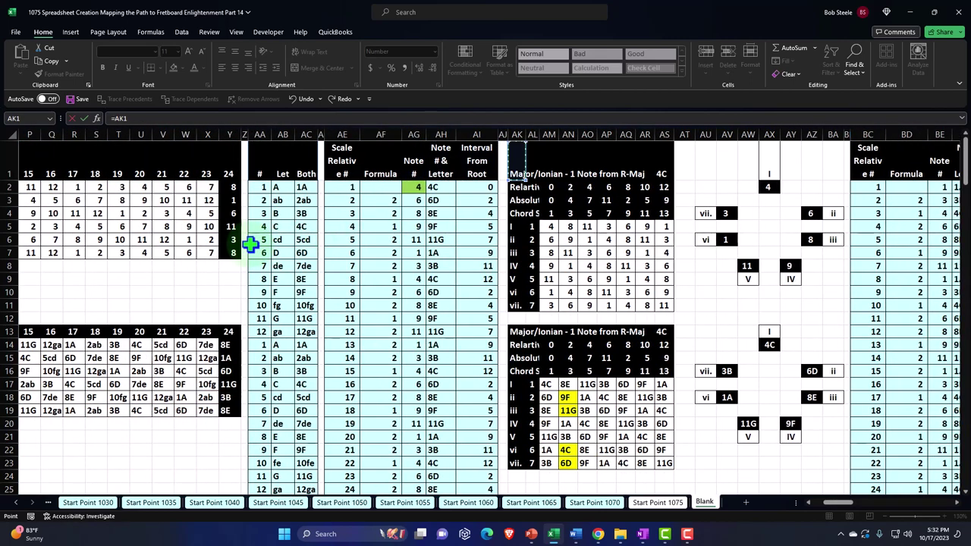
key(Escape)
Step: Fill the headings CY105:DC105 and DE105:DM105 of the Major/Ionian block with red
key(Right)
key(Right)
key(Right)
key(Right)
key(Right)
key(Right)
key(Right)
key(Right)
key(Right)
key(Right)
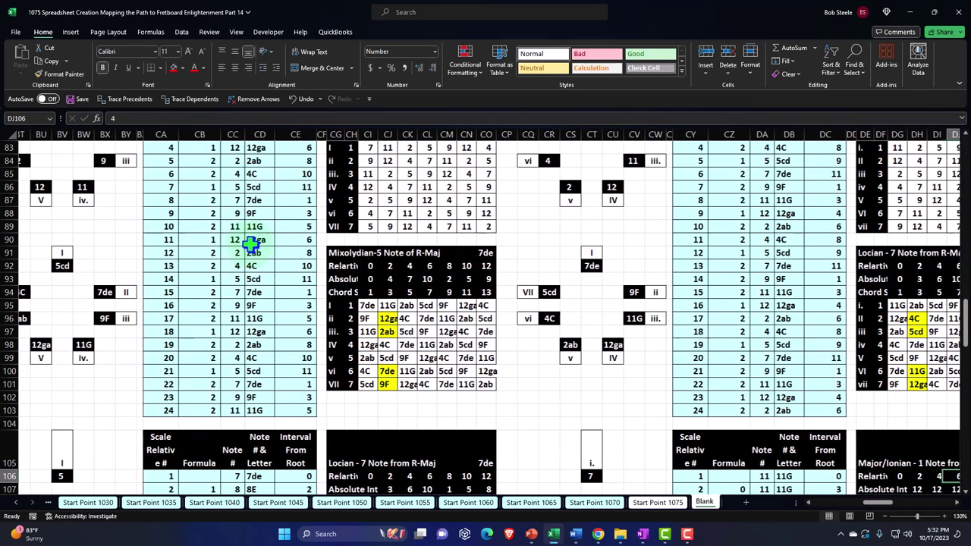
key(Right)
key(Right)
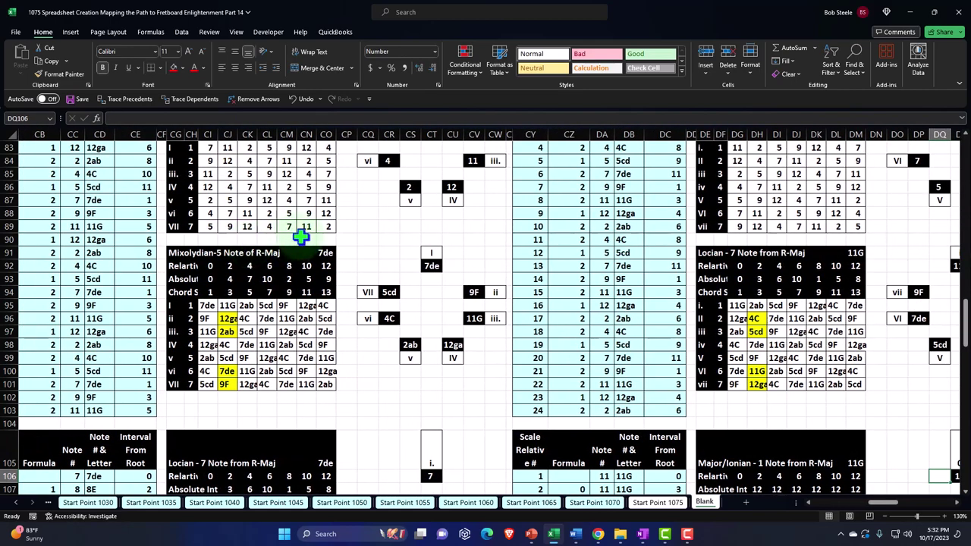
scroll(584, 284, down, 2)
drag(534, 380, 847, 366)
click(174, 67)
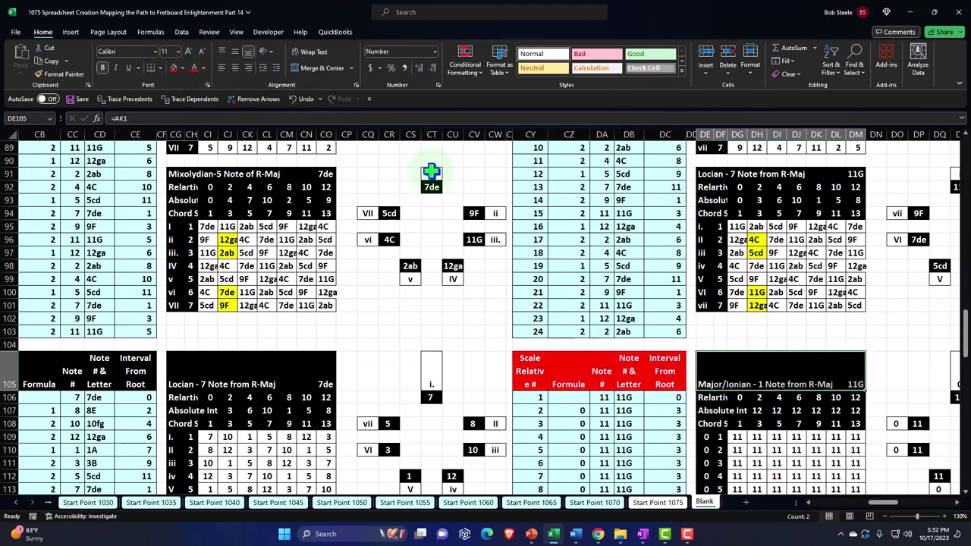
click(174, 67)
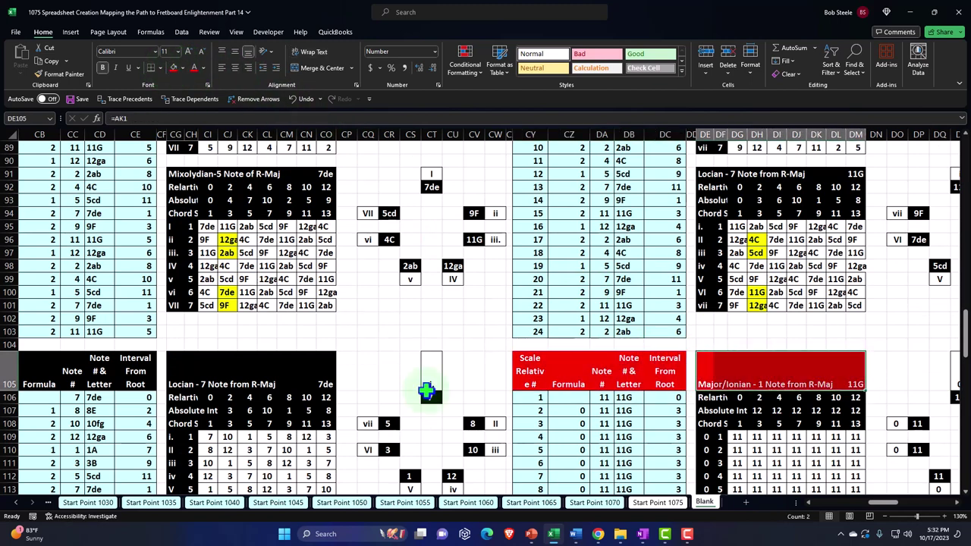
Step: Examine the starting notes of the pasted blocks along row 106, from DA106 back to the Lydian block's AG106
click(604, 398)
scroll(605, 399, down, 2)
scroll(606, 400, down, 1)
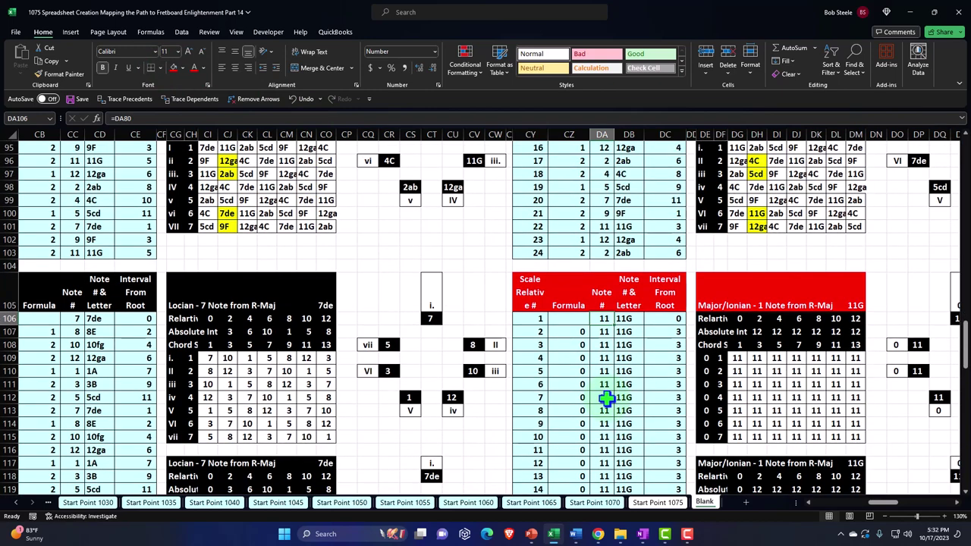
key(Left)
key(Left)
key(Left)
key(Left)
key(Left)
key(Left)
key(Left)
key(Left)
key(Left)
key(Left)
key(Left)
key(Left)
key(Left)
key(Left)
key(Left)
key(Left)
key(Left)
key(Left)
key(Left)
key(Left)
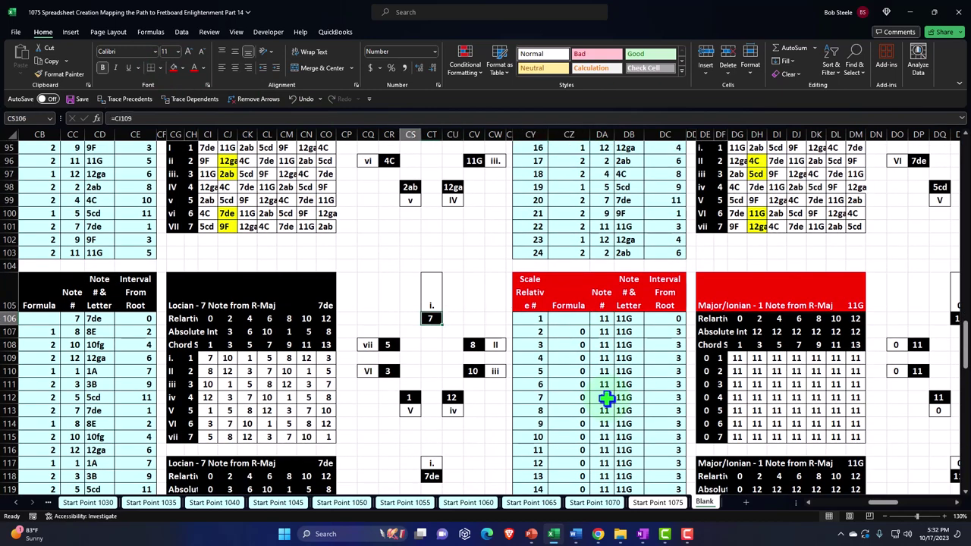
key(Left)
key(Left)
key(Left)
key(Left)
key(Left)
key(Left)
key(Left)
key(Left)
key(Left)
key(Left)
key(Left)
key(Left)
key(Left)
key(Left)
key(Left)
key(Left)
key(Left)
key(Left)
key(Left)
key(Left)
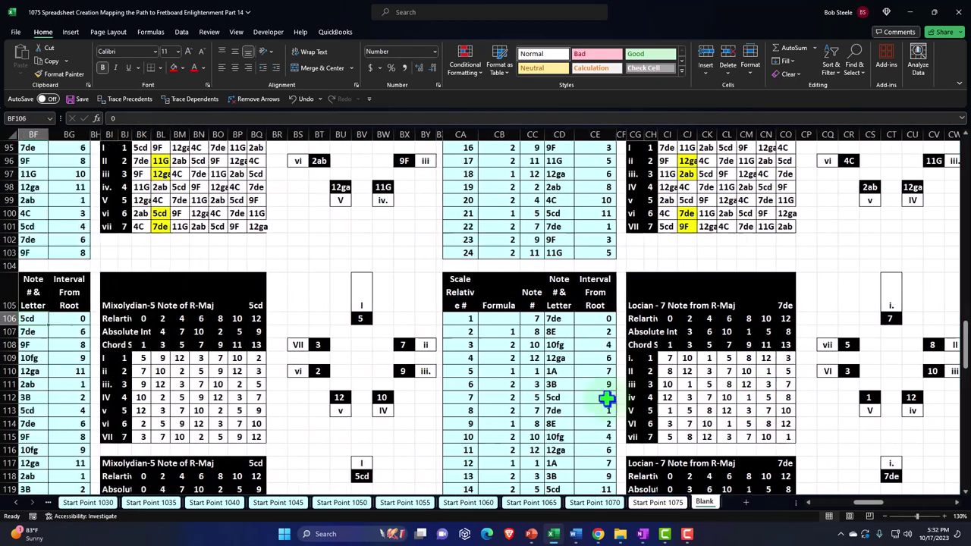
key(Left)
key(Left)
key(Left)
key(Left)
key(Left)
key(Left)
key(Left)
key(Left)
key(Left)
key(Left)
key(Left)
key(Left)
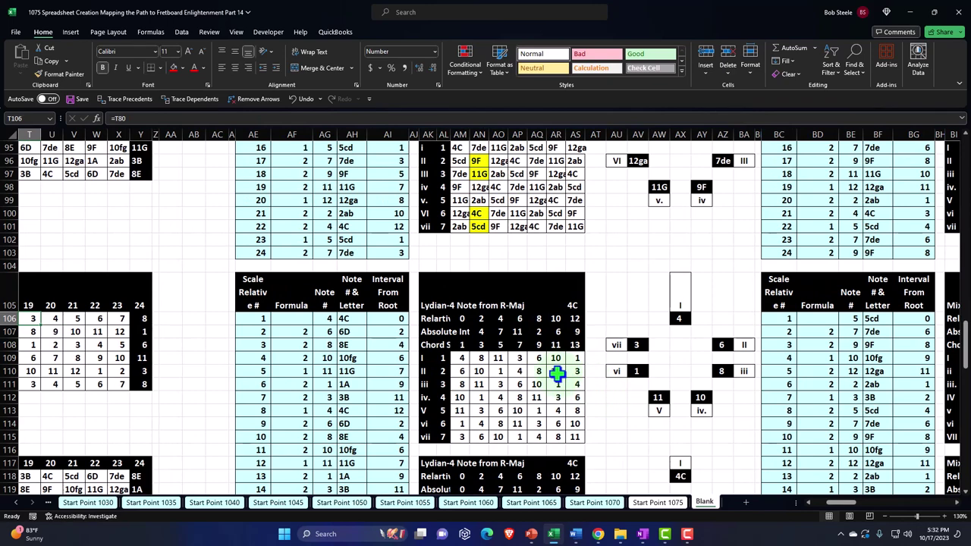
scroll(513, 370, down, 1)
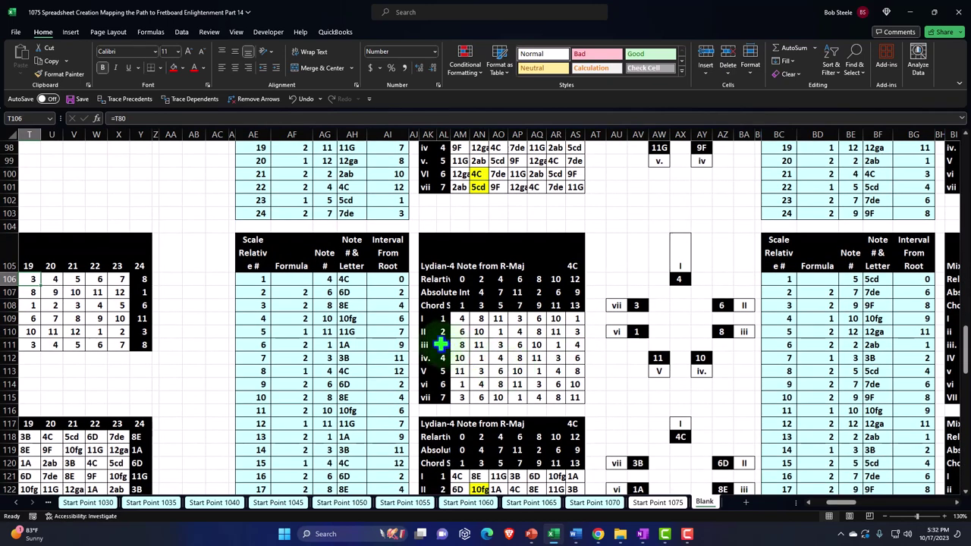
click(325, 281)
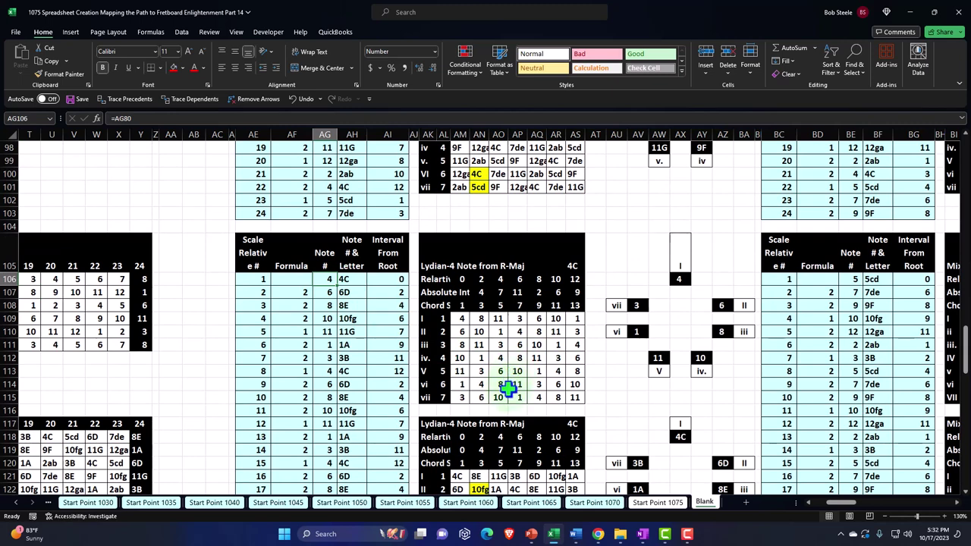
Step: Examine the mode blocks along row 1, from Major/Ionian at AK1 to the Lydian block's chord diagram and chord table around EC1:ES23
scroll(506, 387, up, 20)
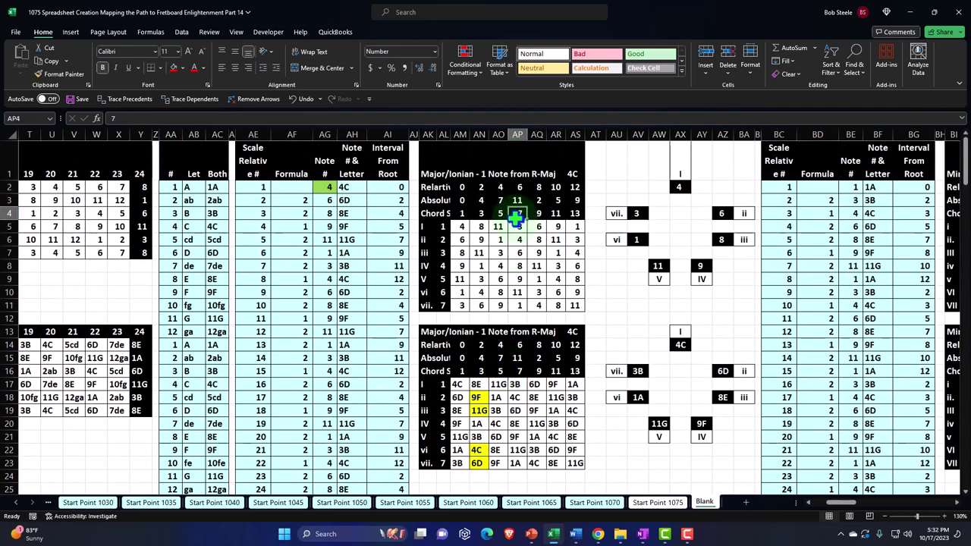
key(ctrl+Right)
key(ctrl+Right)
key(ctrl+Right)
key(ctrl+Right)
key(ctrl+Right)
key(ctrl+Right)
key(ctrl+Right)
key(ctrl+Right)
key(ctrl+Right)
key(ctrl+Right)
key(ctrl+Right)
key(ctrl+Right)
key(ctrl+Right)
key(ctrl+Right)
key(ctrl+Right)
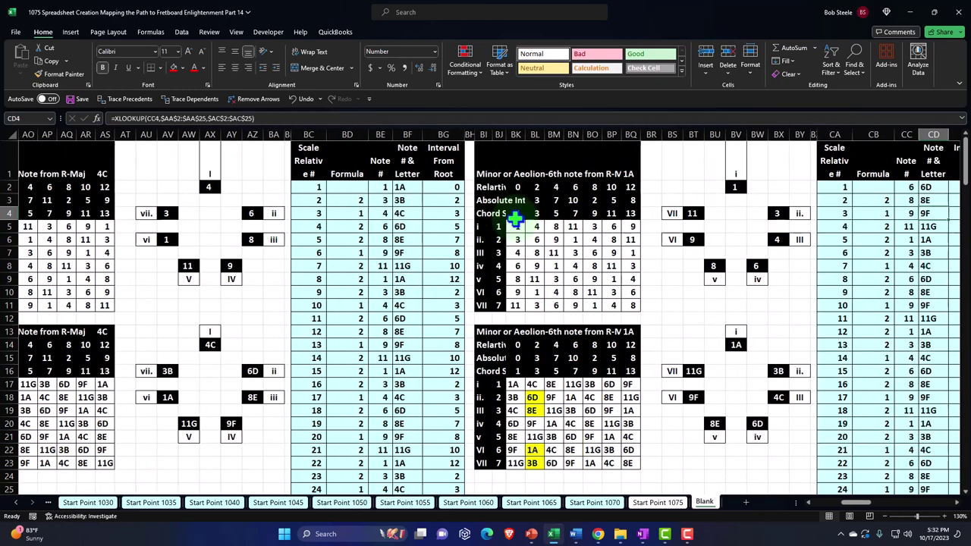
key(ctrl+Right)
key(ctrl+Right)
key(ctrl+Right)
key(ctrl+Right)
key(ctrl+Right)
key(ctrl+Right)
key(ctrl+Right)
key(ctrl+Right)
key(ctrl+Right)
key(ctrl+Right)
key(ctrl+Right)
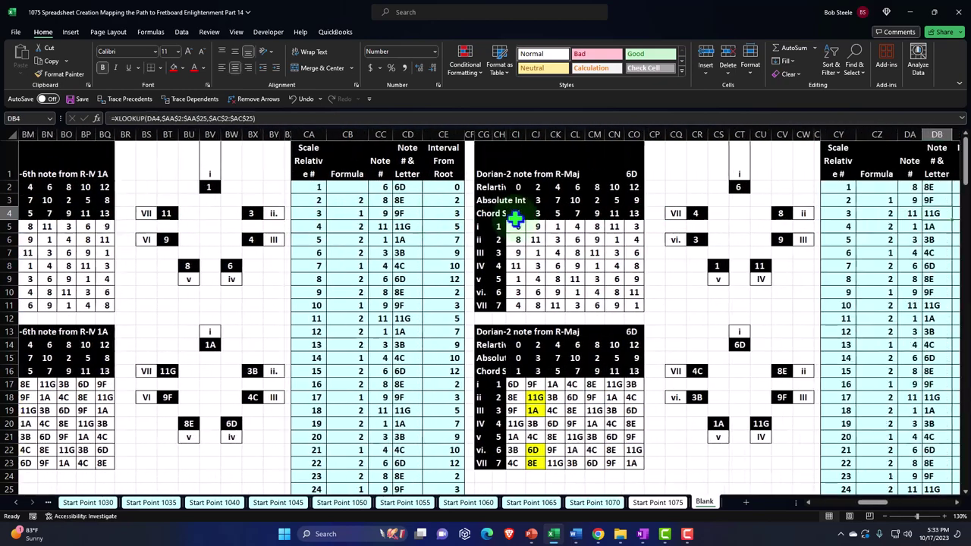
key(ctrl+Right)
key(ctrl+Right)
key(ctrl+Right)
key(ctrl+Right)
key(ctrl+Right)
key(ctrl+Right)
key(ctrl+Right)
key(ctrl+Right)
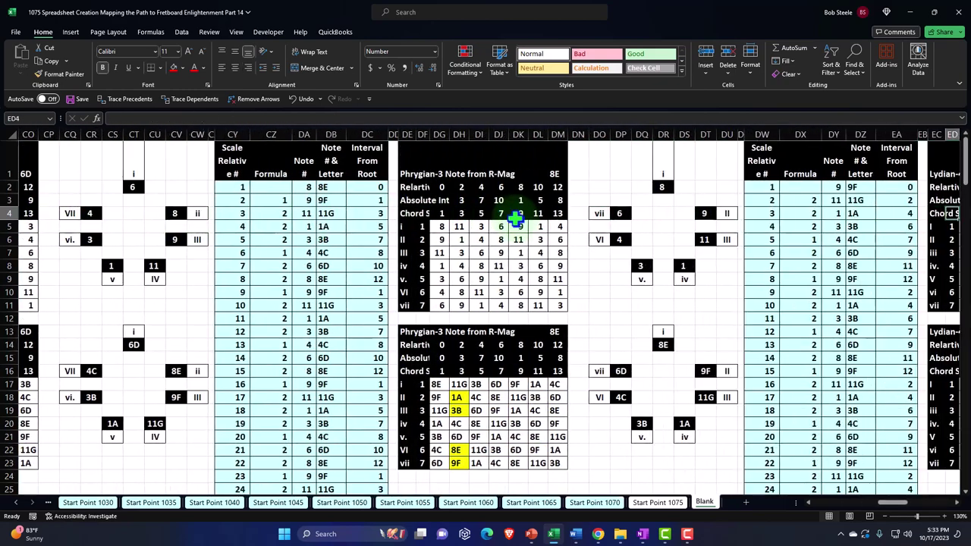
key(ctrl+Right)
key(ctrl+Right)
key(ctrl+Right)
key(ctrl+Right)
key(ctrl+Right)
key(ctrl+Right)
key(ctrl+Right)
key(ctrl+Right)
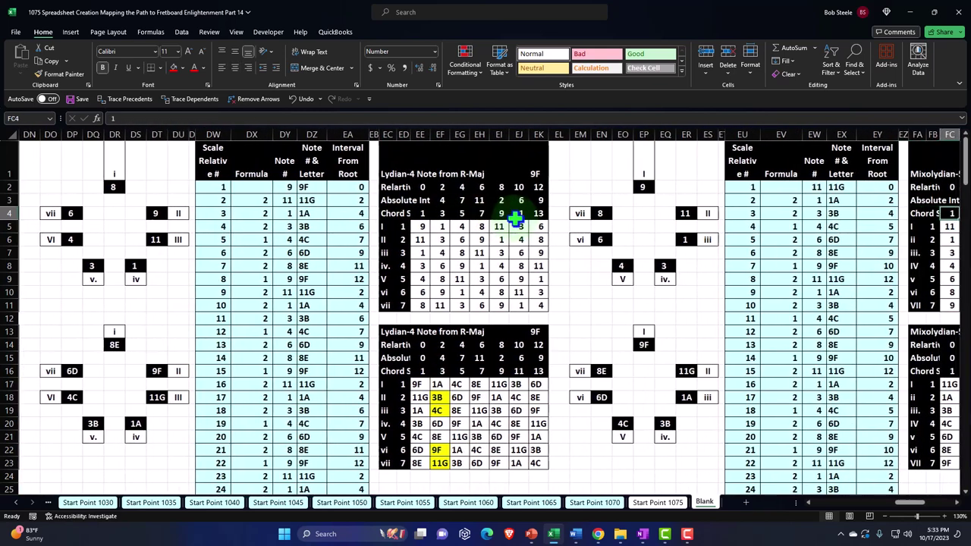
click(623, 267)
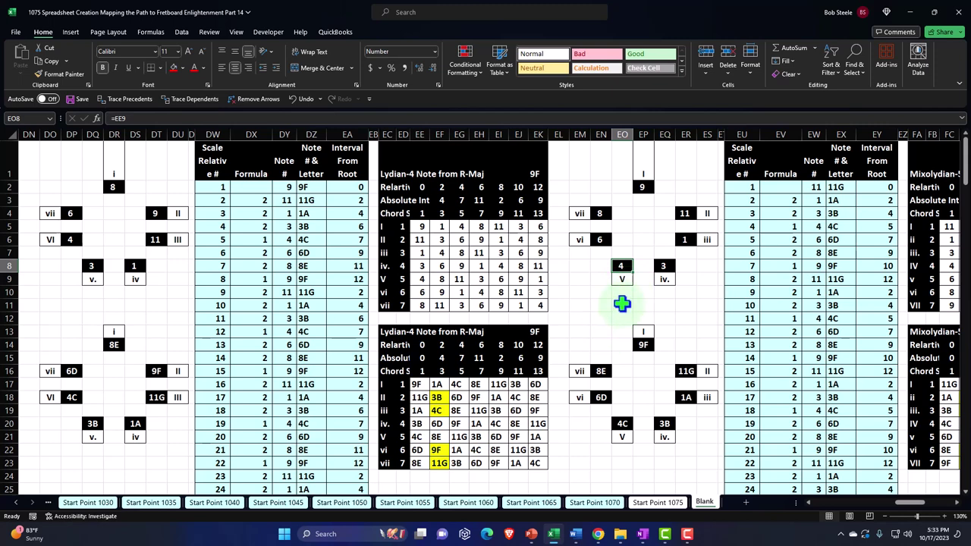
click(442, 371)
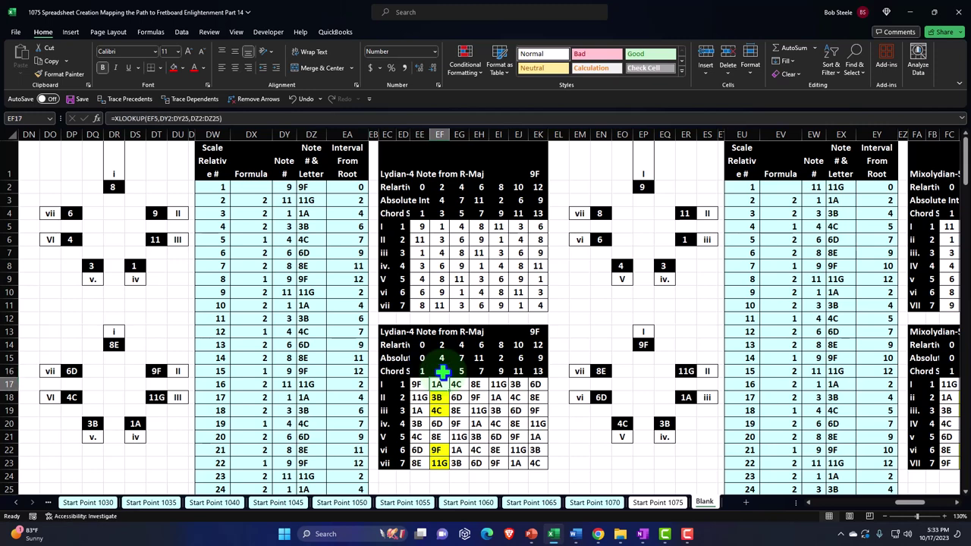
Step: Examine the mode blocks down to row 129 around columns DN:FC, and the row 105 headings from EM105 back to CJ105
scroll(442, 371, down, 9)
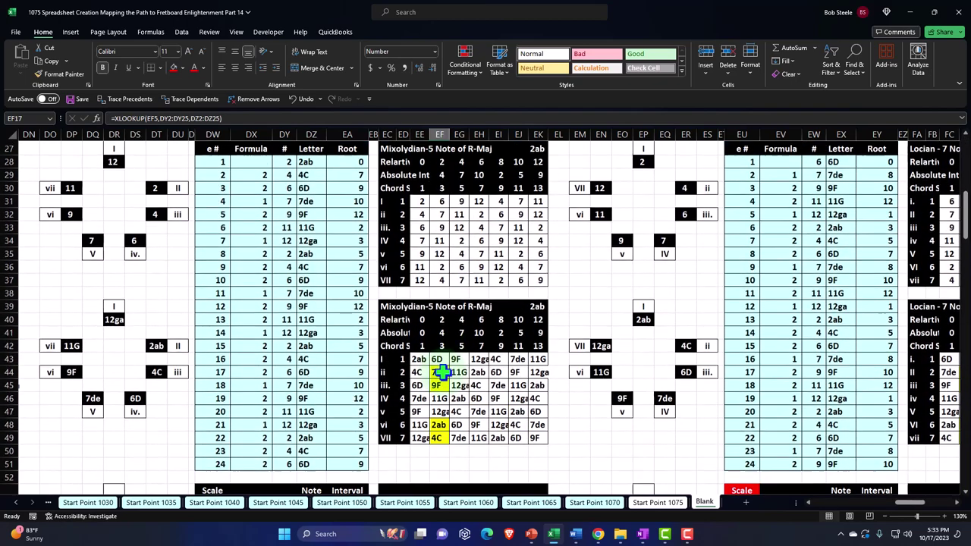
scroll(442, 371, down, 16)
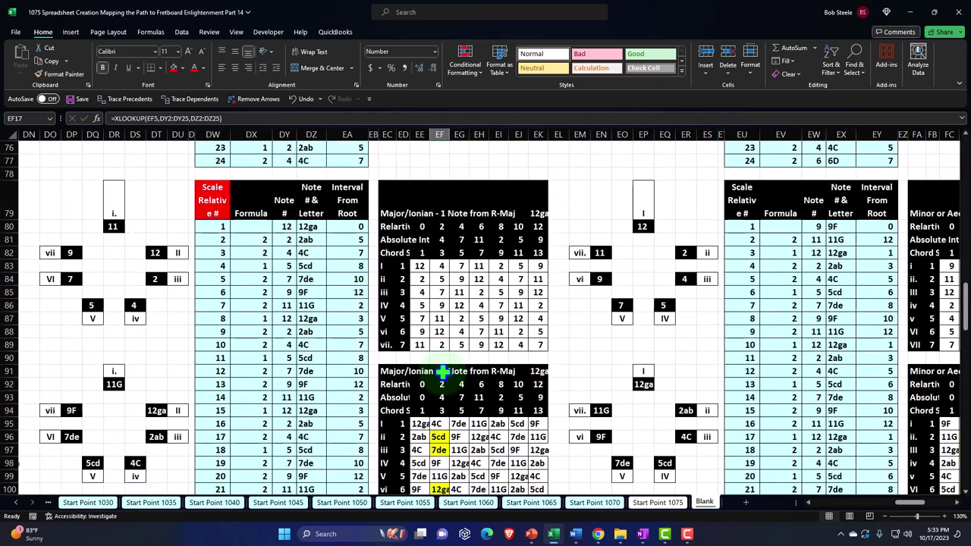
scroll(442, 371, down, 10)
scroll(569, 260, up, 3)
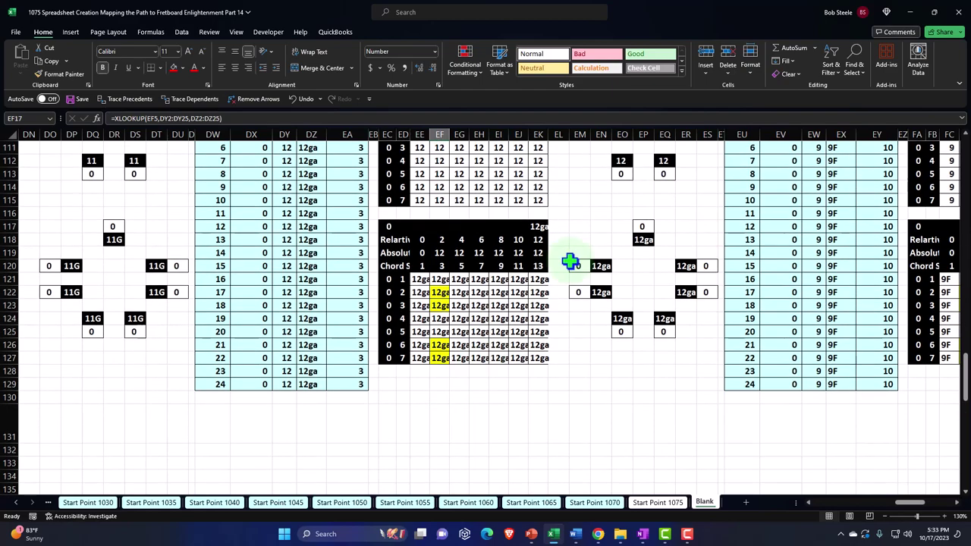
click(569, 260)
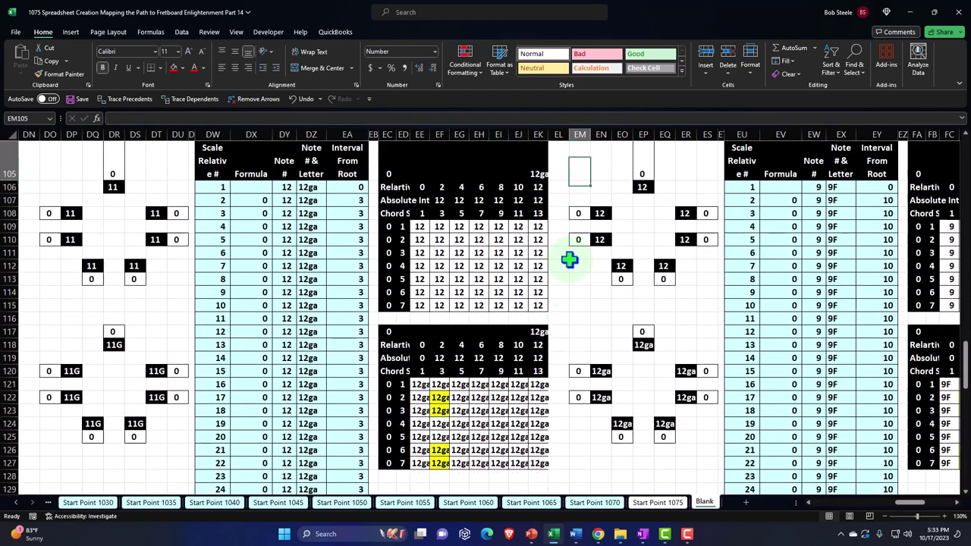
key(ctrl+Up)
key(ctrl+Left)
key(ctrl+Left)
key(ctrl+Left)
key(Down)
key(Left)
key(Left)
key(Left)
key(Left)
key(Left)
key(Left)
key(Left)
key(Left)
key(Left)
key(Left)
key(Left)
key(Left)
key(Left)
key(Left)
key(Left)
key(Left)
key(Left)
key(Left)
key(Left)
key(Left)
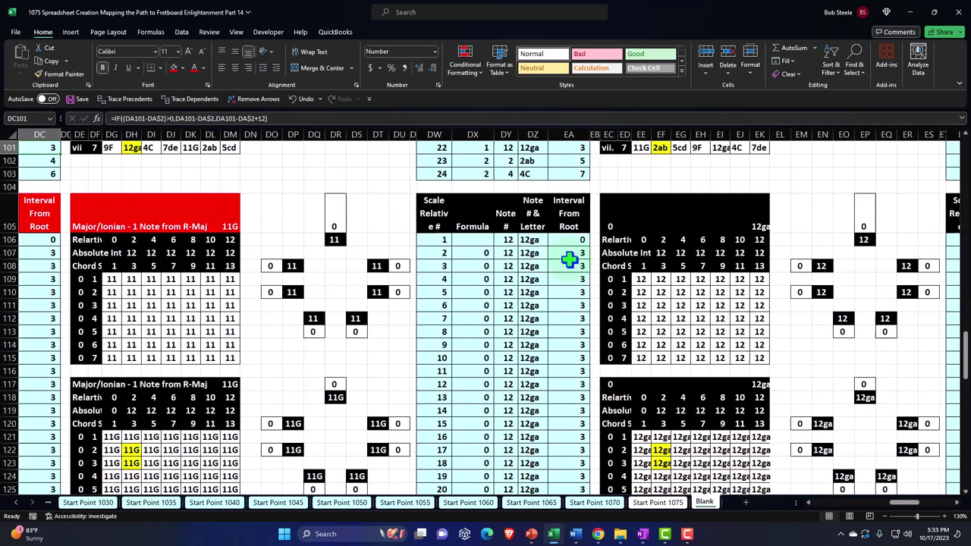
key(Down)
key(Down)
key(Down)
key(Down)
key(Down)
key(Down)
key(Down)
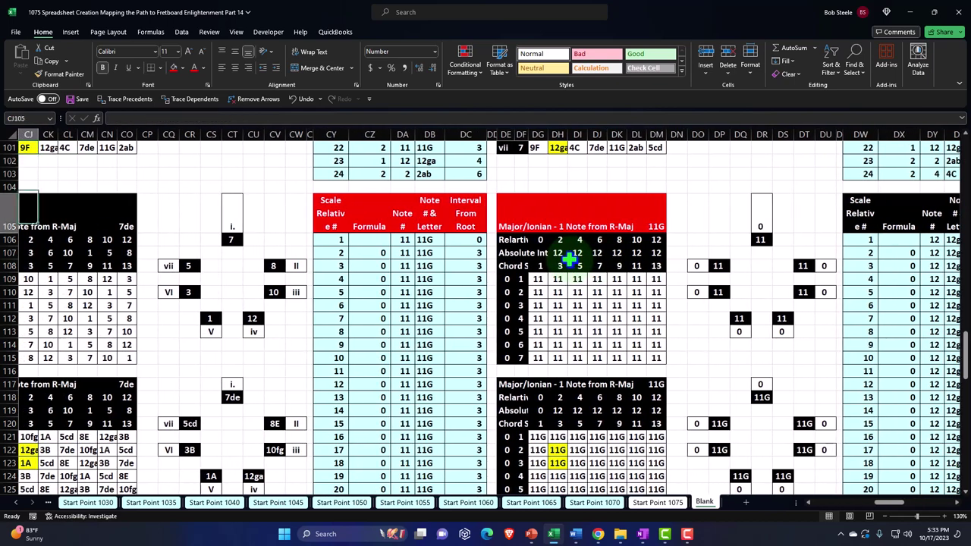
key(Right)
key(Right)
key(Right)
key(Right)
key(Right)
key(Right)
key(Right)
key(Right)
key(Right)
key(Right)
key(Right)
key(Right)
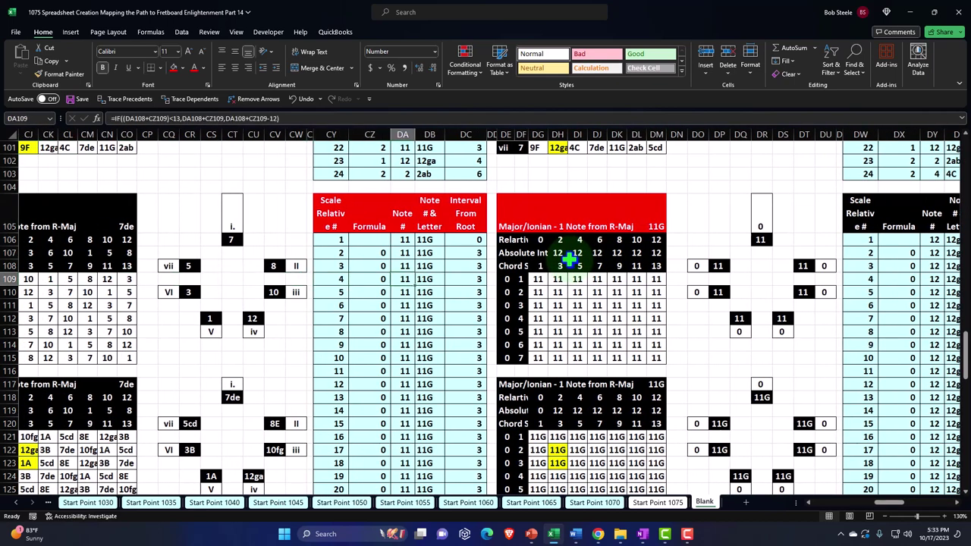
key(Up)
text(=)
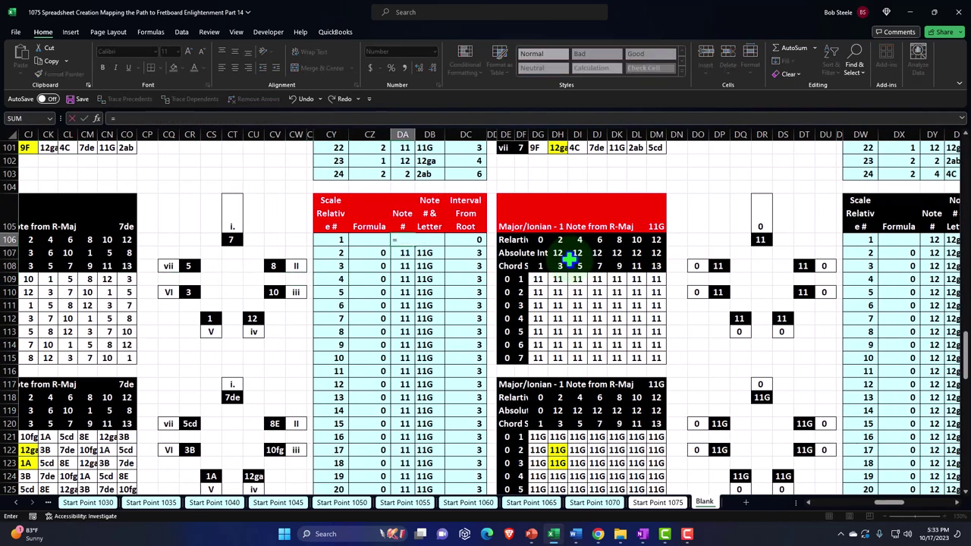
key(Left)
key(Left)
key(Left)
key(Left)
key(Left)
key(Left)
key(Left)
key(Left)
key(Left)
key(Left)
key(Left)
key(Left)
key(Left)
key(Left)
key(Left)
key(Left)
key(Left)
key(Left)
key(Left)
key(Left)
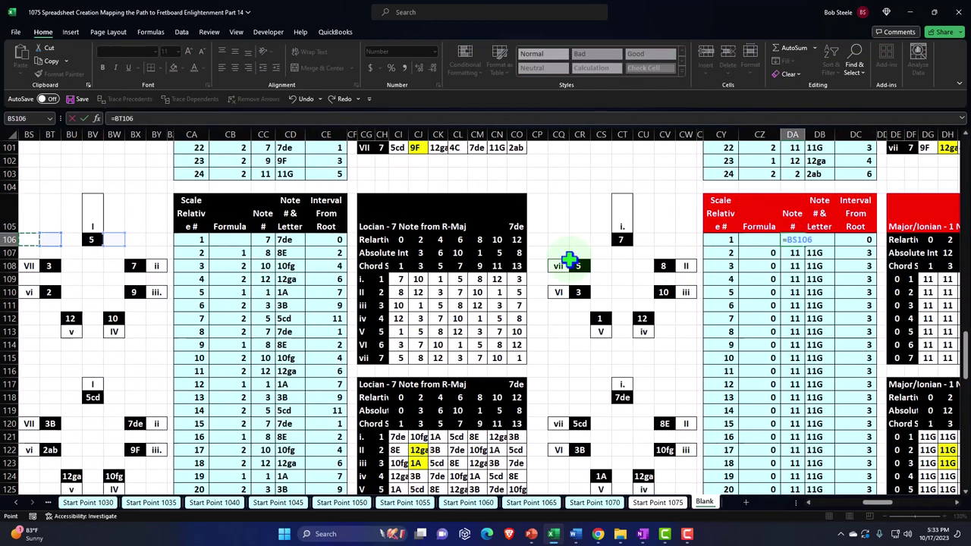
key(Left)
key(Left)
key(Left)
key(Left)
key(Left)
key(Left)
key(Left)
key(Left)
key(Left)
key(Left)
key(Left)
key(Left)
key(Left)
key(Left)
key(Left)
key(Left)
key(Left)
key(Left)
key(Left)
key(Left)
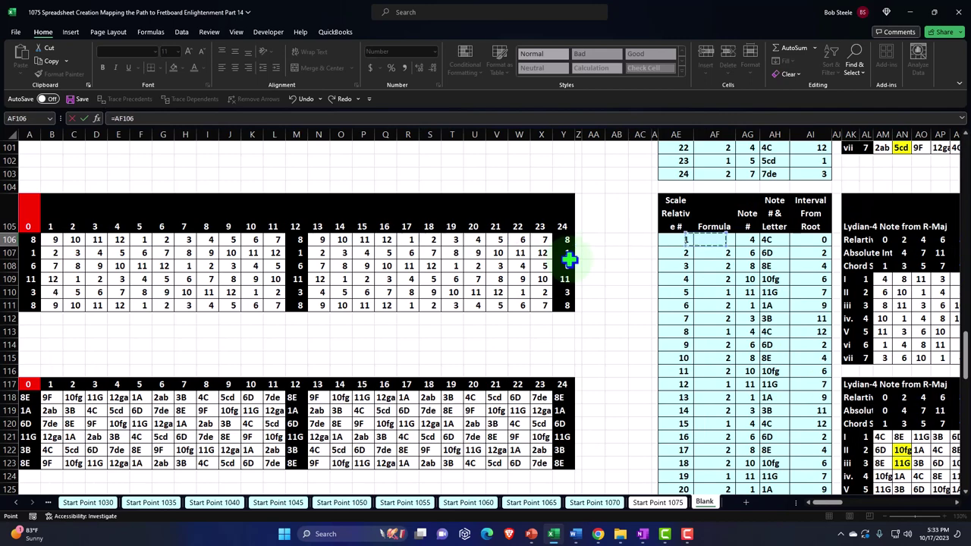
key(Down)
key(Right)
key(Right)
key(Right)
key(Right)
key(Right)
key(Right)
key(Right)
key(Right)
key(Right)
key(Right)
key(Right)
key(Right)
key(Right)
key(Right)
key(Right)
key(Right)
key(Right)
key(Right)
key(Right)
key(Right)
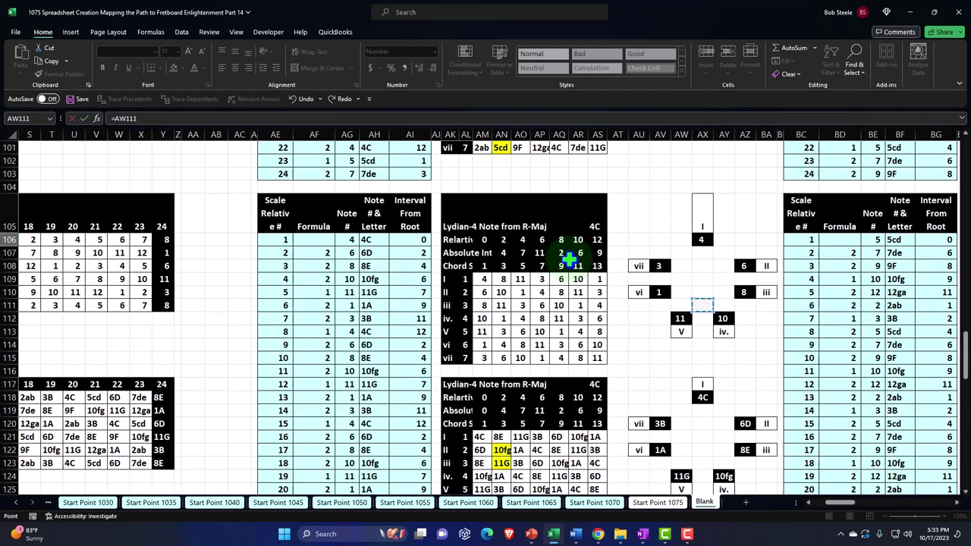
key(Escape)
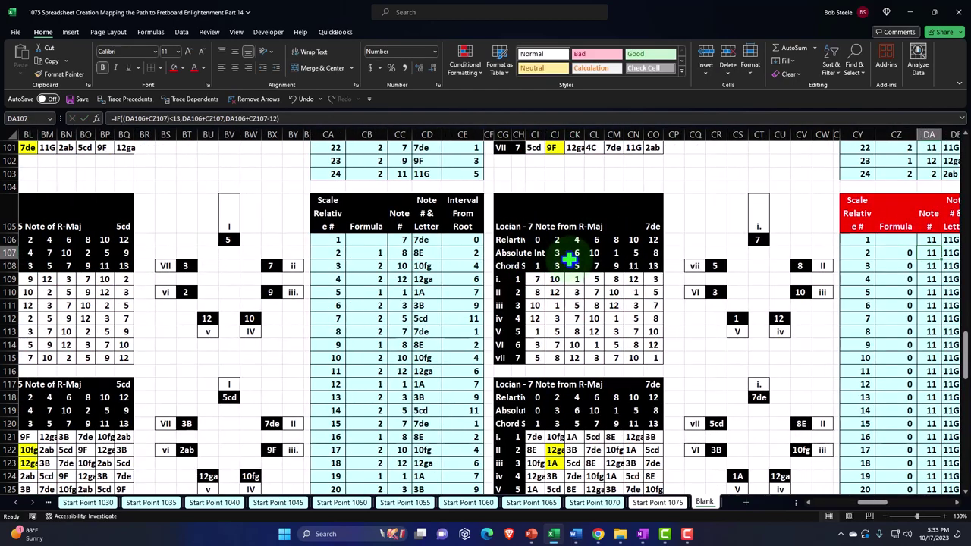
Step: Copy the title reference in DE105, paste only its formula into CZ107 as =AF3, and fill it down the Formula column
key(Right)
key(Right)
key(Right)
key(Right)
key(Right)
key(Right)
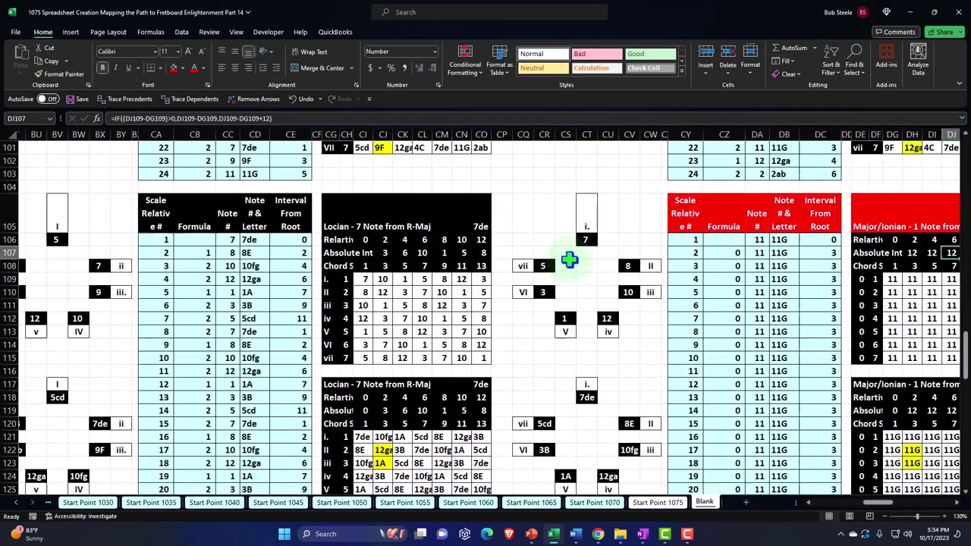
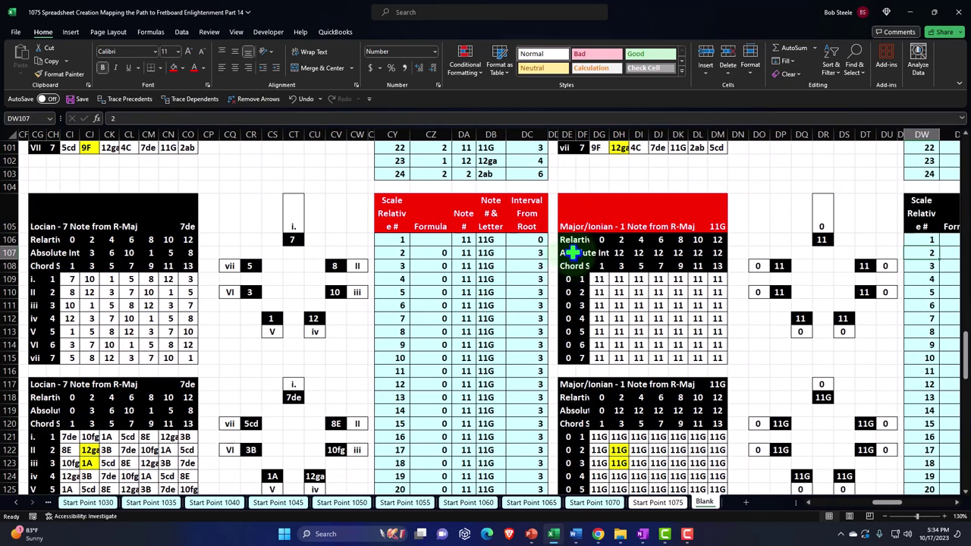
click(573, 212)
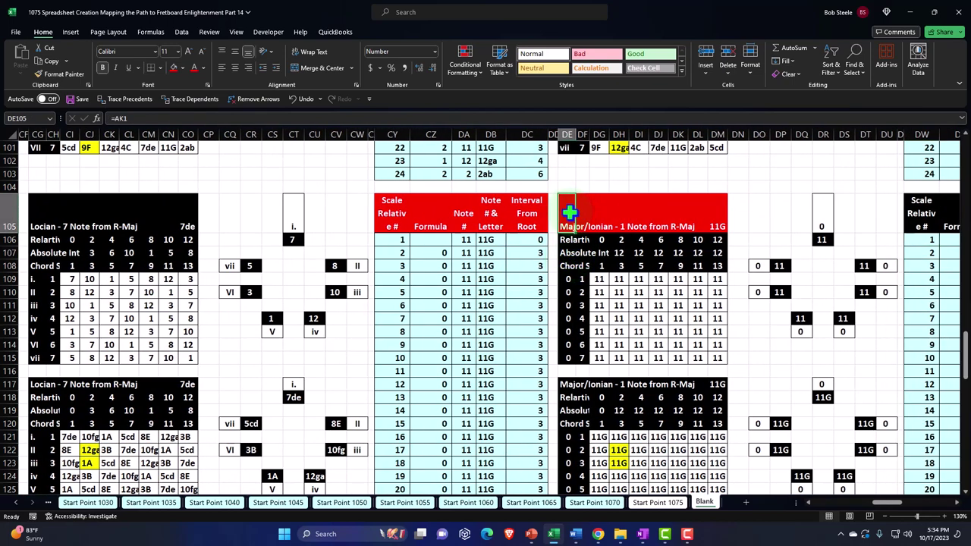
key(ctrl+c)
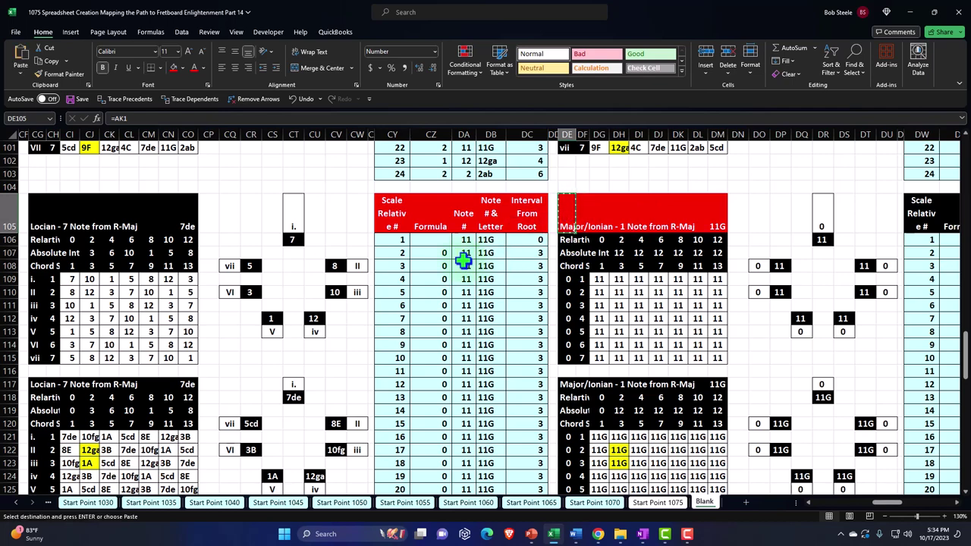
right_click(442, 253)
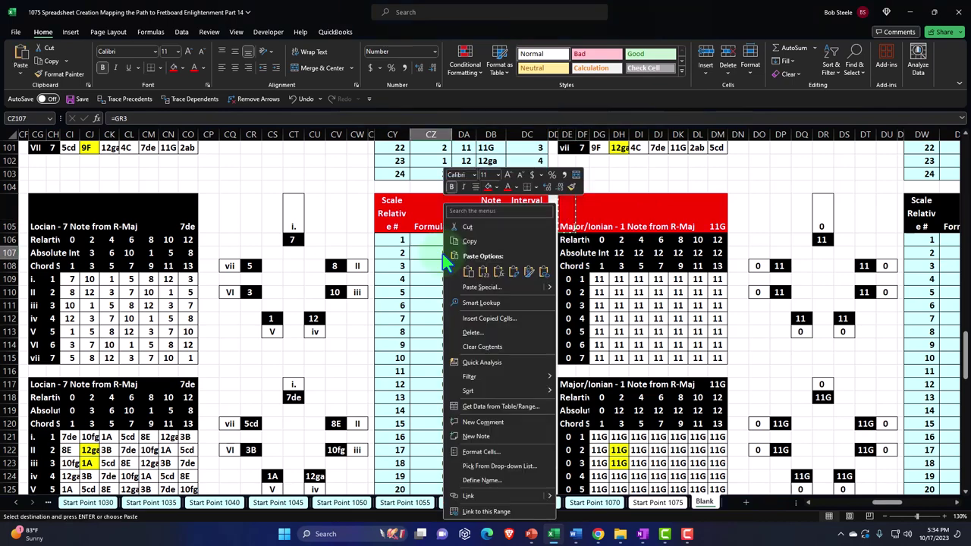
click(486, 272)
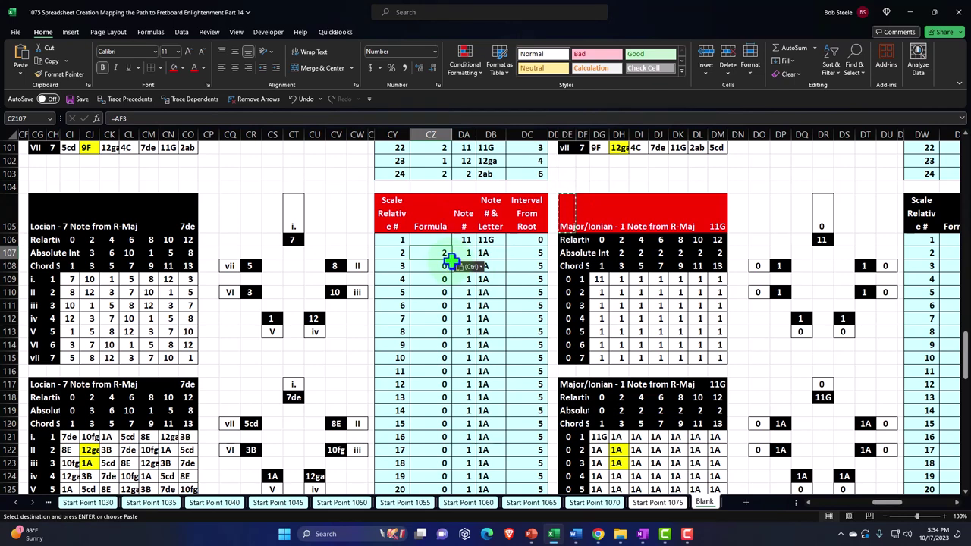
key(Return)
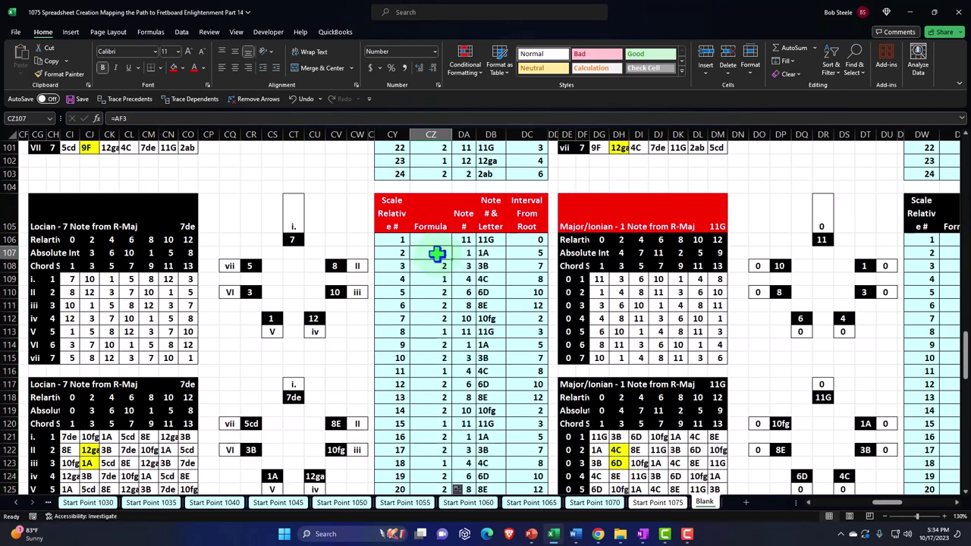
Step: Examine the references in the filled Formula cells from CZ107 down to CZ113
key(Down)
key(Down)
key(Down)
key(Down)
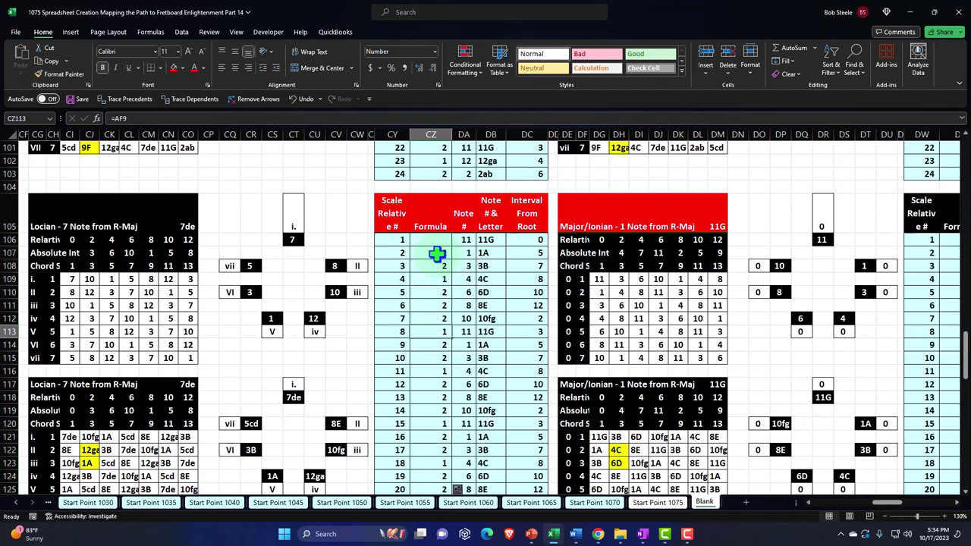
key(Up)
key(Up)
key(Up)
key(Up)
key(Up)
key(Up)
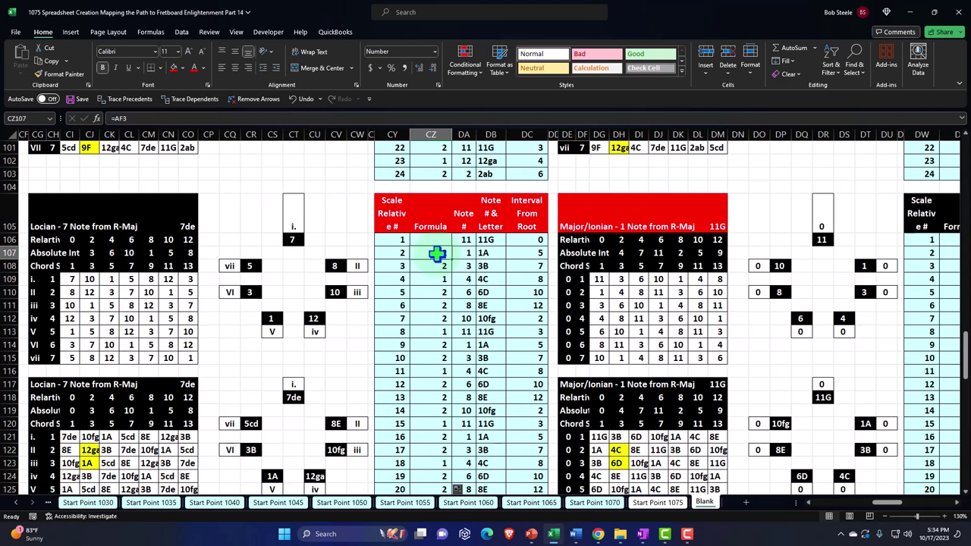
Step: Paste only the formula of CZ107 into DE109 as =AK5 and fill it down the chord numerals to DE115
key(ctrl+c)
right_click(568, 280)
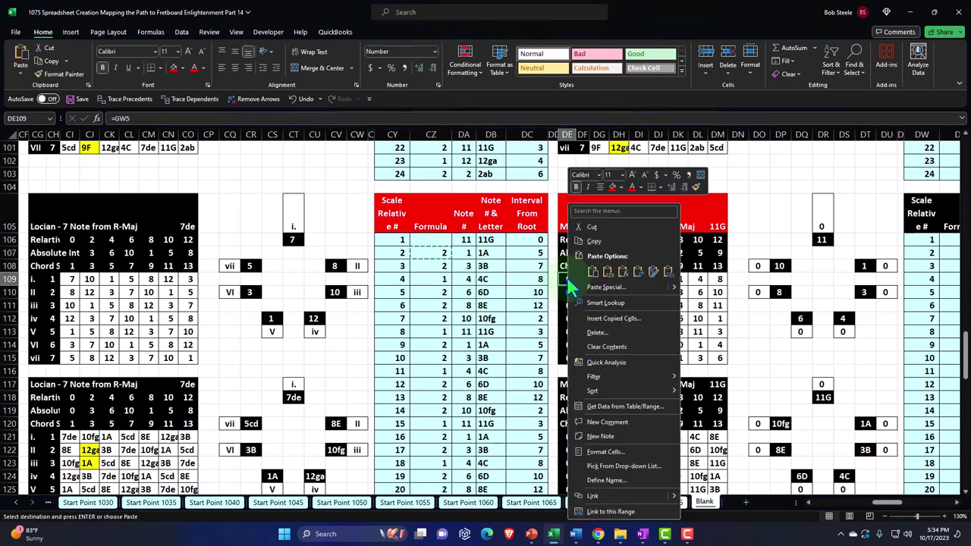
click(618, 274)
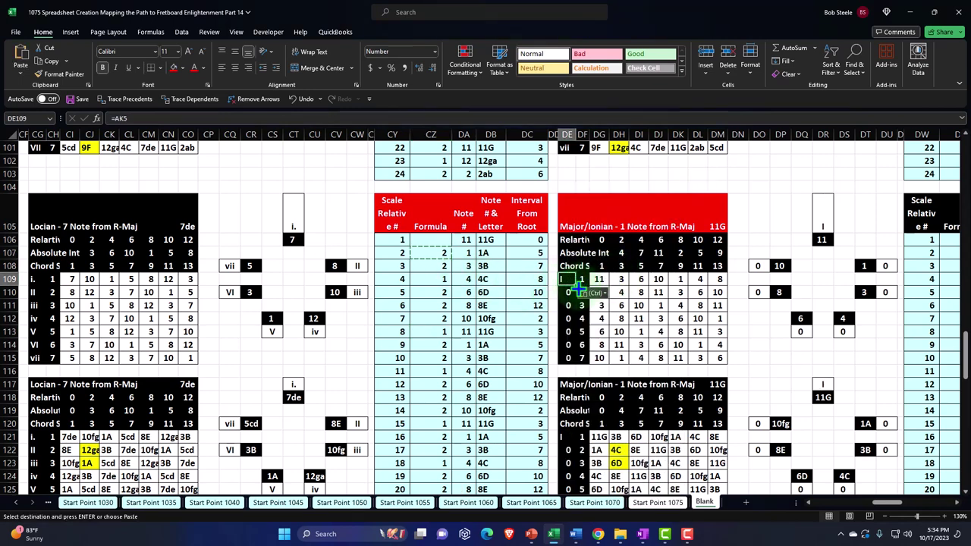
double_click(574, 286)
click(567, 280)
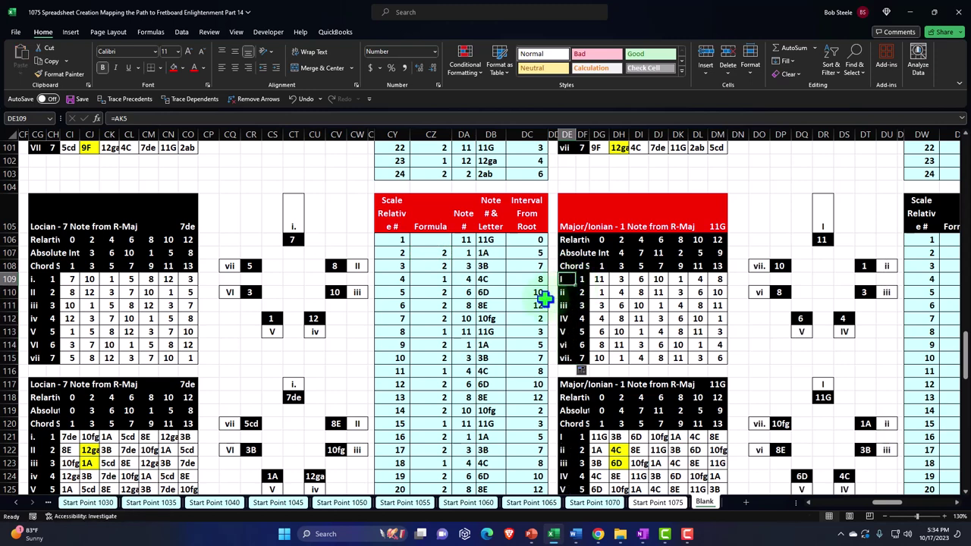
key(Up)
key(Up)
key(Up)
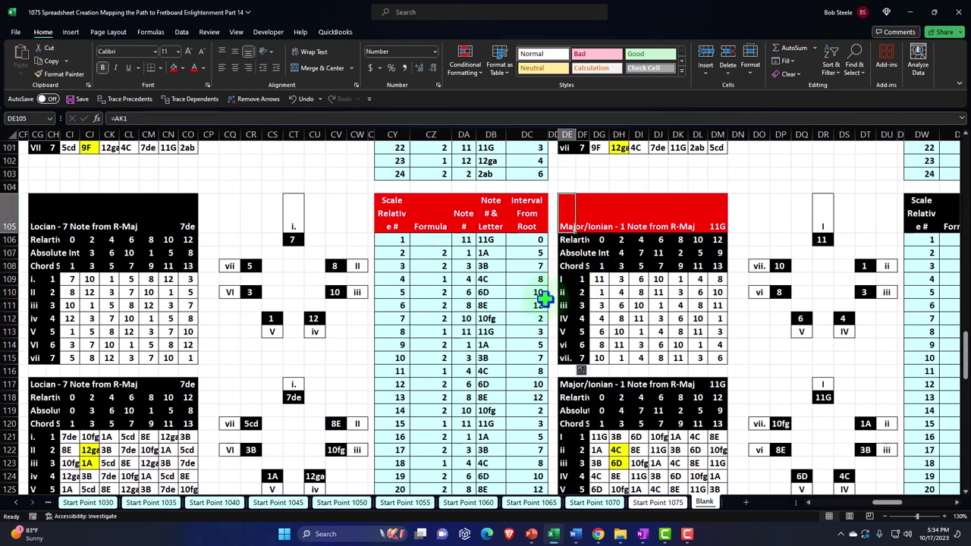
Step: Paste the copied title of DE105 into EC105 as a plain value
key(Right)
key(Right)
key(Right)
key(Right)
key(Right)
key(Right)
key(Right)
key(Right)
key(Right)
key(Right)
key(Right)
key(Right)
key(Right)
key(Right)
key(Right)
key(Right)
key(Right)
key(Right)
key(Right)
key(Right)
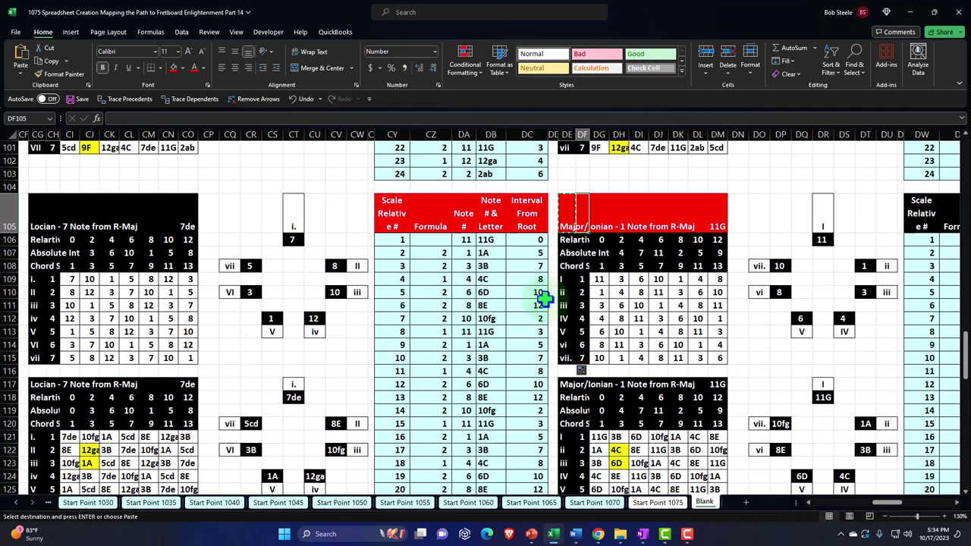
key(Right)
key(Right)
key(Right)
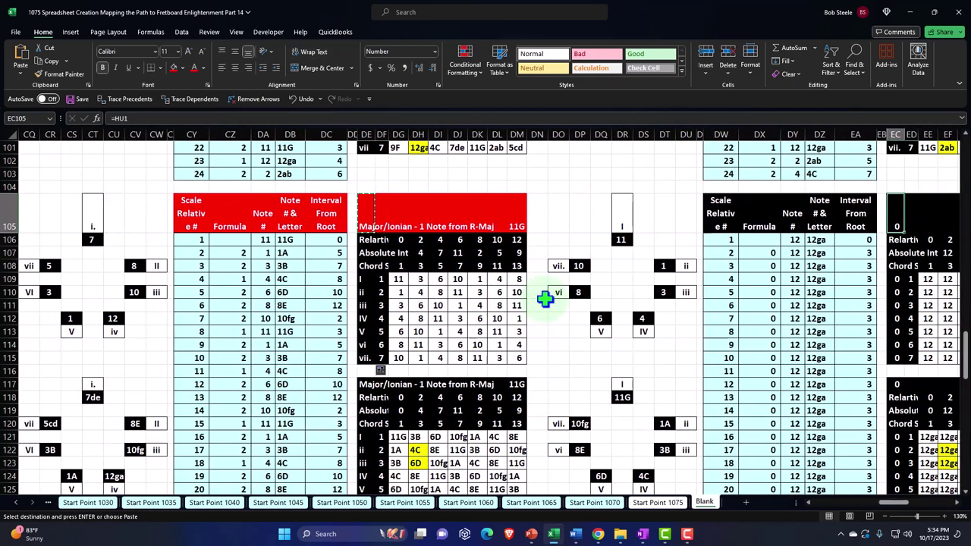
right_click(896, 218)
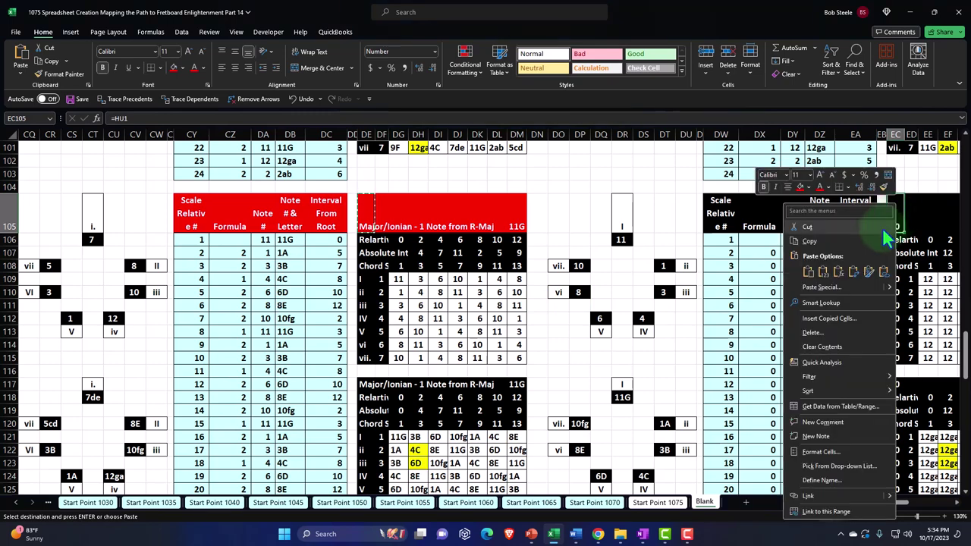
click(825, 273)
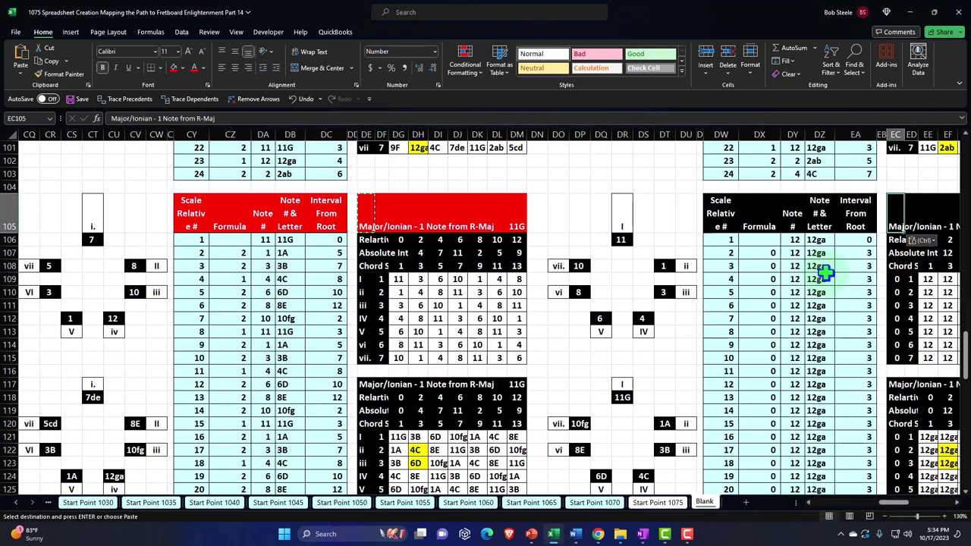
Step: Set the starting note in DY106 to =DP110, the vi note of the Major/Ionian block
click(791, 239)
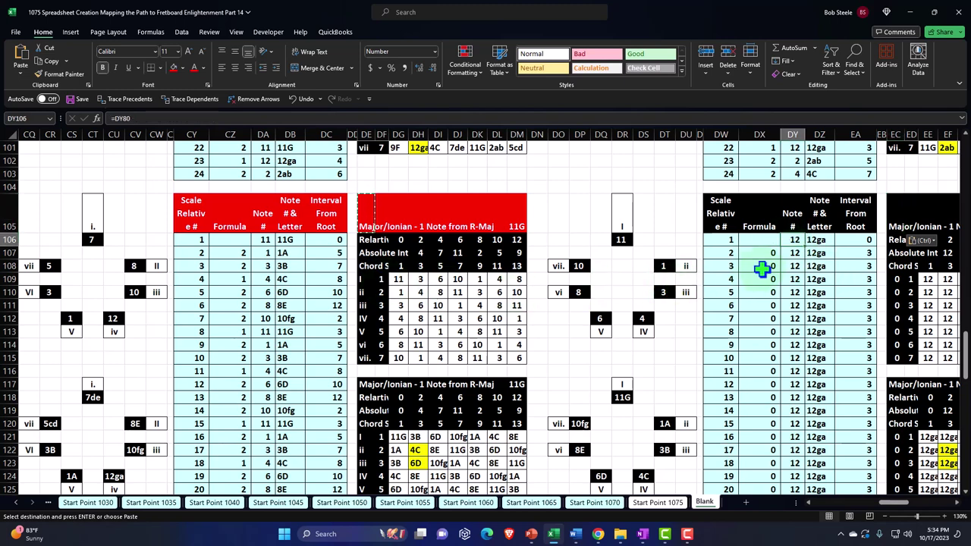
text(=)
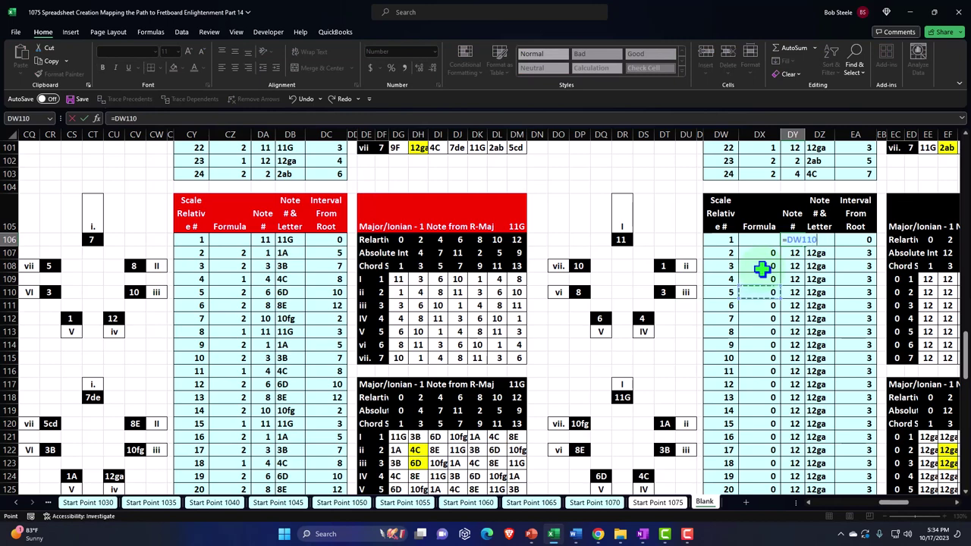
key(Left)
key(Left)
key(Left)
key(Left)
key(Left)
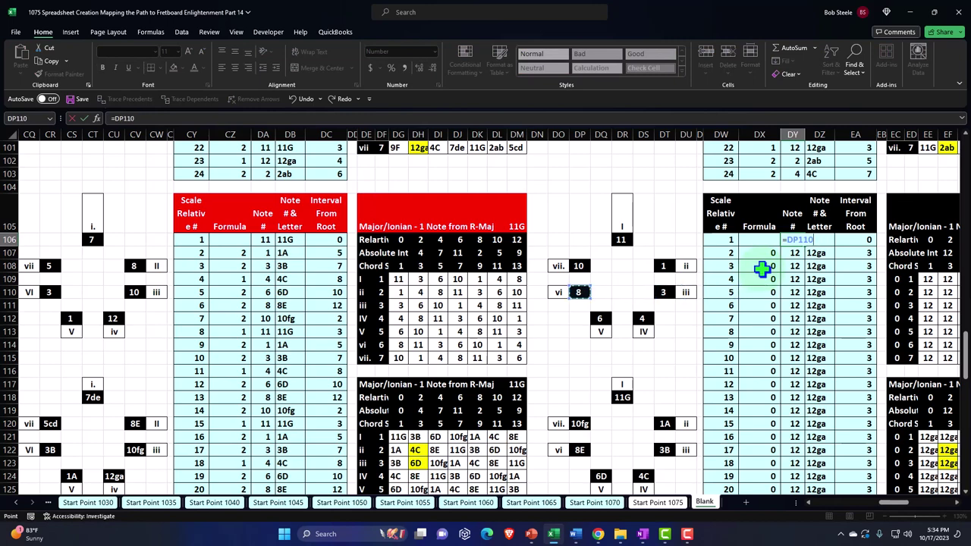
key(Return)
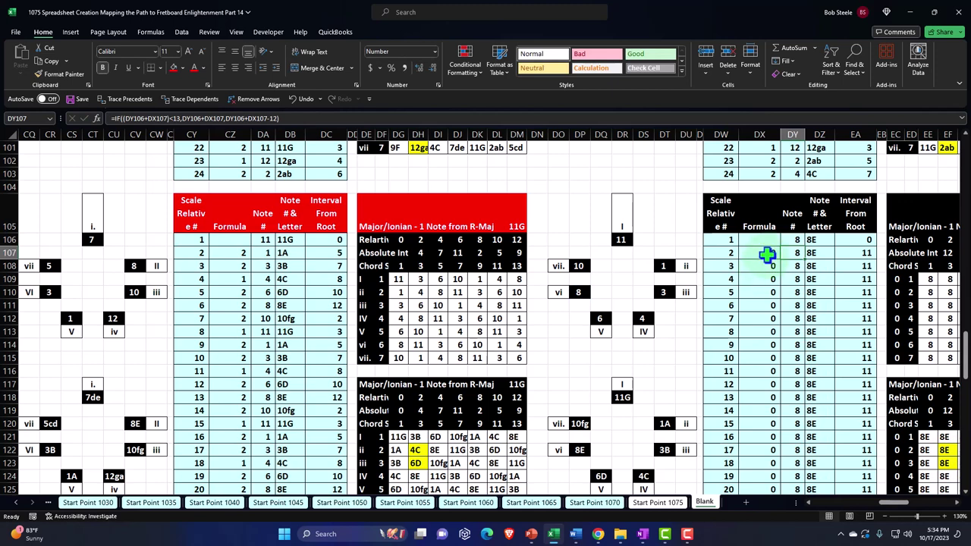
Step: Copy the title cell EC105 and paste only its formula into DX107
click(767, 254)
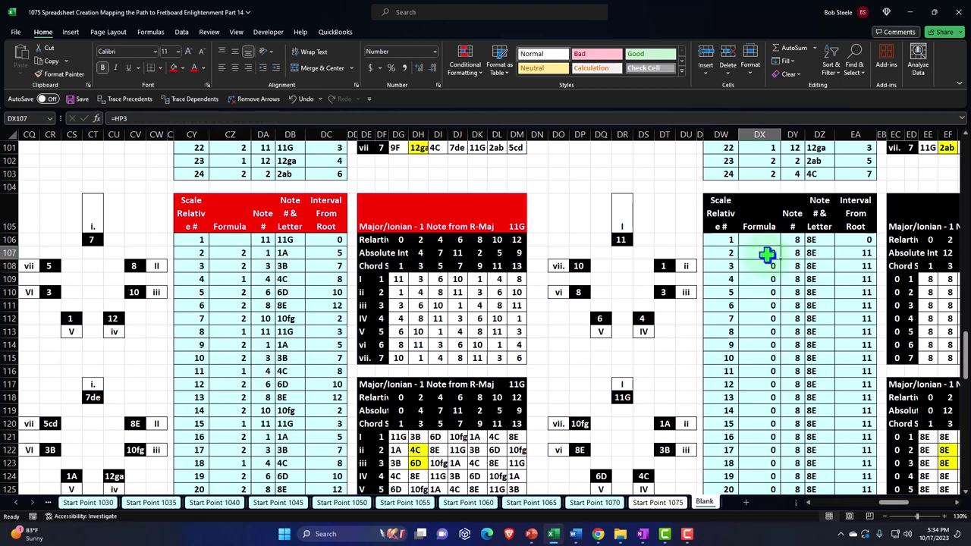
click(900, 227)
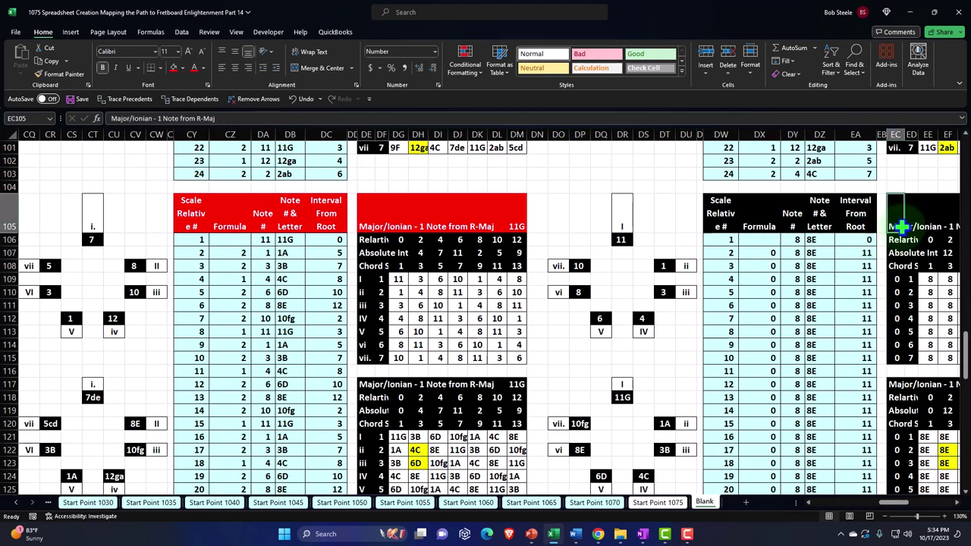
key(ctrl+c)
right_click(773, 255)
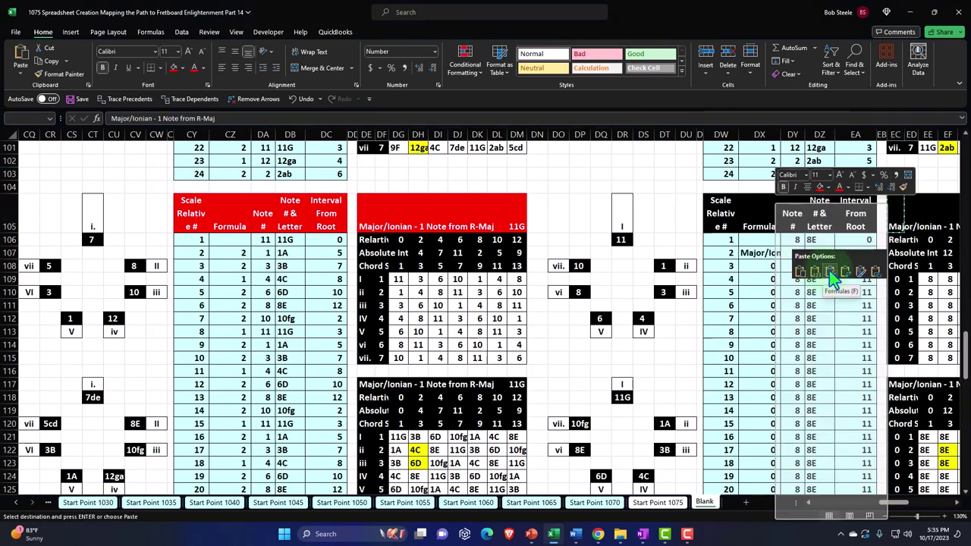
click(829, 271)
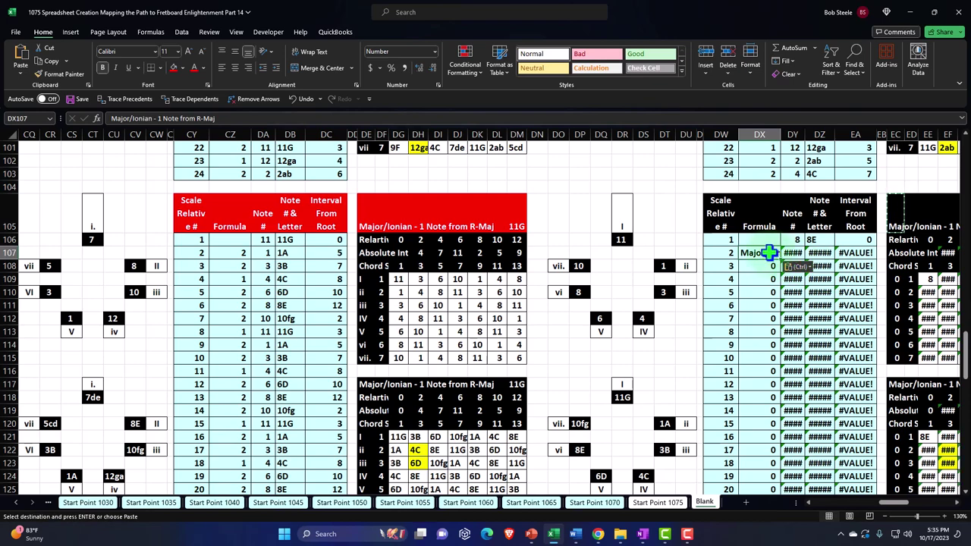
click(896, 213)
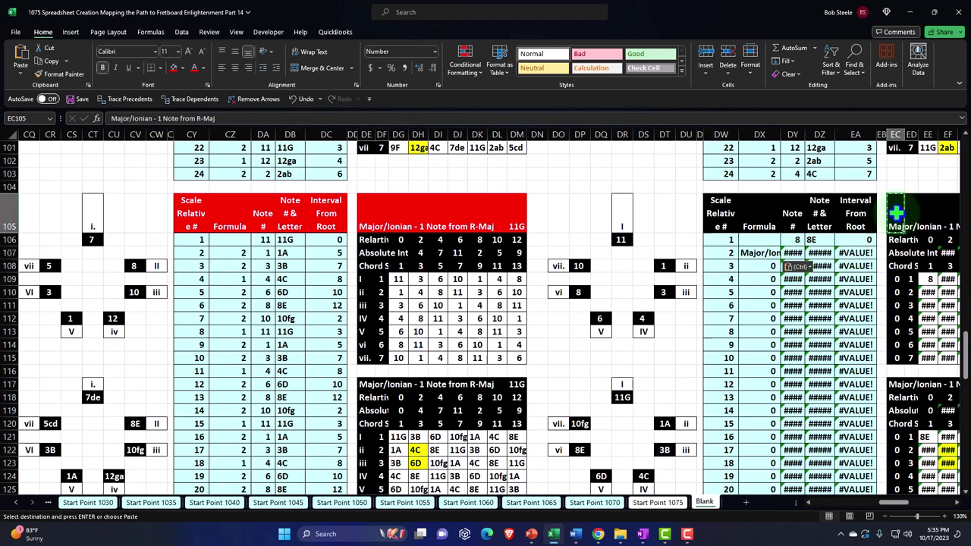
click(758, 255)
right_click(760, 256)
click(817, 255)
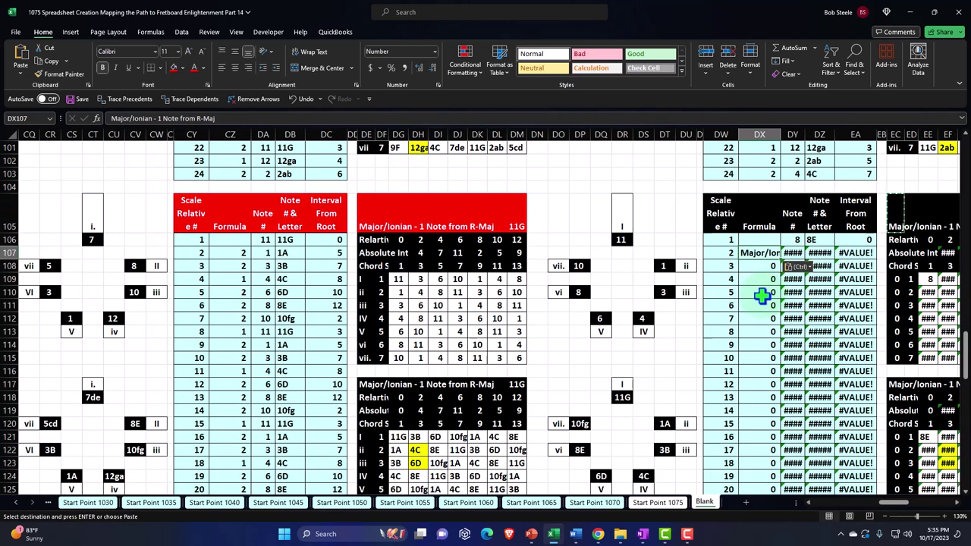
Step: Copy the title reference in DE105 and paste only its formula into EC105 as =BI1
click(370, 218)
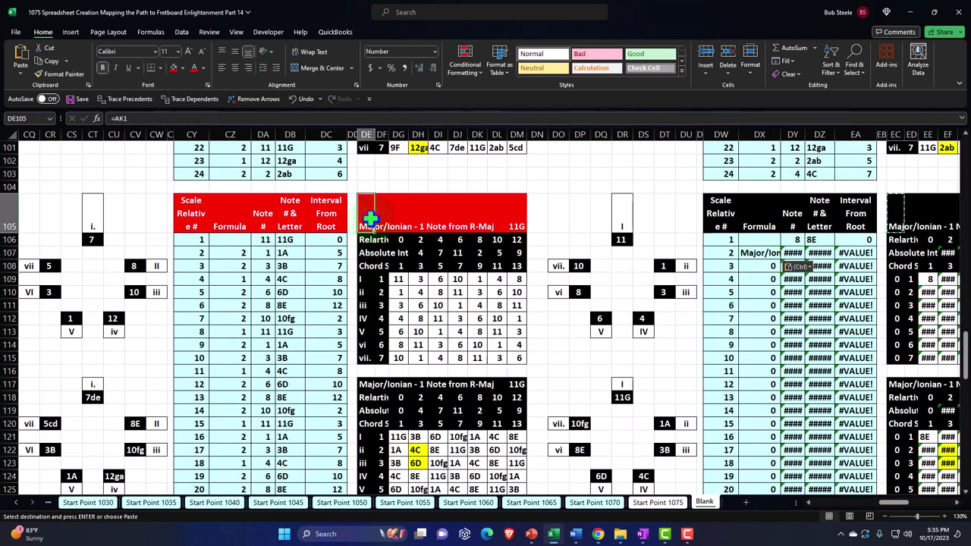
key(ctrl+c)
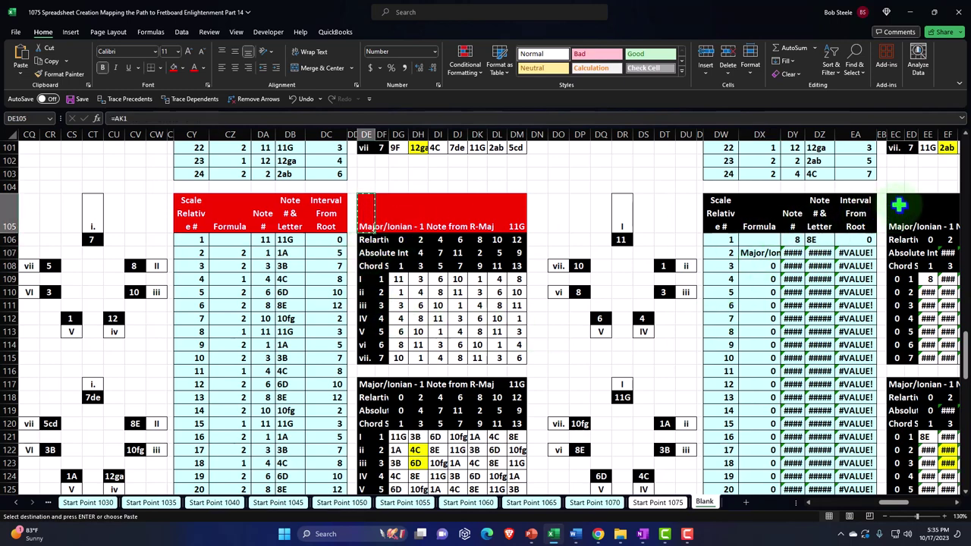
right_click(896, 205)
click(844, 264)
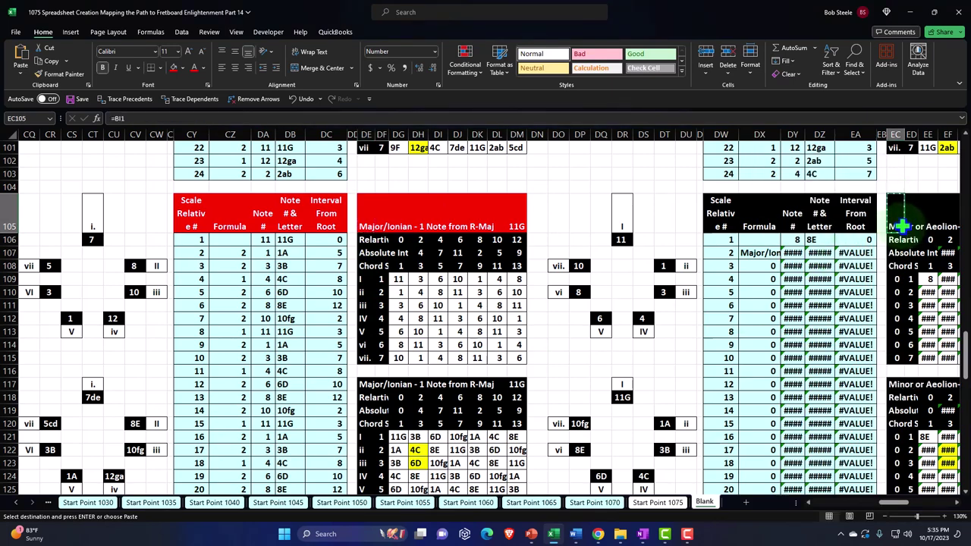
Step: Paste only the copied title formula into DX107 as =BD3 and fill it down the Formula column
right_click(762, 252)
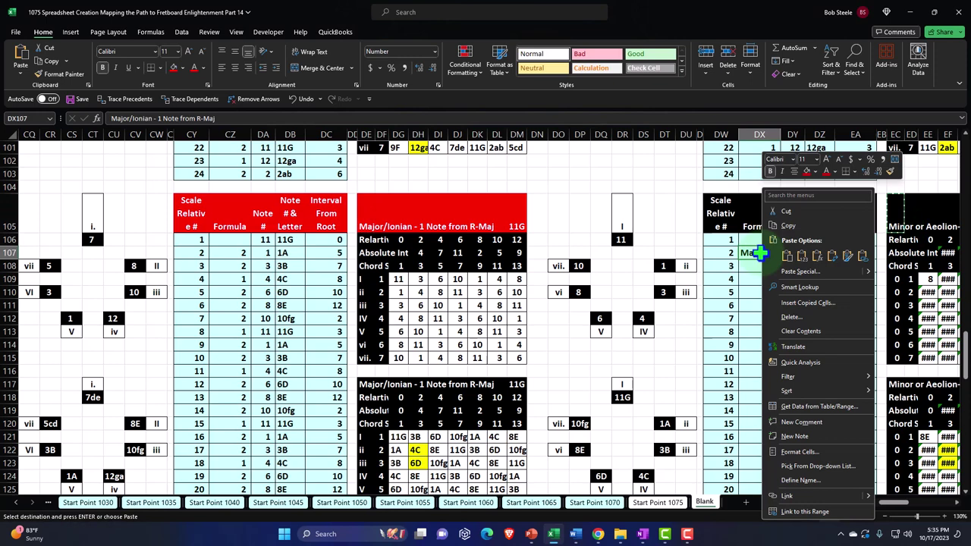
click(818, 260)
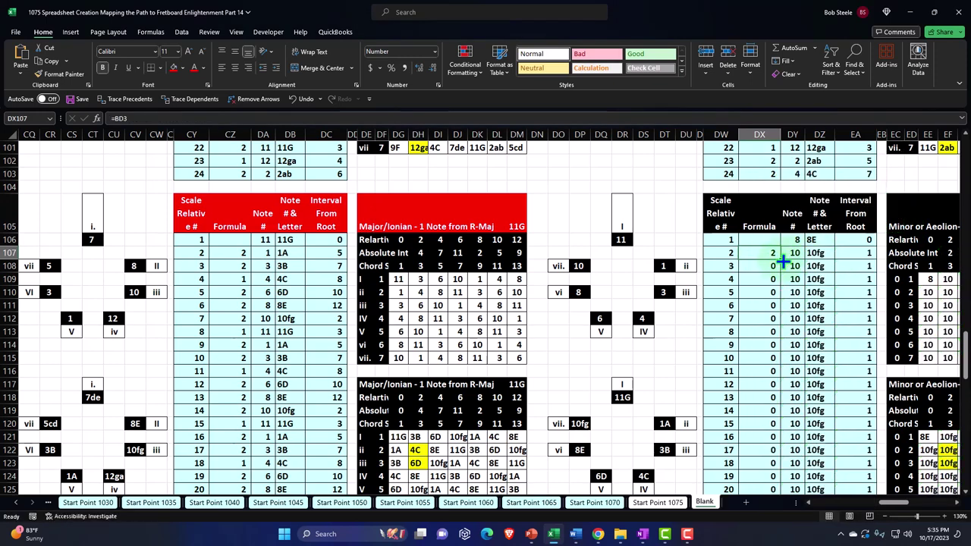
double_click(781, 259)
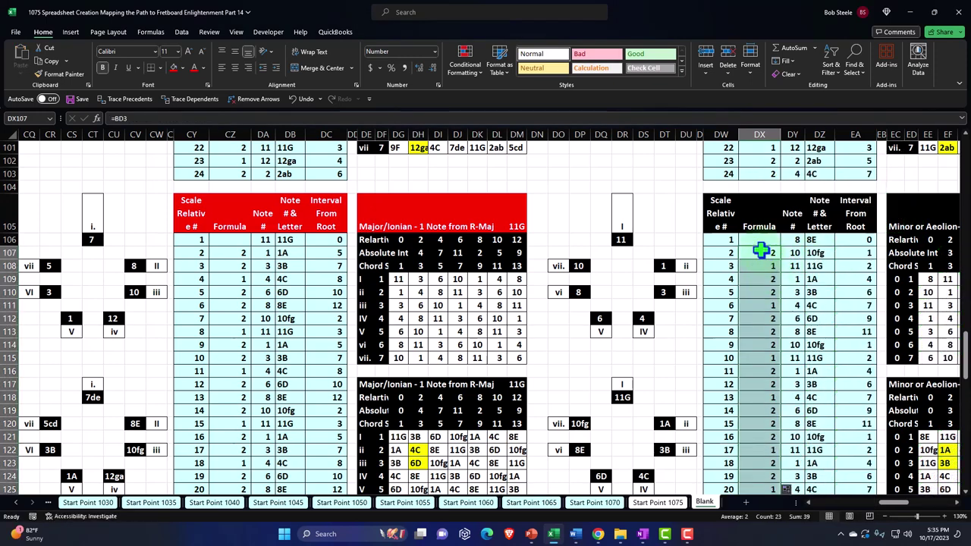
Step: Paste only the formula of DX107 into EC109 as =BI5 and fill it down the chord numerals to EC115
click(764, 252)
key(ctrl+c)
click(889, 279)
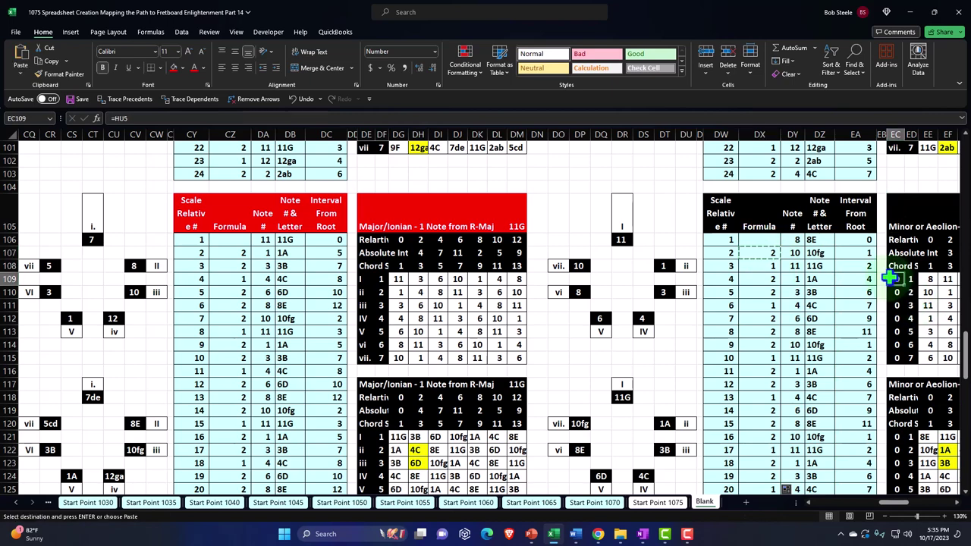
right_click(897, 279)
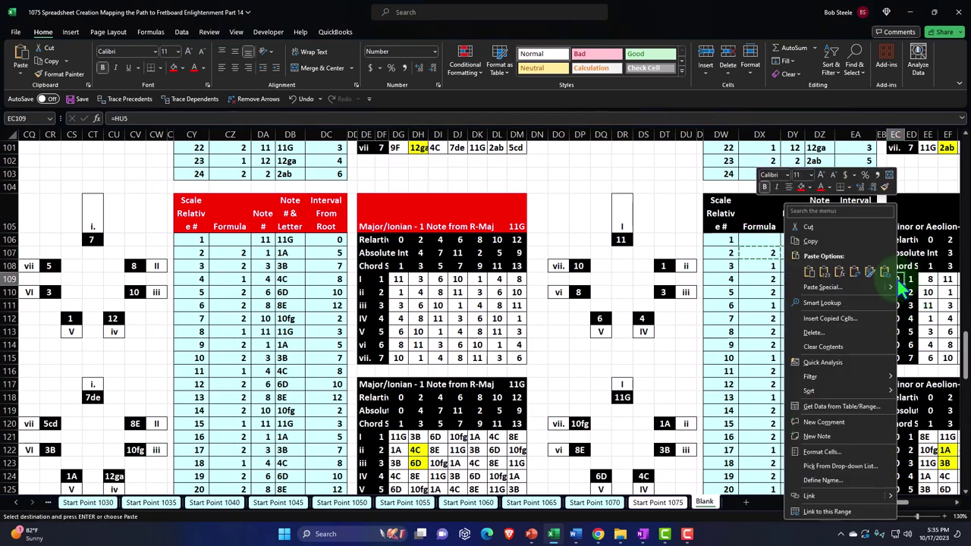
click(838, 273)
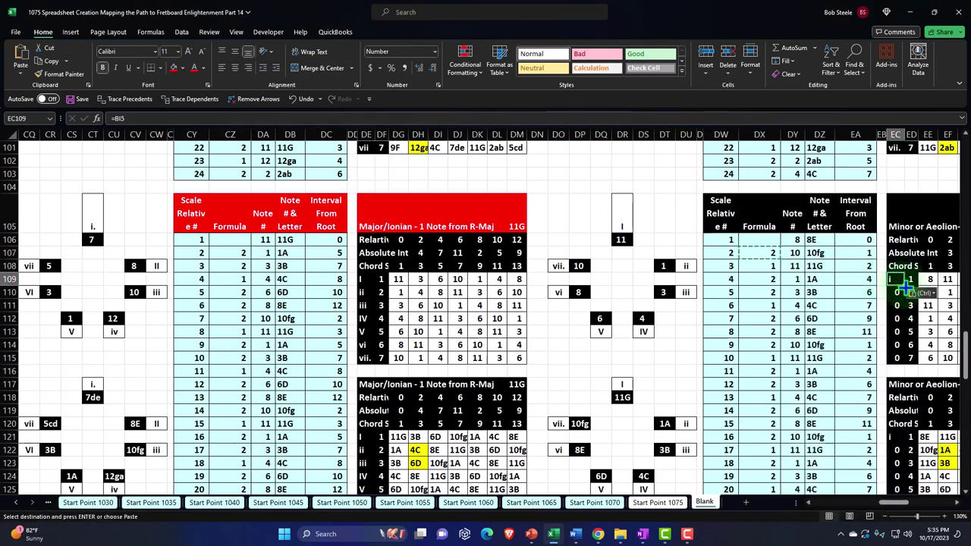
drag(903, 285, 903, 360)
Step: Copy the title reference in EC105 and paste only its formula into FA105 as =CG1
click(900, 220)
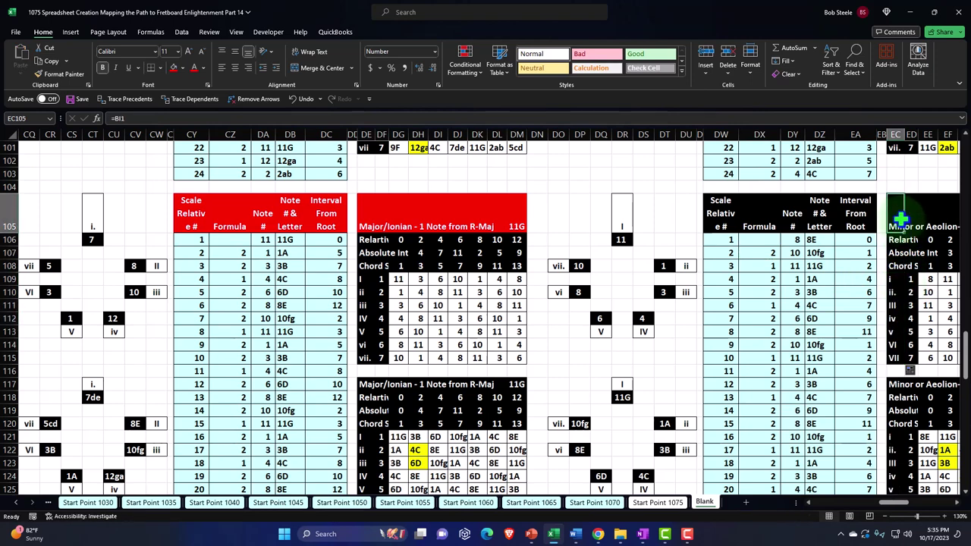
key(ctrl+c)
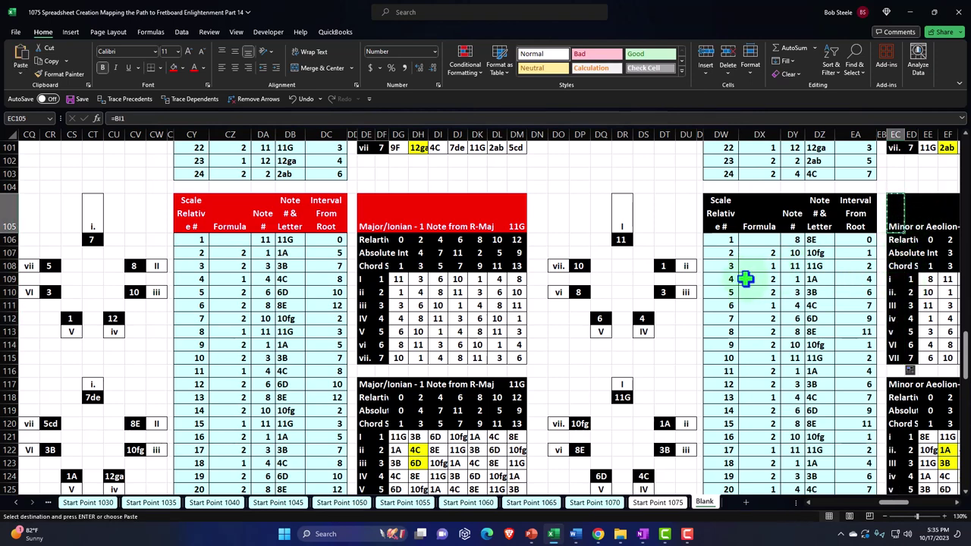
click(668, 265)
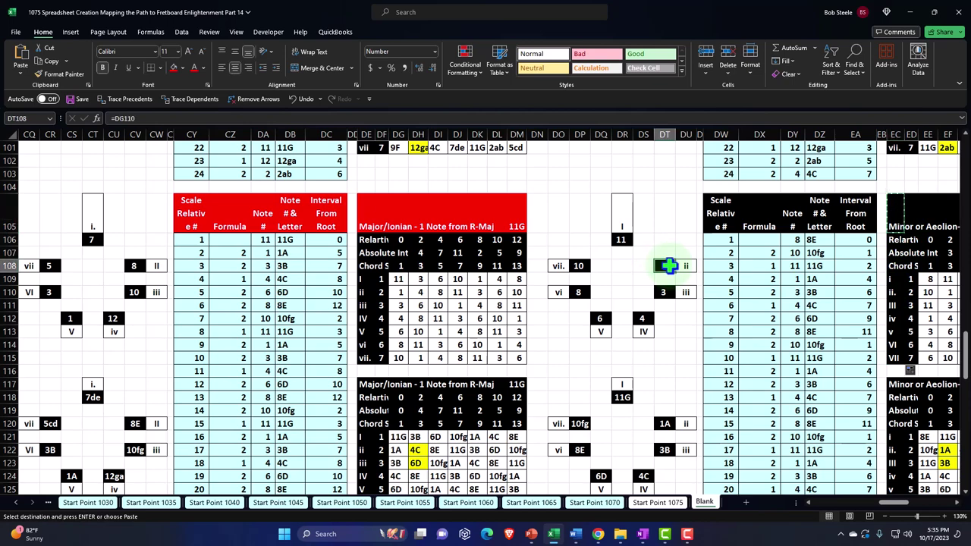
key(Right)
key(Right)
key(Right)
key(Right)
key(Right)
key(Right)
key(Right)
key(Right)
key(Right)
key(Right)
key(Right)
key(Right)
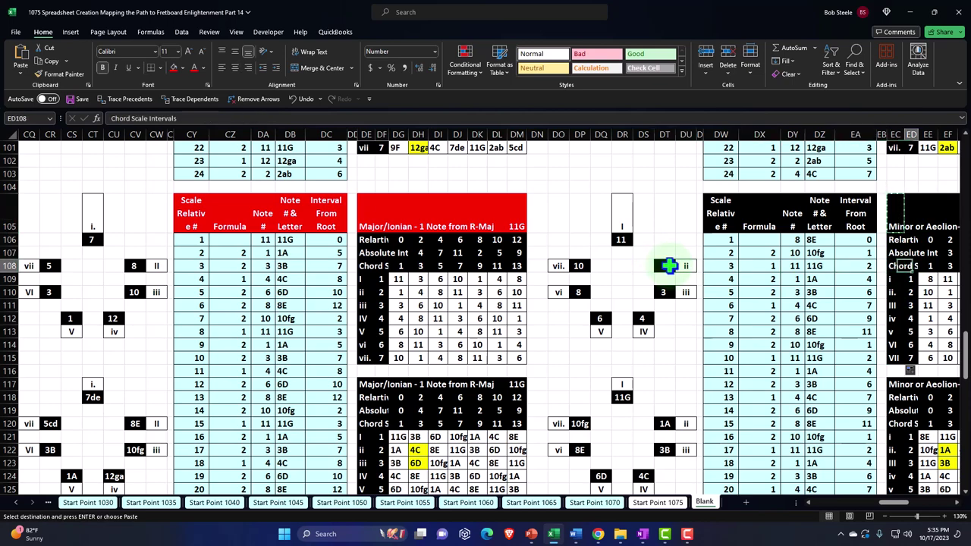
key(Right)
key(Right)
key(Right)
key(Right)
key(Right)
key(Right)
key(Right)
key(Right)
key(Right)
key(Right)
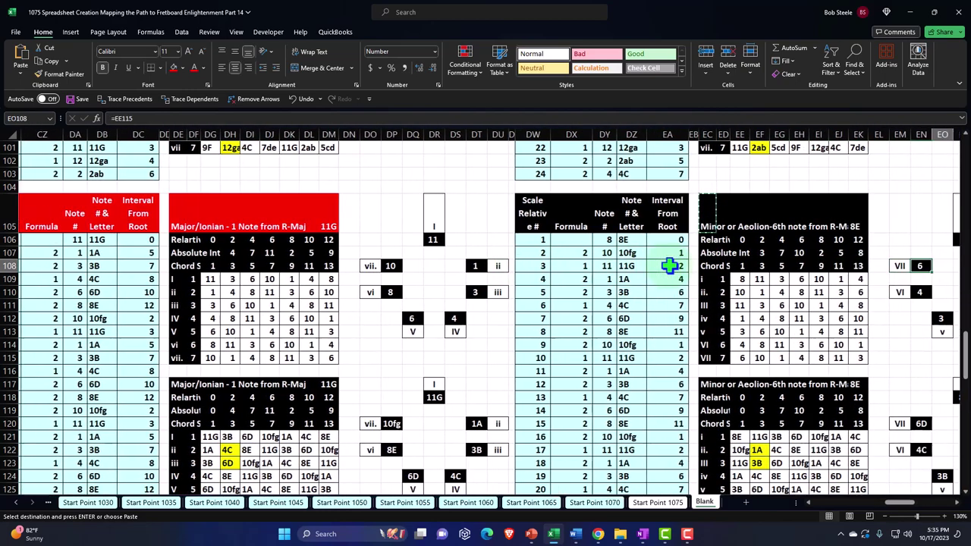
key(Right)
key(Right)
key(Right)
key(Right)
key(Right)
key(Right)
key(Right)
key(Right)
key(Right)
key(Right)
key(Right)
key(Right)
key(Right)
key(Right)
key(Right)
key(Right)
key(Right)
key(Right)
key(Right)
key(Right)
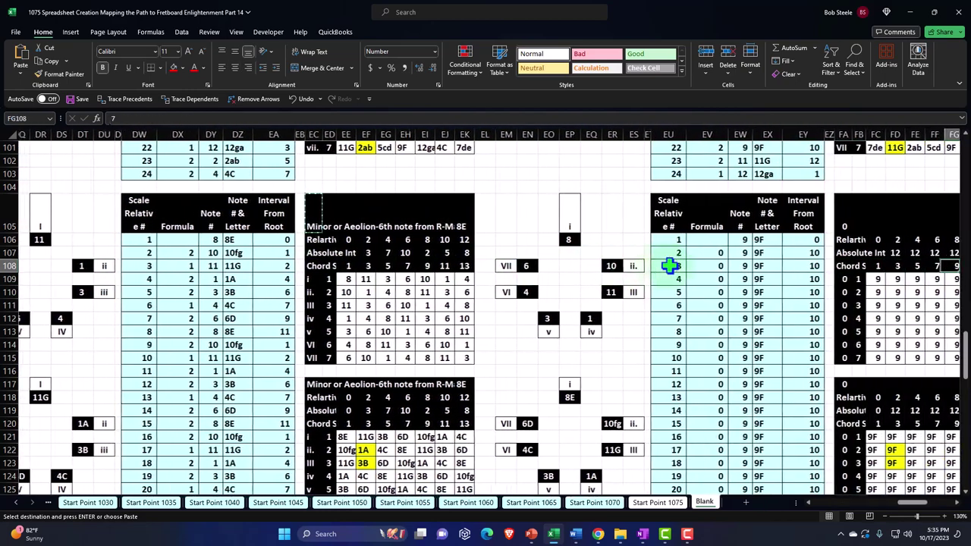
right_click(747, 215)
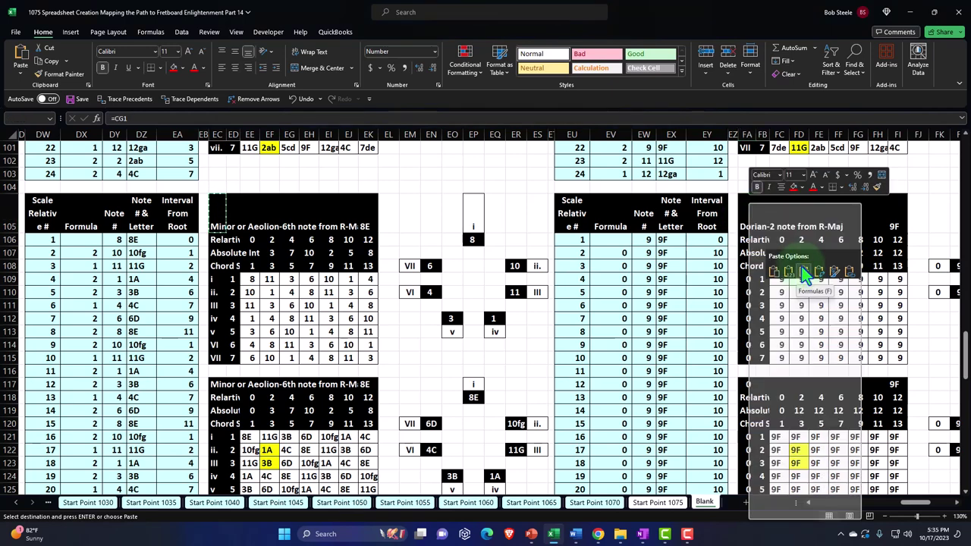
click(805, 273)
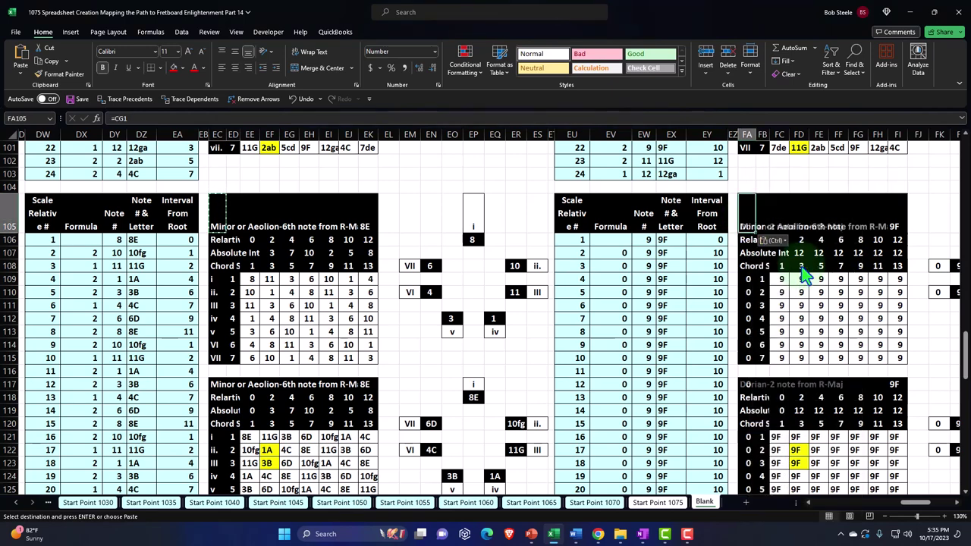
Step: Set the Dorian scale's starting note in EW106 to =DT108, the second chord's note in the Major circle diagram
click(647, 241)
text(=)
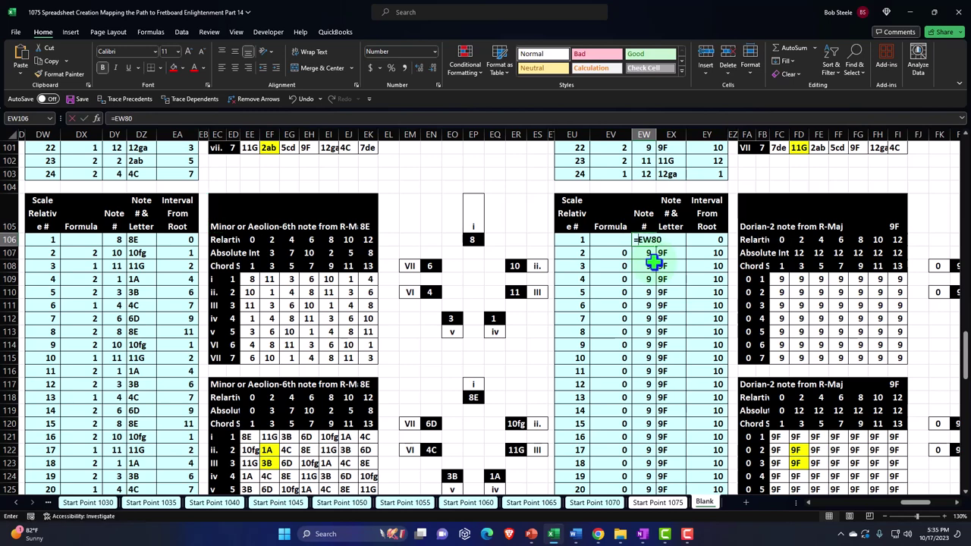
key(Left)
key(Left)
key(Left)
key(Left)
key(Left)
key(Left)
key(Left)
key(Left)
key(Left)
key(Left)
key(Left)
key(Left)
key(Left)
key(Left)
key(Left)
key(Left)
key(Left)
key(Left)
key(Left)
key(Left)
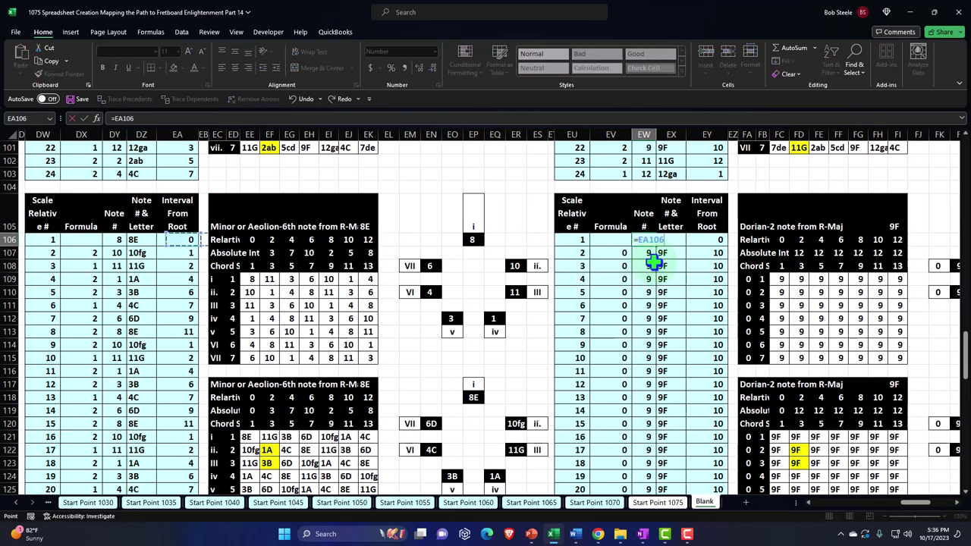
key(Left)
key(Left)
key(Left)
key(Left)
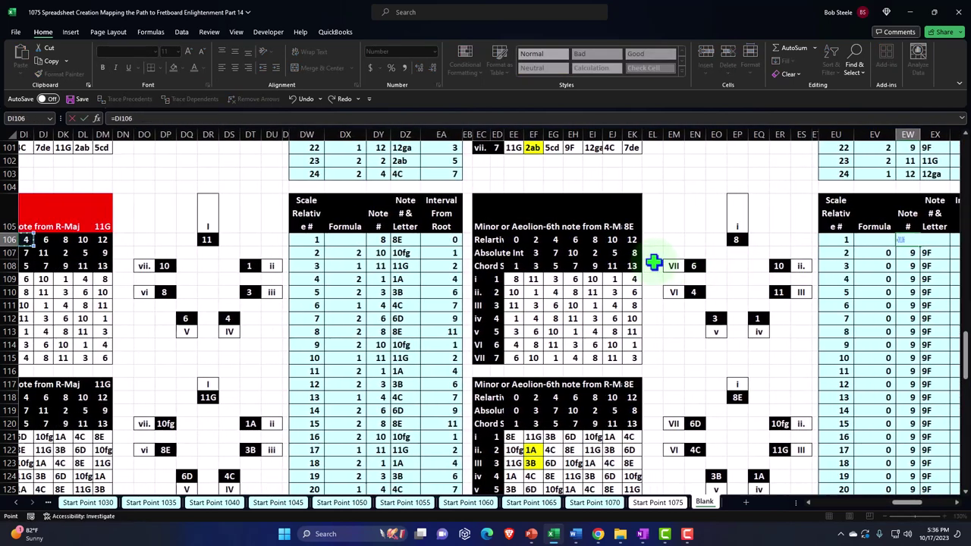
key(Right)
key(Right)
key(Right)
key(Right)
key(Right)
key(Right)
key(Right)
key(Right)
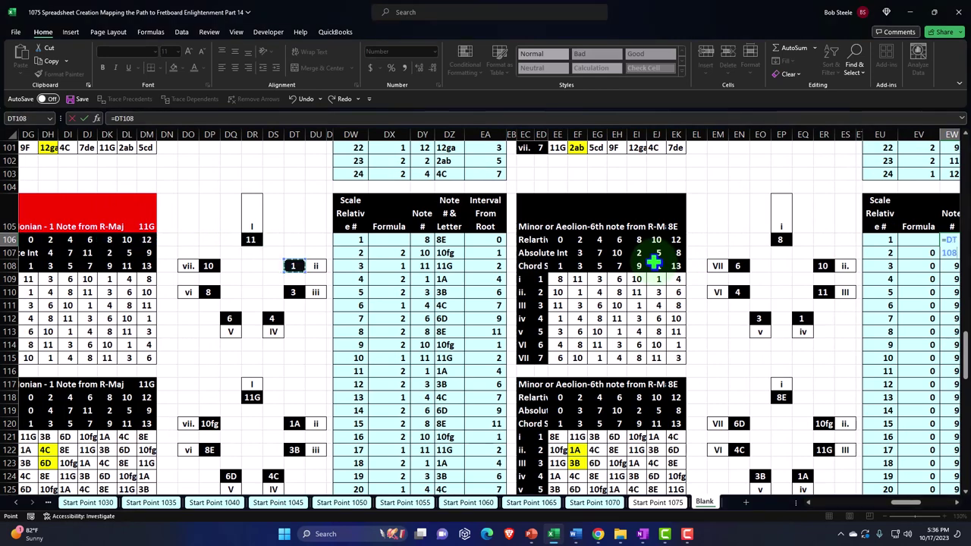
key(Tab)
Step: Copy the Dorian title reference in FA105, paste only its formula into EV107 as =CB3, and fill it down the Formula column
key(Right)
key(Right)
key(Right)
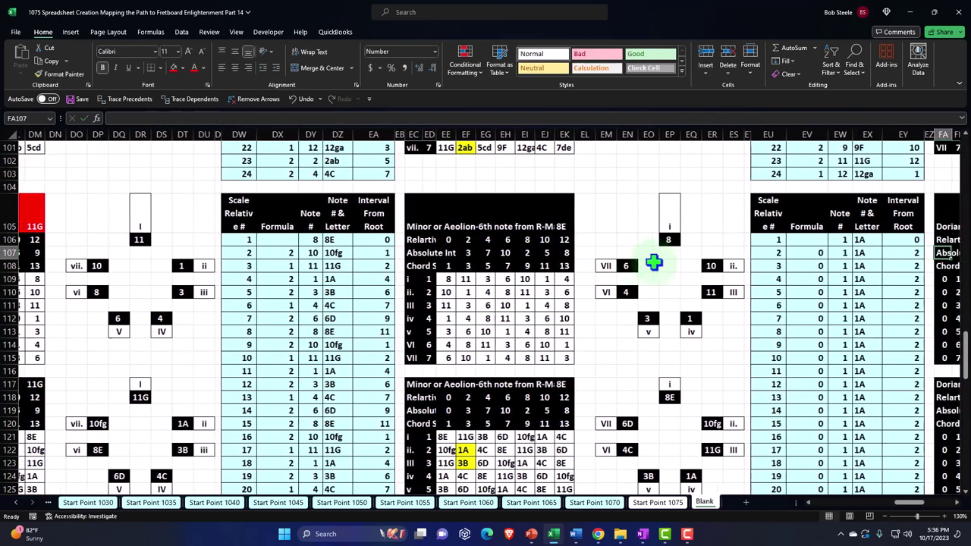
key(Right)
key(Right)
key(Right)
key(Right)
key(Right)
key(Right)
key(Right)
key(Right)
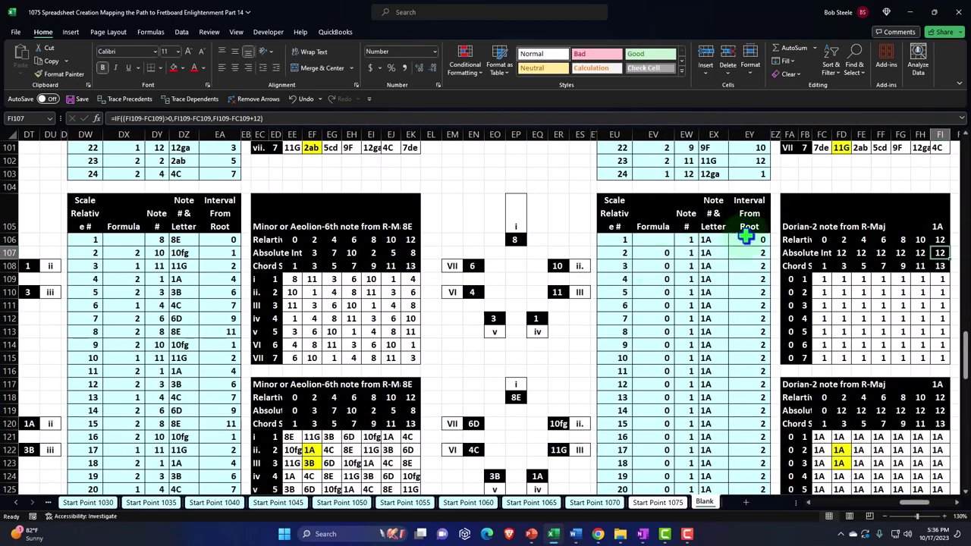
click(788, 212)
key(ctrl+c)
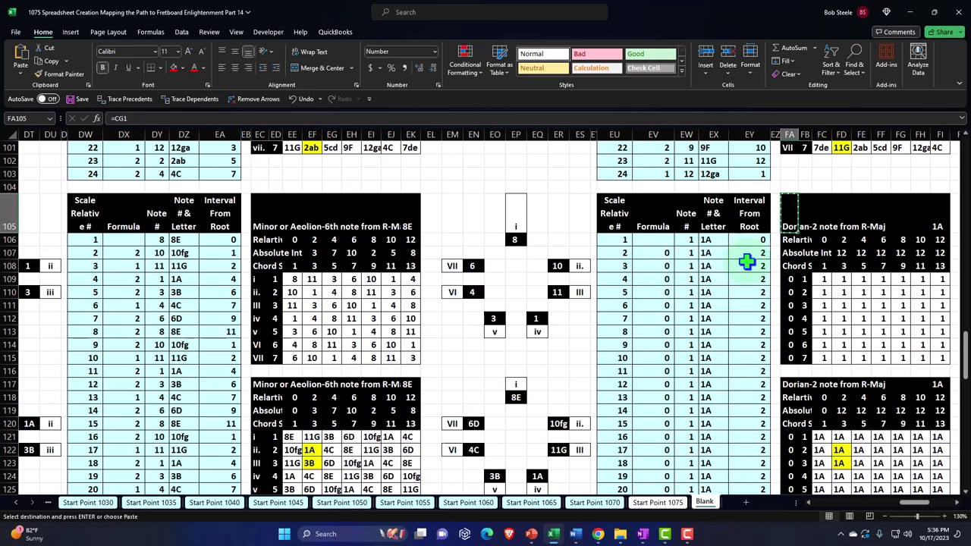
right_click(665, 256)
click(716, 272)
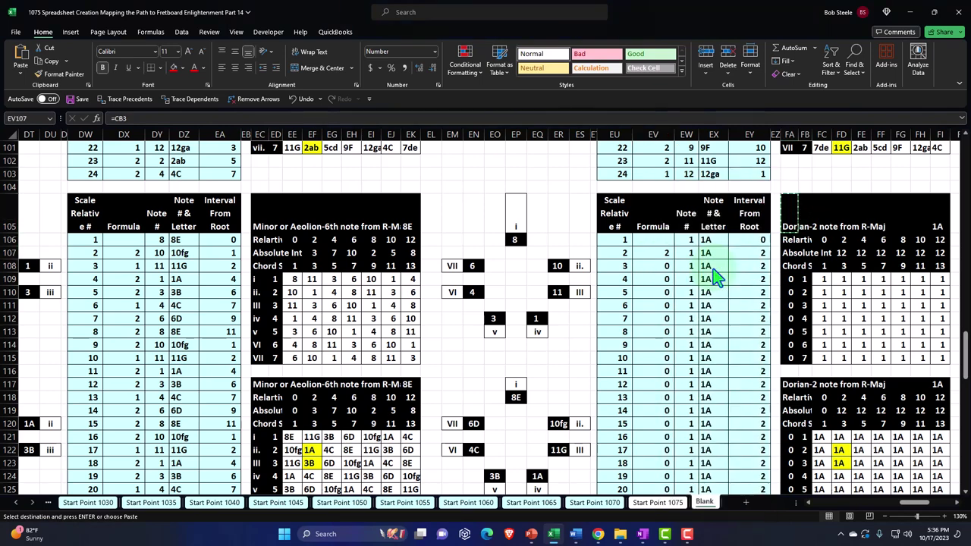
double_click(677, 259)
Step: Paste only the formula of EV107 into FA109 as =CG5 and fill it down the chord numerals to FA115
click(656, 249)
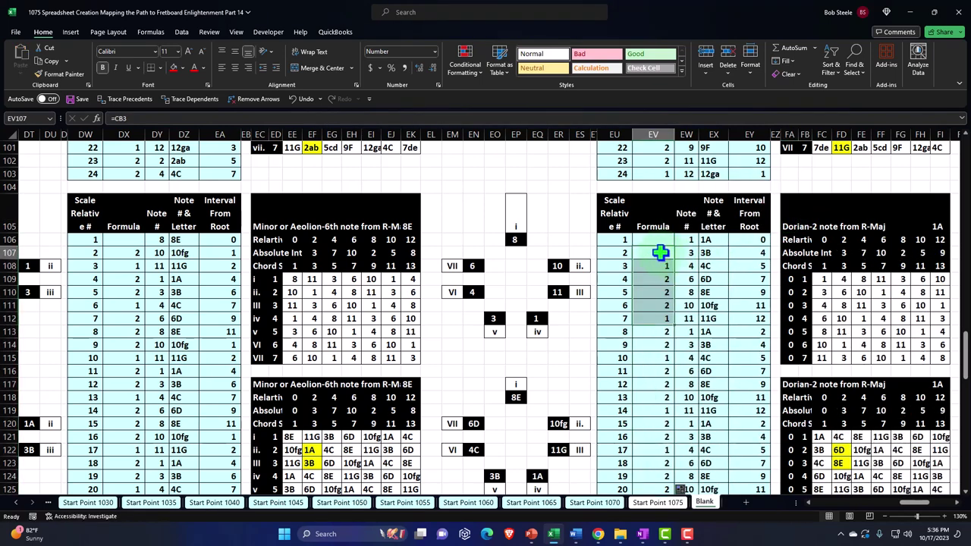
key(ctrl+c)
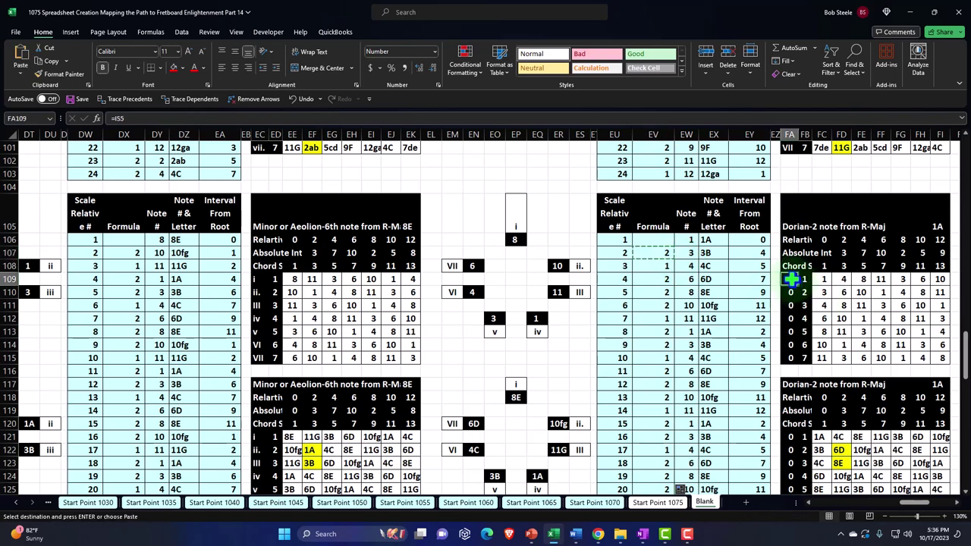
right_click(791, 281)
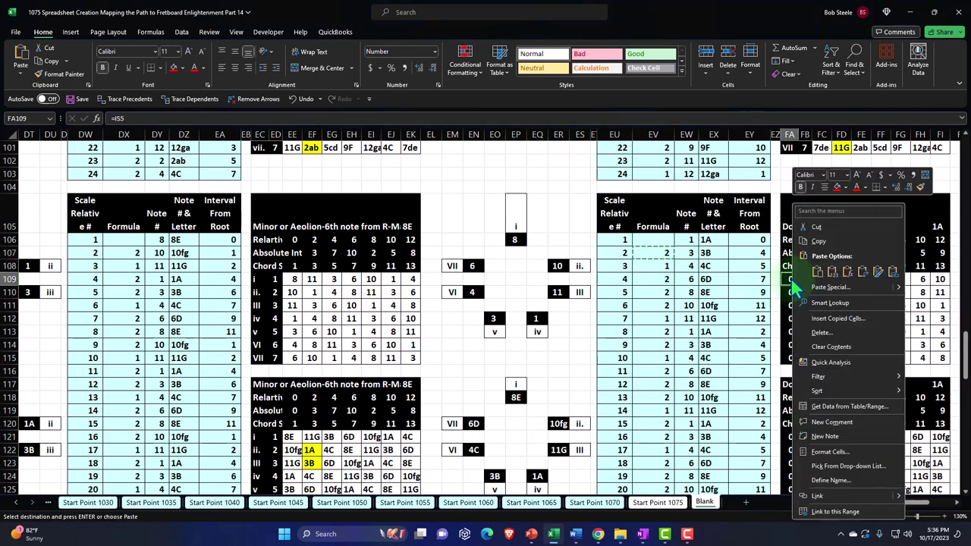
click(847, 272)
key(Escape)
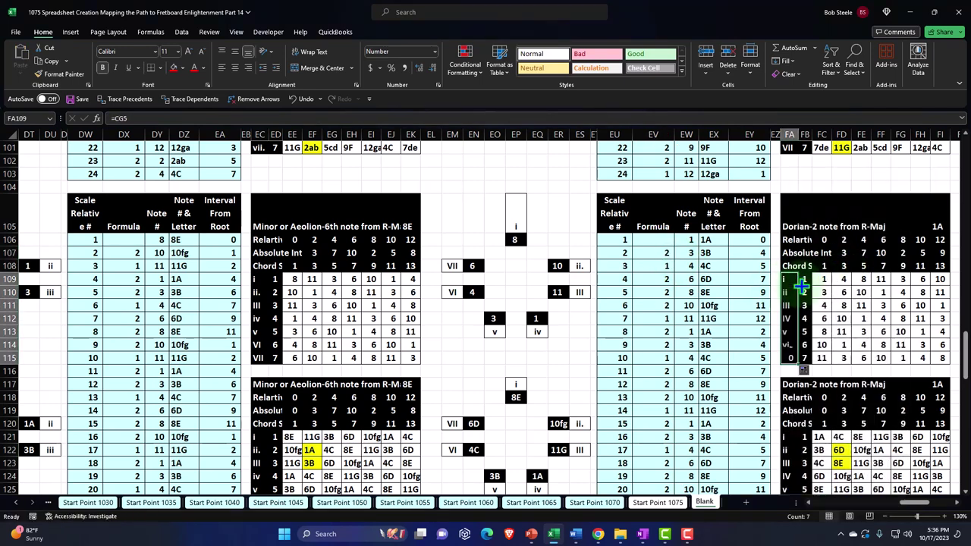
Step: Copy the title reference in FA105 and paste only its formula into FY105 as =DE1
click(790, 220)
key(ctrl+c)
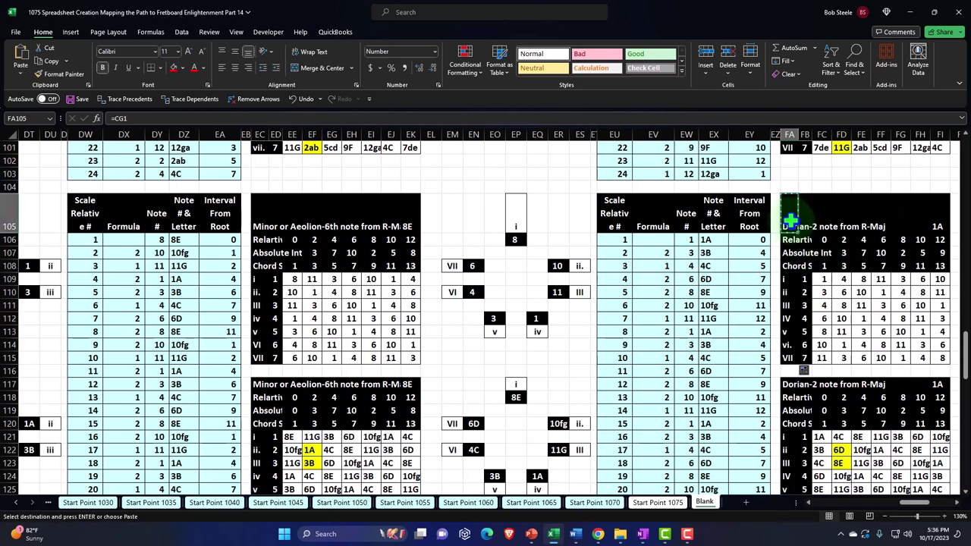
key(Right)
key(Right)
key(Right)
key(Right)
key(Right)
key(Right)
key(Right)
key(Right)
key(Right)
key(Right)
key(Right)
key(Right)
key(Right)
key(Right)
key(Right)
key(Right)
key(Right)
key(Right)
key(Right)
key(Right)
key(Right)
key(Right)
key(Right)
key(Right)
key(Right)
key(Right)
key(Right)
key(Right)
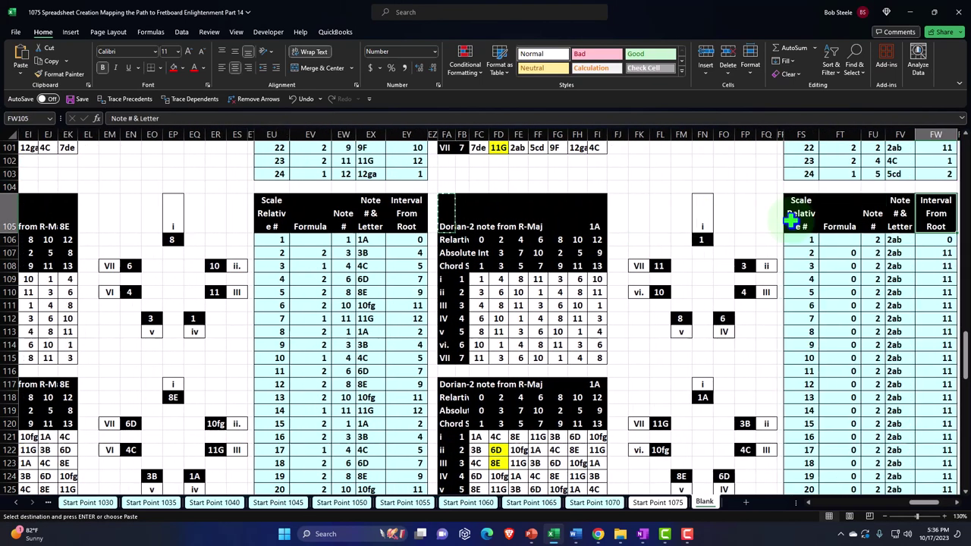
scroll(790, 220, right, 2)
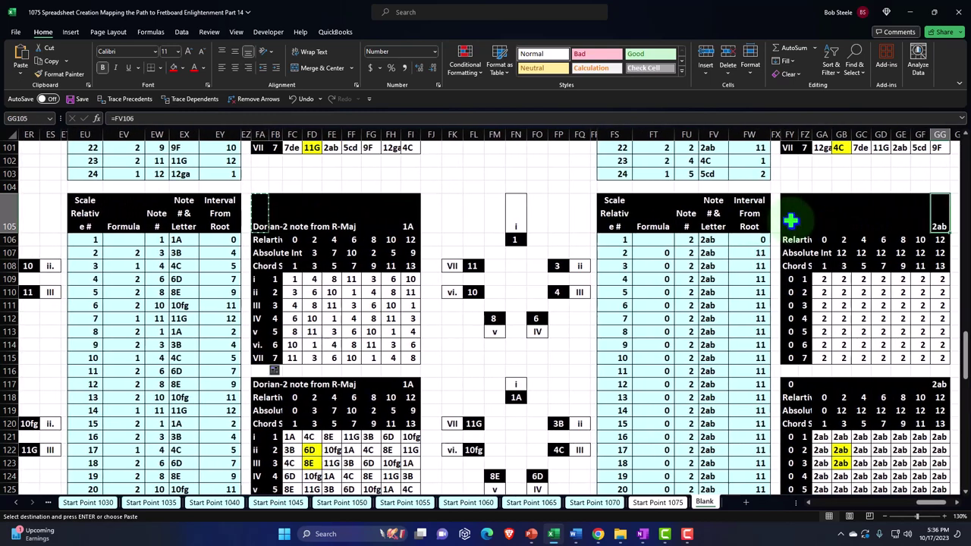
right_click(790, 220)
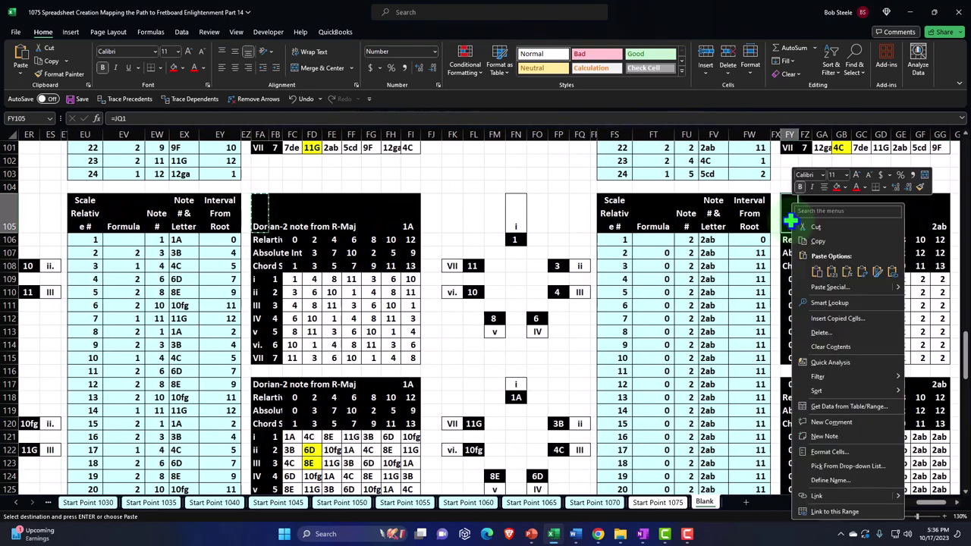
click(847, 274)
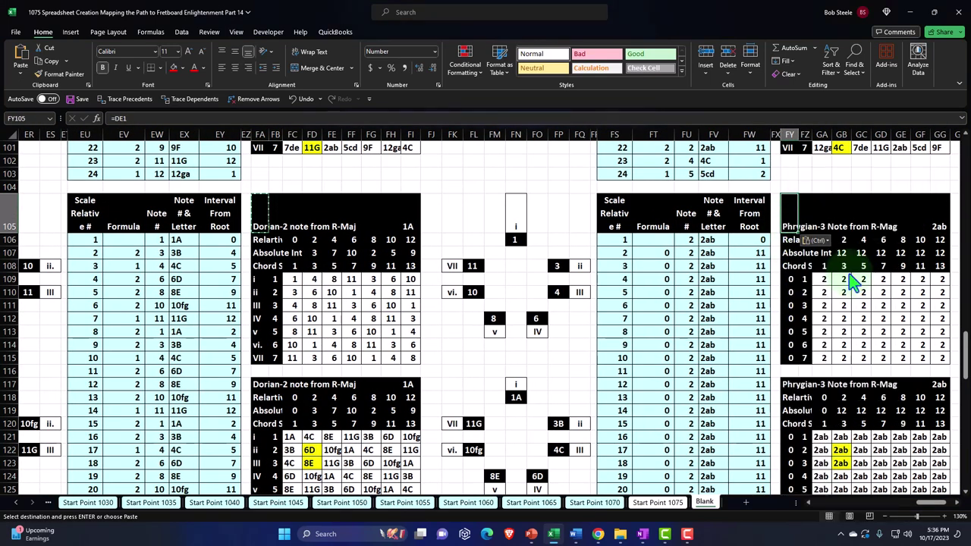
Step: Set the Phrygian scale's starting note in FU106 to =DT110, the third chord's note in the Major circle diagram
click(687, 241)
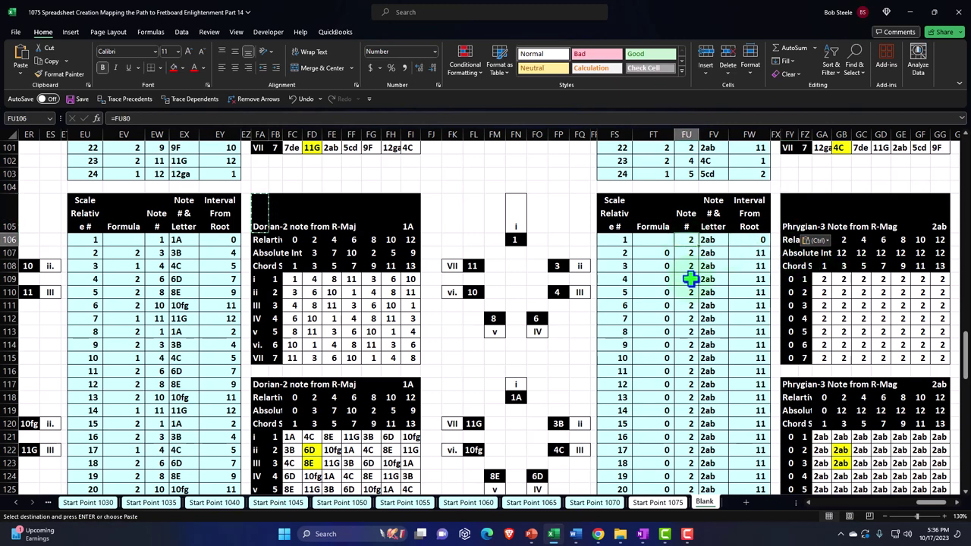
text(=)
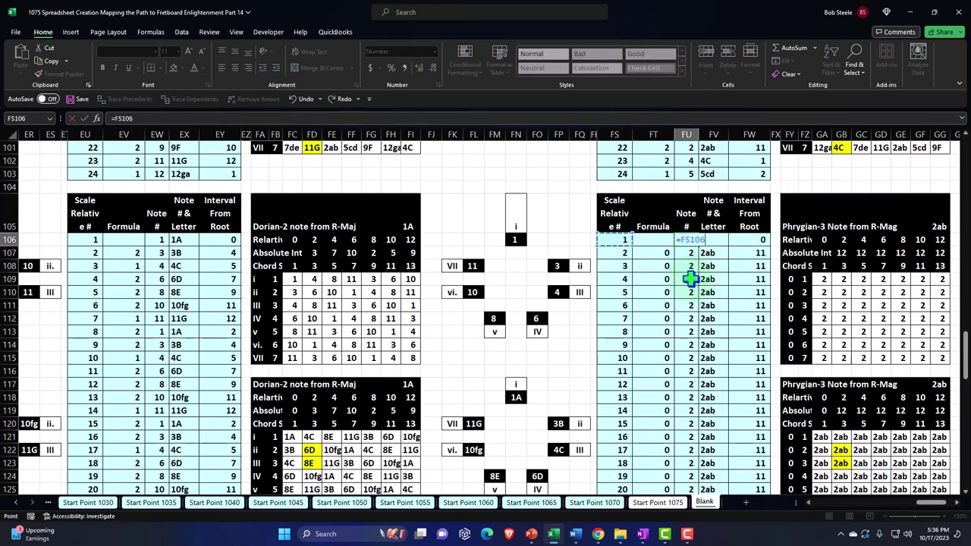
key(Left)
key(Left)
key(Left)
key(Left)
key(Left)
key(Left)
key(Left)
key(Left)
key(Left)
key(Left)
key(Left)
key(Left)
key(Left)
key(Left)
key(Left)
key(Left)
key(Left)
key(Left)
key(Left)
key(Left)
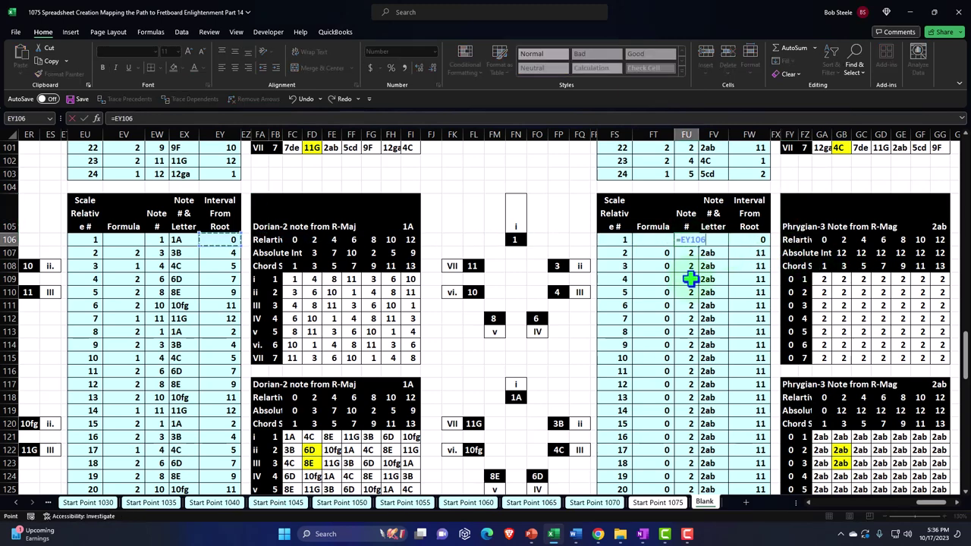
key(Left)
key(Left)
key(Left)
key(Left)
key(Left)
key(Left)
key(Left)
key(Left)
key(Left)
key(Left)
key(Left)
key(Left)
key(Left)
key(Left)
key(Left)
key(Left)
key(Left)
key(Left)
key(Left)
key(Left)
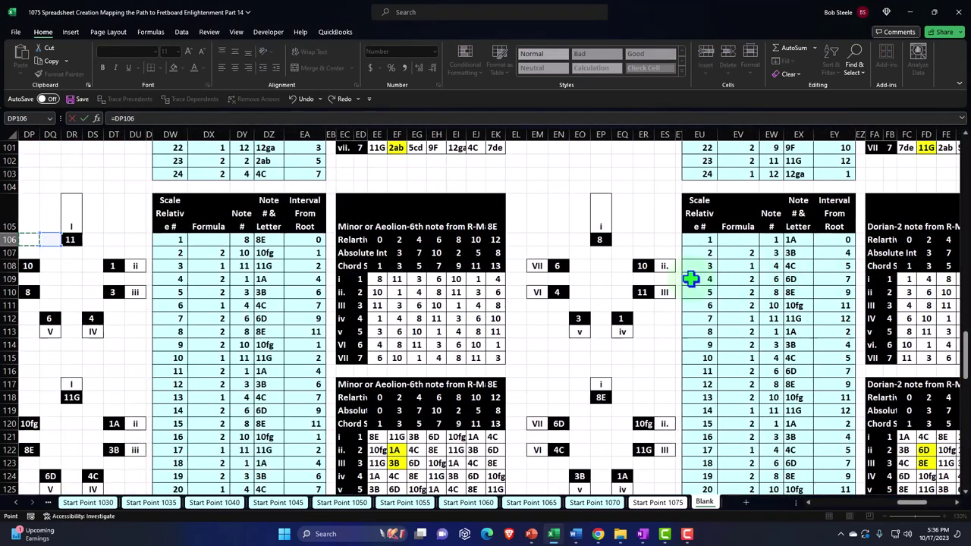
key(Left)
key(Left)
key(Left)
key(Left)
key(Left)
key(Left)
key(Left)
key(Left)
key(Left)
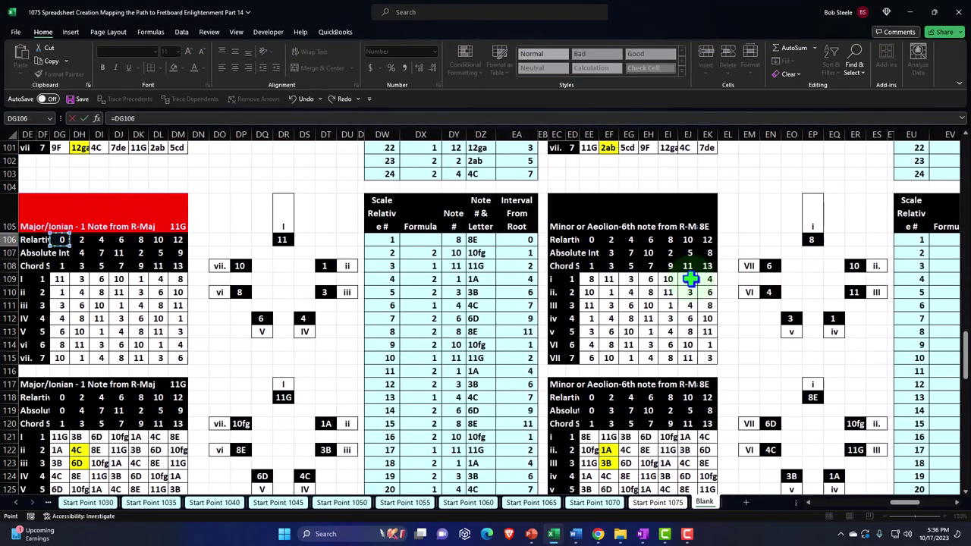
key(Right)
key(Right)
key(Right)
key(Right)
key(Right)
key(Right)
key(Right)
key(Right)
key(Right)
key(Right)
key(Right)
key(Right)
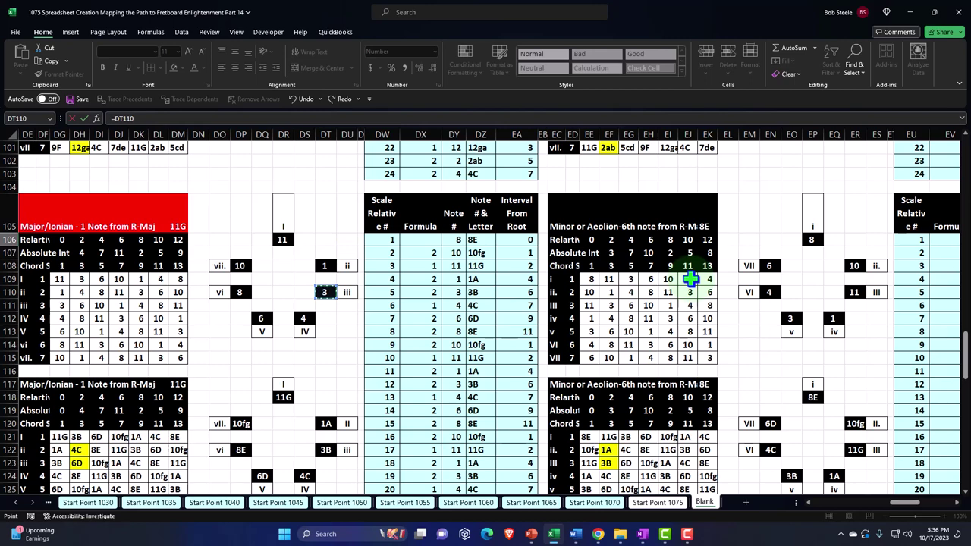
key(Return)
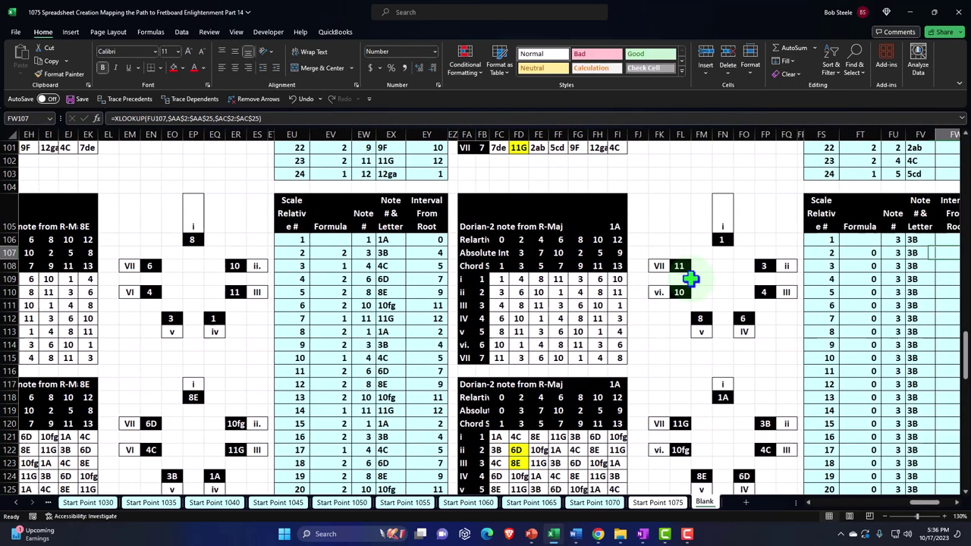
Step: Copy the Phrygian title reference in FY105, paste only its formula into FT107 as =CZ3, and fill it down the Formula column
scroll(691, 278, right, 3)
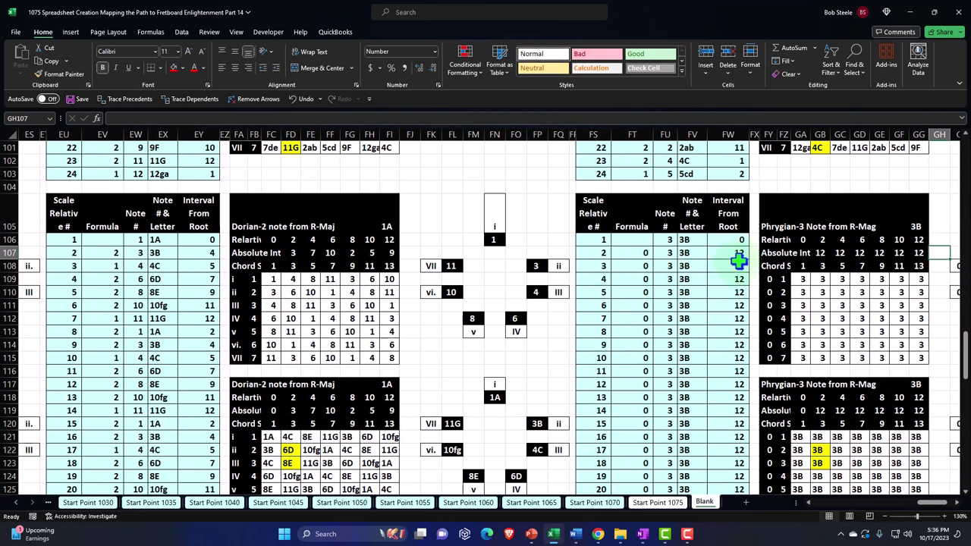
click(766, 212)
key(ctrl+c)
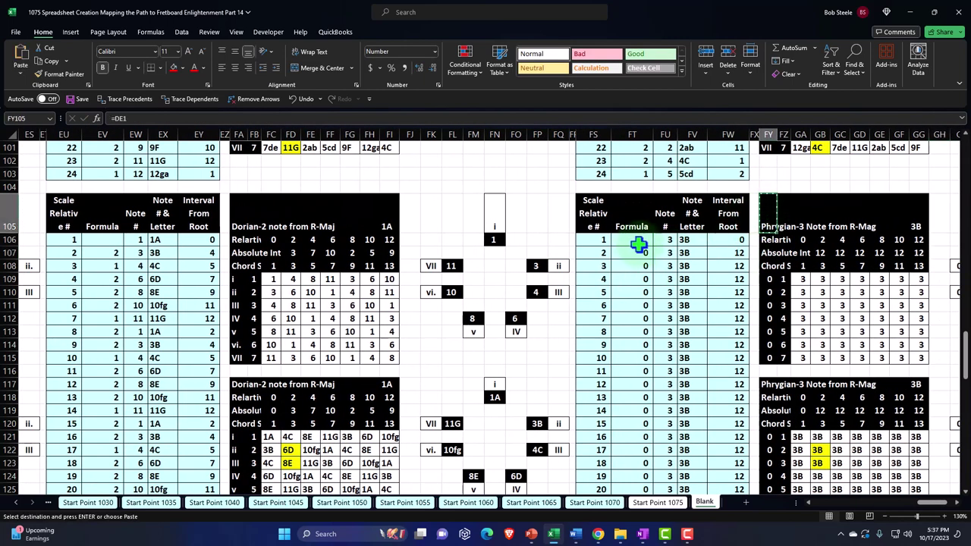
click(633, 252)
right_click(632, 251)
click(681, 267)
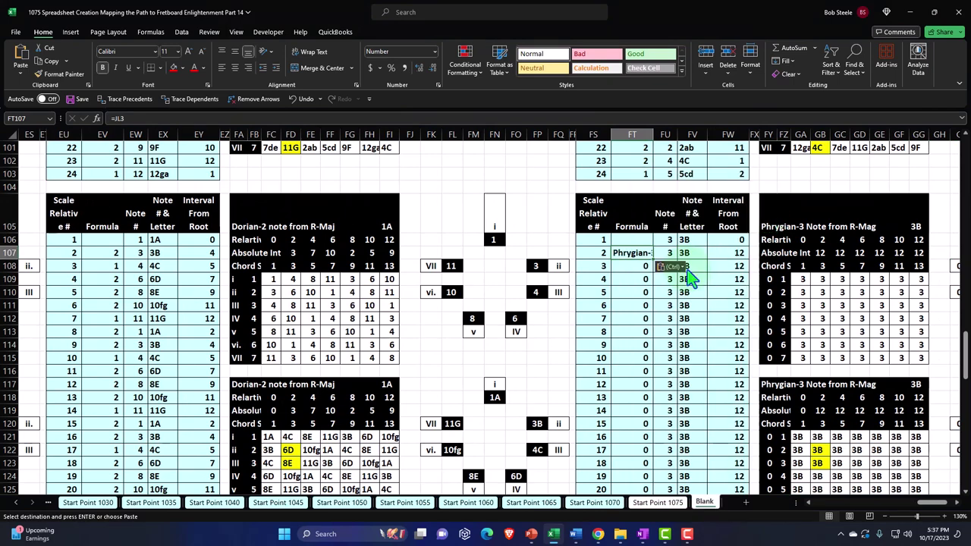
double_click(656, 259)
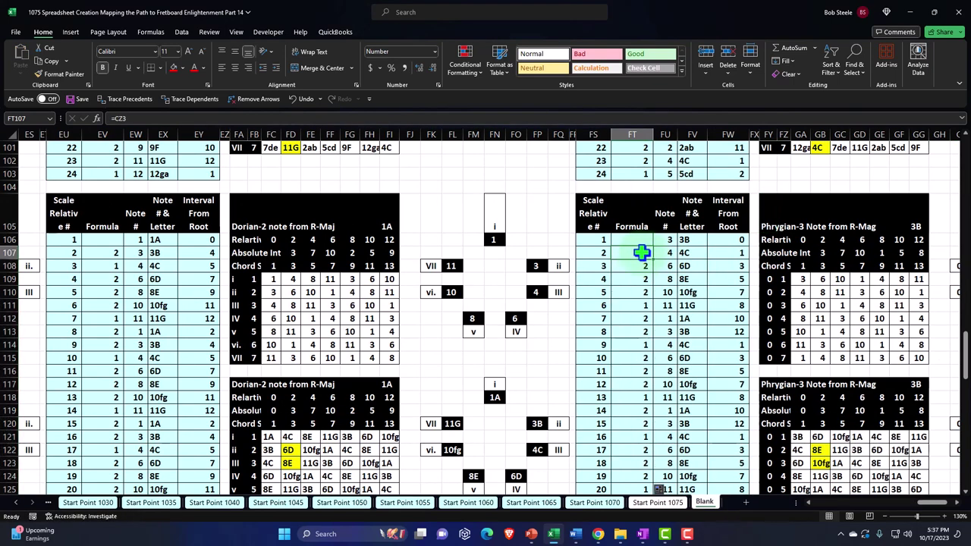
Step: Copy the Phrygian reference in FT107, paste only its formula into FY109 as =DE5, and fill it down the chord numerals to FY115
key(ctrl+c)
right_click(769, 279)
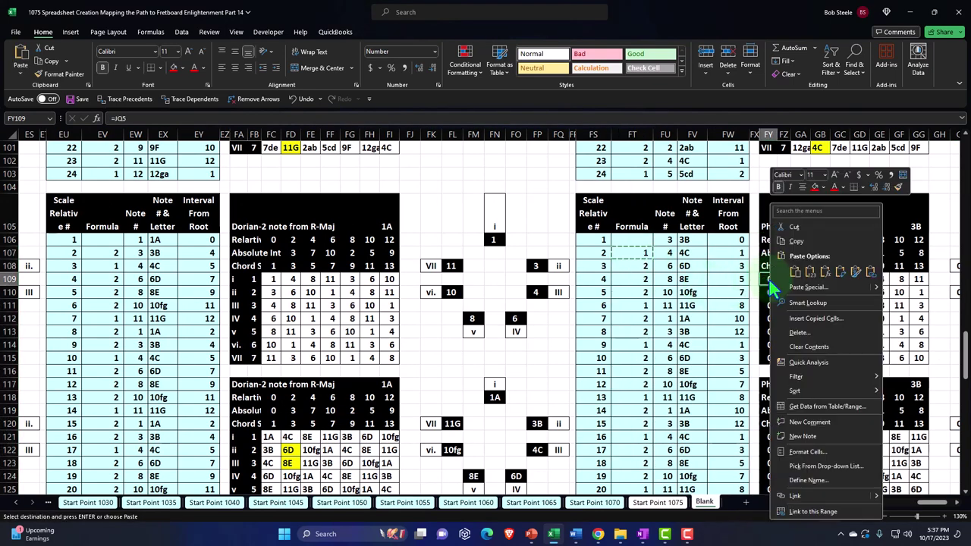
click(825, 273)
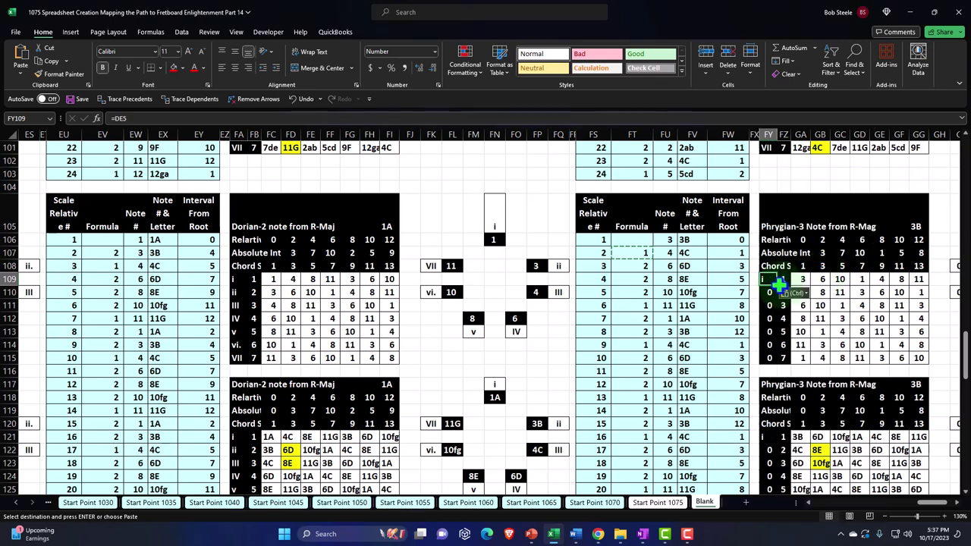
key(Escape)
Step: Examine the completed Phrygian chord tables and the circle diagrams beside them
click(770, 225)
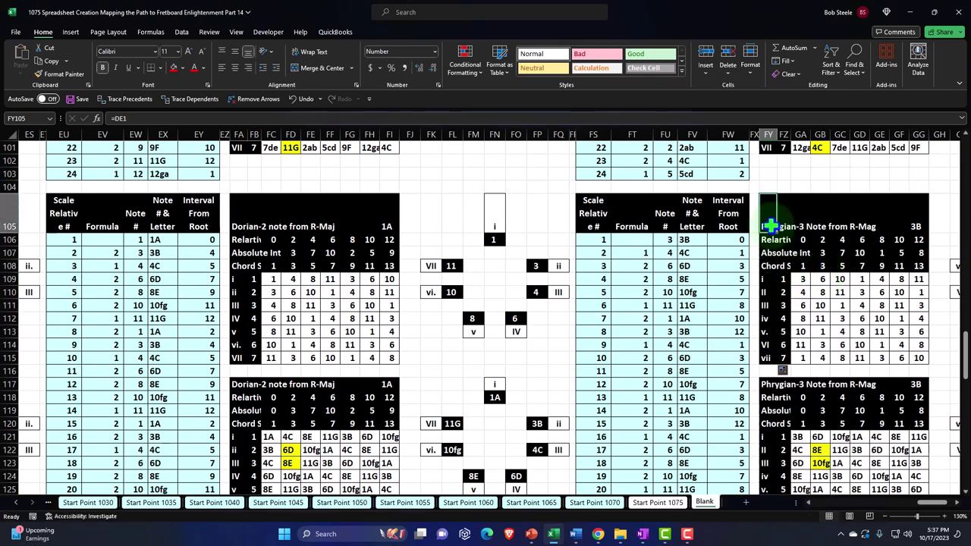
key(Right)
key(Right)
key(Right)
key(Right)
key(Right)
key(Right)
key(Right)
key(Right)
key(Right)
key(Right)
key(Right)
key(Right)
key(Right)
key(Right)
key(Right)
key(Right)
key(Right)
key(Right)
key(Right)
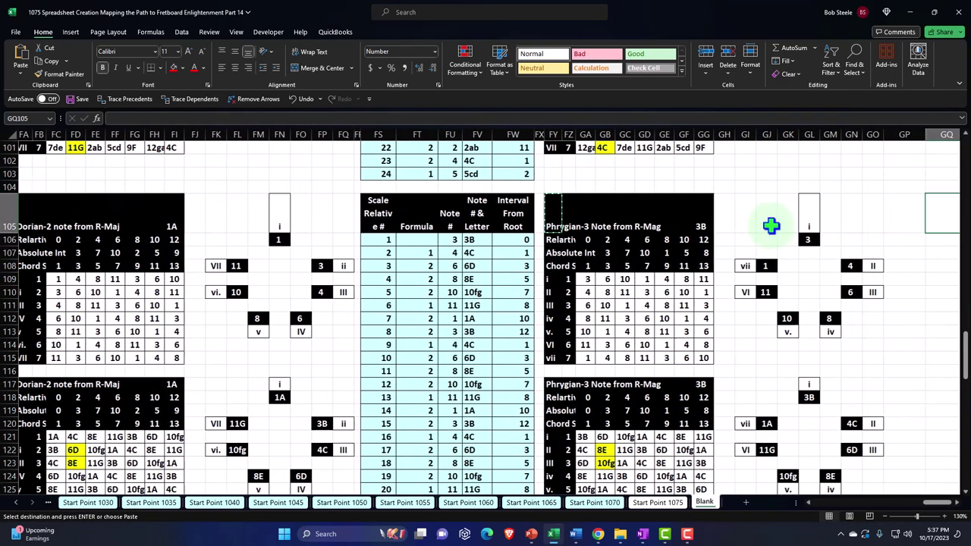
Step: Review the row of mode tables at row 105 from Phrygian back to Lydian, checking titles, root notes, formulas and chord numerals
key(Left)
key(Left)
key(Left)
key(Left)
key(Left)
key(Left)
key(Left)
key(Left)
key(Left)
key(Left)
key(Left)
key(Left)
key(Left)
key(Left)
key(Left)
key(Left)
key(Left)
key(Left)
key(Left)
key(Left)
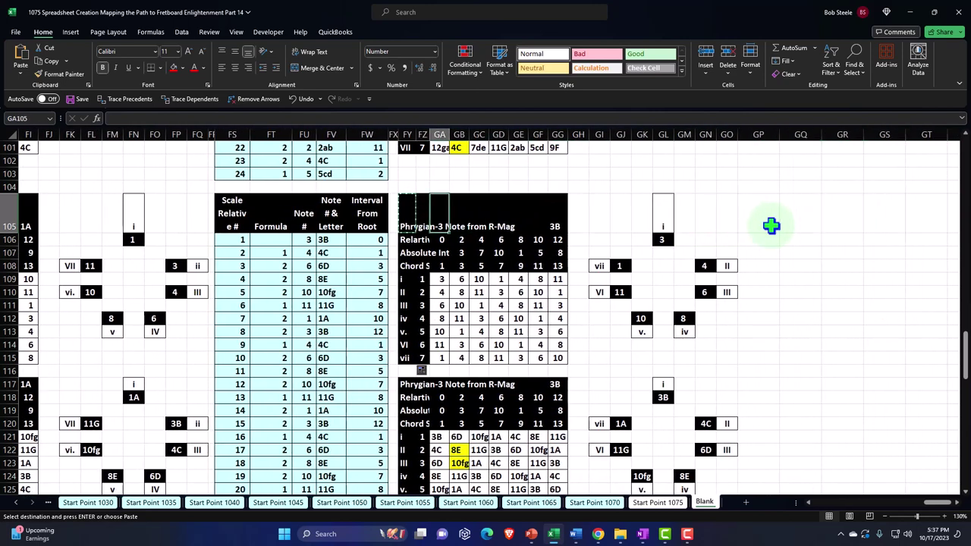
key(Left)
key(Left)
key(Left)
key(Left)
key(Left)
key(Left)
key(Left)
key(Left)
key(Left)
key(Left)
key(Left)
key(Left)
key(Left)
key(Left)
key(Left)
key(Left)
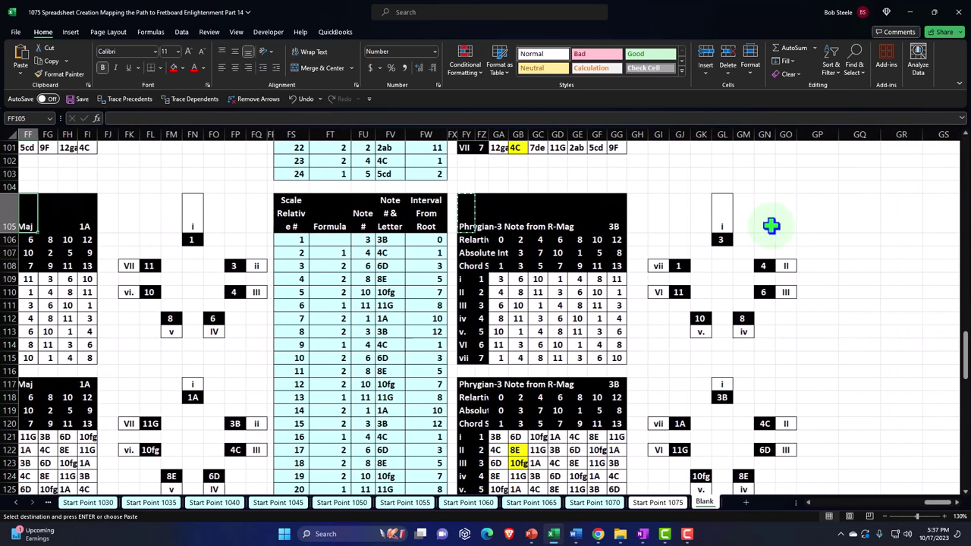
key(Left)
key(Left)
key(Left)
key(Left)
key(Left)
key(Left)
key(Left)
key(Left)
key(Left)
key(Left)
key(Left)
key(Left)
key(Left)
key(Left)
key(Left)
key(Left)
key(Left)
key(Left)
key(Left)
key(Left)
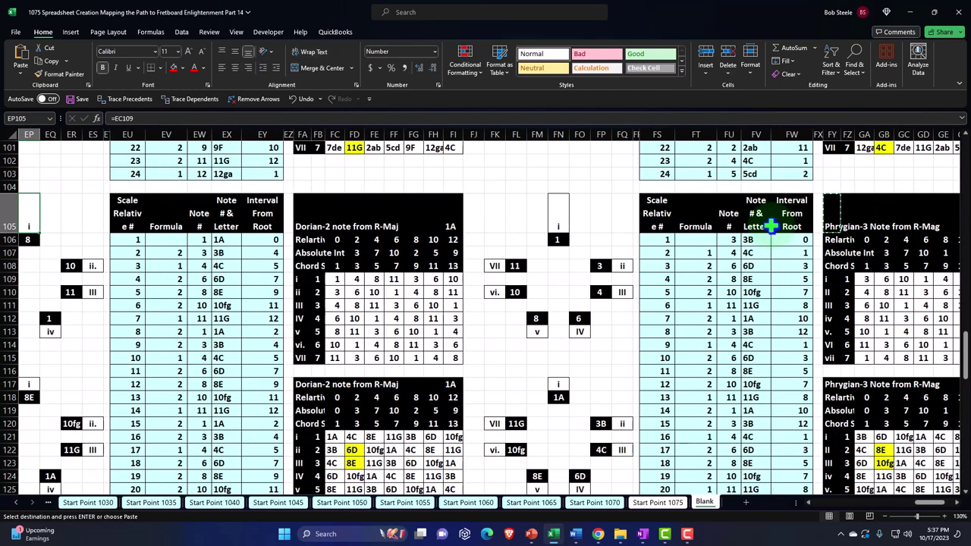
key(Left)
key(Left)
key(Left)
key(Left)
key(Left)
key(Left)
key(Left)
key(Left)
key(Left)
key(Left)
key(Left)
key(Left)
key(Left)
key(Left)
key(Left)
key(Left)
key(Left)
key(Left)
key(Left)
key(Left)
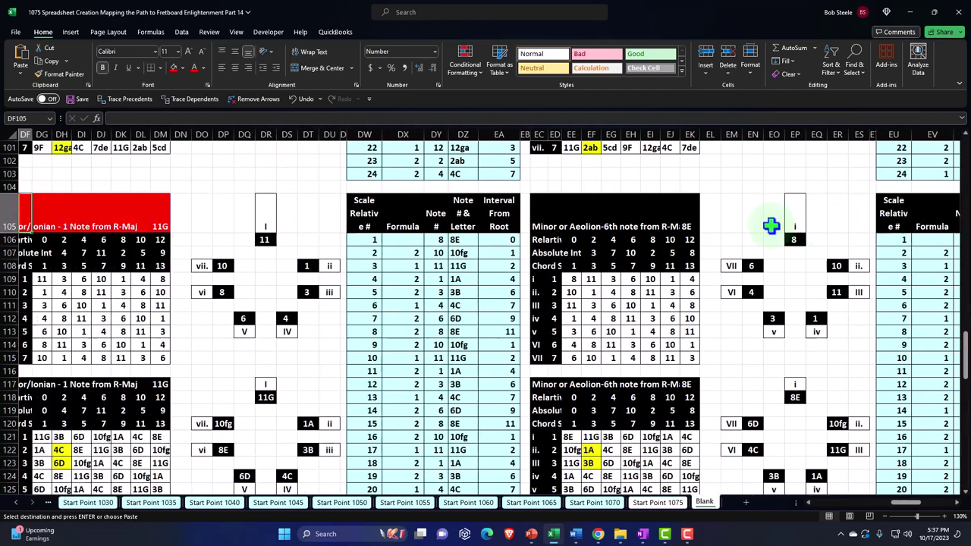
key(Left)
key(Left)
key(Left)
key(Left)
key(Left)
key(Left)
key(Left)
key(Left)
key(Left)
key(Left)
key(Left)
key(Left)
key(Left)
key(Left)
key(Left)
key(Left)
key(Left)
key(Left)
key(Left)
key(Left)
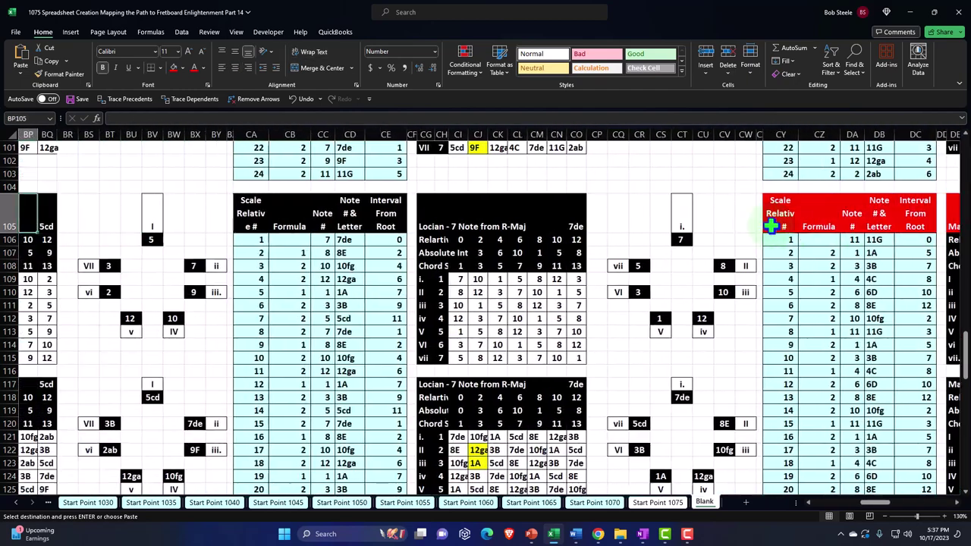
key(Left)
key(Left)
key(Left)
key(Left)
key(Left)
key(Left)
key(Left)
key(Left)
key(Left)
key(Left)
key(Left)
key(Left)
key(Left)
key(Left)
key(Left)
key(Left)
key(Left)
key(Left)
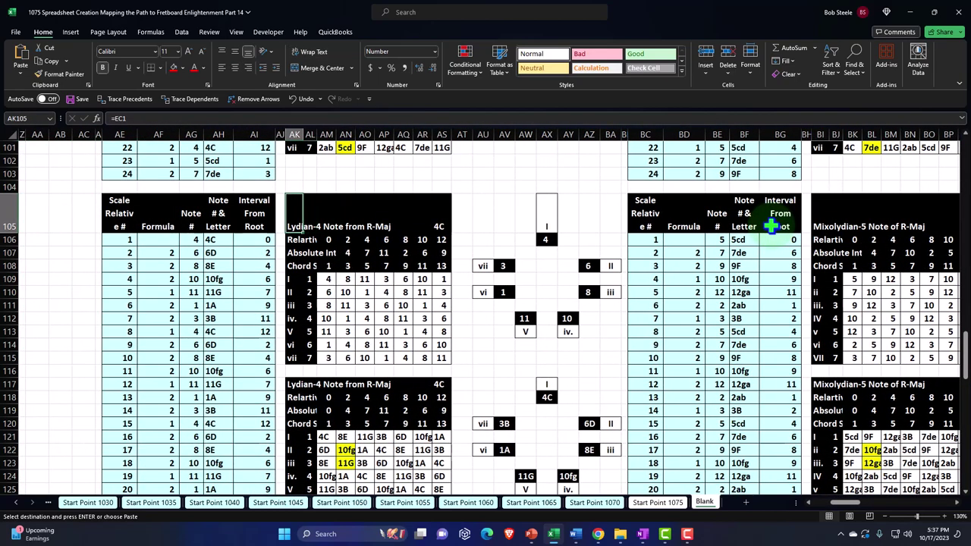
key(Right)
key(Right)
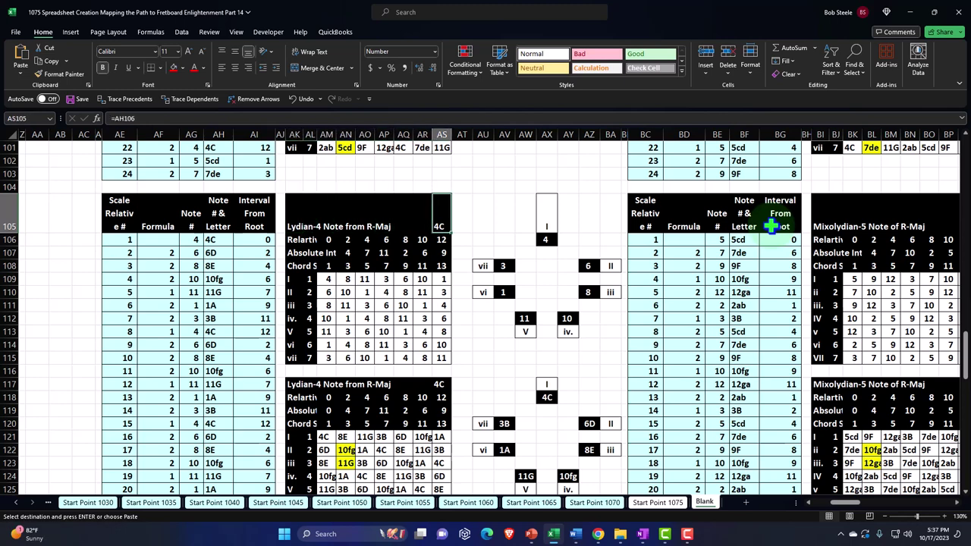
key(Down)
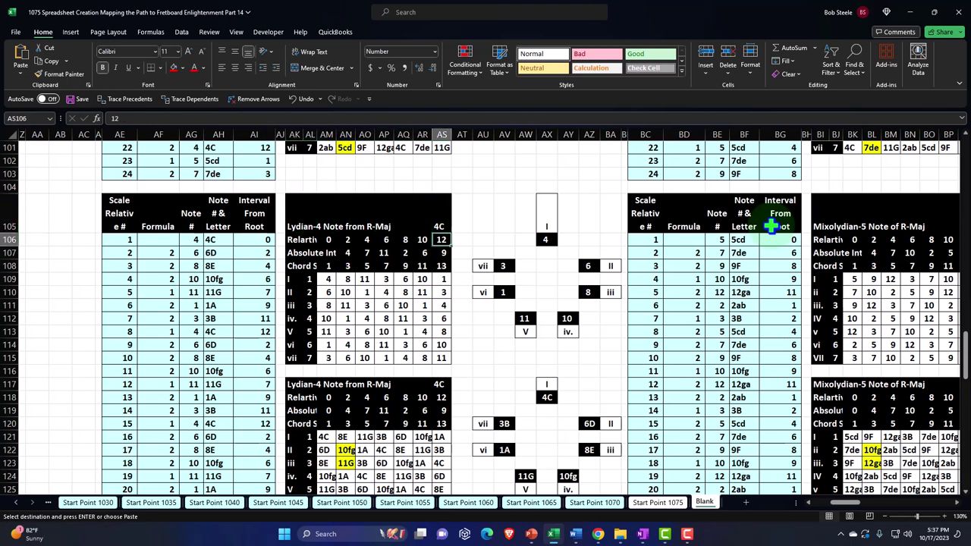
Step: Review the row 105 mode tables from Lydian through Mixolydian, Locian and Major/Ionian to Minor or Aeolian
key(Right)
key(Right)
key(Right)
key(Right)
key(Right)
key(Right)
key(Right)
key(Right)
key(Right)
key(Right)
key(Right)
key(Right)
key(Right)
key(Right)
key(Right)
key(Right)
key(Right)
key(Right)
key(Right)
key(Right)
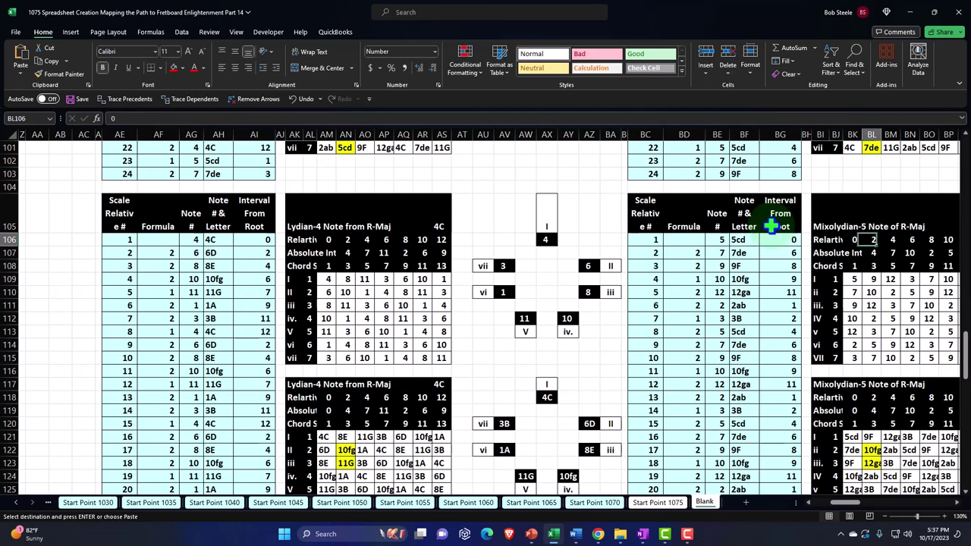
key(Right)
key(Right)
key(Right)
key(Right)
key(Right)
key(Right)
key(Right)
key(Right)
key(Right)
key(Right)
key(Right)
key(Right)
key(Right)
key(Right)
key(Right)
key(Right)
key(Right)
key(Right)
key(Right)
key(Right)
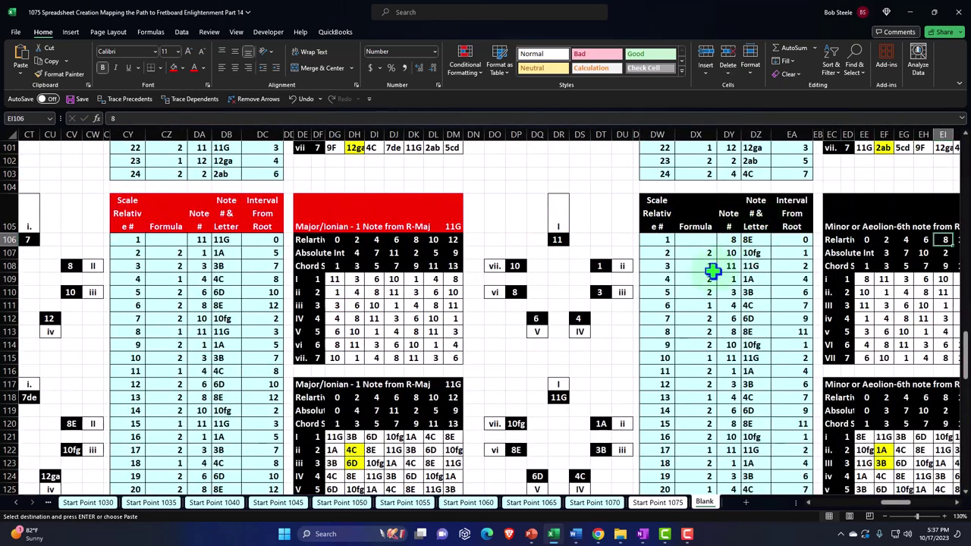
Step: Inspect the formulas of the iii, IV and V notes in the lower Major/Ionian circle diagram, cells DT122, DS124 and DQ124
scroll(600, 372, down, 1)
click(601, 385)
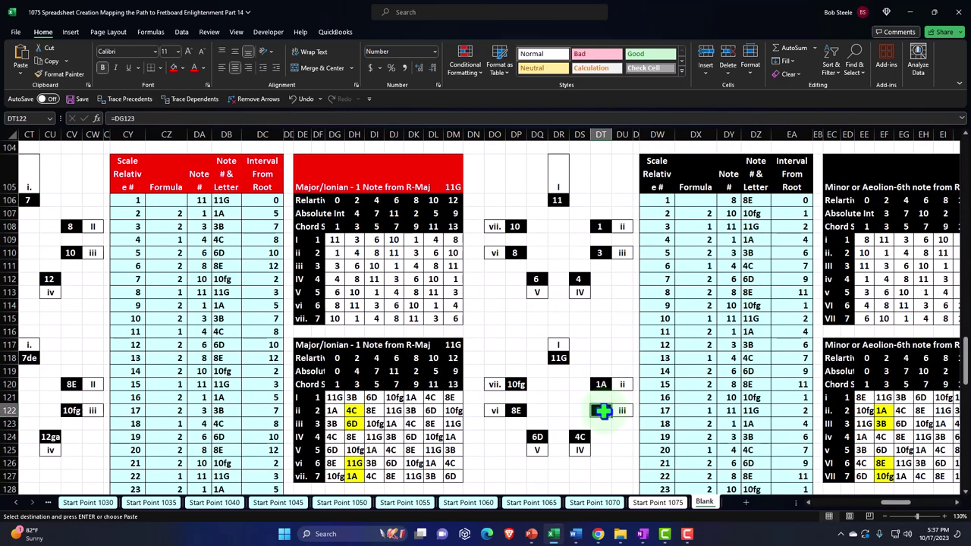
click(581, 436)
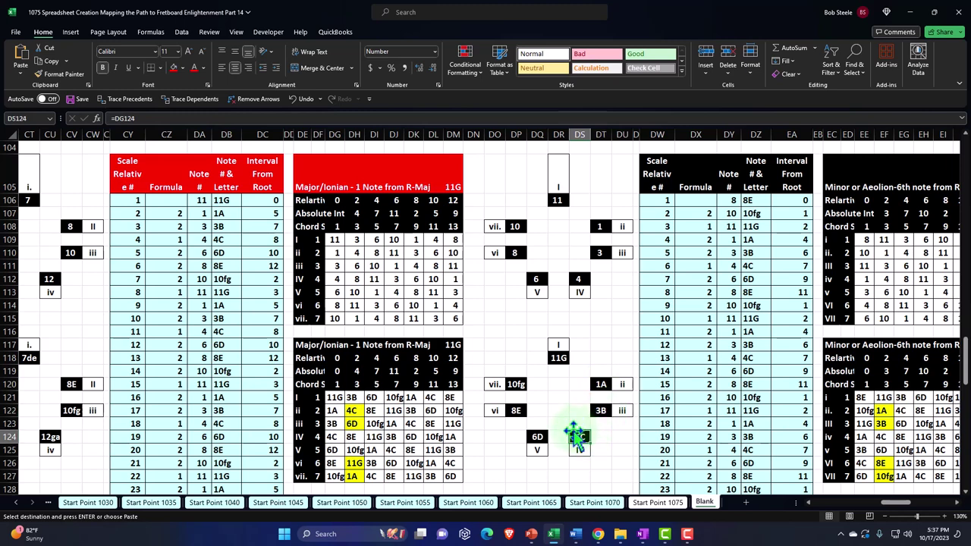
click(539, 435)
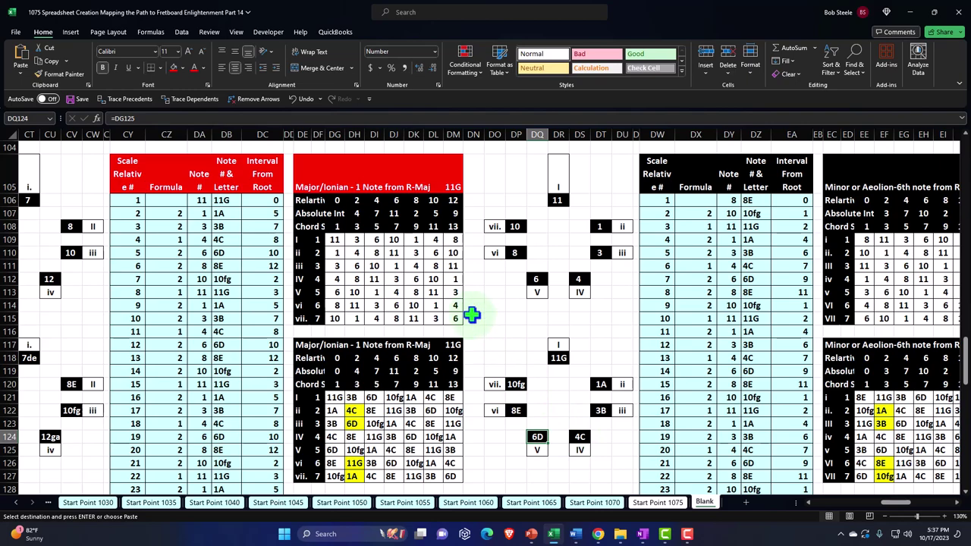
Step: Look back along row 106 from the Major/Ionian table past Lydian to the fretboard grid, and return to the Mixolydian table
click(395, 199)
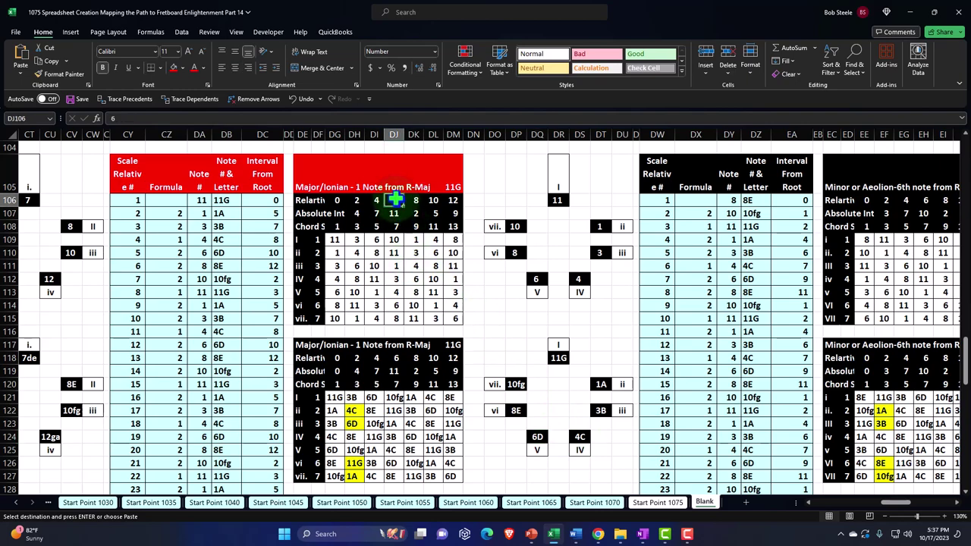
key(ctrl+Left)
key(ctrl+Left)
key(ctrl+Left)
key(ctrl+Left)
key(ctrl+Left)
key(ctrl+Left)
key(ctrl+Left)
key(ctrl+Left)
key(ctrl+Left)
key(ctrl+Left)
key(ctrl+Left)
key(ctrl+Left)
key(ctrl+Left)
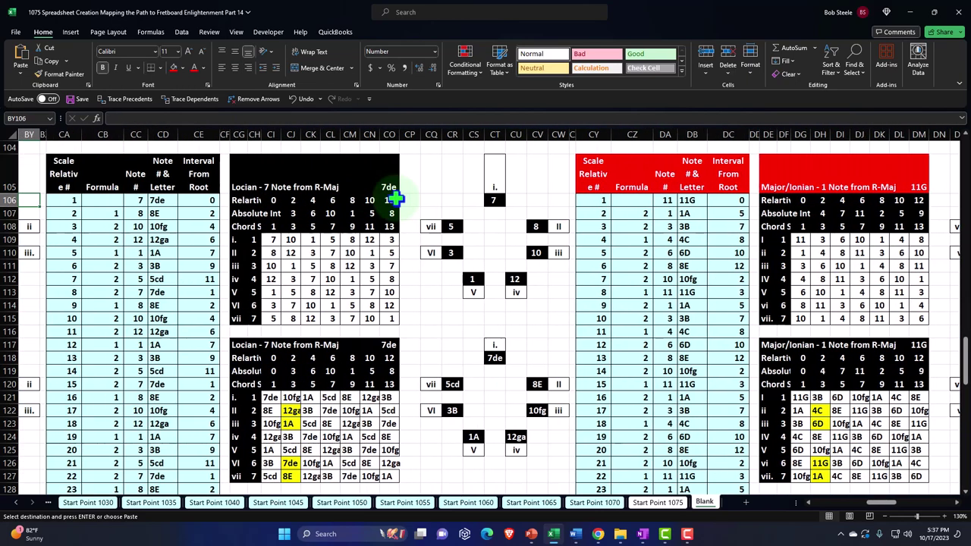
key(ctrl+Left)
key(ctrl+Left)
key(ctrl+Left)
key(ctrl+Left)
key(ctrl+Left)
key(ctrl+Left)
key(ctrl+Left)
key(ctrl+Left)
key(ctrl+Left)
key(ctrl+Left)
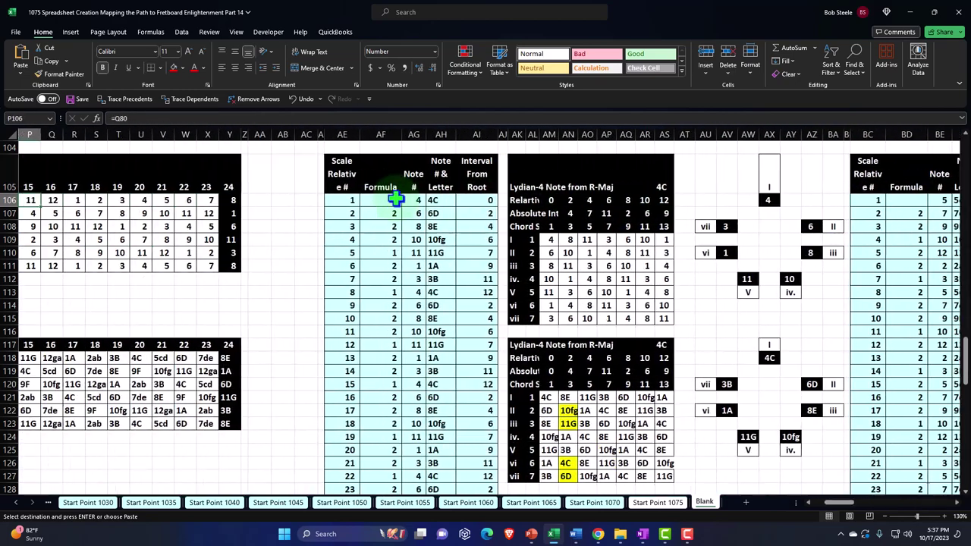
key(ctrl+Right)
key(ctrl+Right)
key(ctrl+Right)
key(ctrl+Right)
key(ctrl+Right)
key(ctrl+Right)
key(ctrl+Right)
key(ctrl+Right)
key(ctrl+Right)
key(ctrl+Right)
key(ctrl+Right)
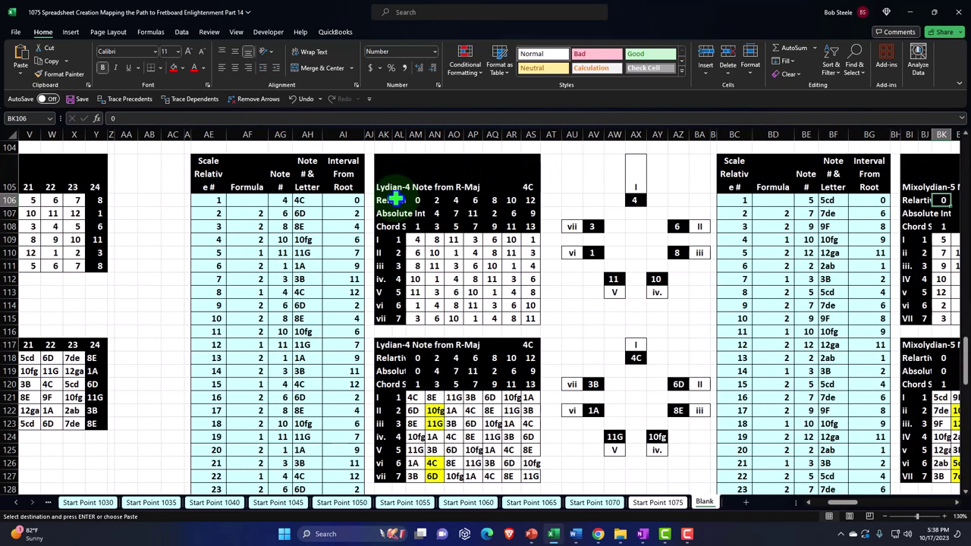
Step: Link the Mixolydian table's starting note in BE106 to the V note of the Major/Ionian circle diagram with =DQ112
key(Right)
key(Right)
key(Right)
key(Right)
key(Right)
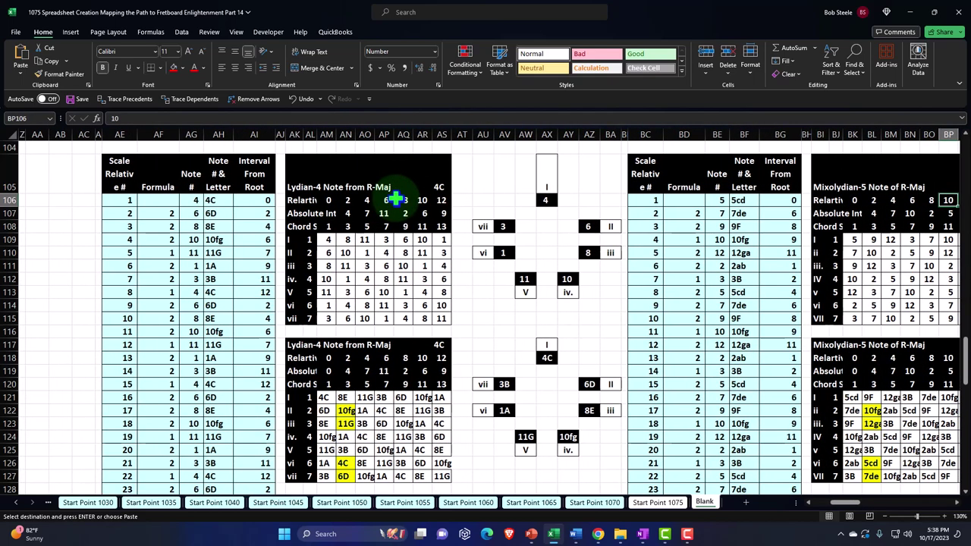
key(Right)
key(Right)
key(Right)
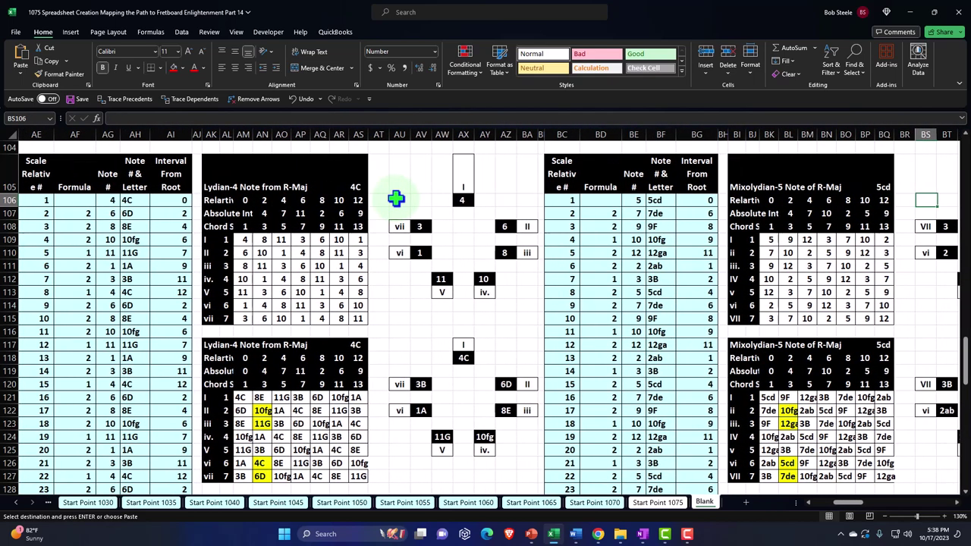
key(Left)
key(Left)
key(Left)
key(Left)
key(Left)
key(Left)
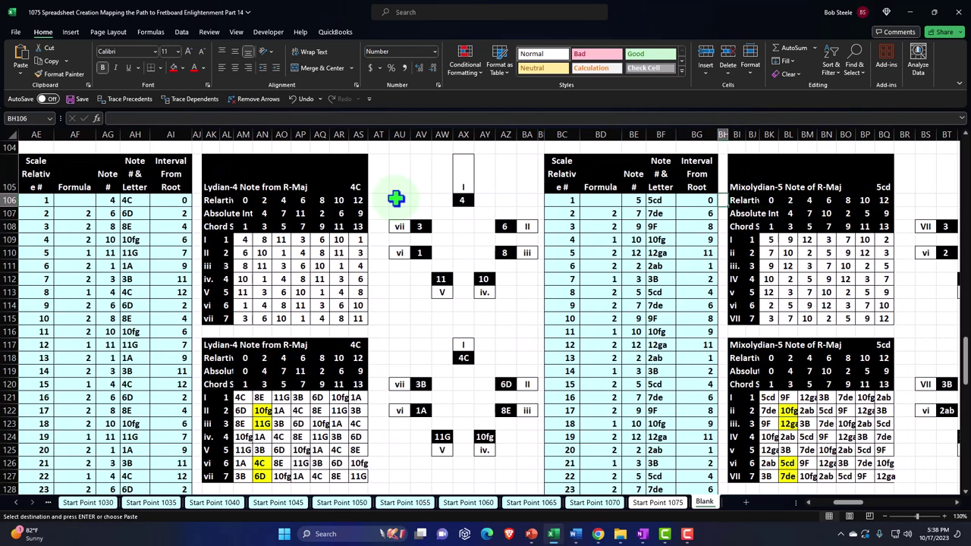
text(=)
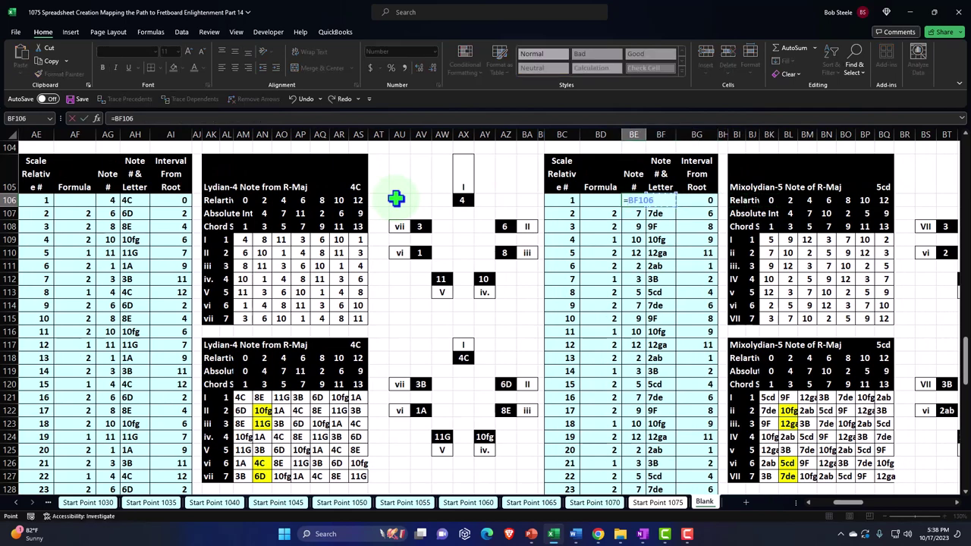
key(Right)
key(Right)
key(Right)
key(Right)
key(Right)
key(Right)
key(Right)
key(Right)
key(Right)
key(Right)
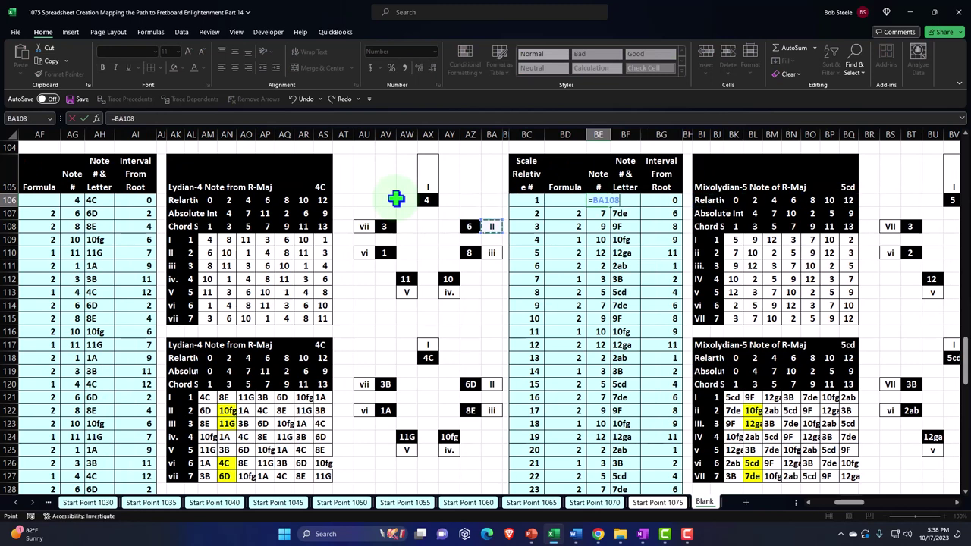
key(Right)
key(Right)
key(Right)
key(Right)
key(Right)
key(Right)
key(Right)
key(Right)
key(Right)
key(Right)
key(Right)
key(Right)
key(Right)
key(Right)
key(Right)
key(Right)
key(Right)
key(Right)
key(Right)
key(Right)
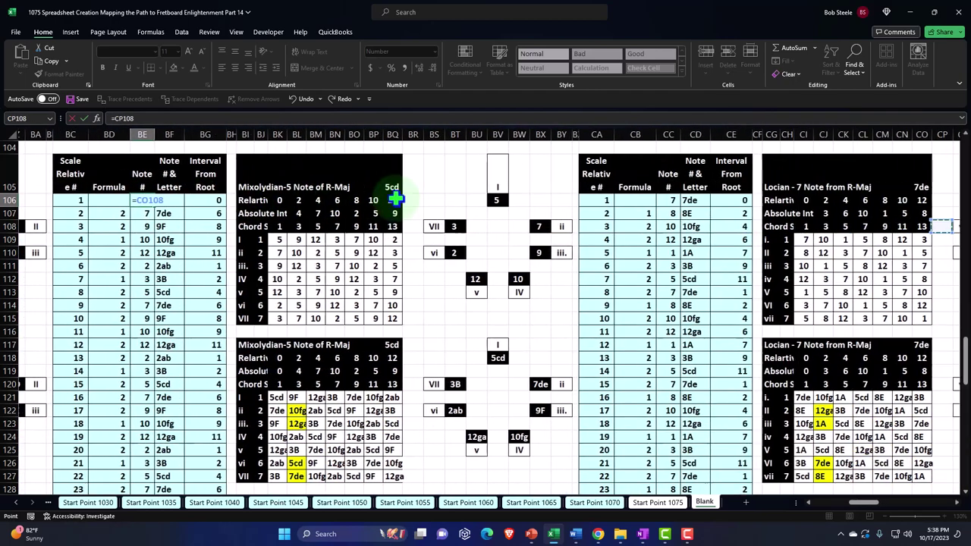
key(Right)
key(Right)
key(Right)
key(Right)
key(Right)
key(Right)
key(Right)
key(Right)
key(Right)
key(Right)
key(Right)
key(Right)
key(Right)
key(Right)
key(Right)
key(Right)
key(Right)
key(Right)
key(Right)
key(Right)
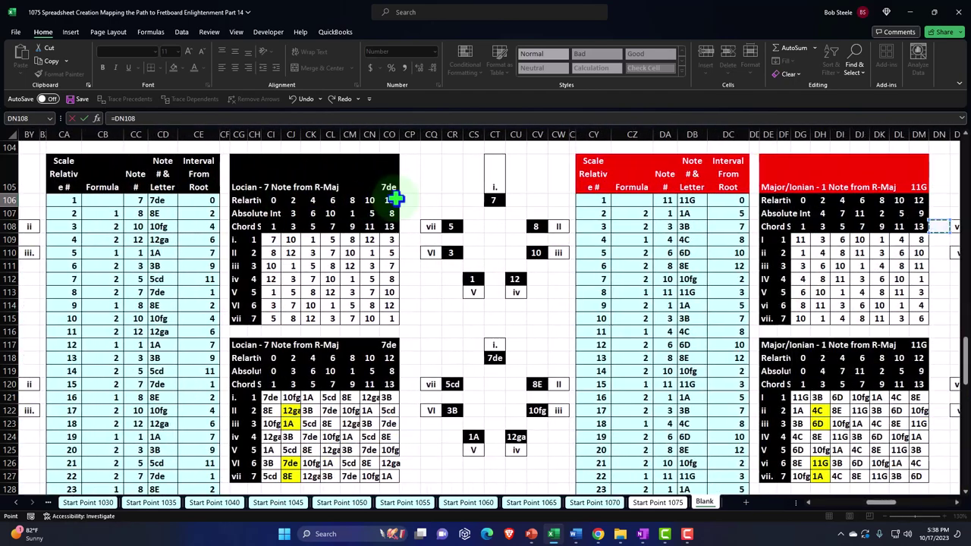
key(Right)
key(Down)
key(Down)
key(Down)
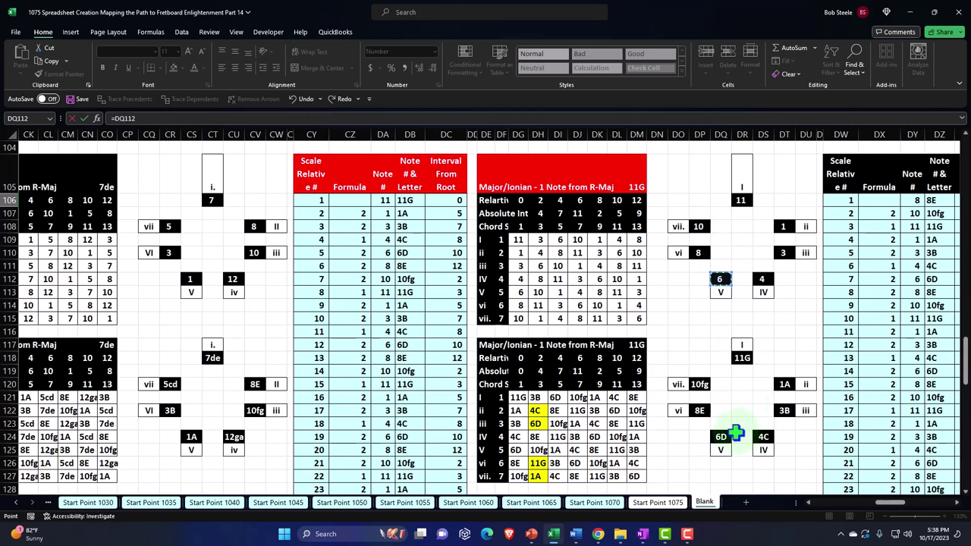
key(Escape)
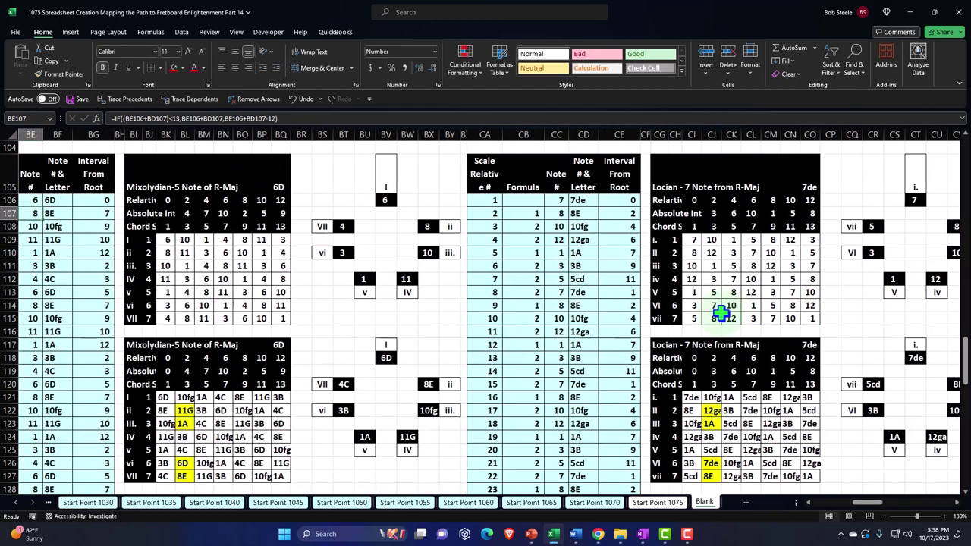
Step: Copy the Mixolydian title reference in BI105, paste only its formula into BD107 as =EV3, and fill it down the Formula column
key(Left)
key(Left)
key(Left)
key(Left)
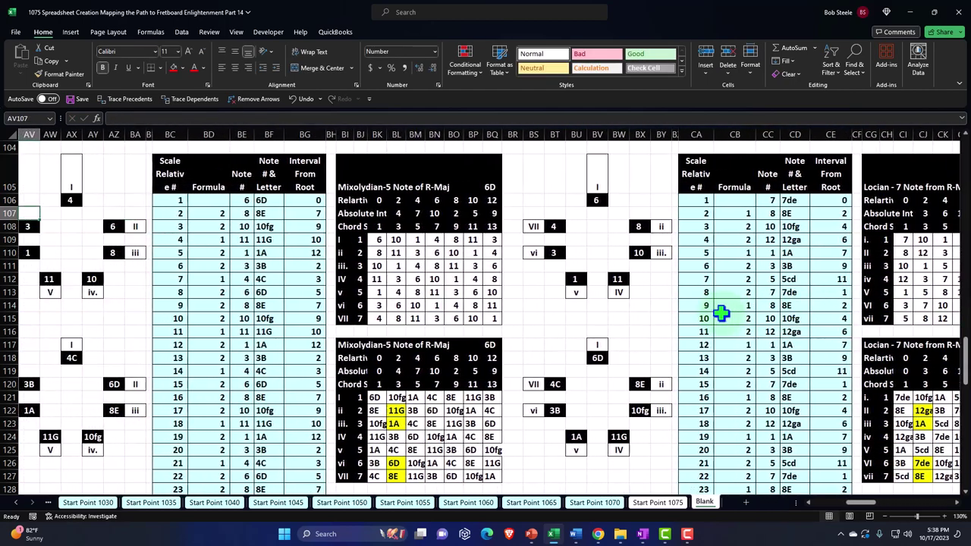
click(345, 176)
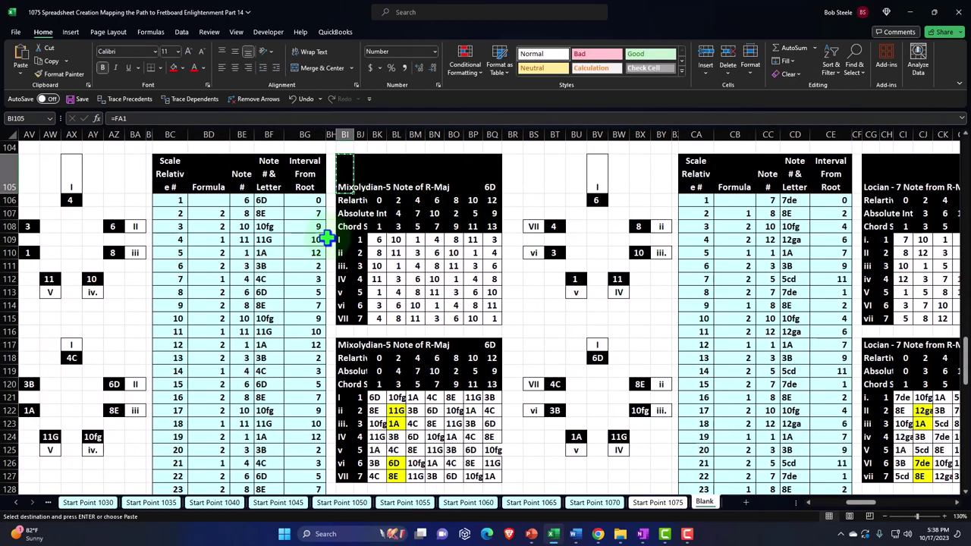
key(ctrl+c)
click(217, 216)
right_click(216, 216)
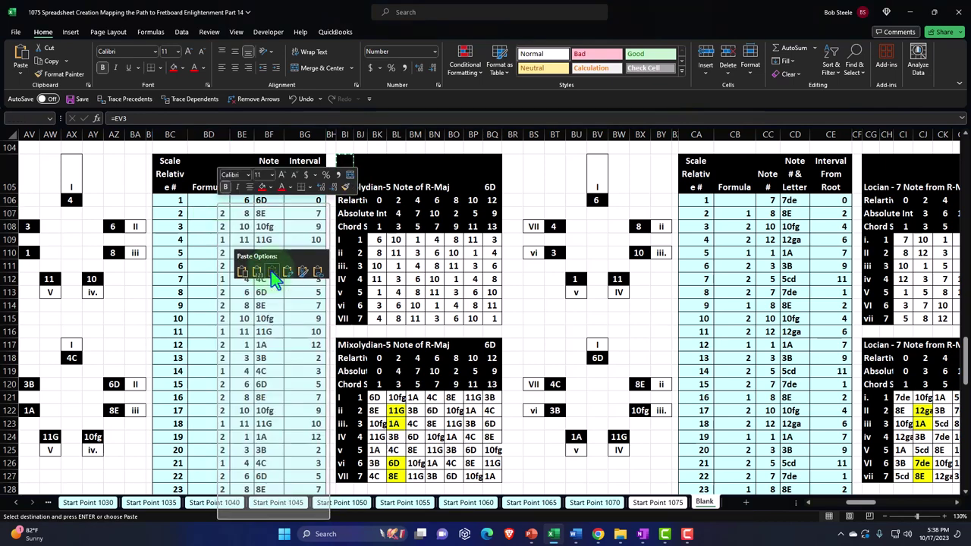
click(272, 273)
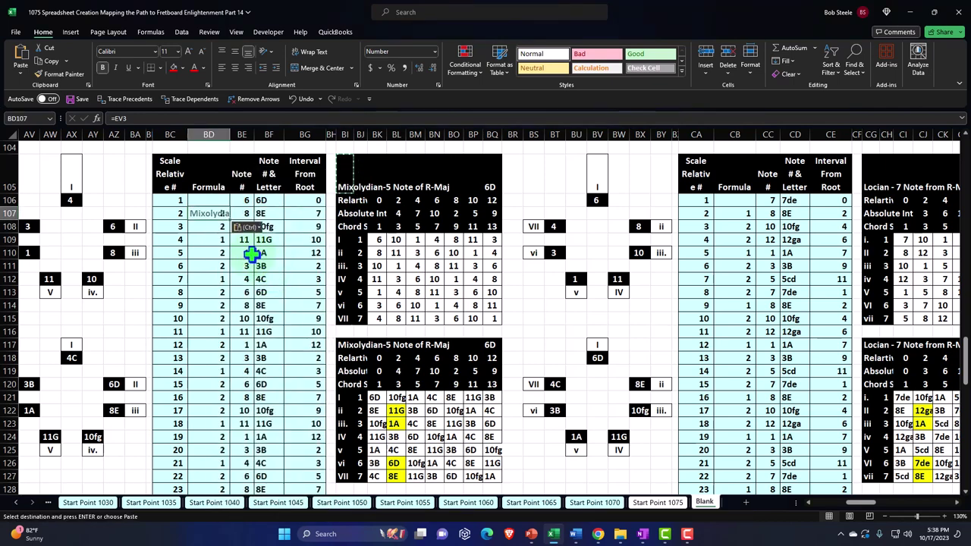
double_click(230, 219)
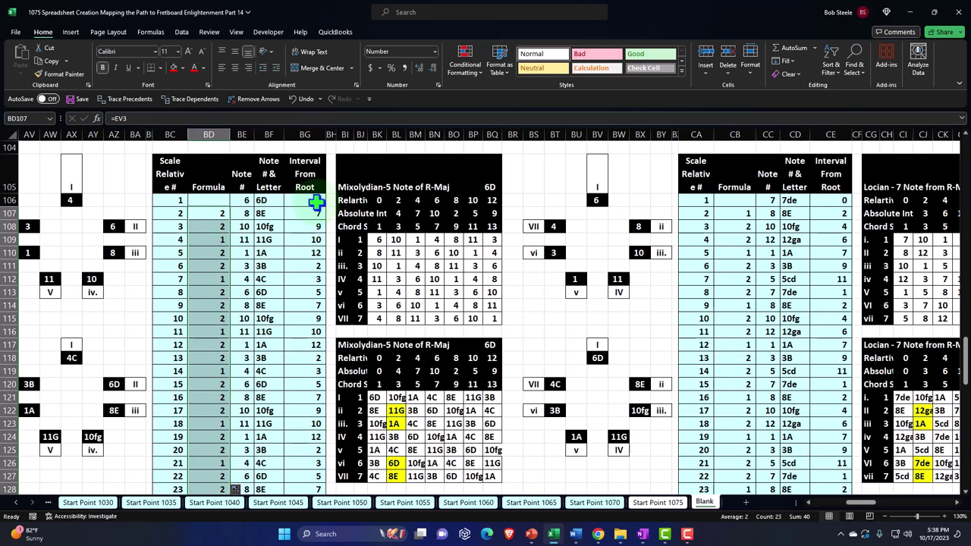
click(241, 201)
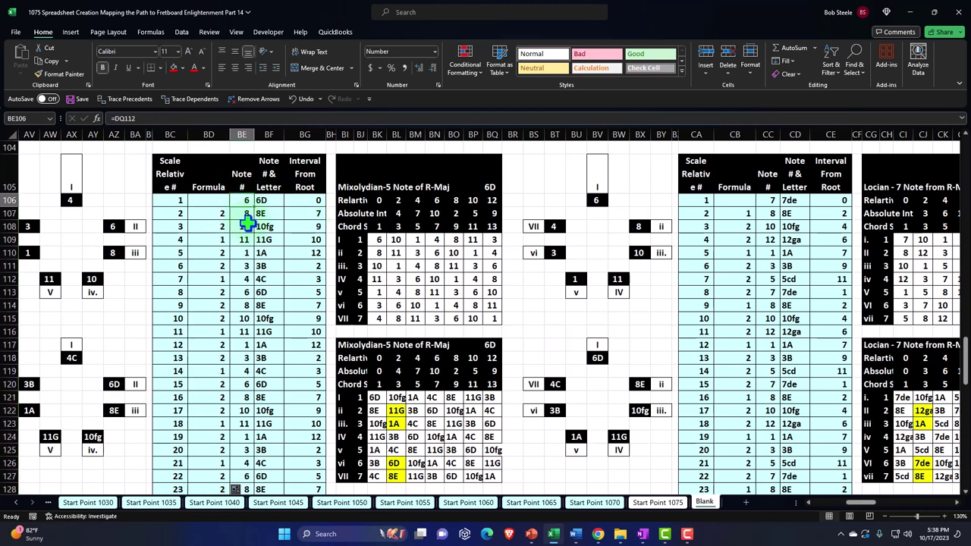
Step: Link the Locian table's starting note in CC106 to the vii. note of the upper Major/Ionian circle diagram with =DP108
key(Right)
key(Right)
key(Right)
key(Right)
key(Right)
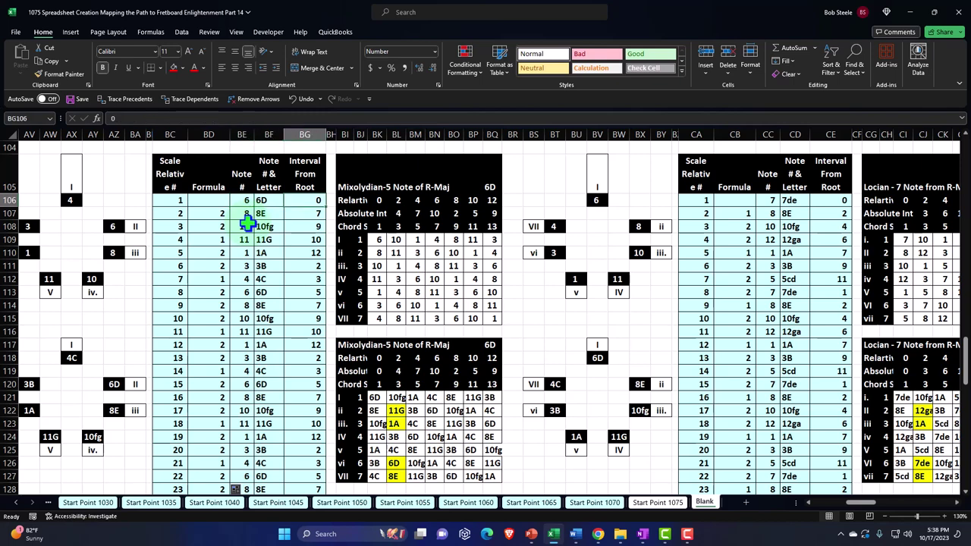
key(Right)
key(Right)
key(Right)
key(Right)
key(Right)
key(Right)
key(Right)
key(Right)
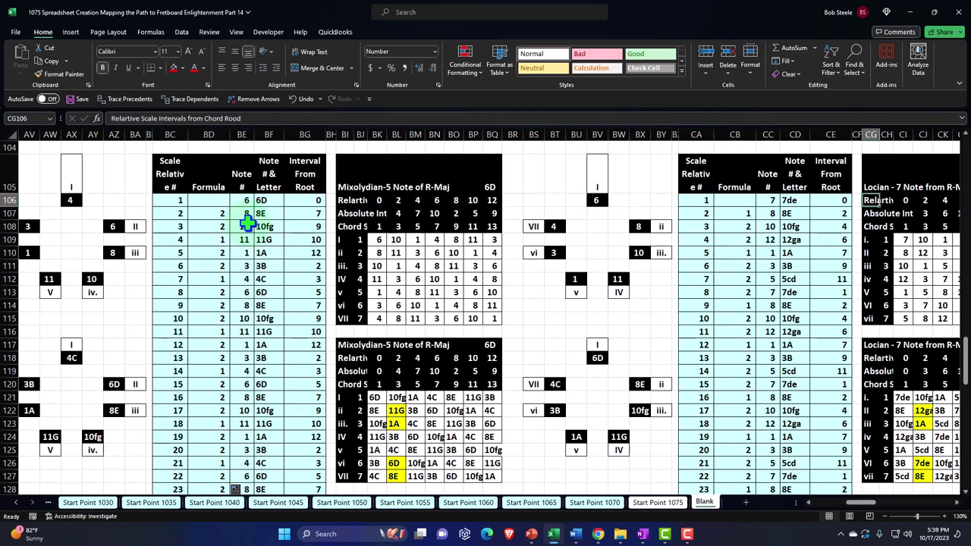
key(Right)
key(Right)
key(Right)
key(Right)
key(Right)
key(Right)
key(Right)
key(Right)
key(Right)
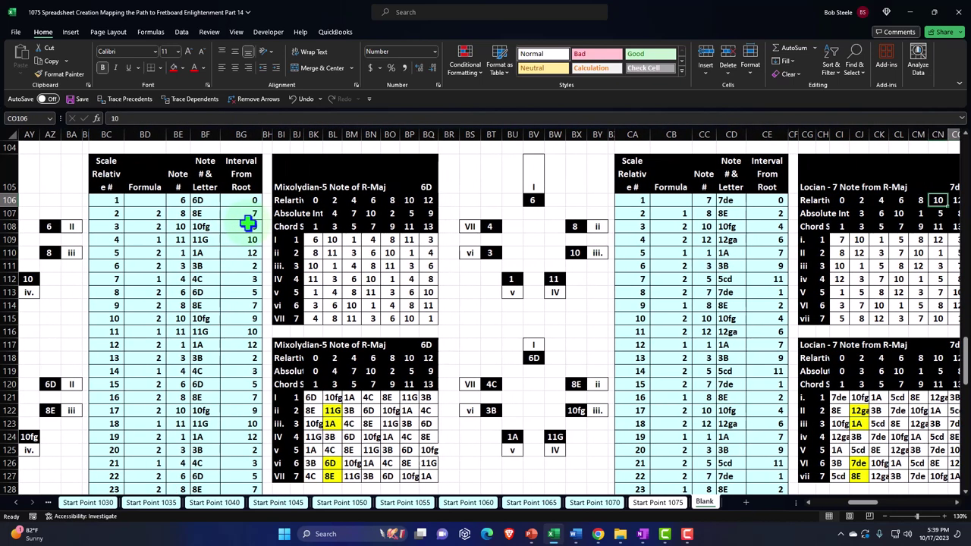
key(Left)
key(Left)
key(Left)
key(Left)
key(Left)
key(Left)
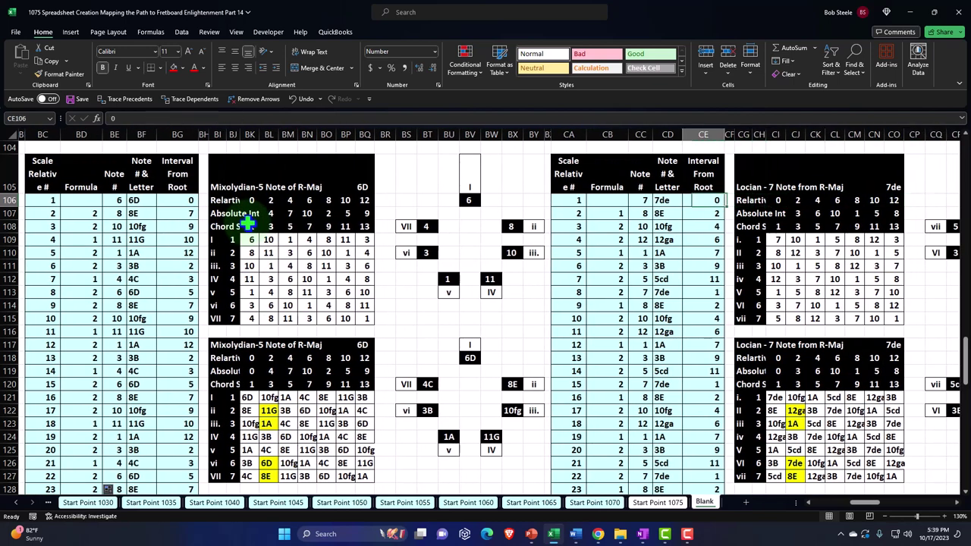
text(=)
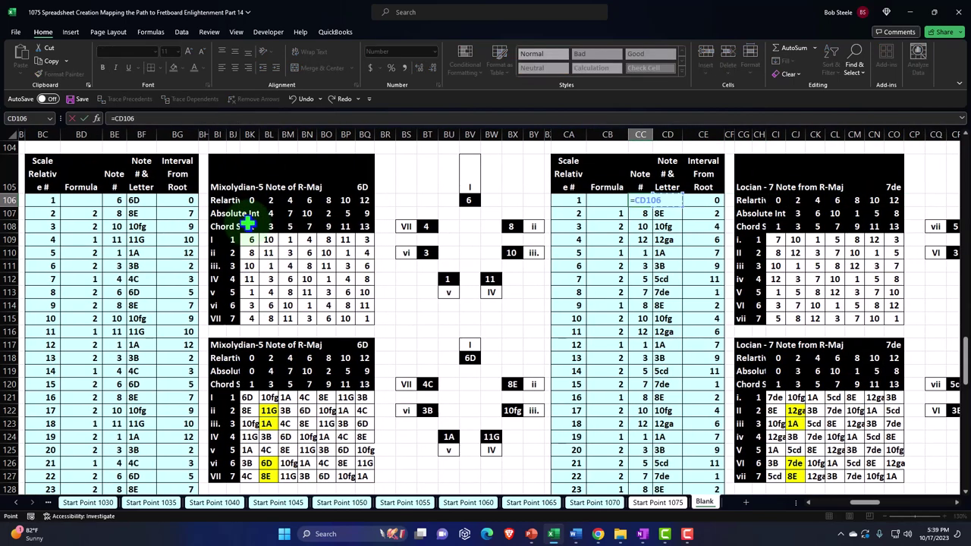
key(Right)
key(Right)
key(Right)
key(Right)
key(Right)
key(Right)
key(Right)
key(Right)
key(Right)
key(Right)
key(Right)
key(Right)
key(Right)
key(Right)
key(Right)
key(Right)
key(Right)
key(Right)
key(Right)
key(Right)
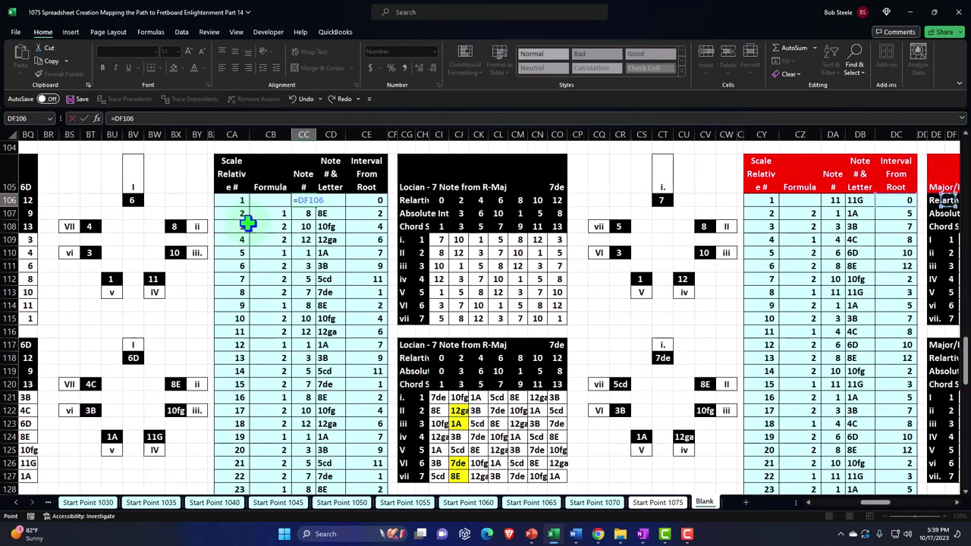
key(Right)
key(Right)
key(Right)
key(Right)
key(Right)
key(Right)
key(Right)
key(Right)
key(Right)
key(Right)
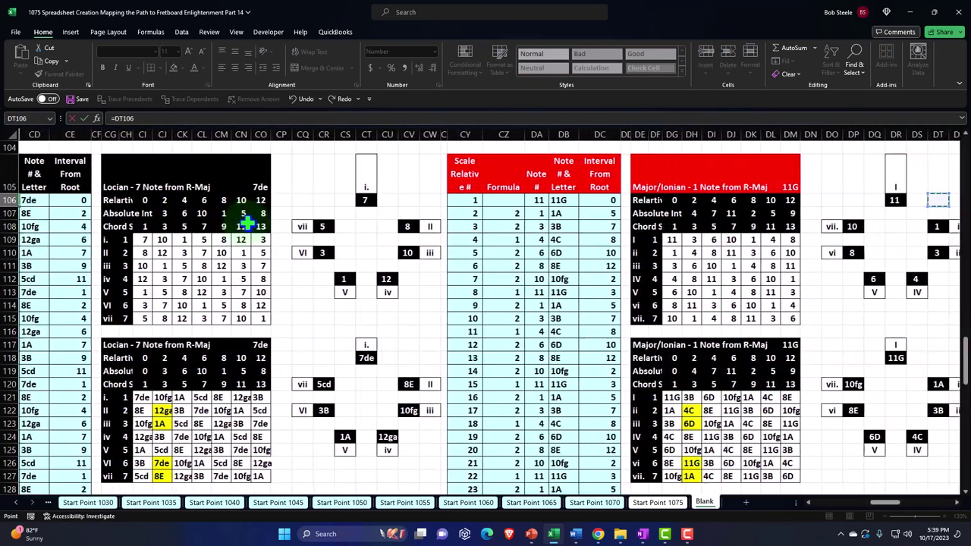
key(Down)
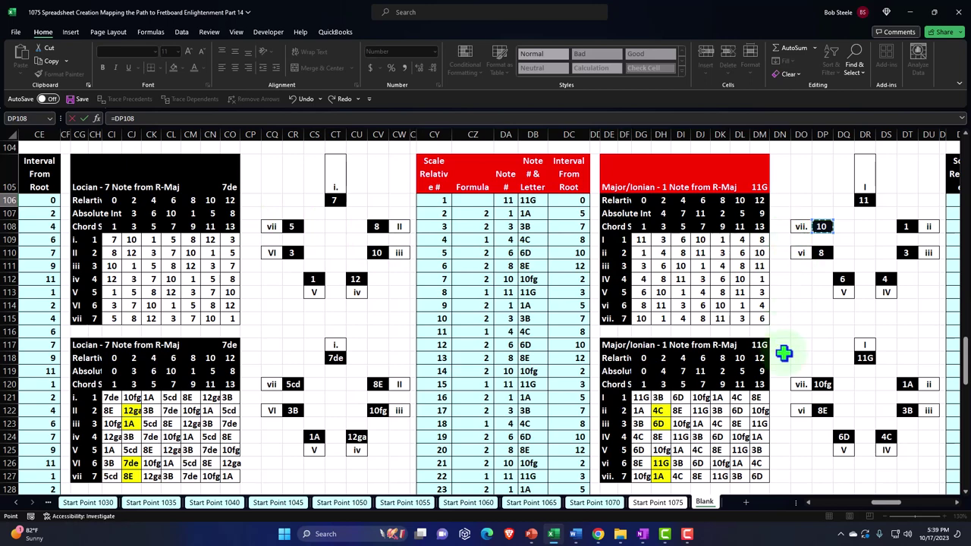
key(Escape)
Step: Look back along row 107 past the Mixolydian table to the fretboard grid, and review the Lydian tables and circle diagrams
key(Left)
key(Left)
key(Left)
key(Left)
key(Left)
key(Left)
key(Left)
key(Left)
key(Left)
key(Left)
key(Left)
key(Left)
key(Left)
key(Left)
key(Left)
key(Left)
key(Left)
key(Left)
key(Left)
key(Left)
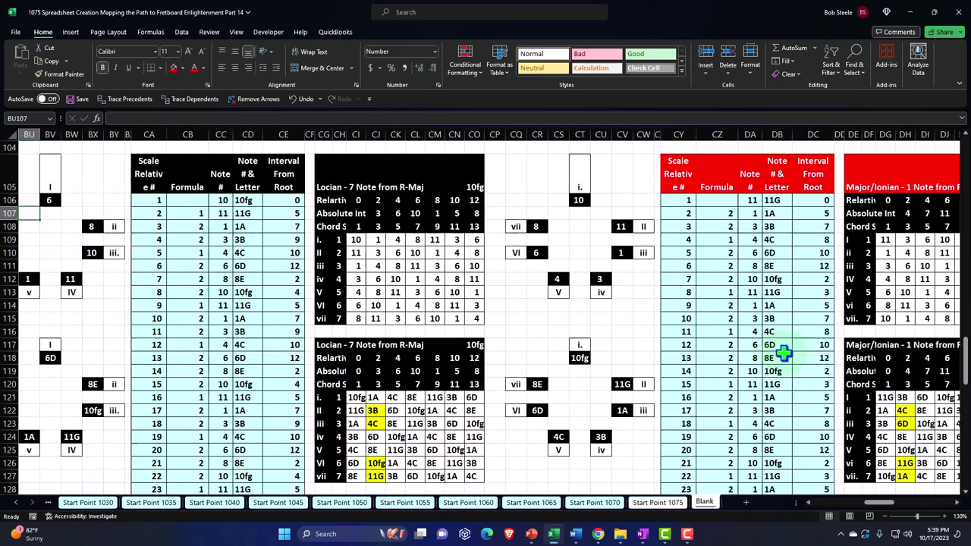
key(Left)
key(Left)
key(Left)
key(Left)
key(Left)
key(Left)
key(Left)
key(Left)
key(Left)
key(Left)
key(Left)
key(Left)
key(Left)
key(Left)
key(Left)
key(Left)
key(Left)
key(Left)
key(Left)
key(Left)
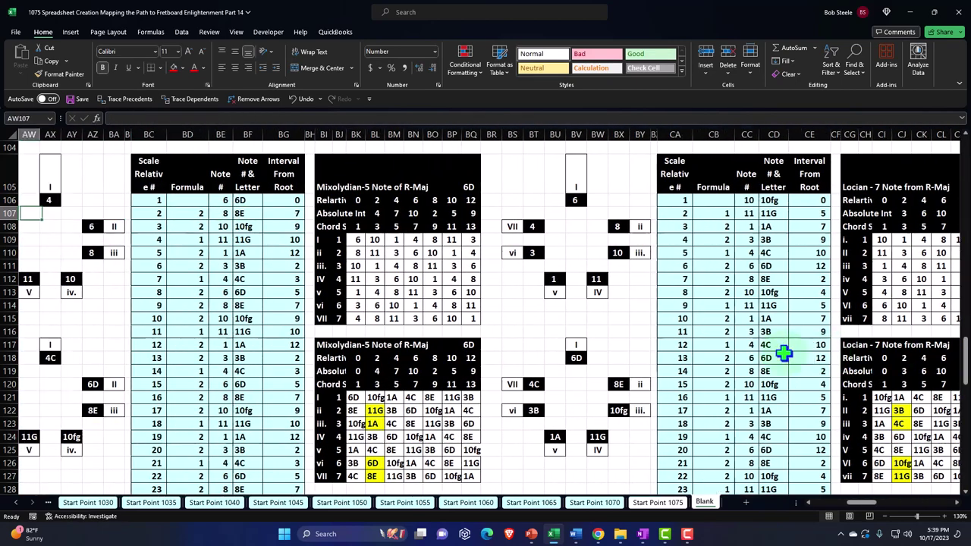
key(Left)
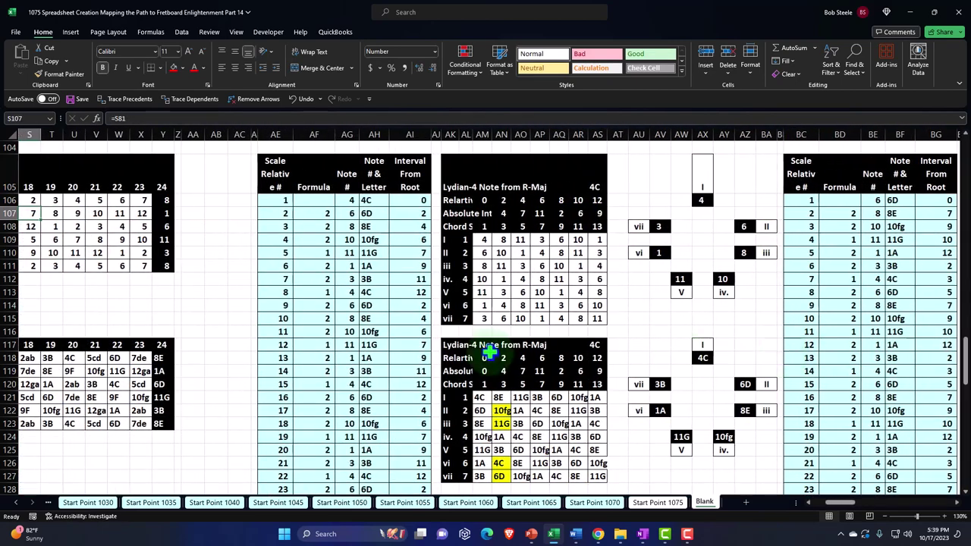
scroll(442, 349, up, 3)
drag(274, 292, 749, 418)
click(739, 293)
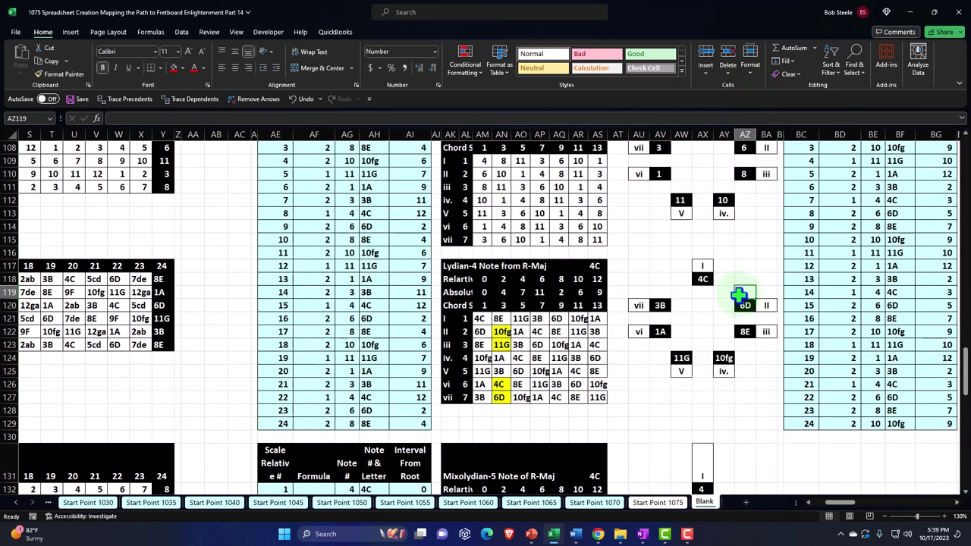
Step: Copy the Mixolydian table block with its circle diagrams starting at AE131, and paste it at BC131
scroll(736, 295, down, 5)
scroll(633, 307, down, 2)
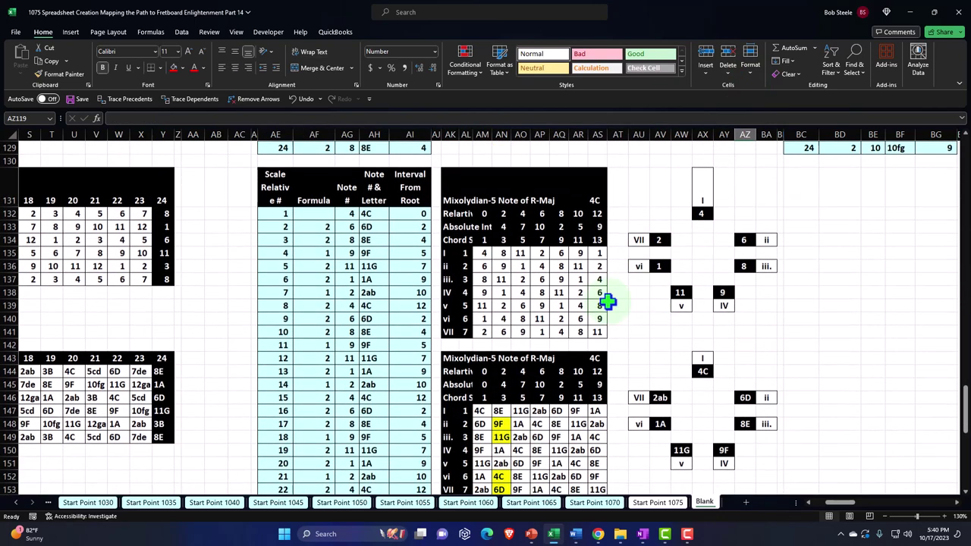
drag(277, 185, 768, 446)
key(ctrl+c)
scroll(774, 424, up, 3)
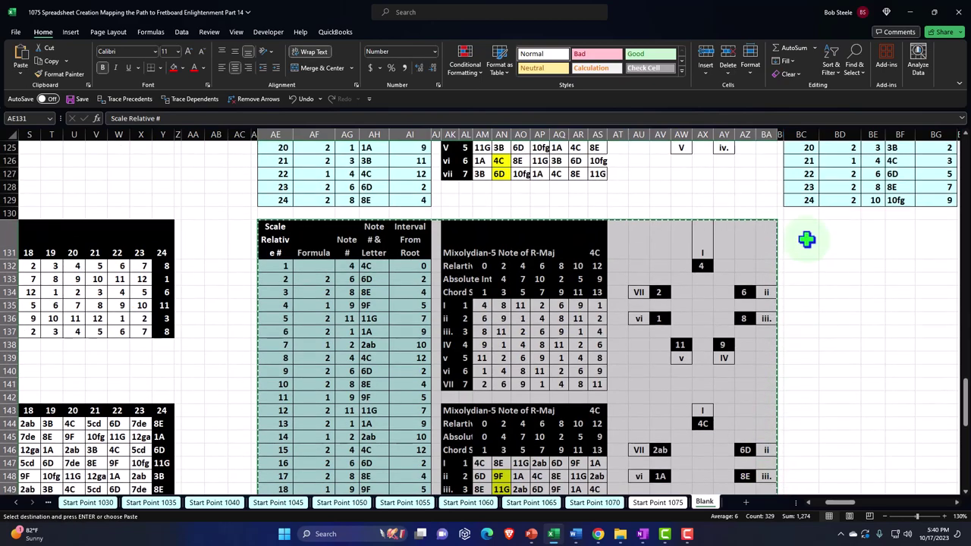
click(804, 238)
key(ctrl+v)
Step: Paste the copied table block beneath each remaining mode table along row 131, from CA131 through FS131
drag(838, 503, 927, 507)
click(347, 234)
key(ctrl+v)
click(445, 251)
key(ctrl+v)
click(444, 238)
key(ctrl+v)
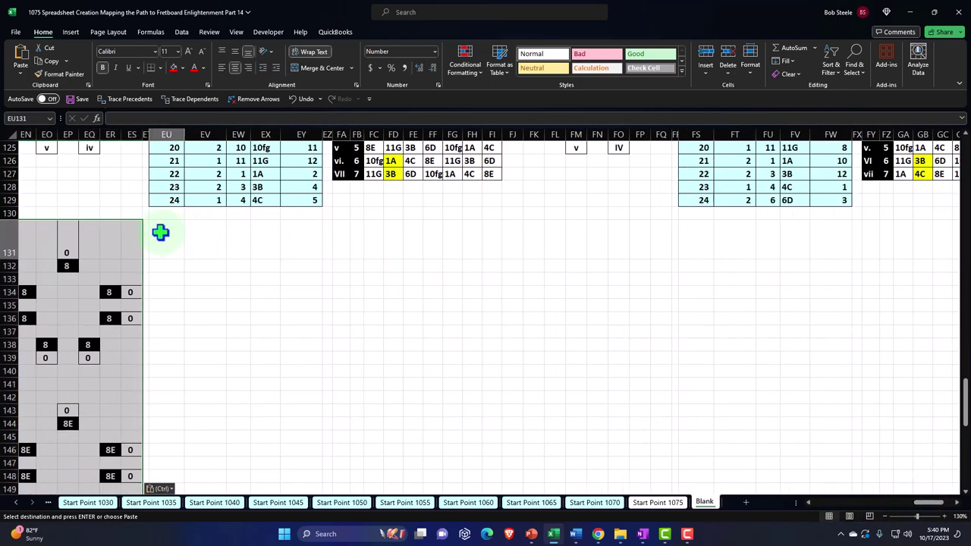
click(158, 230)
key(ctrl+v)
click(698, 247)
key(ctrl+v)
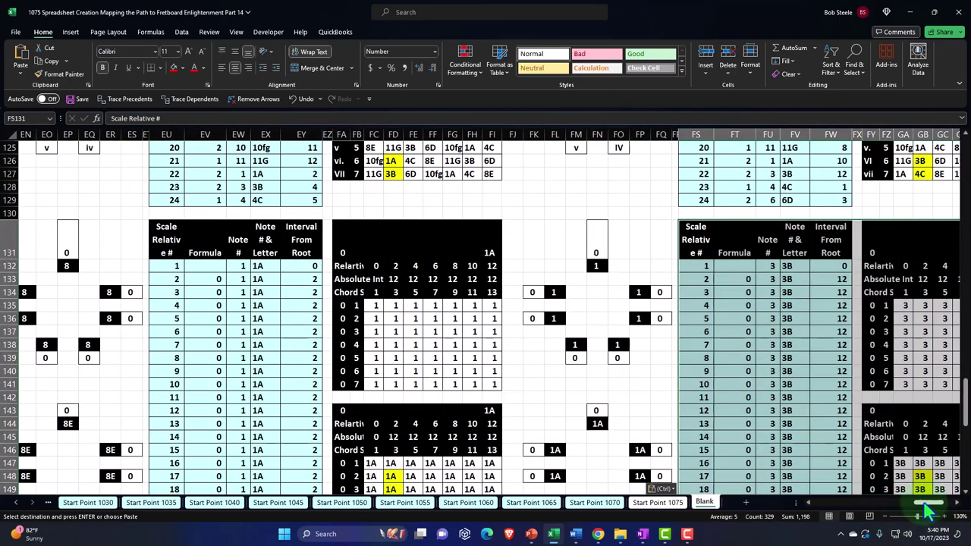
Step: Replace the title formula in CG131, beside the Locian table's circle diagram, with a reference to a cell higher up in column CG
drag(924, 507, 840, 523)
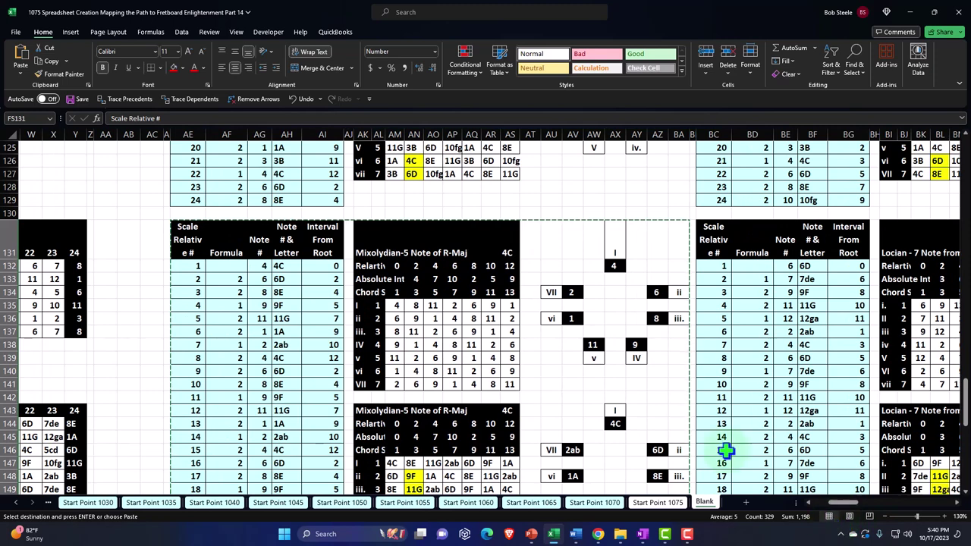
click(373, 252)
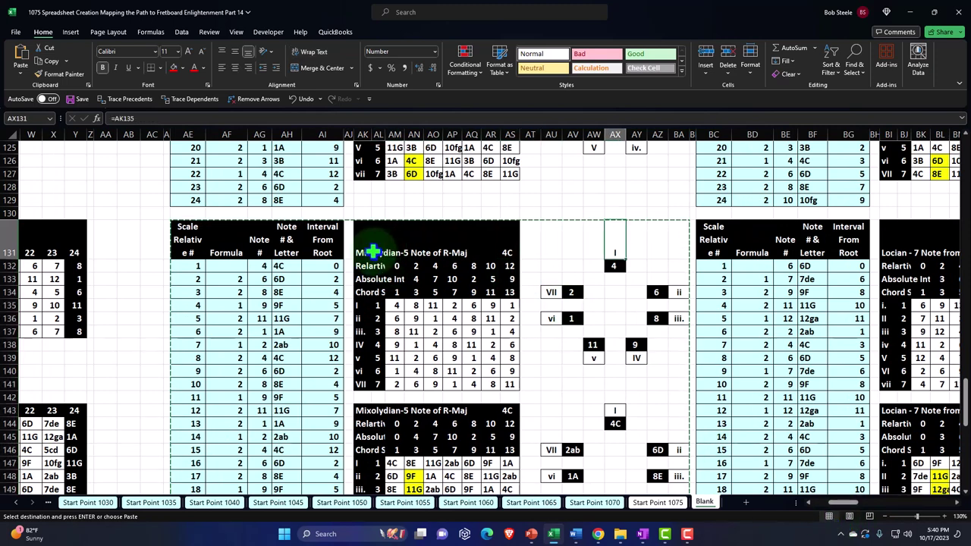
key(Right)
key(Right)
key(Right)
key(Right)
key(Right)
key(Right)
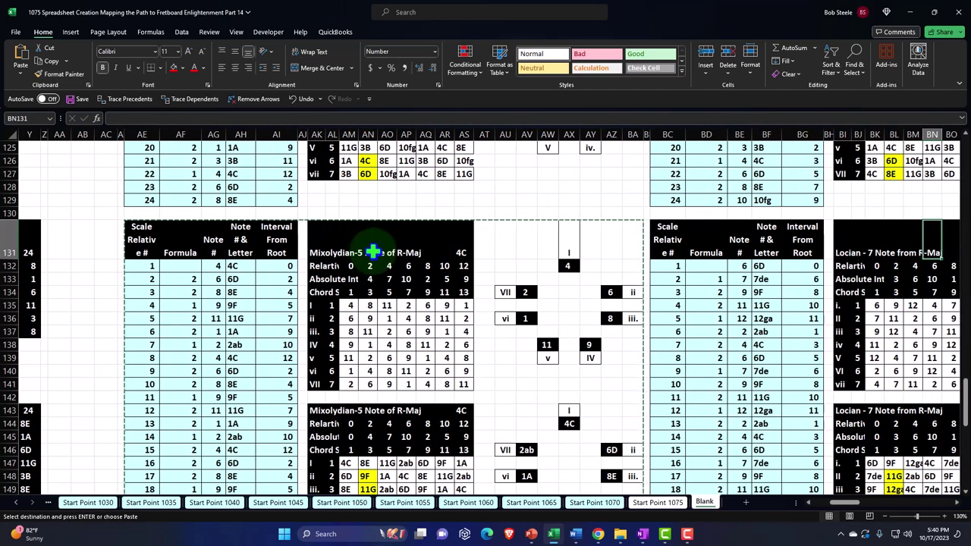
key(Right)
key(Right)
key(Right)
key(Right)
key(Right)
key(Right)
key(Right)
key(Right)
key(Right)
key(Right)
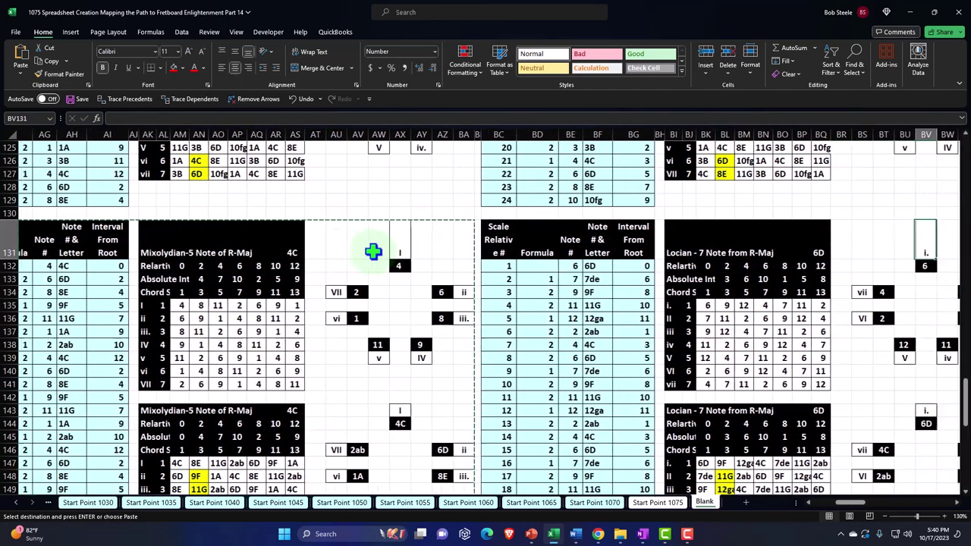
key(Right)
key(Right)
key(Right)
key(Right)
key(Right)
key(Right)
key(Right)
key(Right)
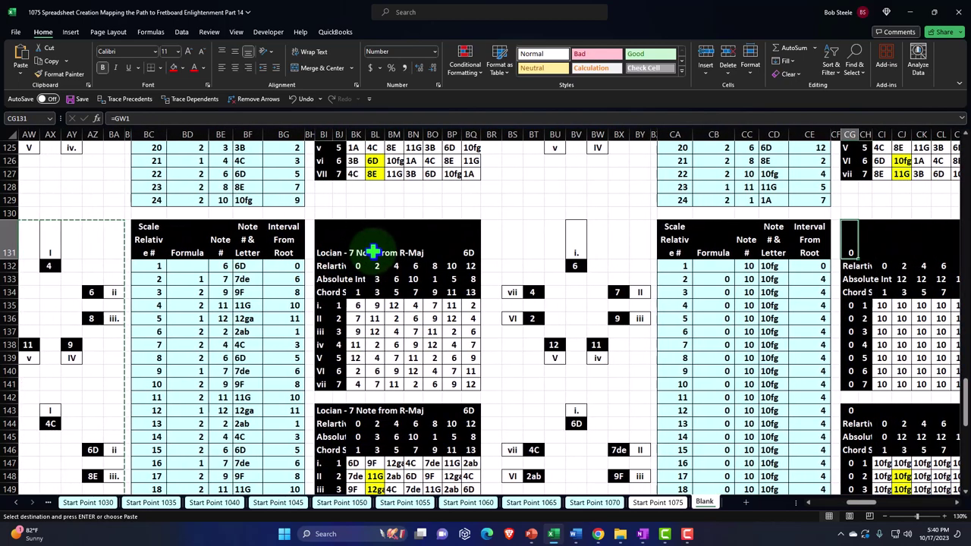
text(=)
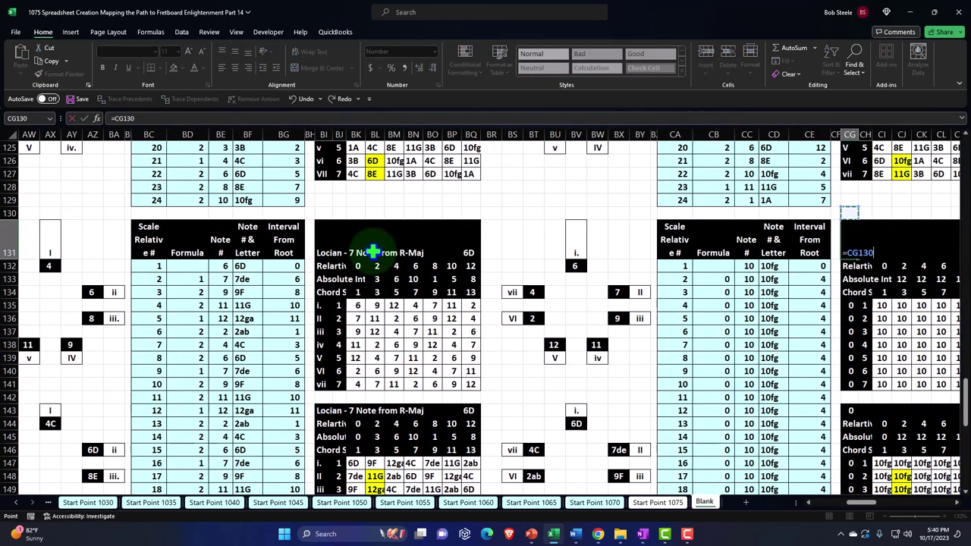
key(Up)
key(Up)
key(Up)
key(Up)
key(Up)
key(Up)
key(Up)
key(Up)
key(Up)
key(Up)
key(Up)
key(Up)
key(Up)
key(Up)
key(Up)
key(Up)
key(Up)
key(Up)
key(Up)
key(Up)
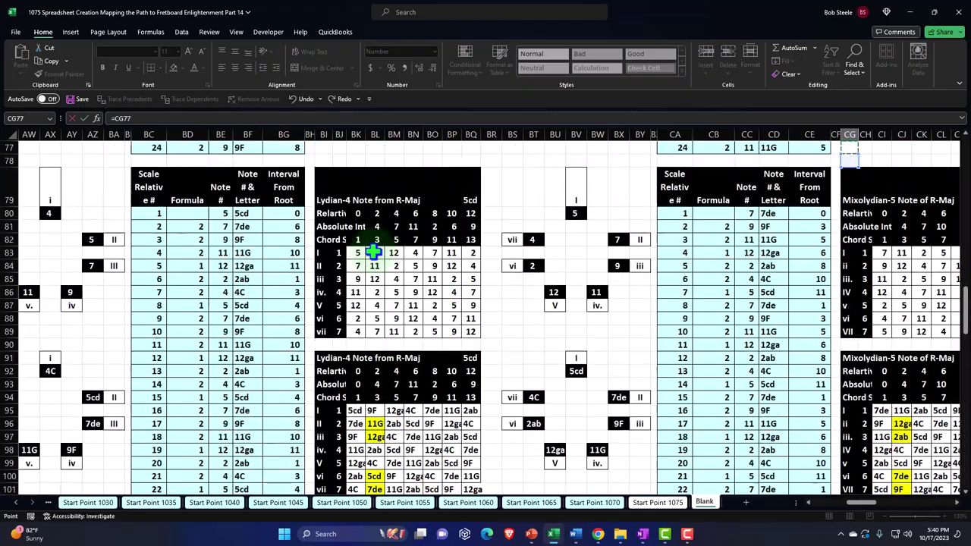
Step: Link the title cell CG131 of the new chord table to the Major/Ionian title in AK1 with the formula =AK1
key(Up)
key(Up)
key(Up)
key(Up)
key(Up)
key(Up)
key(Up)
key(Up)
key(Up)
key(Up)
key(Up)
key(Up)
key(Up)
key(Up)
key(Up)
key(Up)
key(Up)
key(Up)
key(Up)
key(Up)
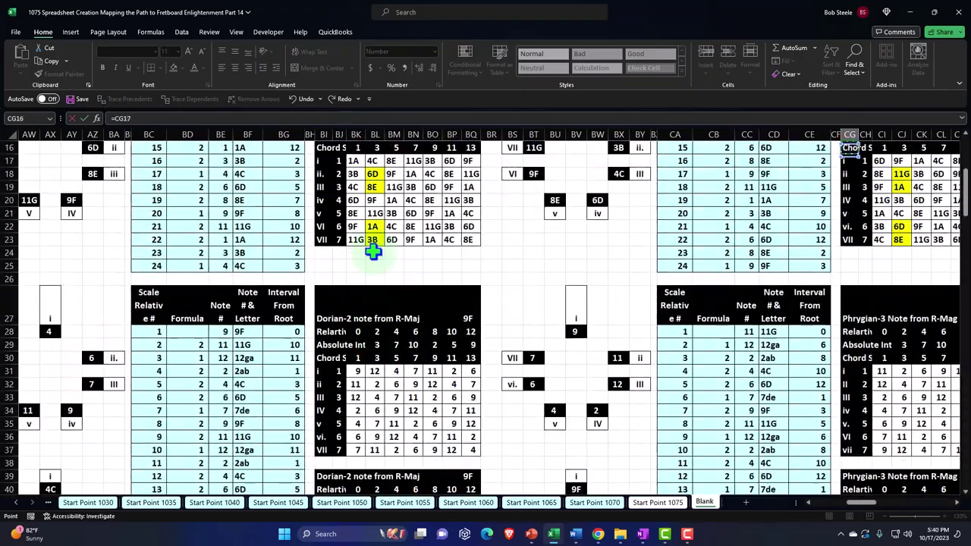
key(Up)
key(Up)
key(Up)
key(Up)
key(Up)
key(Up)
key(Up)
key(Up)
key(Up)
key(Up)
key(Up)
key(Up)
key(Up)
key(Up)
key(Up)
key(Up)
key(Left)
key(Left)
key(Left)
key(Left)
key(Left)
key(Left)
key(Left)
key(Left)
key(Left)
key(Left)
key(Left)
key(Left)
key(Left)
key(Left)
key(Left)
key(Left)
key(Left)
key(Left)
key(Left)
key(Left)
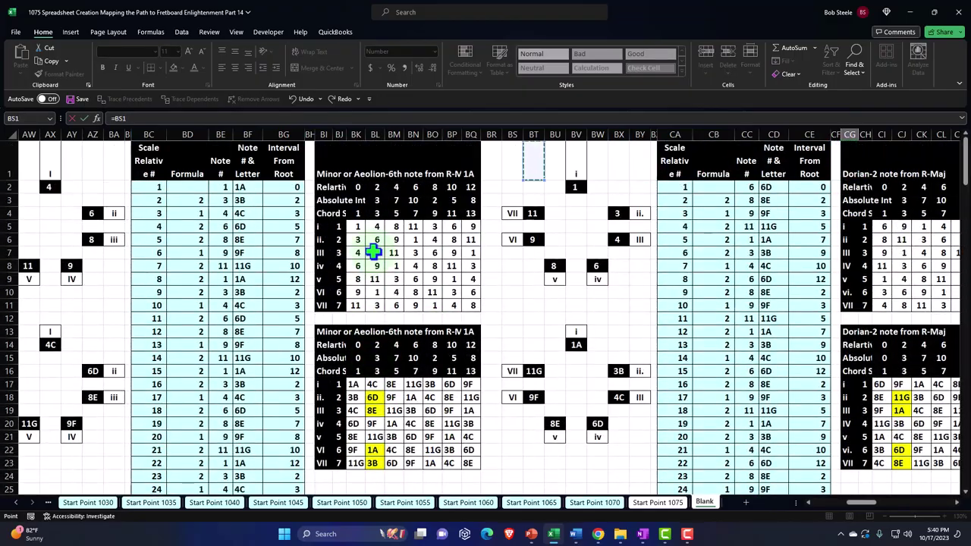
key(Left)
key(Left)
key(Left)
key(Left)
key(Left)
key(Left)
key(Left)
key(Left)
key(Left)
key(Left)
key(Left)
key(Left)
key(Left)
key(Left)
key(Left)
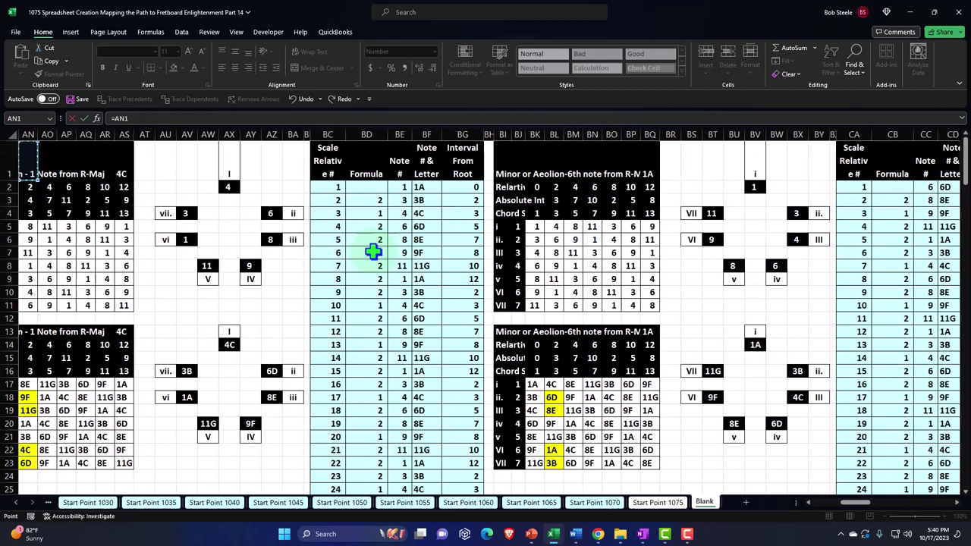
key(Right)
key(Right)
key(Right)
key(Right)
key(Right)
key(Right)
key(Right)
key(Right)
key(Right)
key(Right)
key(Right)
key(Right)
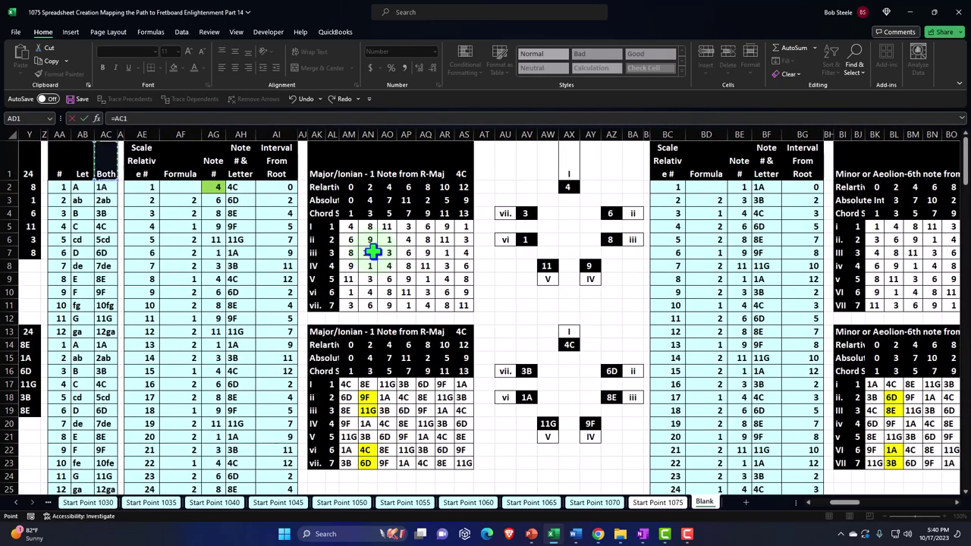
key(Escape)
Step: Fill the header cells of the new chord table (CG131:CO131) and its scale table (CA131:CE131) with red
key(Right)
key(Right)
key(Right)
key(Right)
key(Right)
key(Right)
key(Right)
key(Right)
key(Right)
key(Right)
key(Right)
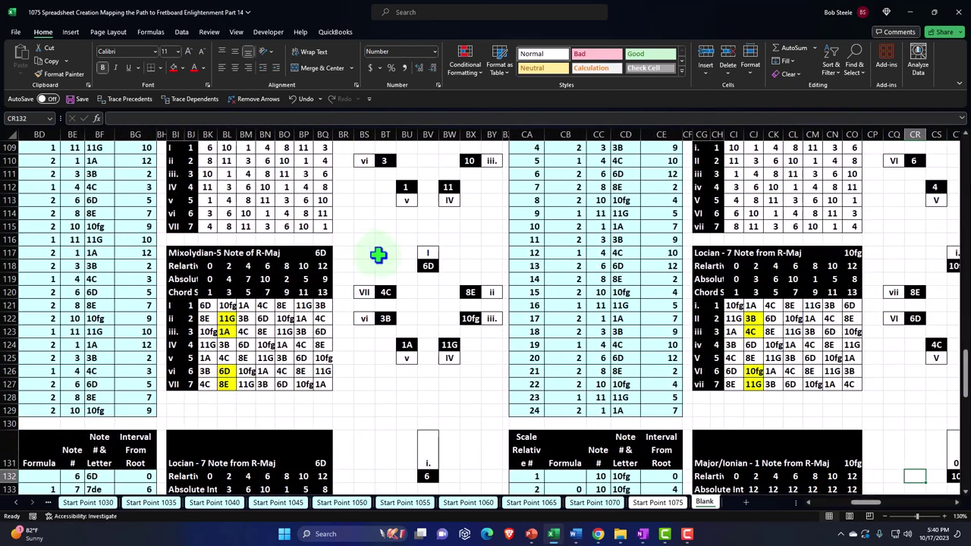
scroll(380, 256, down, 4)
drag(703, 289, 856, 298)
click(173, 68)
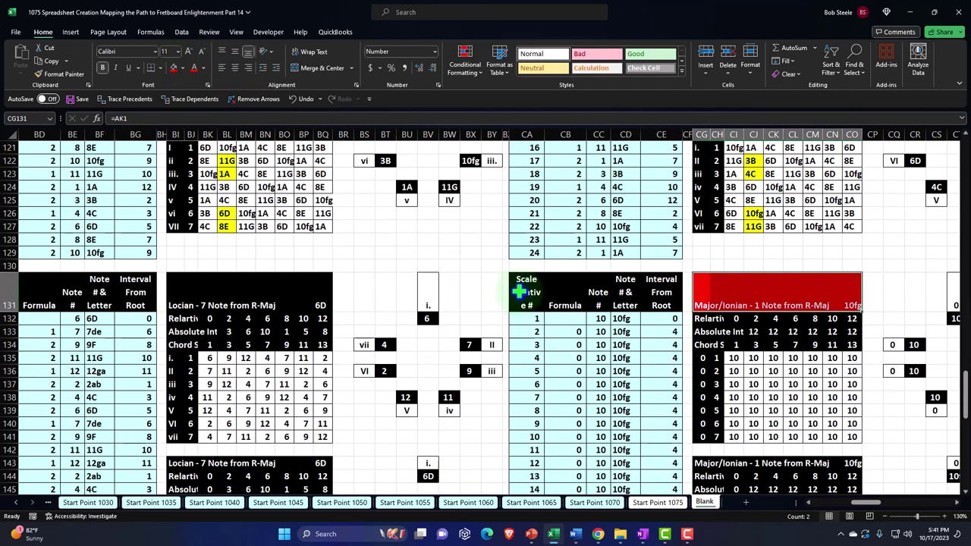
drag(523, 292, 662, 295)
click(174, 68)
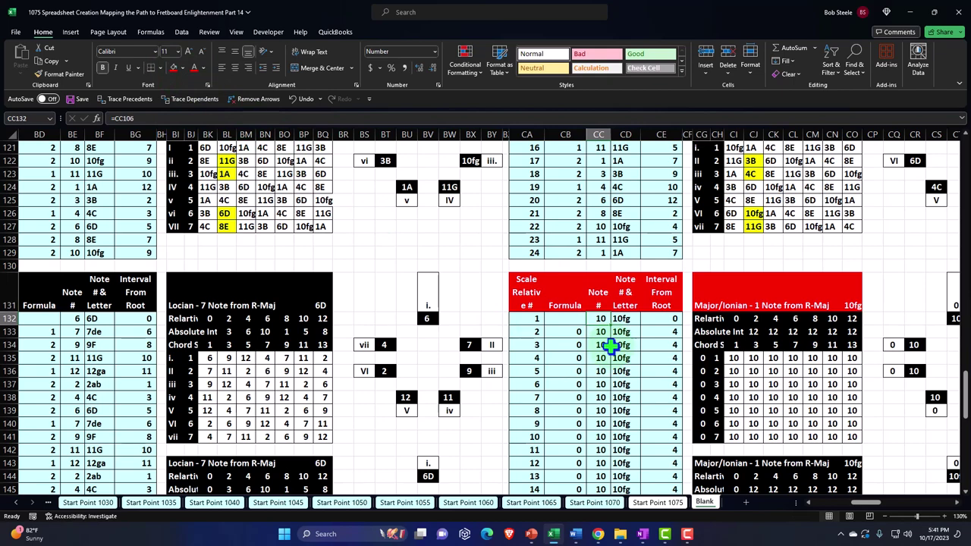
Step: Examine the scale and chord tables along row 131 and back up to the first Major/Ionian set at row 1
key(Left)
key(Left)
key(Left)
key(Left)
key(Left)
key(Left)
key(Left)
key(Left)
key(Left)
key(Left)
key(Left)
key(Left)
key(Left)
key(Left)
key(Left)
key(Left)
key(Left)
key(Left)
key(Left)
key(Left)
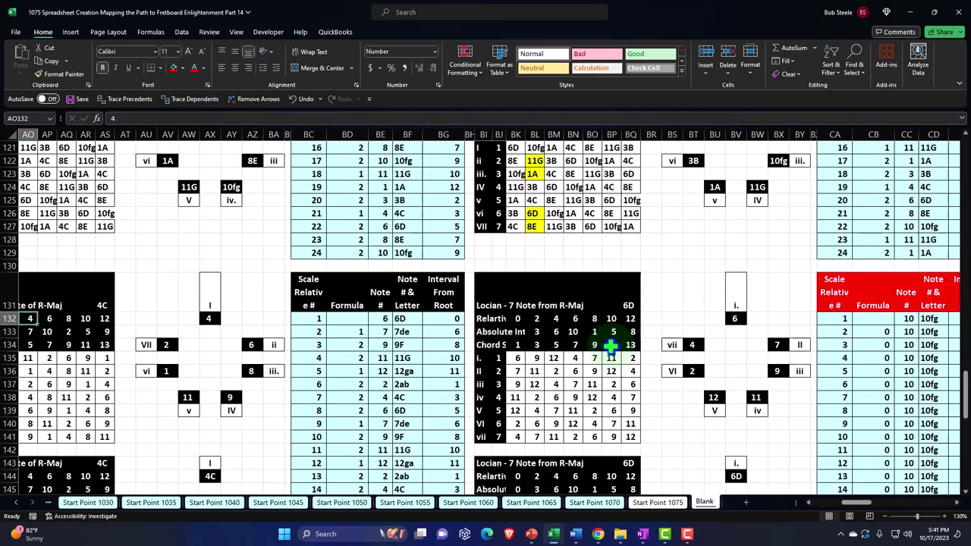
key(Left)
key(Left)
key(Left)
key(Left)
key(Left)
key(Left)
key(Left)
key(Left)
key(Left)
key(Left)
key(Left)
key(Left)
key(Left)
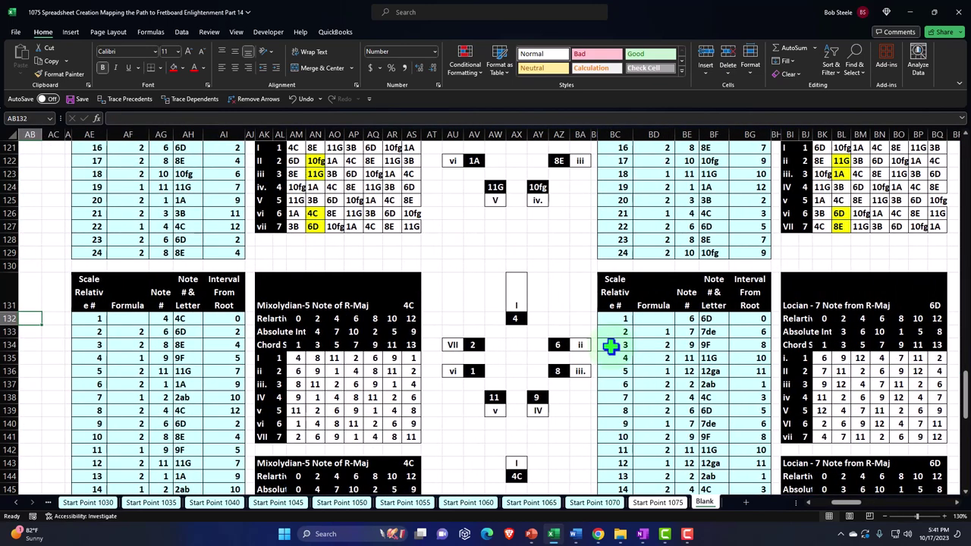
scroll(509, 379, up, 17)
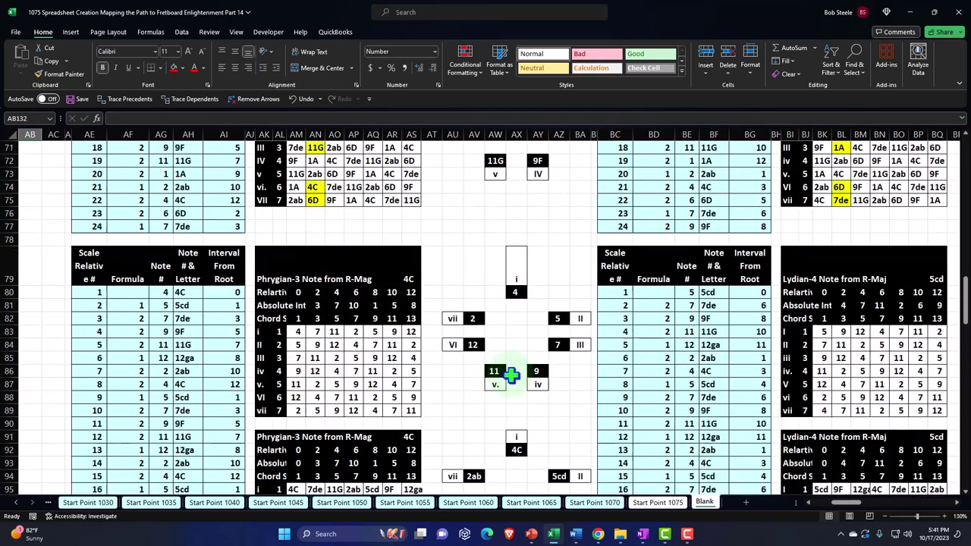
scroll(510, 374, up, 20)
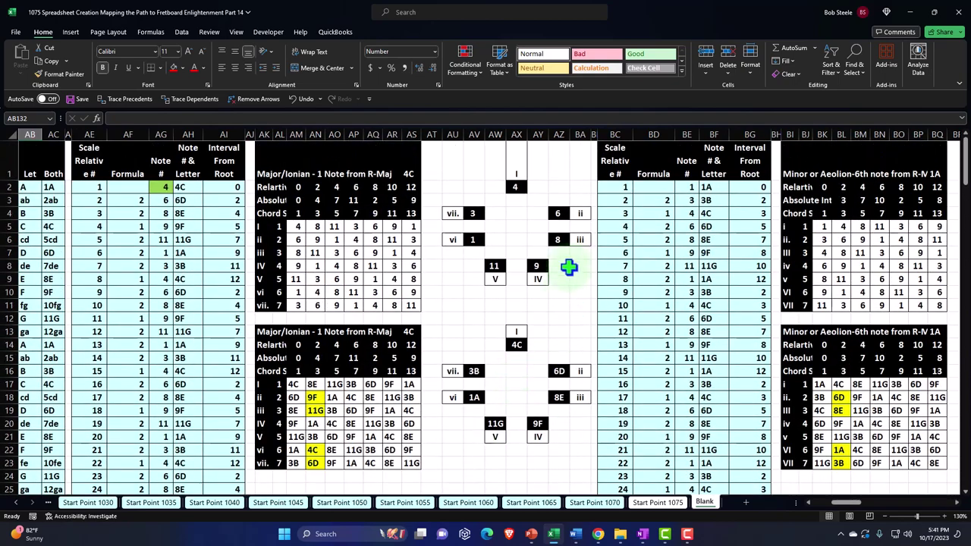
Step: Look across row 6 from the Major/Ionian chord wheel to the neighbouring Minor/Aeolian scale and chord tables
click(570, 240)
key(Right)
key(Right)
key(Right)
key(Right)
key(Right)
key(Right)
key(Right)
key(Right)
key(Right)
key(Right)
key(Right)
key(Right)
key(Right)
key(Right)
key(Right)
key(Right)
key(Right)
key(Right)
key(Right)
key(Right)
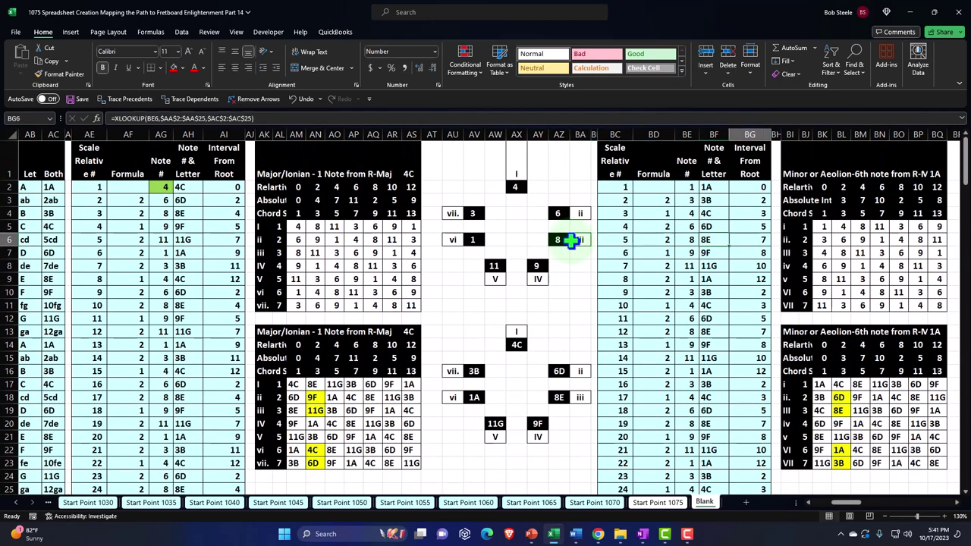
Step: Examine the mode tables across row 6 from Minor/Aeolian to Mixolydian, including cells FO9 and FO20 of the Mixolydian chord wheels
key(Right)
key(Right)
key(Right)
key(Right)
key(Right)
key(Right)
key(Right)
key(Right)
key(Right)
key(Right)
key(Right)
key(Right)
key(Right)
key(Right)
key(Right)
key(Right)
key(Right)
key(Right)
key(Right)
key(Right)
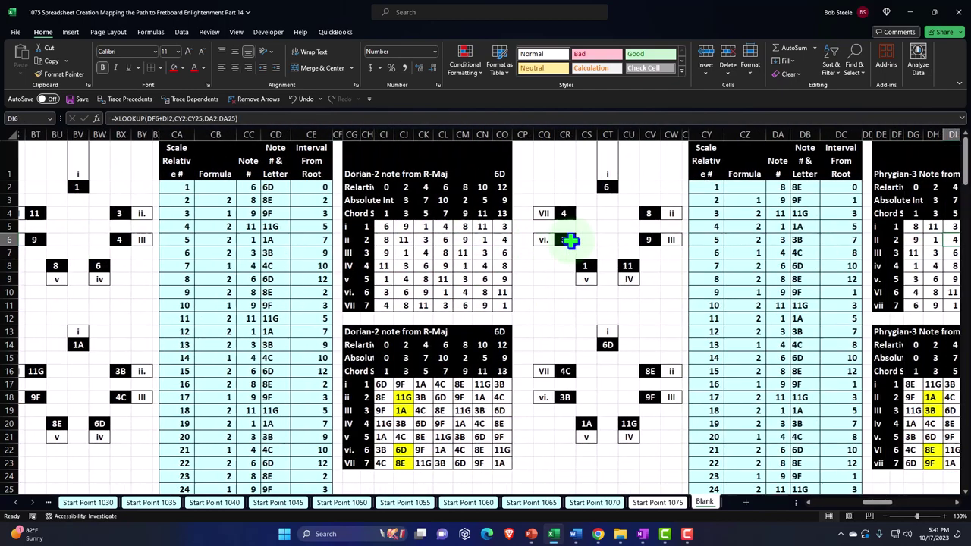
key(Right)
key(Right)
key(Right)
key(Right)
key(Right)
key(Right)
key(Right)
key(Right)
key(Right)
key(Right)
key(Right)
key(Right)
key(Right)
key(Right)
key(Right)
key(Right)
key(Right)
key(Right)
key(Right)
key(Right)
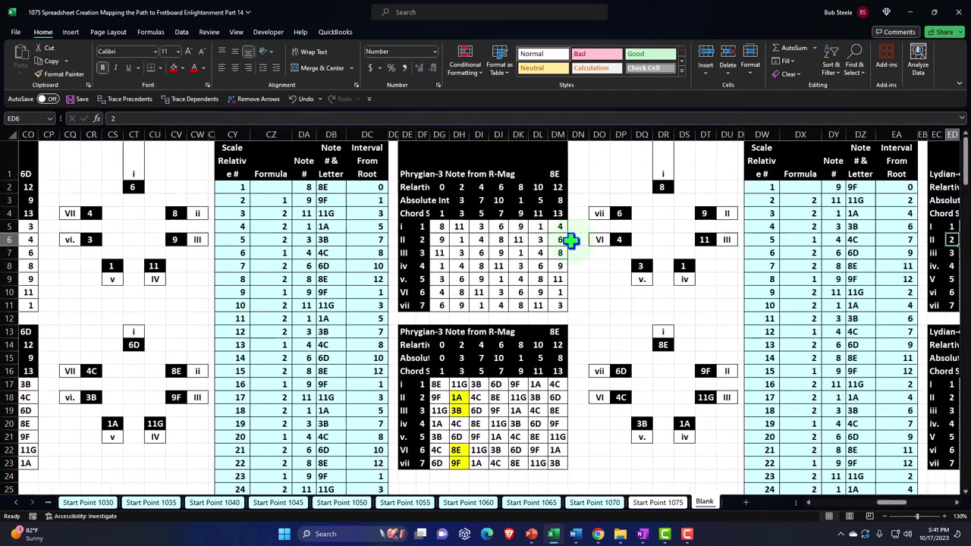
key(Right)
key(Right)
key(Right)
key(Right)
key(Right)
key(Right)
key(Right)
key(Right)
key(Right)
key(Right)
key(Right)
key(Right)
key(Right)
key(Right)
key(Right)
key(Right)
key(Right)
key(Right)
key(Right)
key(Right)
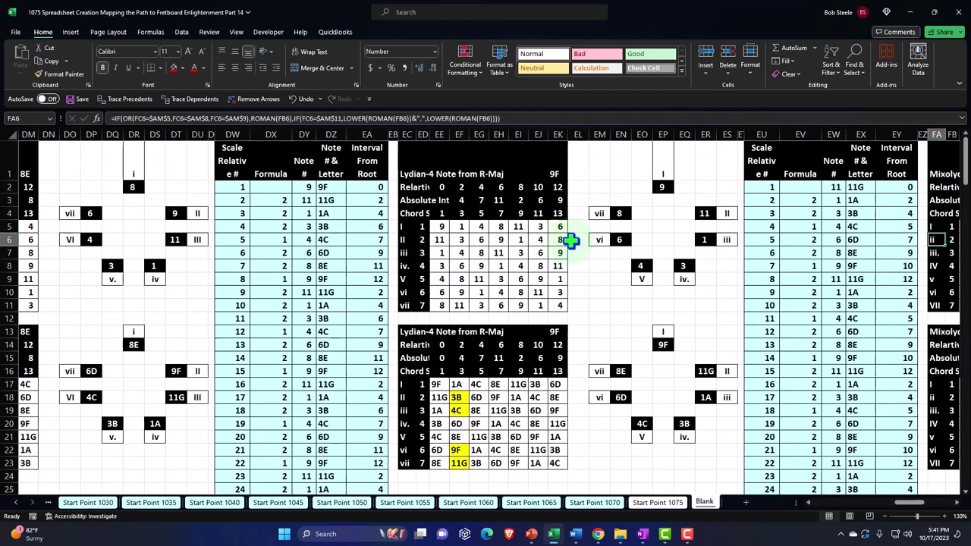
key(Right)
key(Right)
key(Right)
key(Right)
key(Right)
key(Right)
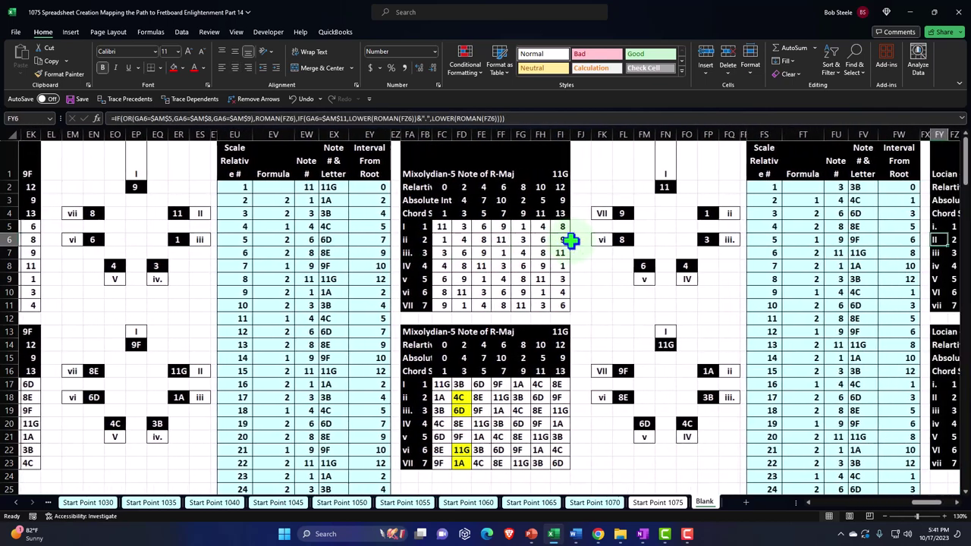
click(675, 281)
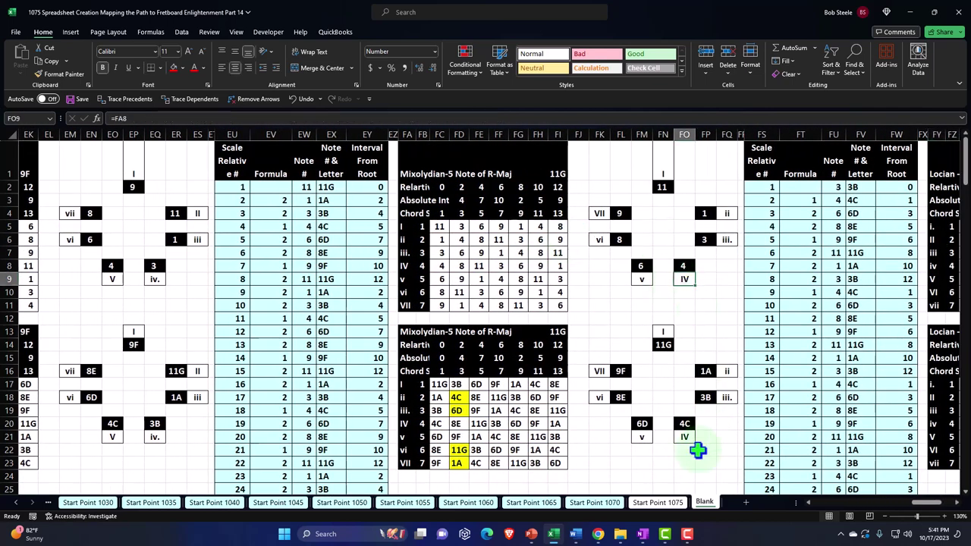
click(685, 424)
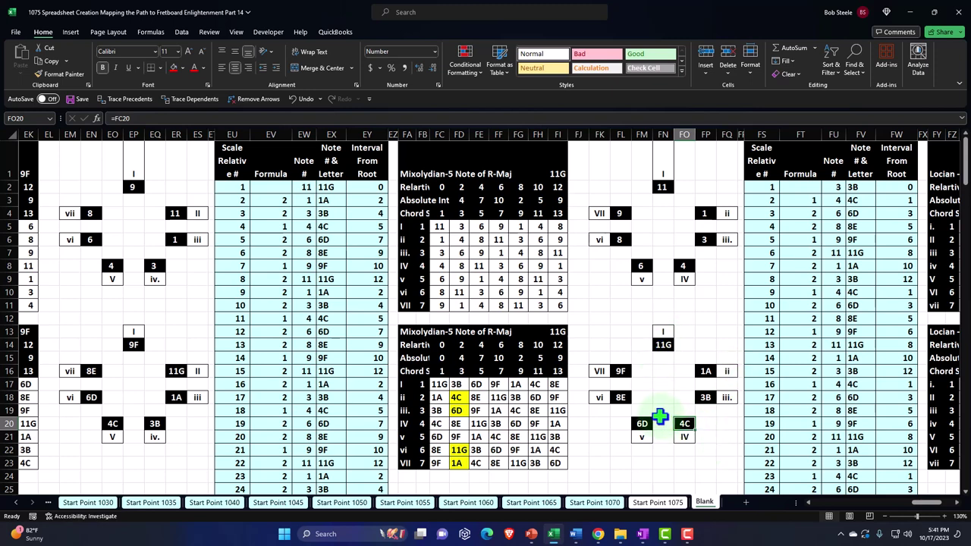
Step: Look down the same columns through the lower table sets to the block starting at row 131
scroll(660, 416, down, 17)
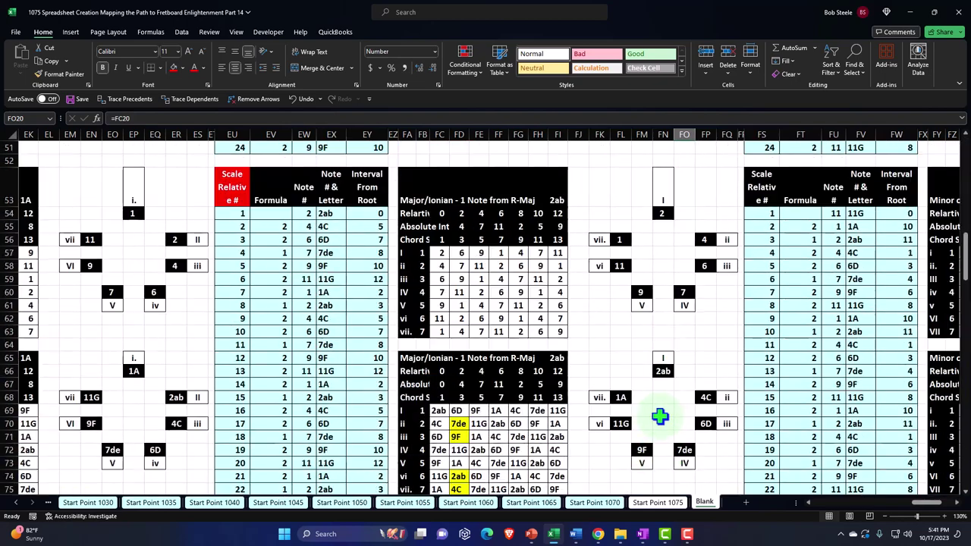
scroll(660, 415, down, 20)
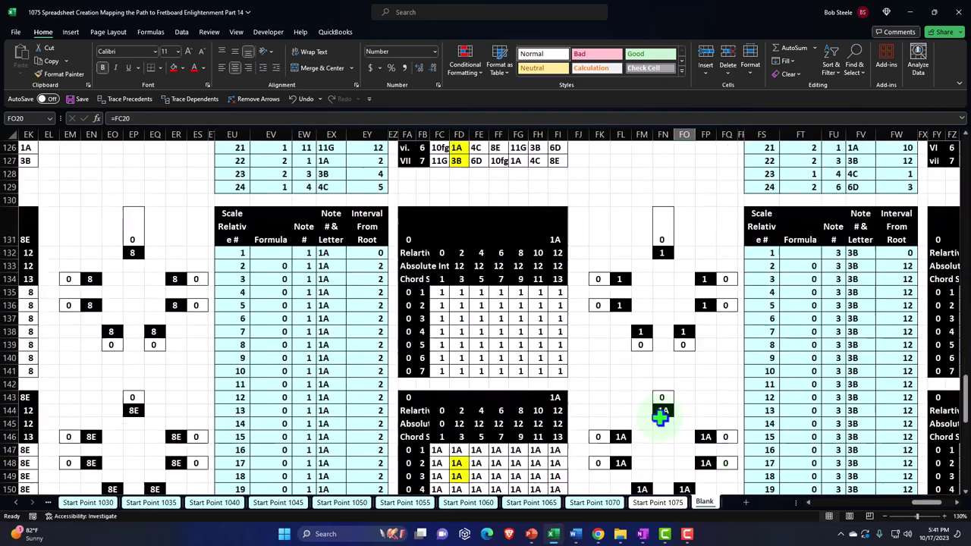
scroll(660, 416, down, 5)
scroll(658, 418, up, 4)
click(616, 336)
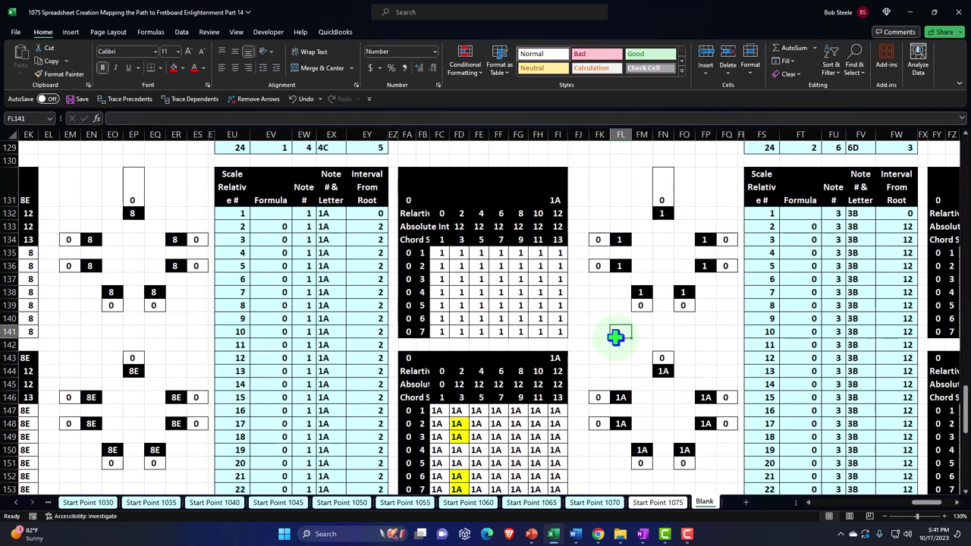
Step: Examine the row 131 block along row 141, going back from column FL to the red-headed Major/Ionian set
key(Left)
key(Left)
key(Left)
key(Left)
key(Left)
key(Left)
key(Left)
key(Left)
key(Left)
key(Left)
key(Left)
key(Left)
key(Left)
key(Left)
key(Left)
key(Left)
key(Left)
key(Left)
key(Left)
key(Left)
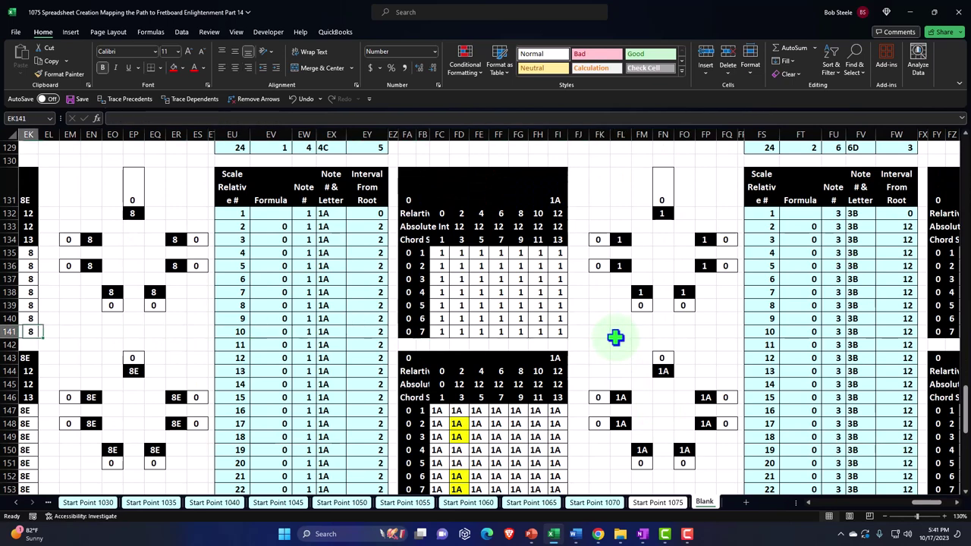
key(Left)
key(Left)
key(Left)
key(Left)
key(Left)
key(Left)
key(Left)
key(Left)
key(Left)
key(Left)
key(Left)
key(Left)
key(Left)
key(Left)
key(Left)
key(Left)
key(Left)
key(Left)
key(Left)
key(Left)
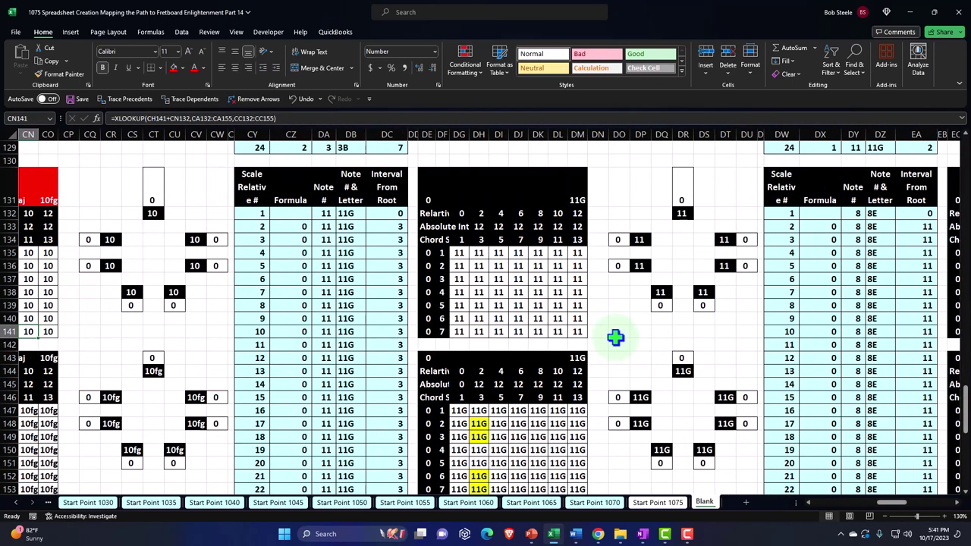
key(Left)
key(Left)
key(Left)
key(Left)
key(Left)
key(Left)
key(Left)
key(Left)
key(Left)
key(Left)
key(Left)
key(Left)
key(Left)
key(Left)
key(Left)
key(Left)
key(Left)
key(Left)
key(Left)
key(Left)
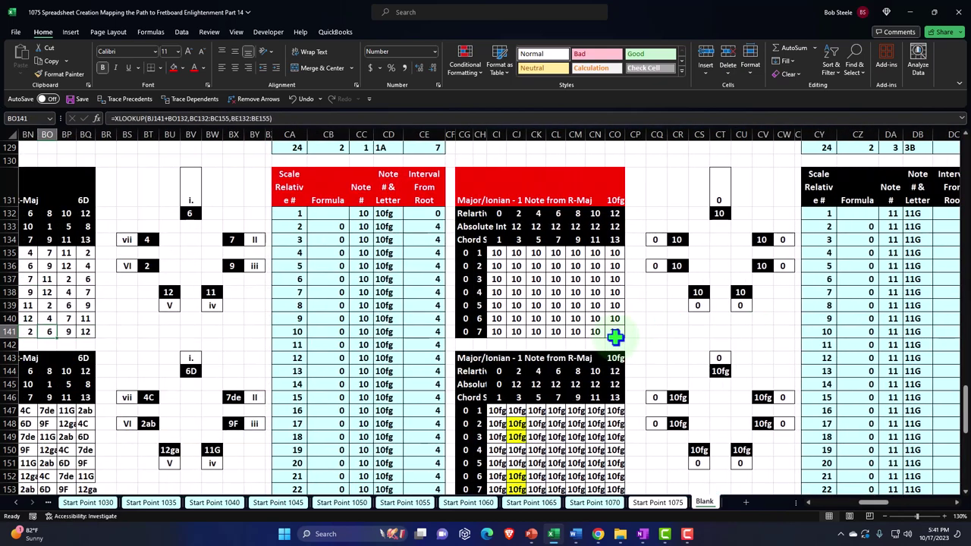
Step: Link the red-headed Major/Ionian set's starting note in CC132 to the IV note of the Mixolydian chord wheel in row 138
key(Right)
key(Right)
key(Right)
key(Right)
key(Right)
key(Right)
key(Right)
key(Right)
key(Right)
key(Right)
key(Right)
key(Right)
key(Right)
key(Right)
key(Up)
key(Up)
key(Up)
key(Up)
key(Up)
key(Up)
key(Up)
key(Up)
key(Up)
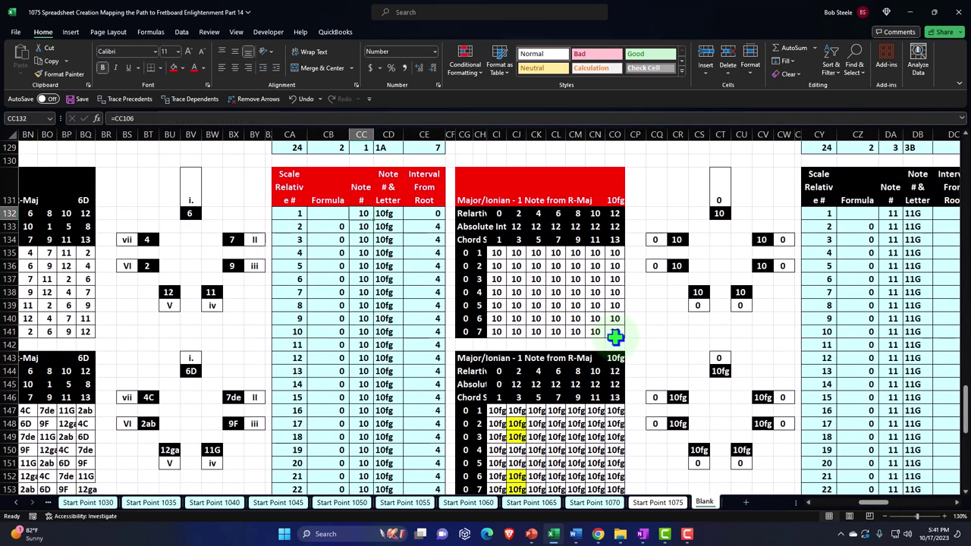
text(=)
key(Left)
key(Left)
key(Left)
key(Left)
key(Left)
key(Left)
key(Left)
key(Left)
key(Left)
key(Left)
key(Left)
key(Left)
key(Left)
key(Left)
key(Left)
key(Left)
key(Left)
key(Left)
key(Left)
key(Left)
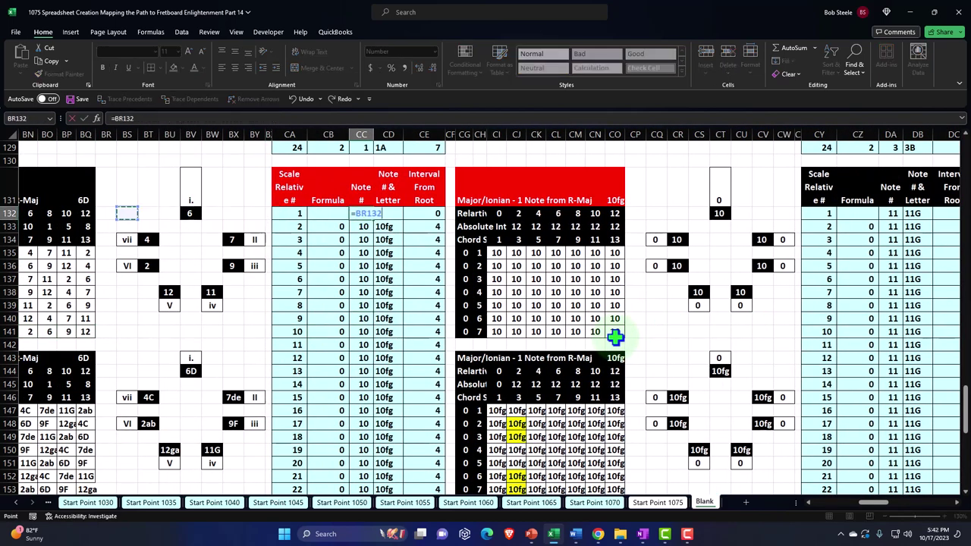
key(Left)
key(Left)
key(Left)
key(Left)
key(Left)
key(Left)
key(Left)
key(Left)
key(Left)
key(Left)
key(Left)
key(Left)
key(Left)
key(Left)
key(Left)
key(Left)
key(Left)
key(Left)
key(Left)
key(Left)
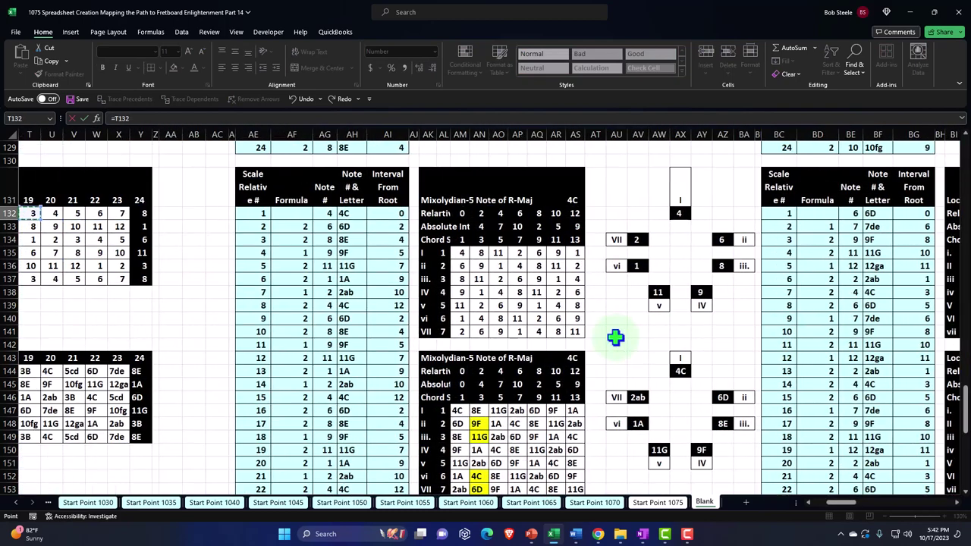
key(Right)
key(Right)
key(Right)
key(Right)
key(Right)
key(Right)
key(Right)
key(Right)
key(Right)
key(Right)
key(Right)
key(Right)
key(Right)
key(Right)
key(Right)
key(Right)
key(Right)
key(Right)
key(Right)
key(Right)
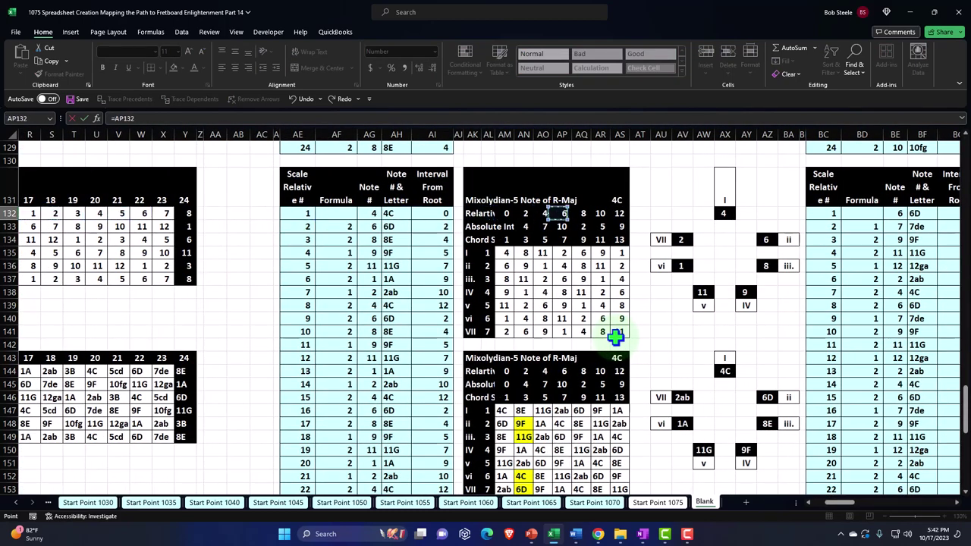
key(Down)
key(Down)
key(Down)
key(Down)
key(Down)
key(Down)
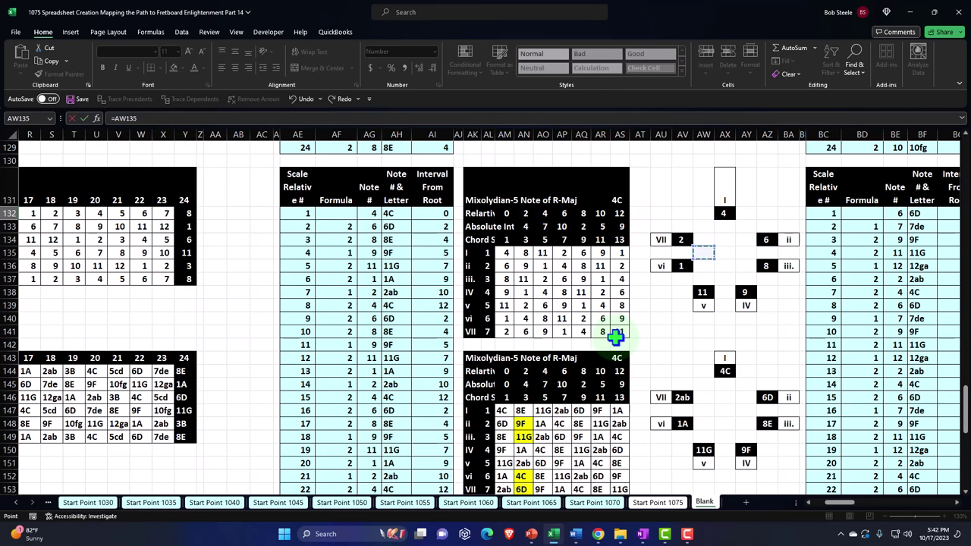
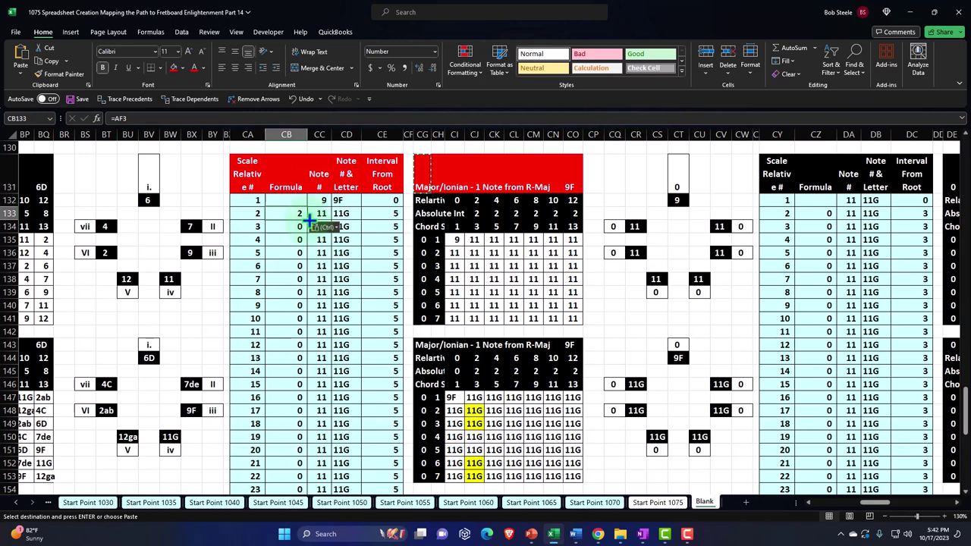
Step: Fill CB133's formula down the Major/Ionian Formula column, then paste it as a formula into CG135 and fill the chord numerals down to CG141
double_click(308, 220)
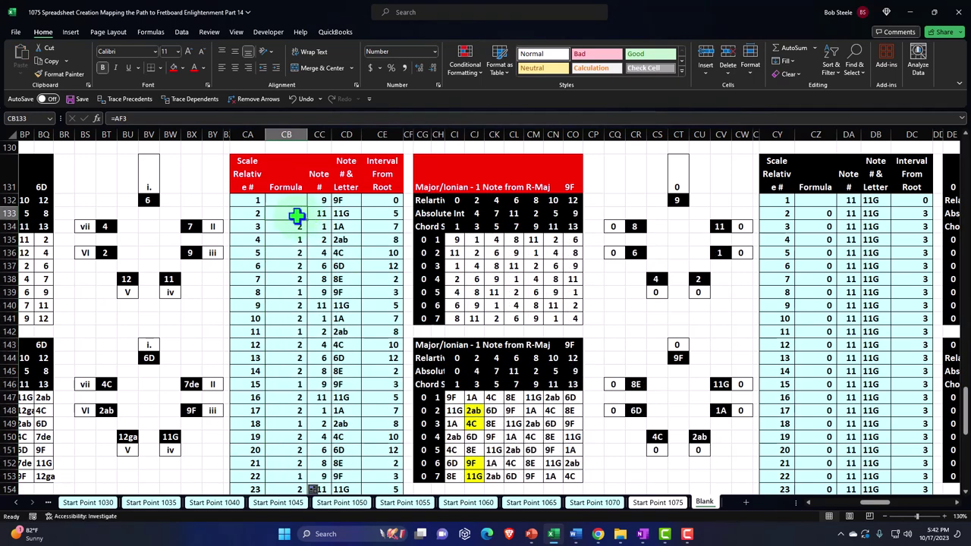
key(ctrl+c)
click(424, 239)
right_click(427, 237)
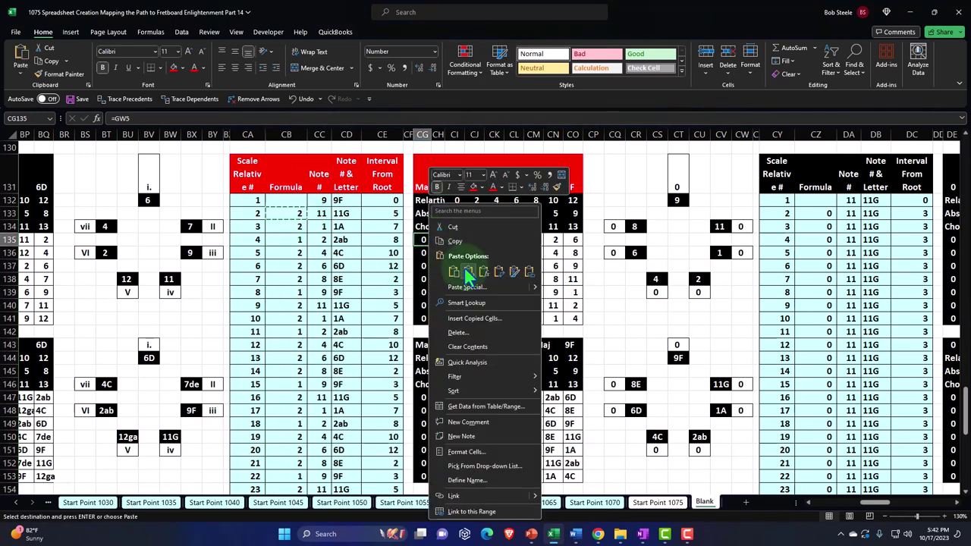
click(484, 270)
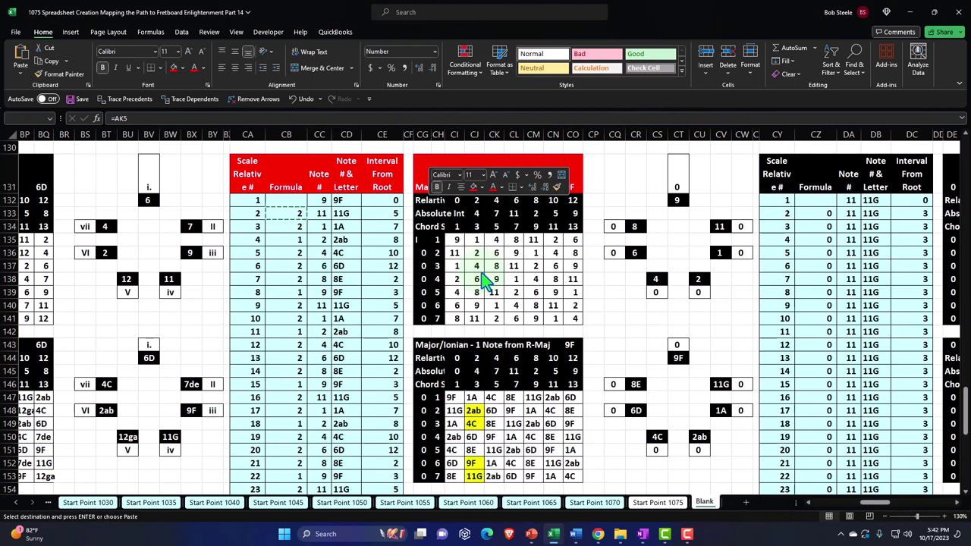
drag(430, 246, 430, 318)
Step: Copy the Major/Ionian heading formula in CG131 and paste it as a formula into DE131, giving =BI1
click(426, 180)
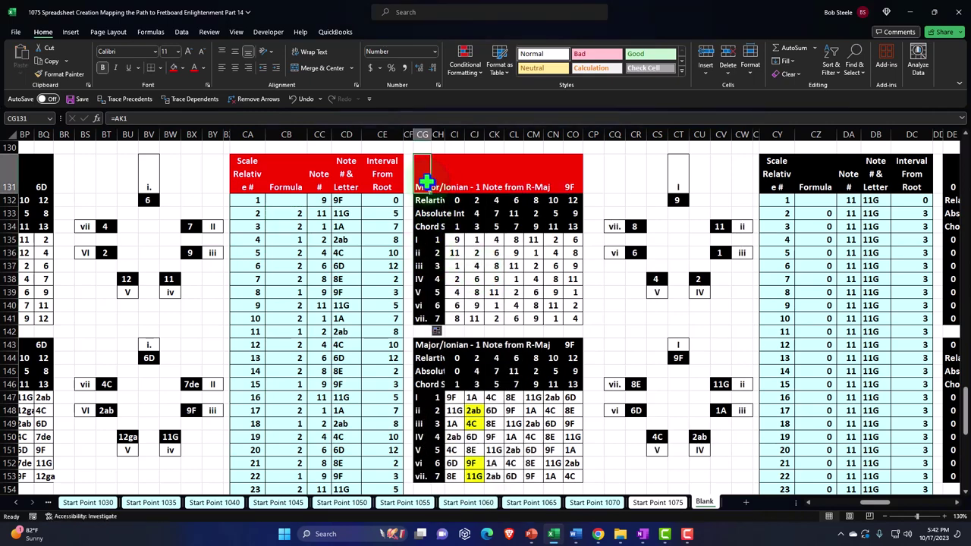
key(ctrl+c)
drag(870, 511, 883, 511)
right_click(703, 182)
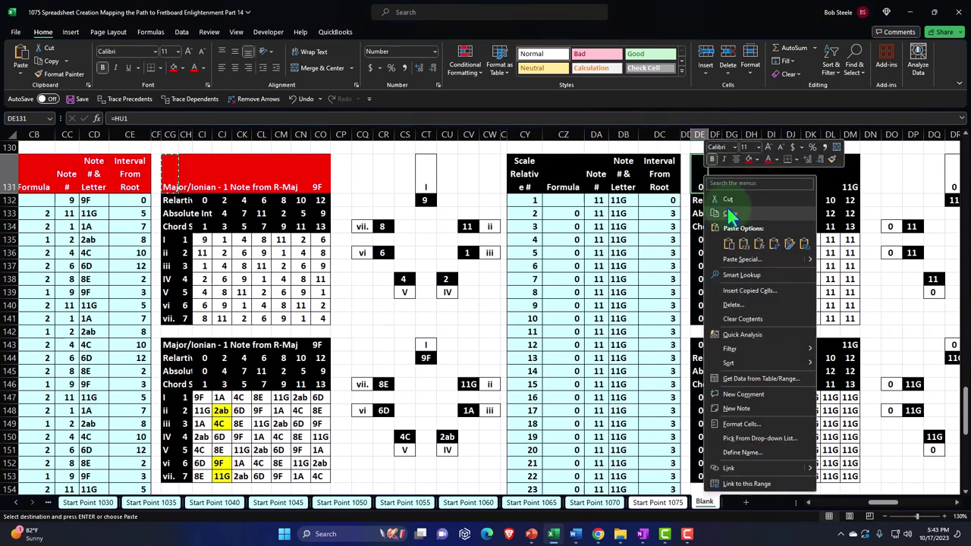
click(745, 243)
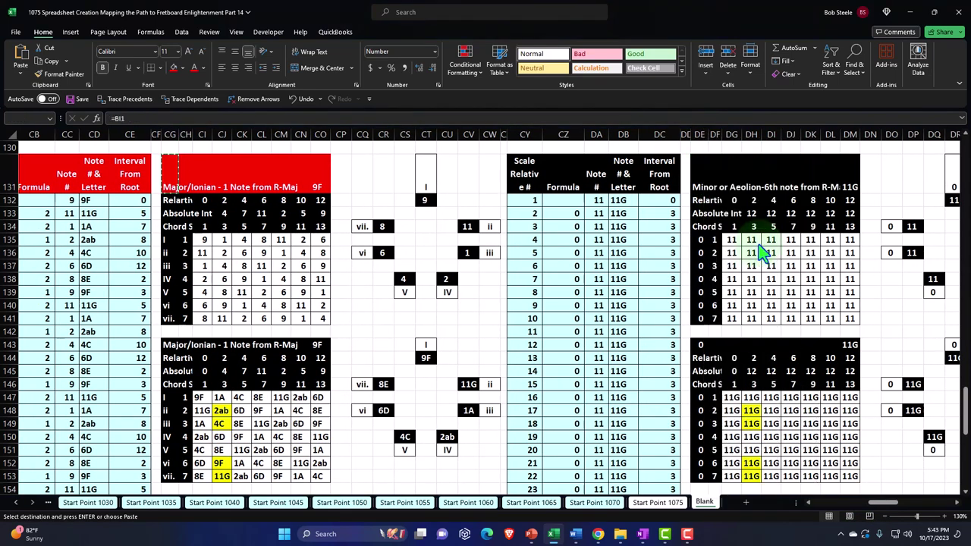
Step: Set the Minor/Aeolian set's starting note in DA132 to =CR136, the vi note of the Major/Ionian chord wheel
click(598, 200)
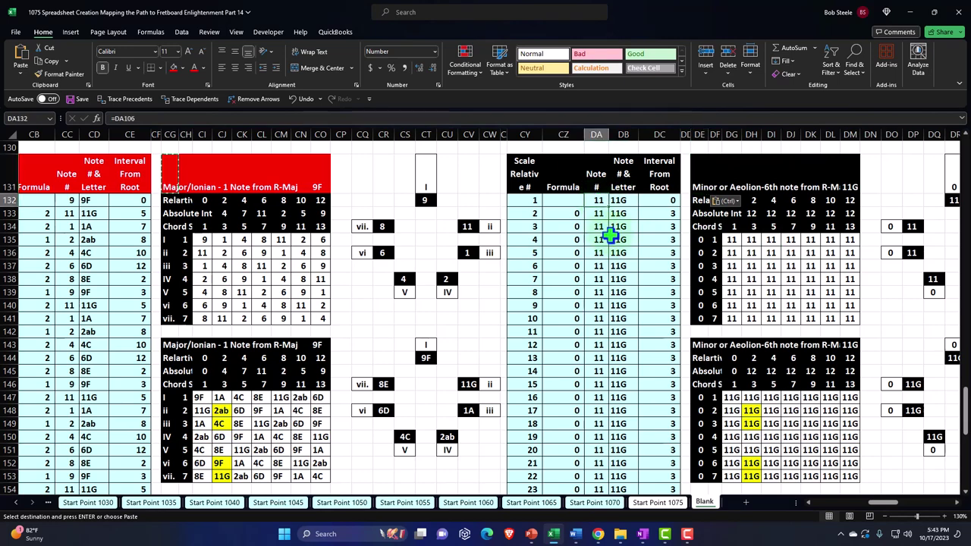
text(=)
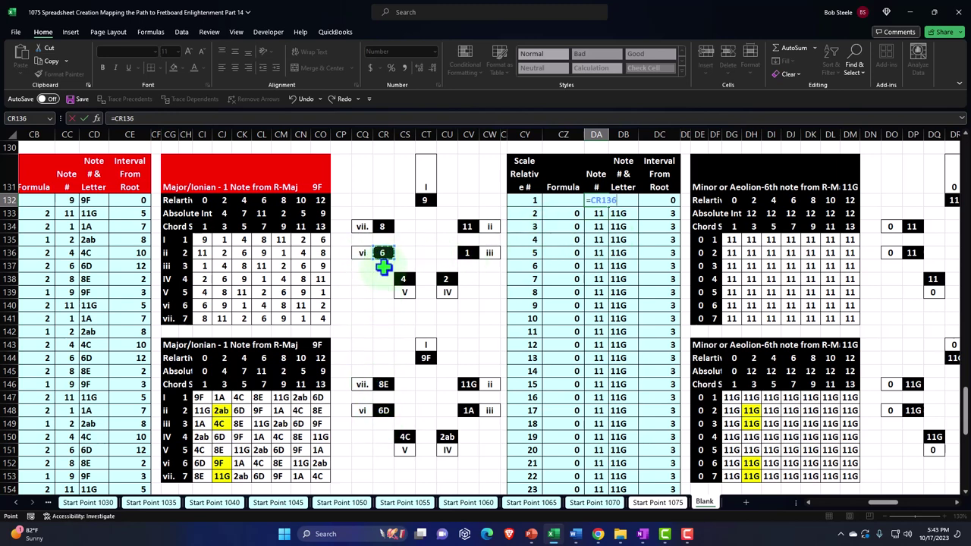
key(Return)
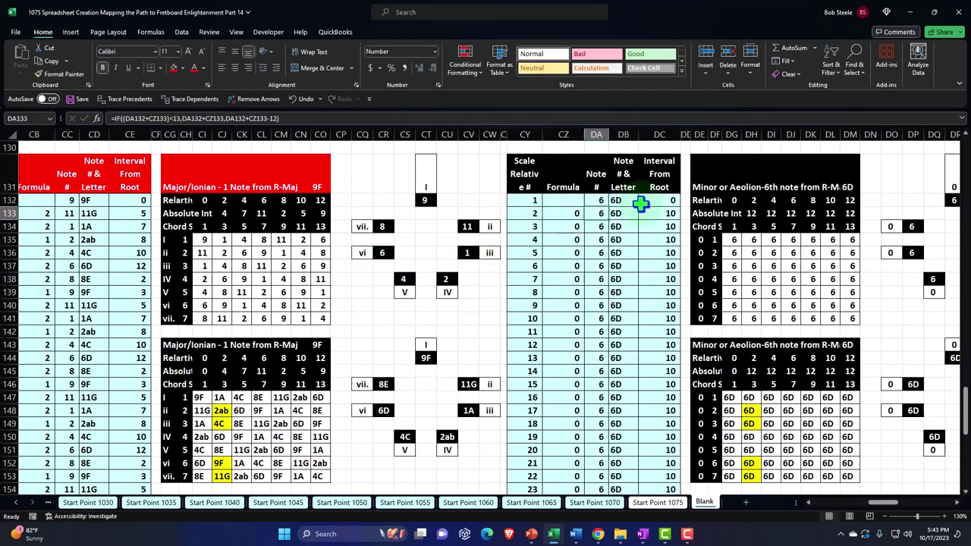
Step: Paste the formula from DE131 into CZ133 as =BD3 and fill it down the Minor/Aeolian Formula column
click(696, 178)
key(ctrl+c)
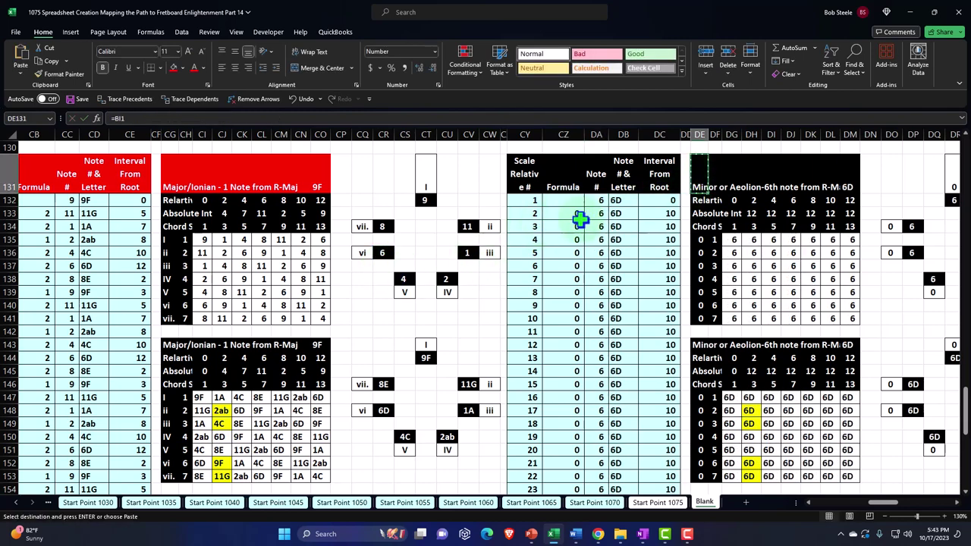
right_click(563, 213)
click(619, 272)
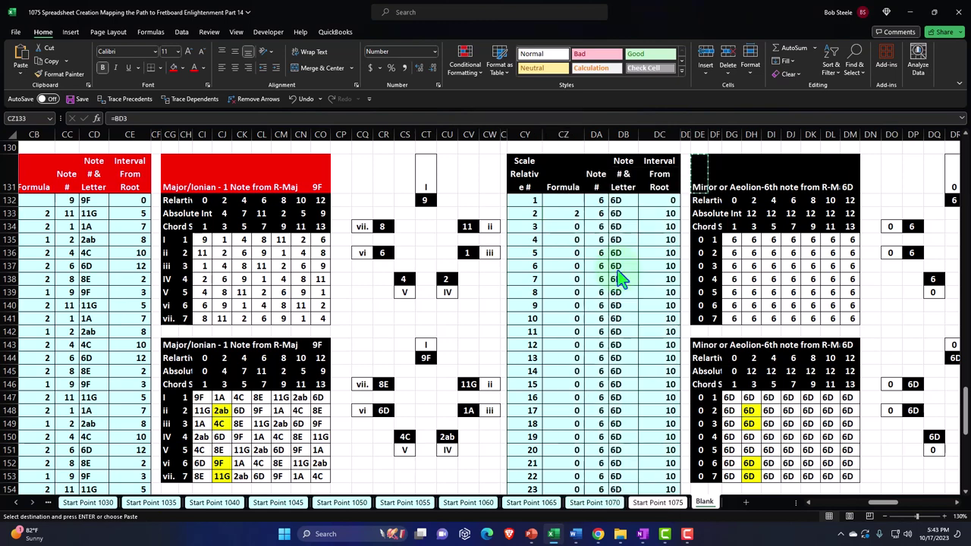
double_click(584, 219)
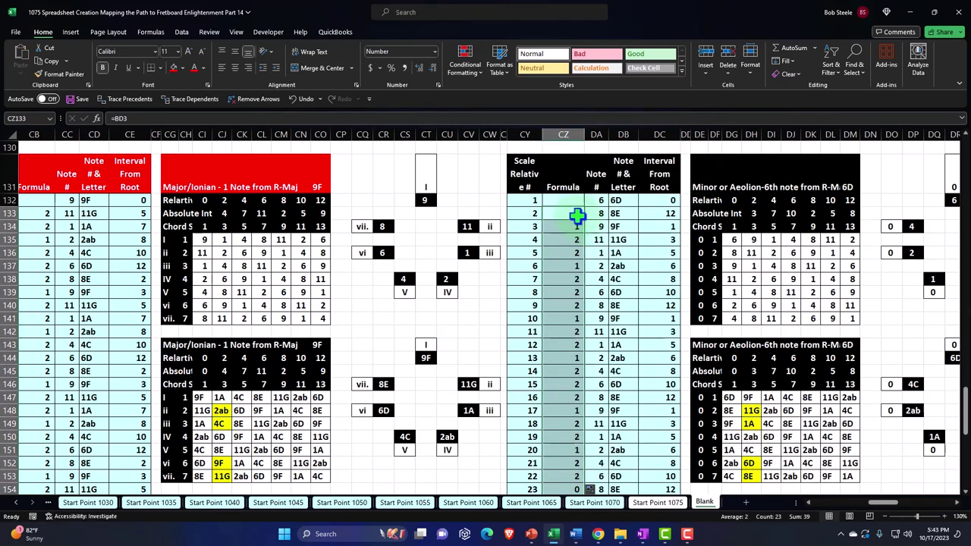
Step: Paste the formula from CZ133 into DE135 as =BI5 and fill the Minor/Aeolian chord numerals down to DE141
click(574, 213)
key(ctrl+c)
click(701, 239)
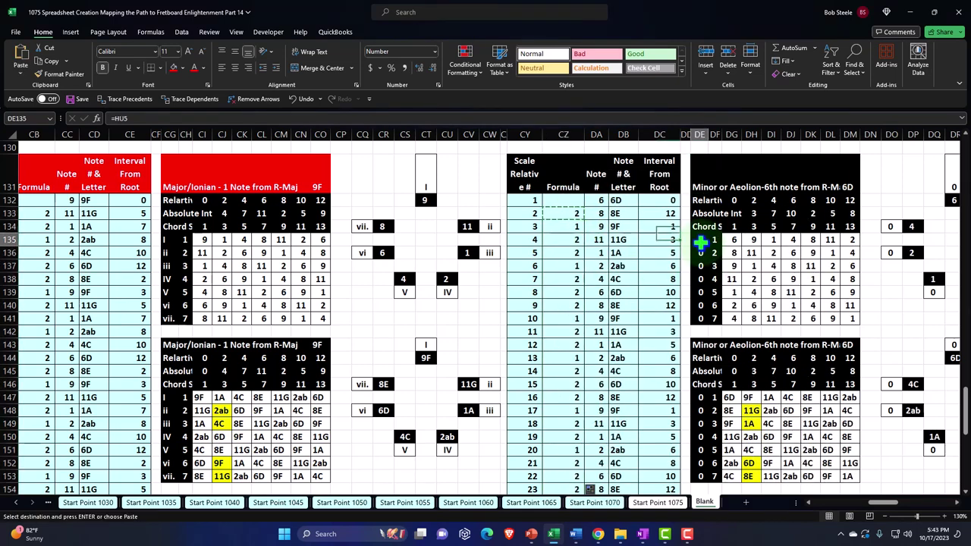
right_click(701, 240)
click(742, 272)
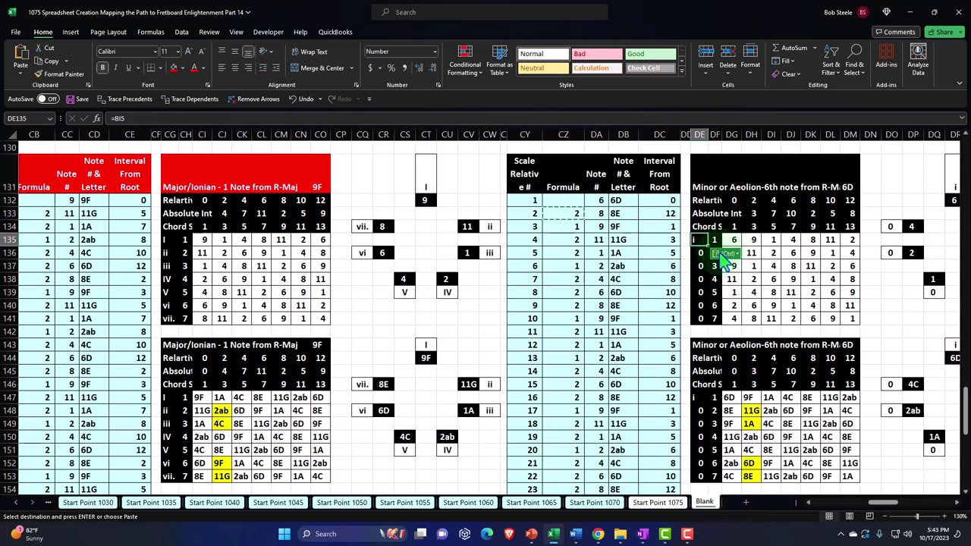
double_click(710, 247)
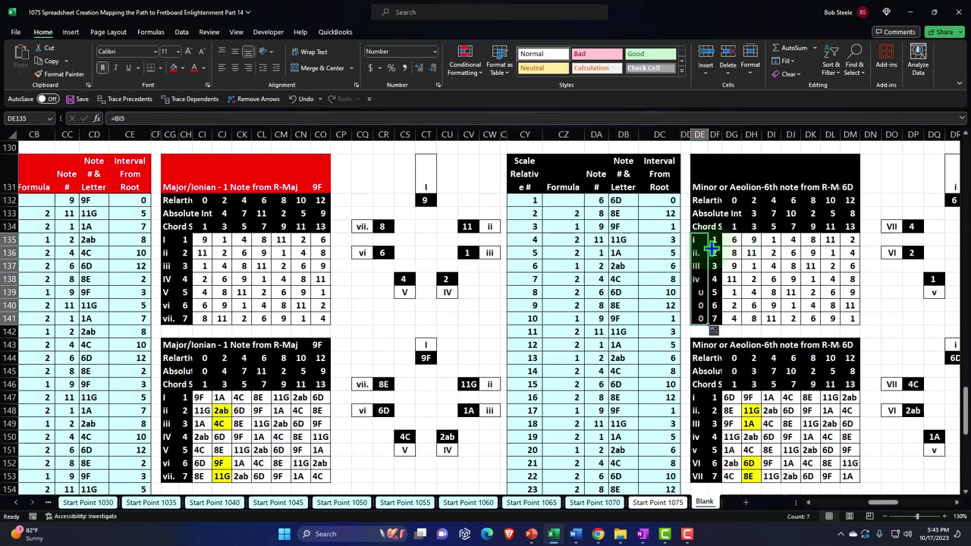
Step: Copy the Minor/Aeolian heading formula in DE131 and paste it as a formula into EC131, giving =CG1
click(699, 176)
key(ctrl+c)
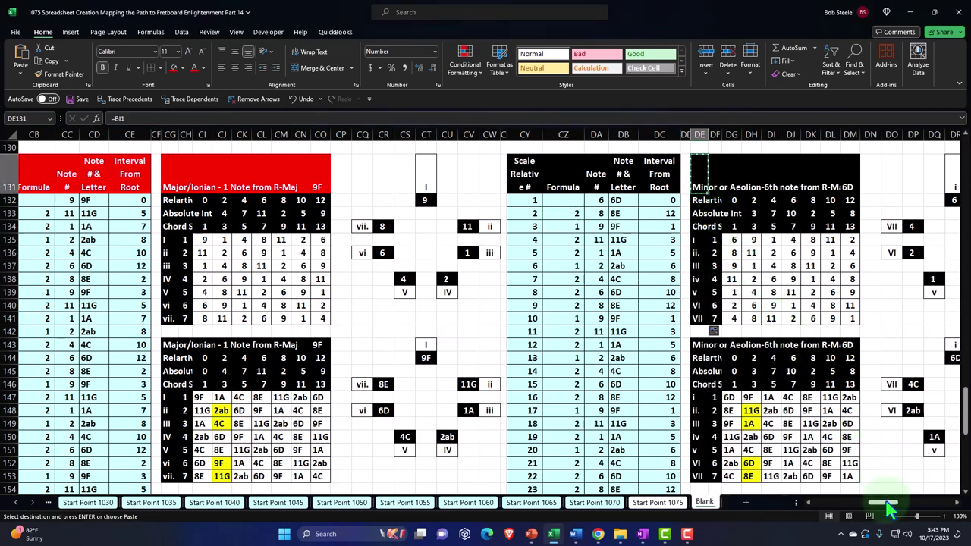
scroll(888, 506, right, 5)
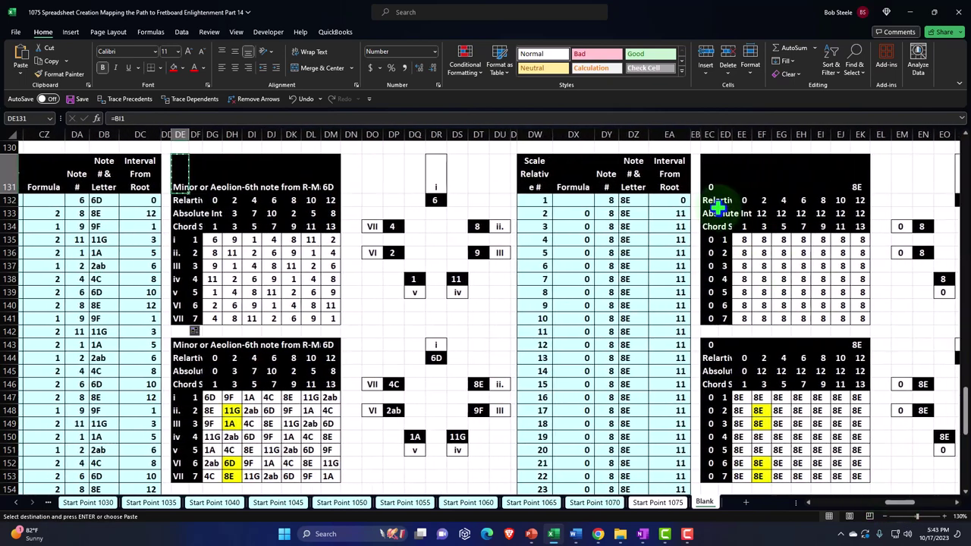
right_click(713, 182)
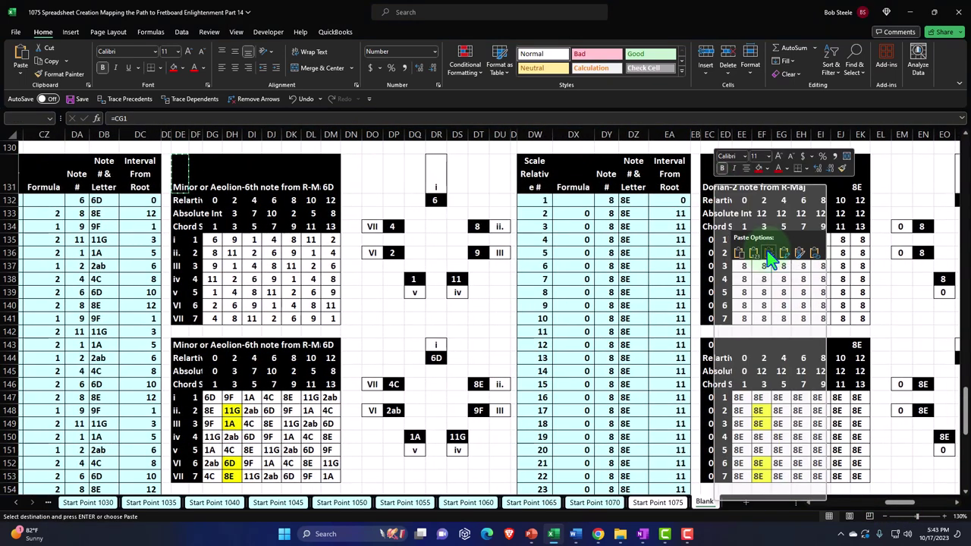
click(768, 254)
Step: Set the Dorian set's starting note in DY132 to =CV134, the ii note of the Major/Ionian chord wheel
click(611, 200)
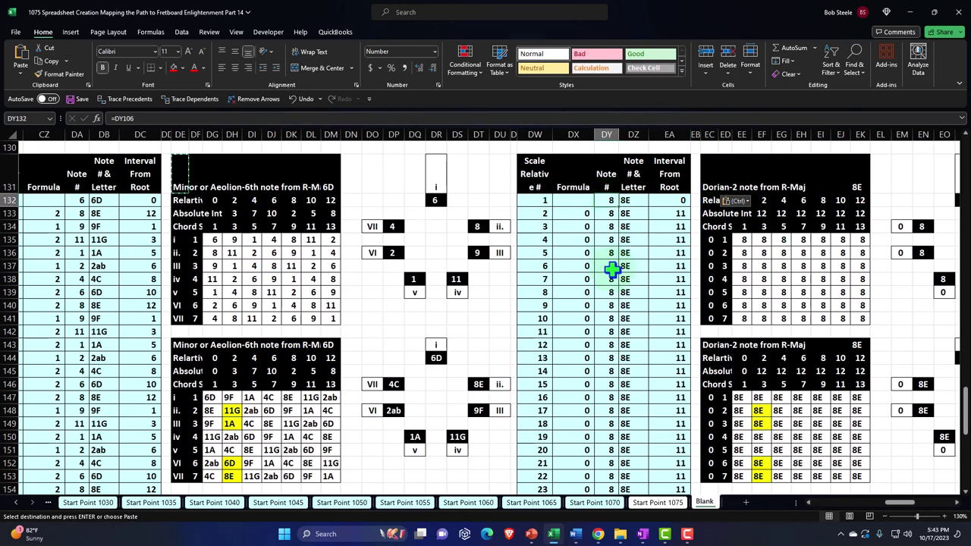
text(=)
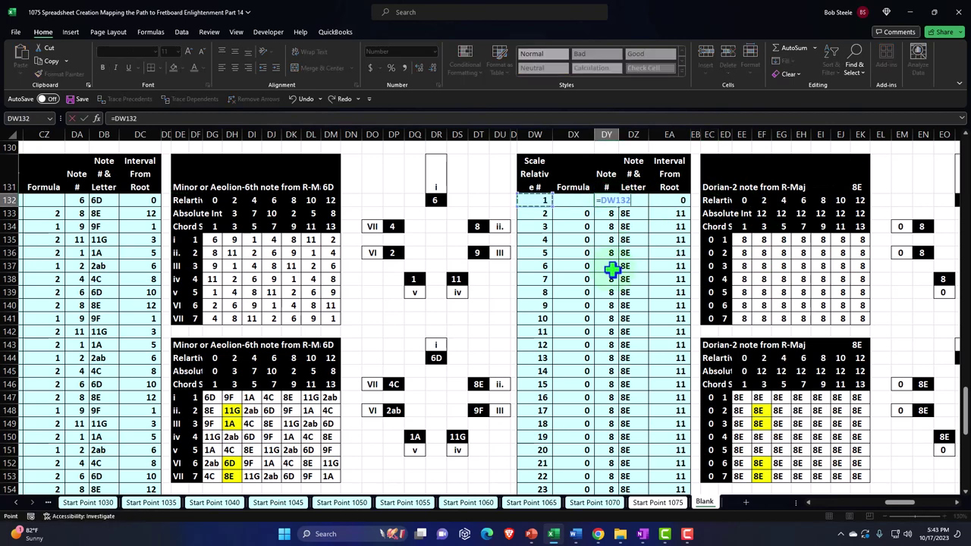
key(Left)
key(Left)
key(Left)
key(Left)
key(Left)
key(Left)
key(Left)
key(Left)
key(Left)
key(Left)
key(Left)
key(Left)
key(Left)
key(Left)
key(Left)
key(Left)
key(Left)
key(Left)
key(Left)
key(Left)
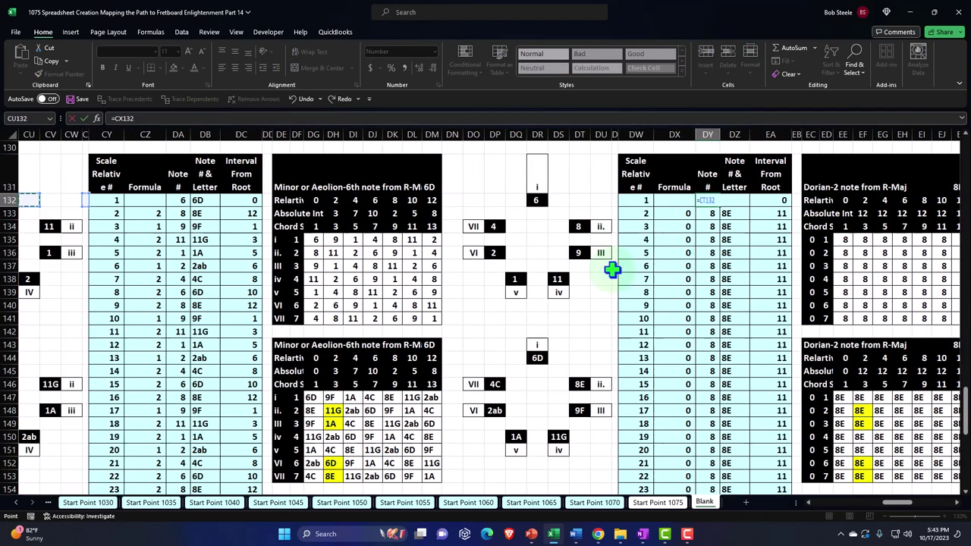
key(Left)
key(Left)
key(Left)
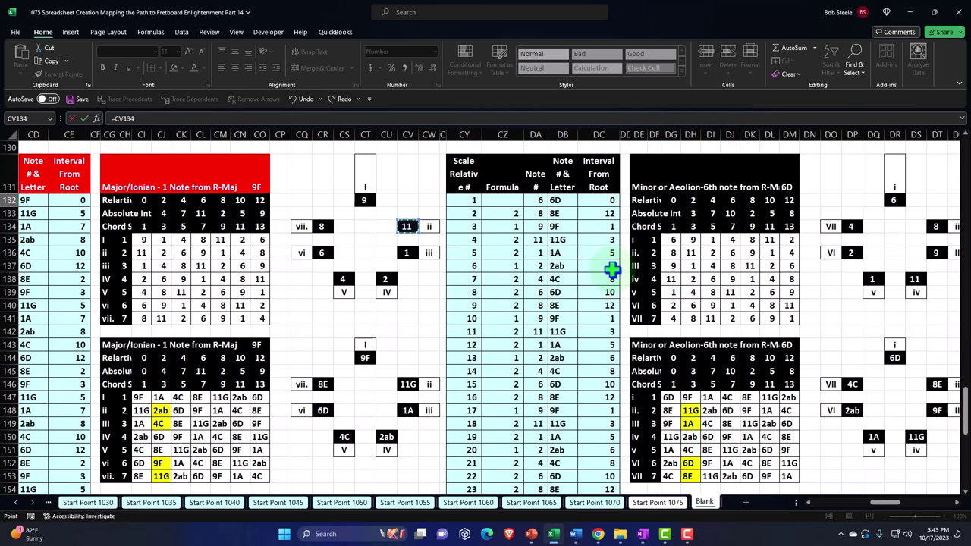
key(Return)
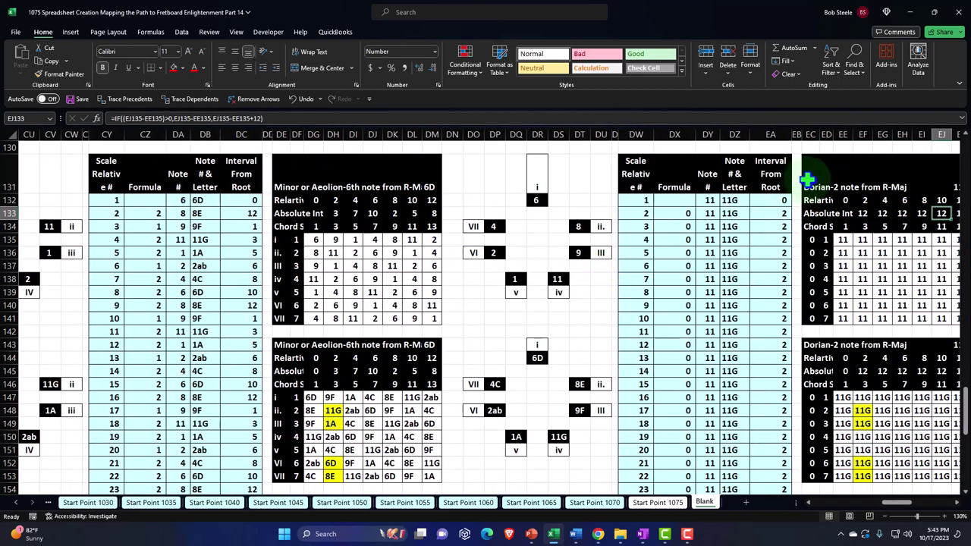
Step: Paste the formula from EC131 into DX133 as =CB3 and fill it down the Dorian Formula column
click(809, 179)
right_click(681, 211)
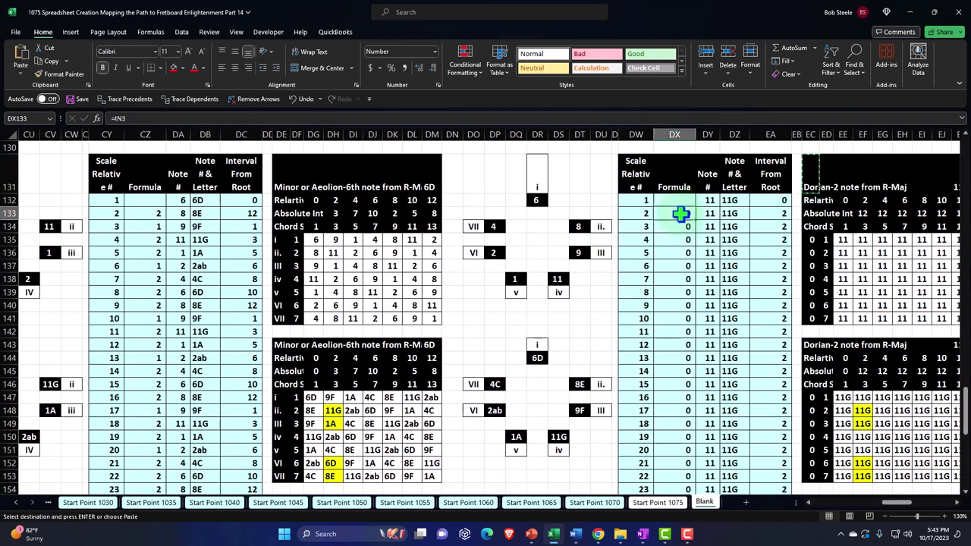
click(737, 271)
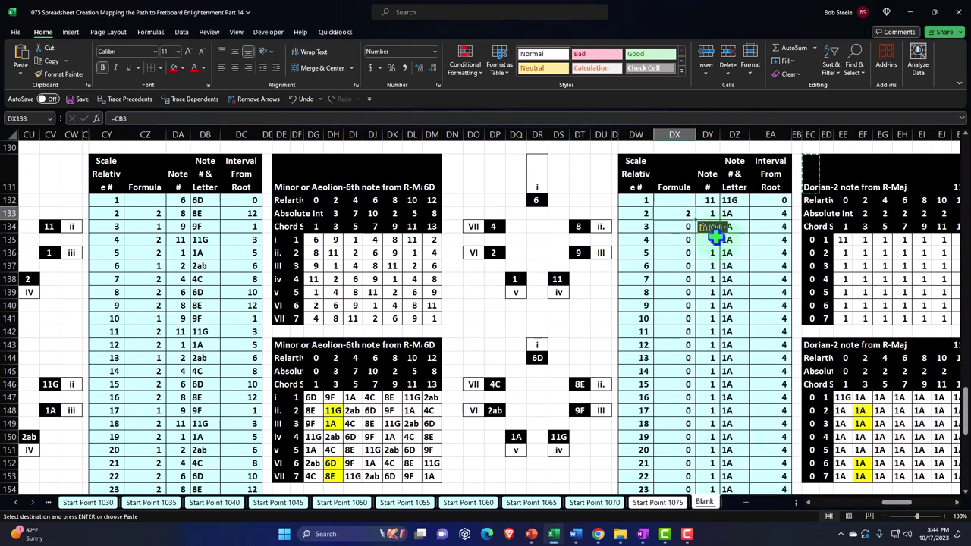
key(Escape)
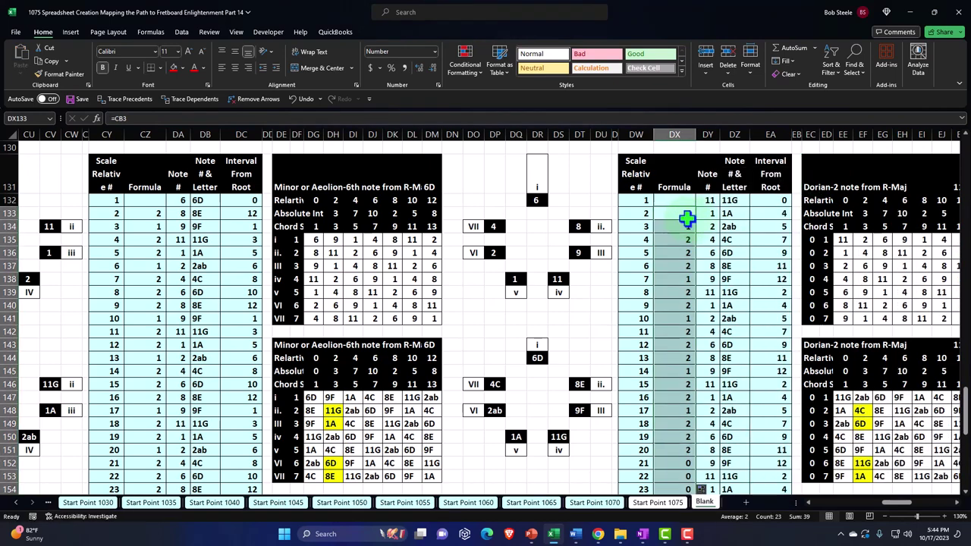
Step: Paste the formula from DX133 into EC135 as =CG5 and fill the Dorian chord numerals down to EC141
key(ctrl+c)
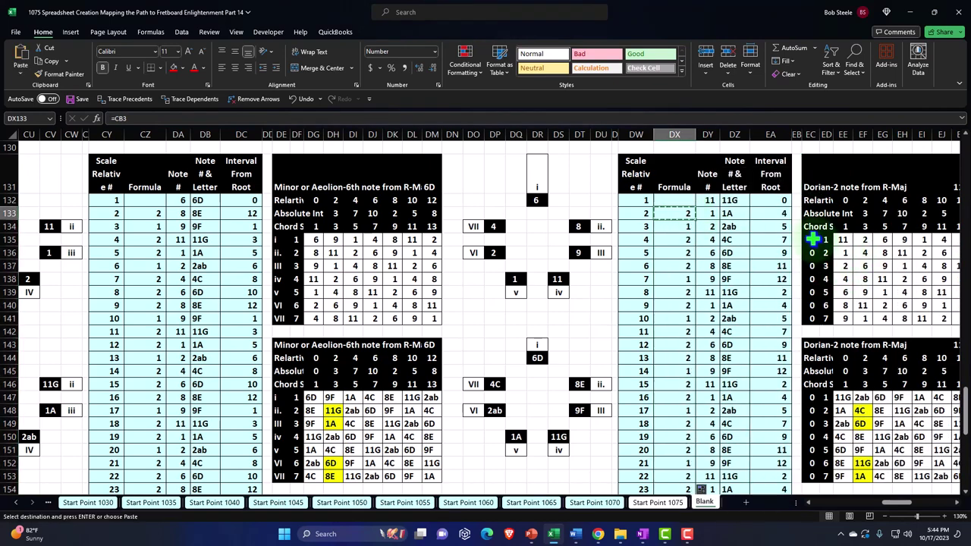
click(811, 239)
right_click(811, 239)
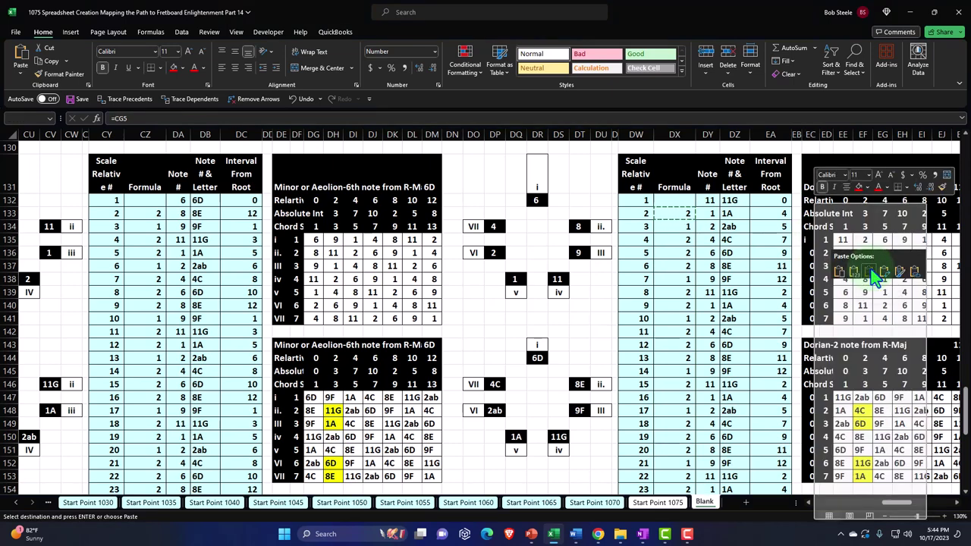
click(869, 272)
key(Escape)
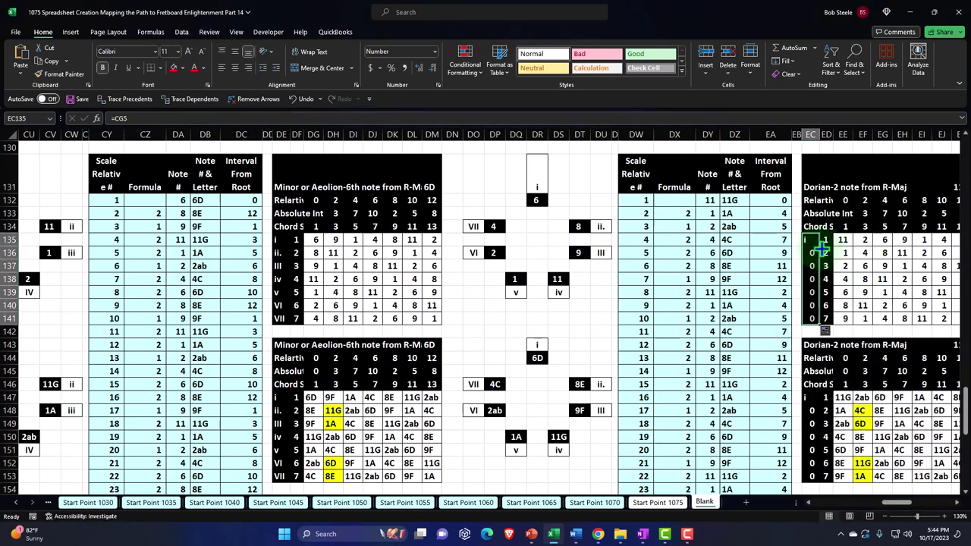
Step: Copy the Dorian heading formula in EC131 and paste it as a formula into FA131, giving =DE1
click(814, 177)
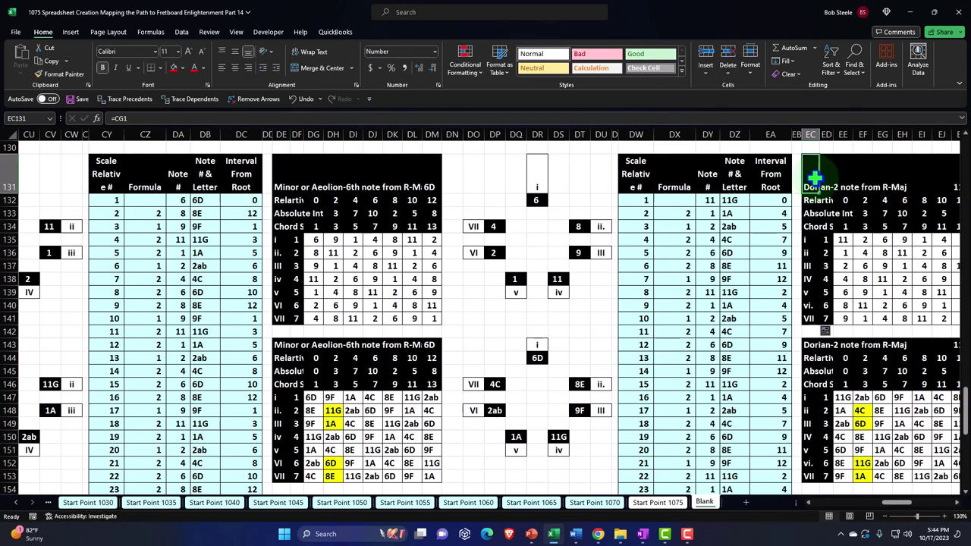
key(Right)
key(Right)
key(Right)
key(Right)
key(Right)
key(Right)
key(Right)
key(Right)
key(Right)
key(Right)
key(Right)
key(Right)
key(Right)
key(Right)
key(Right)
key(Right)
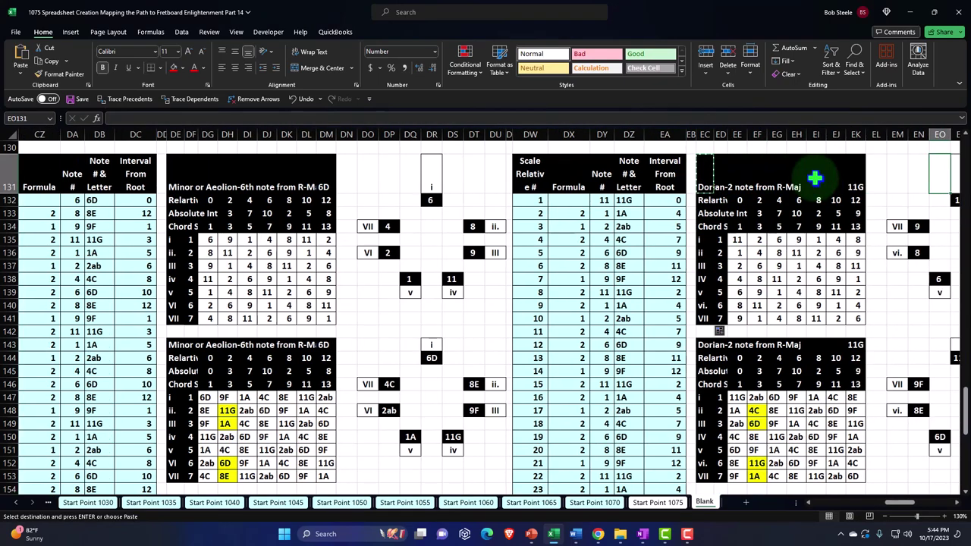
key(Right)
key(Right)
key(Right)
key(Right)
key(Right)
key(Right)
key(Right)
key(Right)
key(Right)
key(Right)
key(Right)
key(Right)
key(Right)
key(Right)
key(Right)
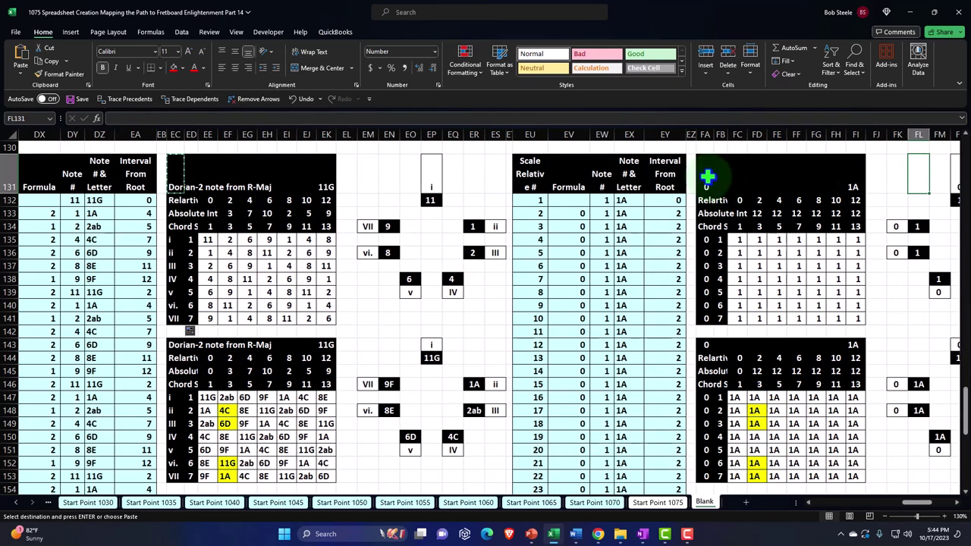
right_click(707, 178)
click(764, 247)
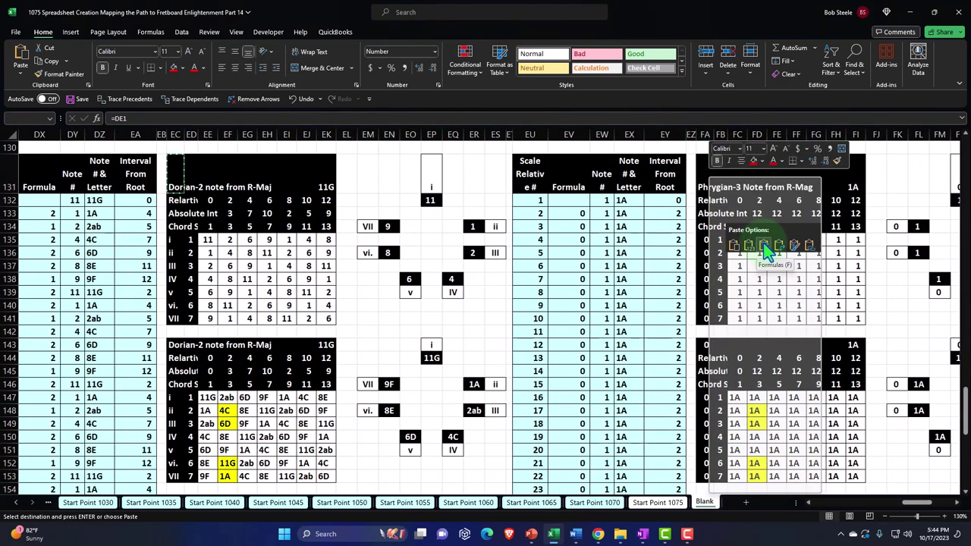
Step: Set the Phrygian set's starting note in EW132 to =CV136, the iii note of the Major/Ionian chord wheel
click(603, 201)
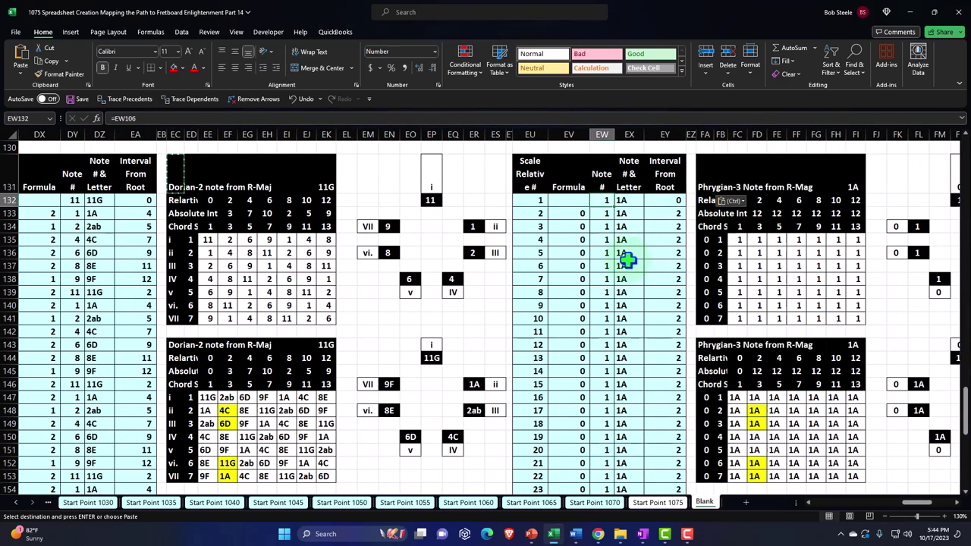
text(=)
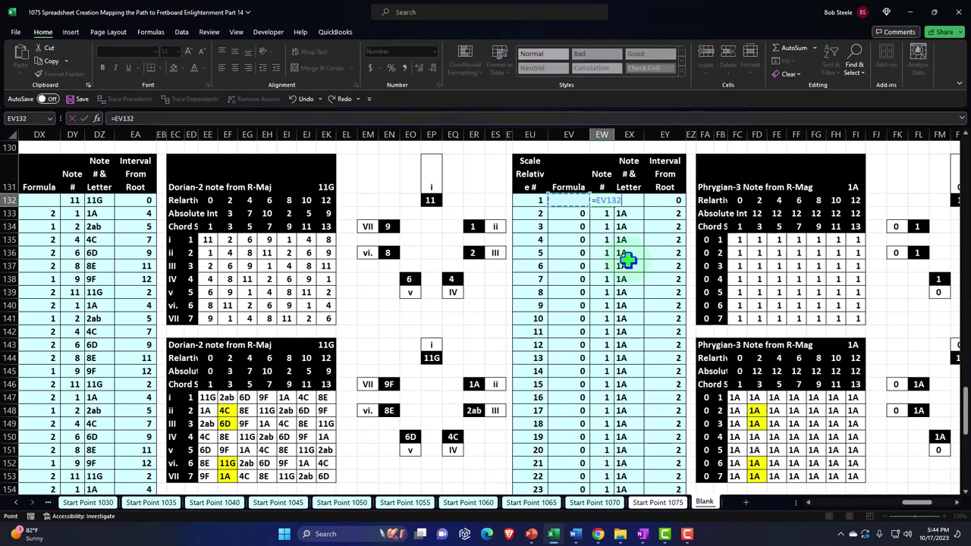
key(Left)
key(Left)
key(Left)
key(Left)
key(Left)
key(Left)
key(Left)
key(Left)
key(Left)
key(Left)
key(Left)
key(Left)
key(Left)
key(Left)
key(Left)
key(Left)
key(Left)
key(Left)
key(Left)
key(Left)
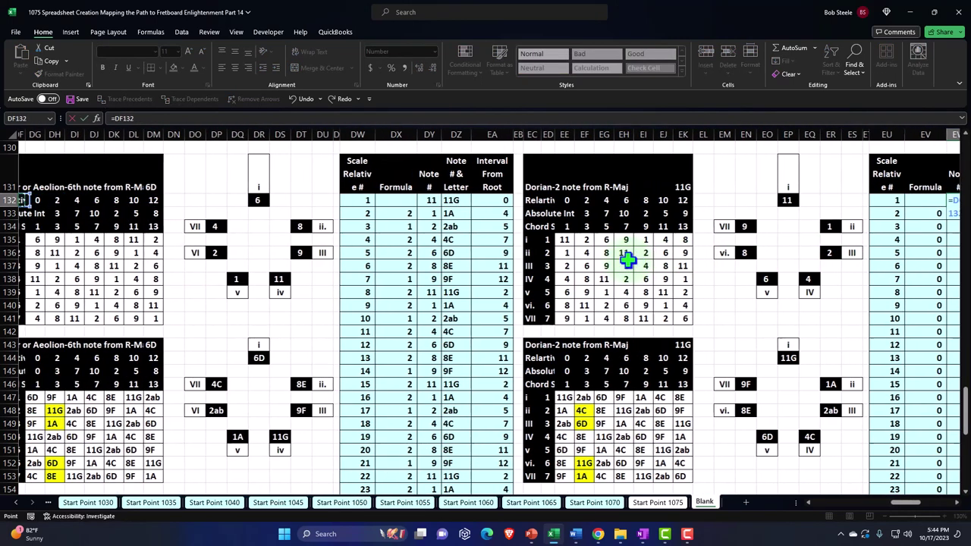
key(Left)
key(Left)
key(Left)
key(Left)
key(Left)
key(Left)
key(Left)
key(Left)
key(Left)
key(Left)
key(Left)
key(Left)
key(Left)
key(Left)
key(Left)
key(Left)
key(Left)
key(Left)
key(Left)
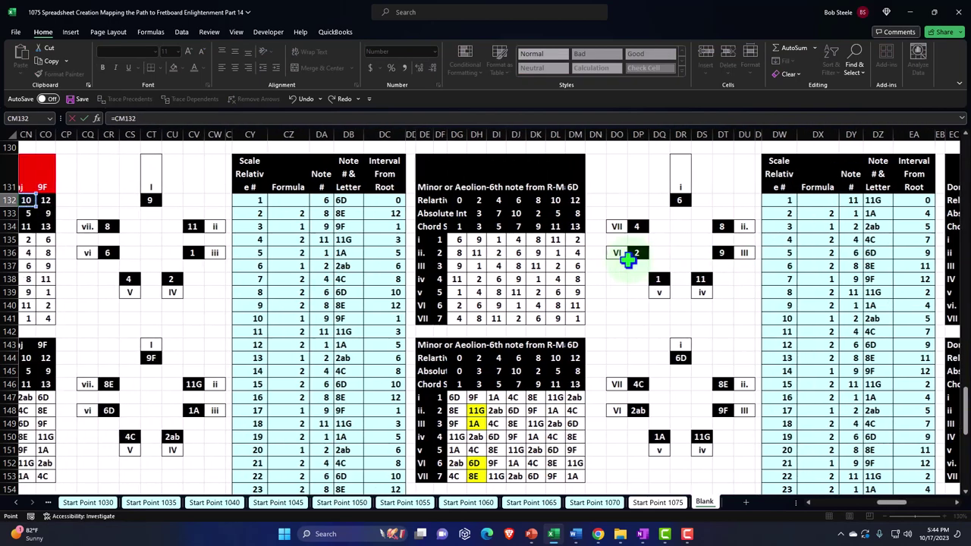
key(Left)
key(Left)
key(Left)
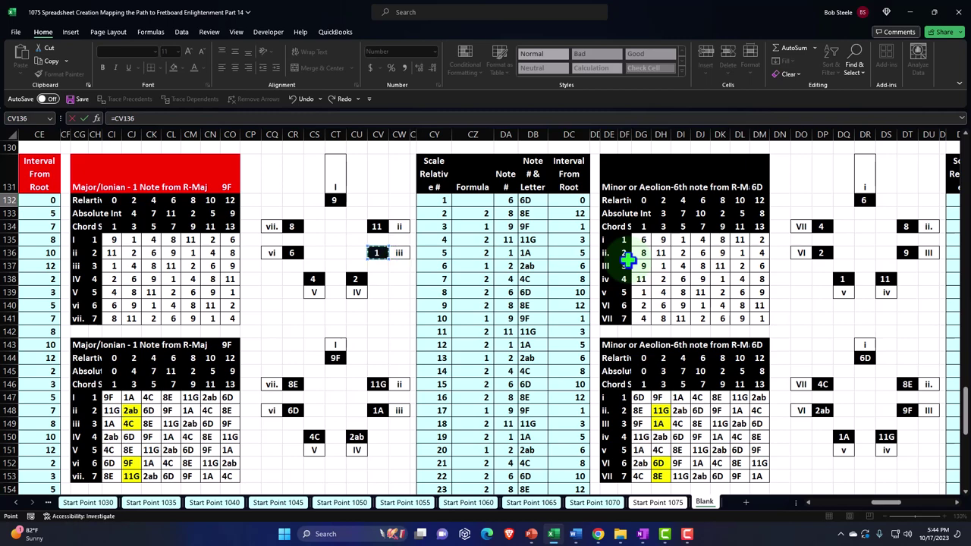
key(Return)
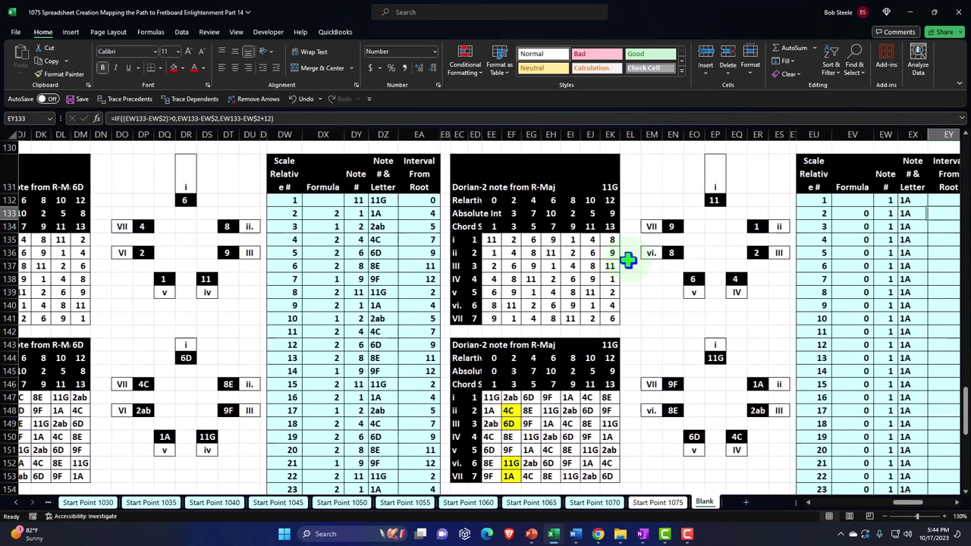
Step: Paste the formula from FA131 into EV133 as =CZ3 and fill it down the Phrygian Formula column
key(Right)
key(Right)
key(Right)
key(Right)
key(Right)
key(Right)
key(Right)
key(Right)
key(Right)
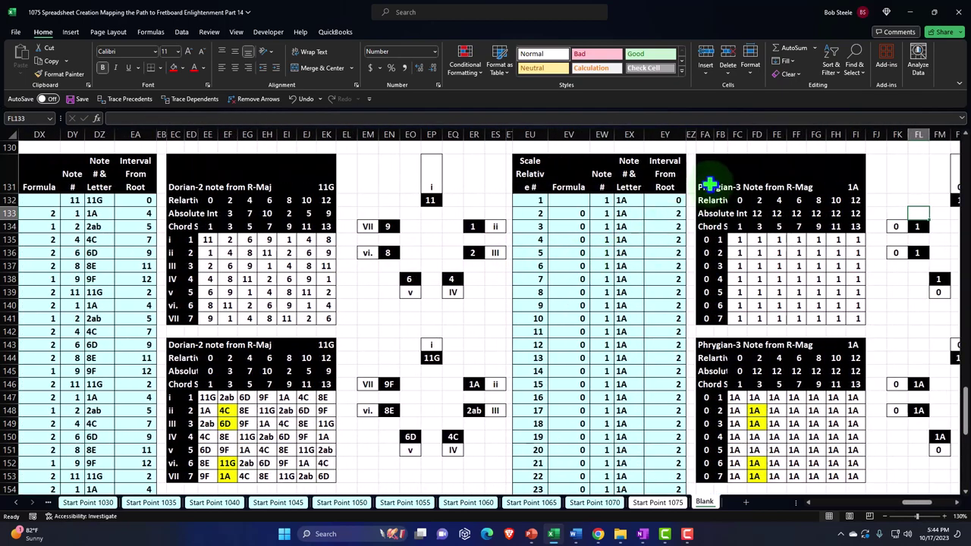
click(706, 180)
key(ctrl+c)
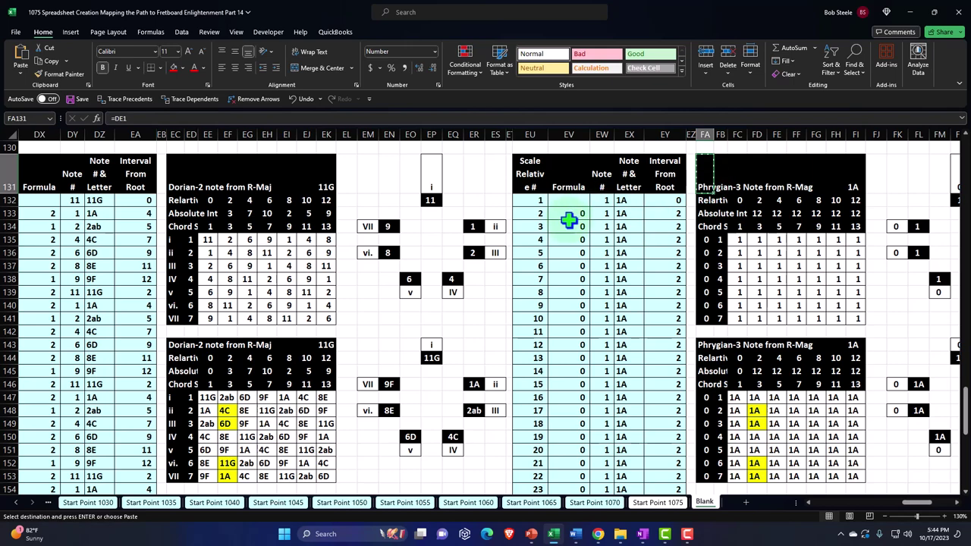
right_click(568, 216)
click(625, 272)
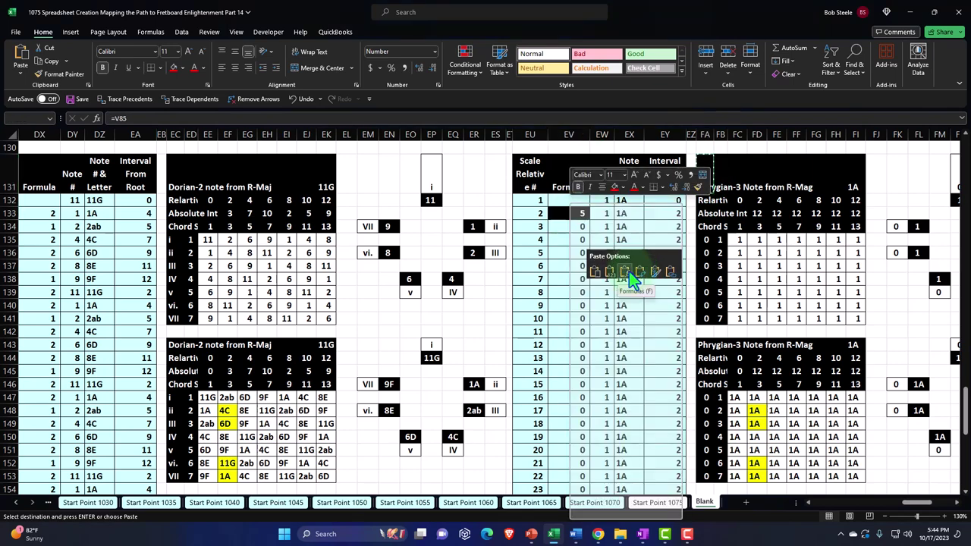
double_click(590, 220)
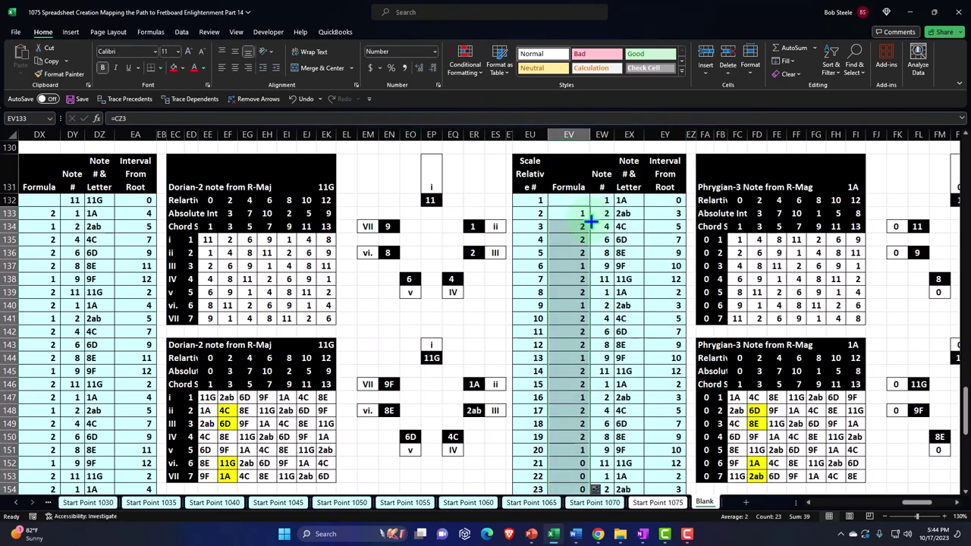
Step: Paste the formula from EV133 into FA135 as =DE5 and fill the Phrygian chord numerals down to FA141
click(574, 212)
key(ctrl+c)
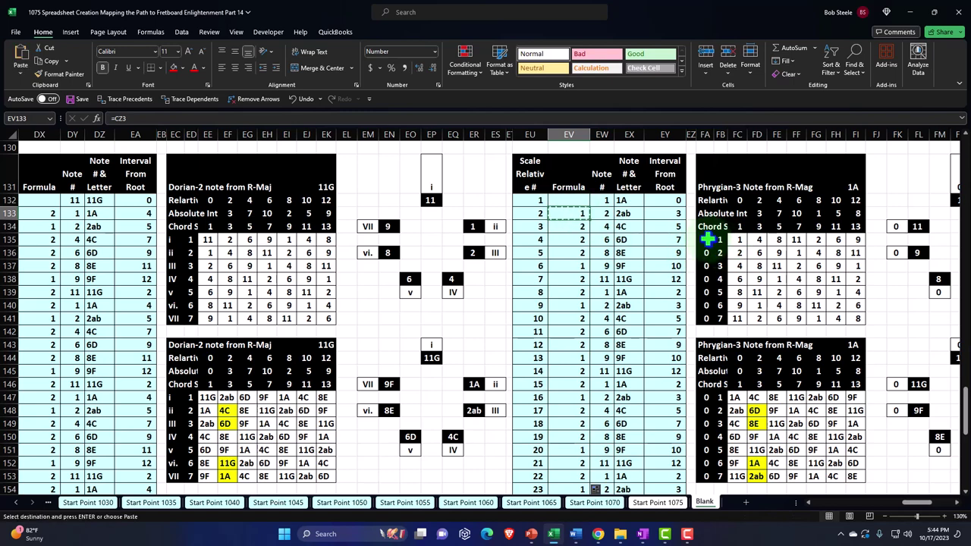
right_click(709, 238)
click(764, 265)
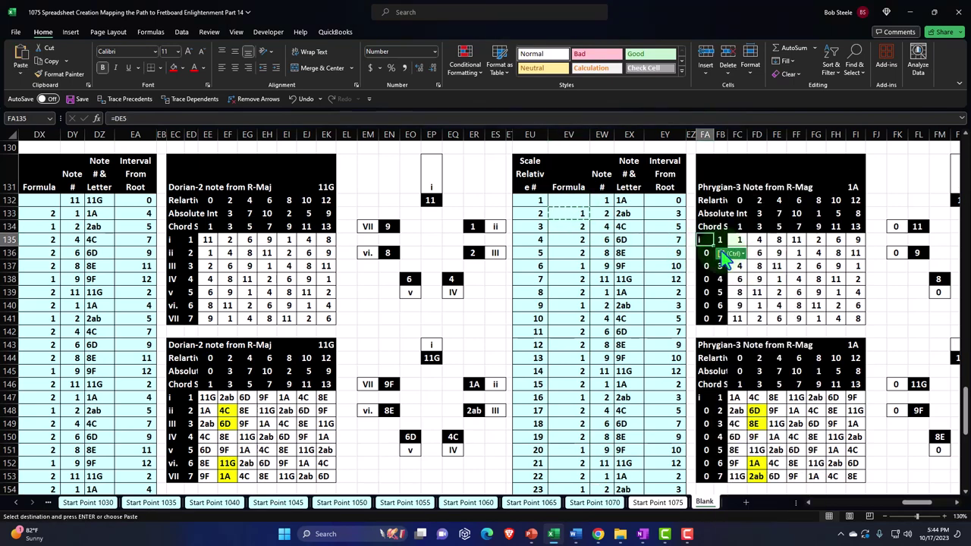
drag(716, 245, 713, 320)
Step: Copy the Phrygian heading formula in FA131 and paste it as a formula into FY131, giving =EC1
click(700, 182)
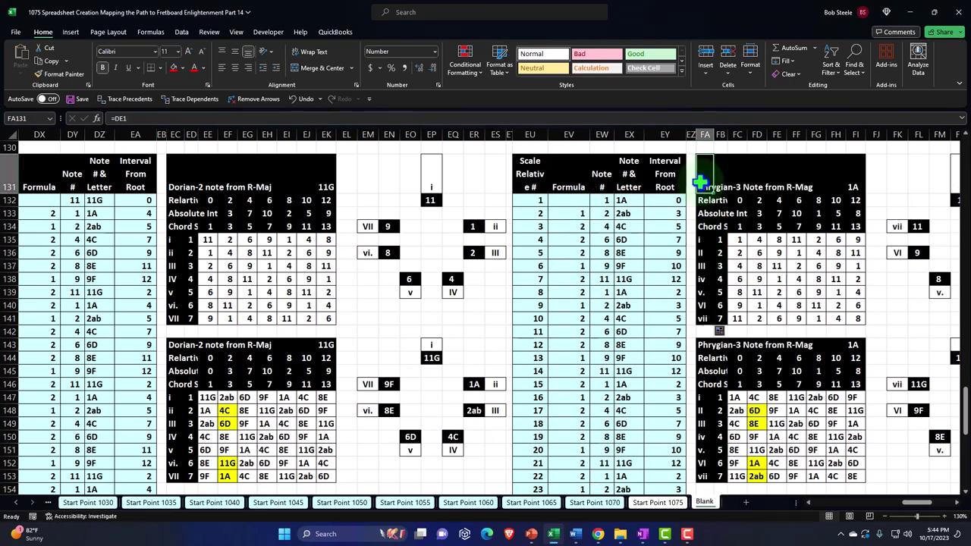
key(ctrl+c)
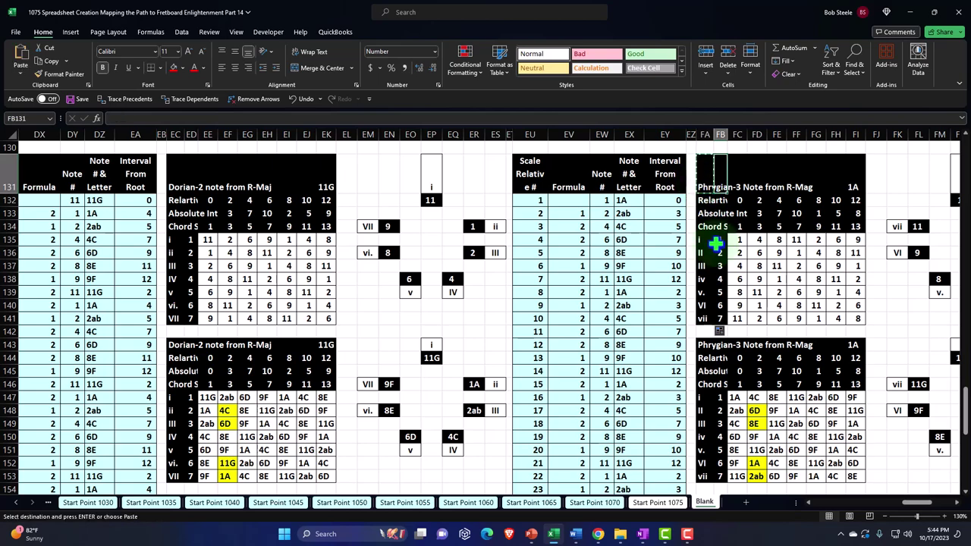
key(Right)
key(Right)
key(Right)
key(Right)
key(Right)
key(Right)
key(Right)
key(Right)
key(Right)
key(Right)
key(Right)
key(Right)
key(Right)
key(Right)
key(Right)
key(Right)
key(Right)
key(Right)
key(Right)
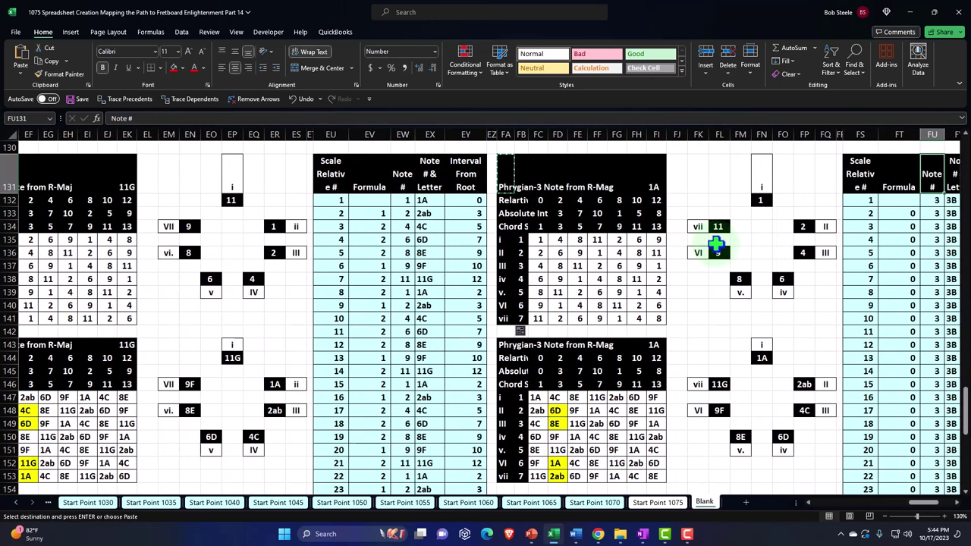
key(Right)
key(Right)
key(Right)
key(Right)
key(Right)
key(Right)
key(Right)
key(Right)
key(Right)
key(Right)
key(Right)
key(Right)
key(Right)
key(Right)
key(Right)
key(Right)
key(Right)
key(Right)
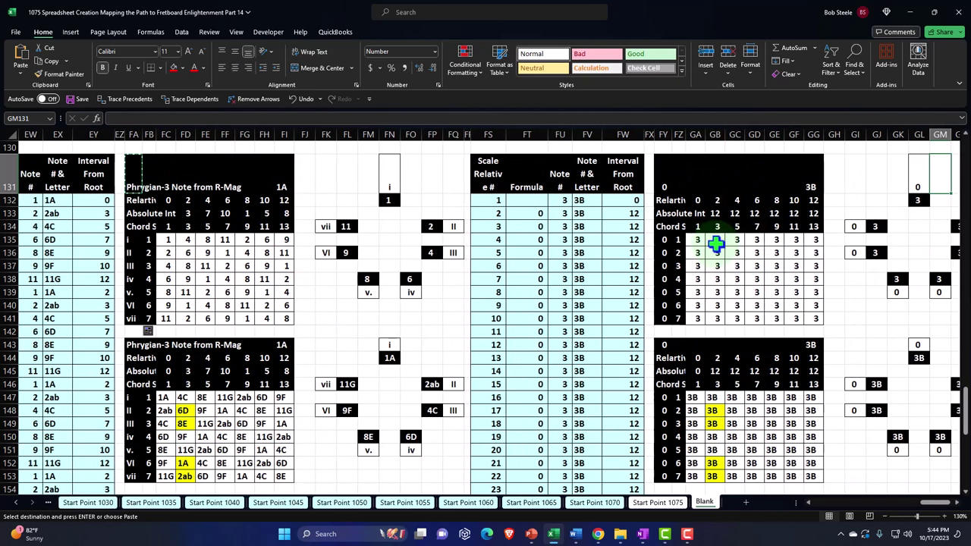
right_click(662, 171)
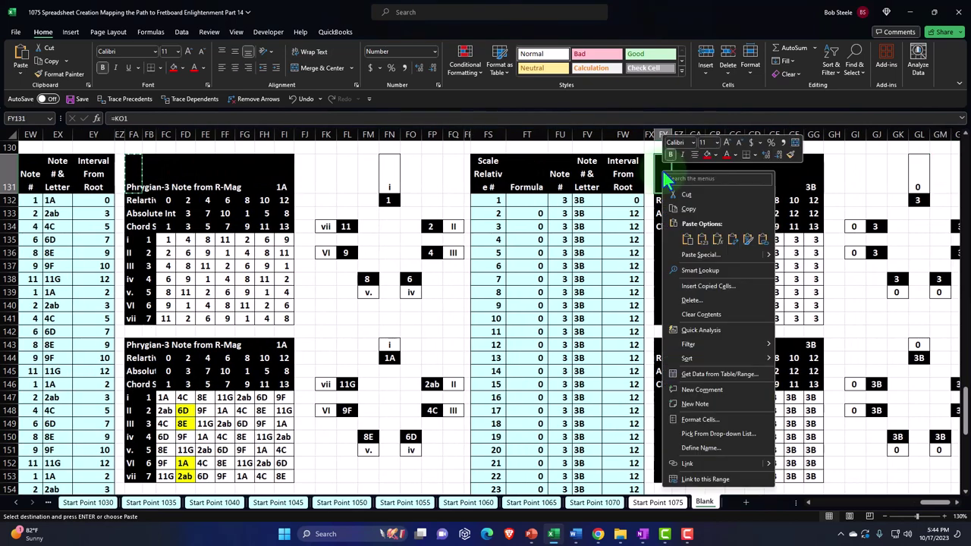
click(718, 238)
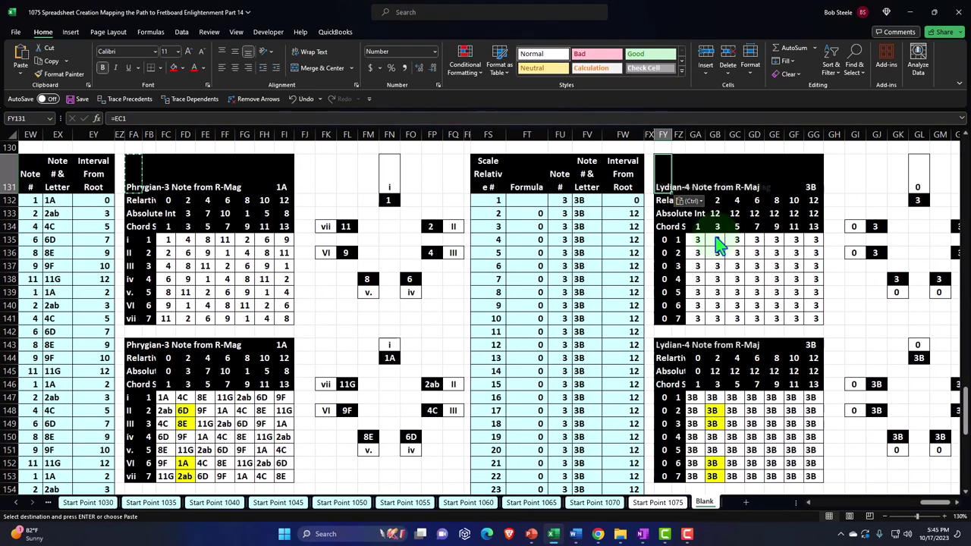
Step: Set the Lydian set's starting note in FU132 to =CU138, the IV note of the Major/Ionian chord wheel
click(559, 200)
text(=)
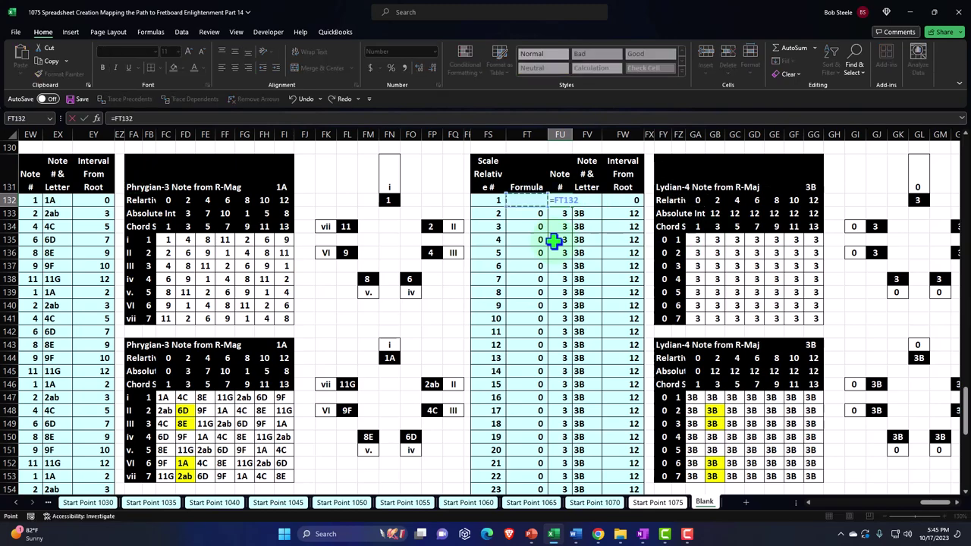
key(Left)
key(Left)
key(Left)
key(Left)
key(Left)
key(Left)
key(Left)
key(Left)
key(Left)
key(Left)
key(Left)
key(Left)
key(Left)
key(Left)
key(Left)
key(Left)
key(Left)
key(Left)
key(Left)
key(Left)
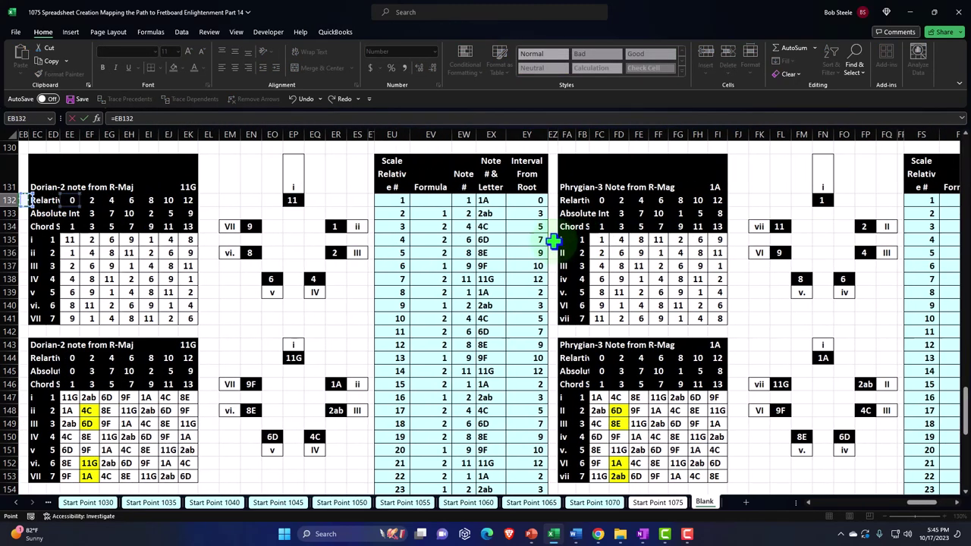
key(Left)
key(Left)
key(Left)
key(Left)
key(Left)
key(Left)
key(Left)
key(Left)
key(Left)
key(Left)
key(Left)
key(Left)
key(Left)
key(Left)
key(Left)
key(Left)
key(Left)
key(Left)
key(Left)
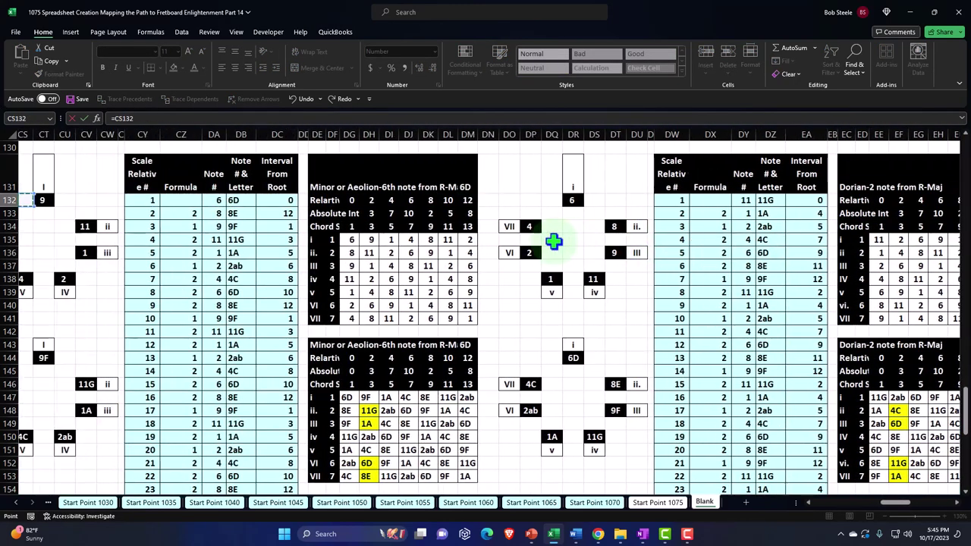
key(Left)
key(Left)
key(Left)
key(Left)
key(Left)
key(Left)
key(Left)
key(Left)
key(Left)
key(Left)
key(Left)
key(Left)
key(Left)
key(Left)
key(Left)
key(Left)
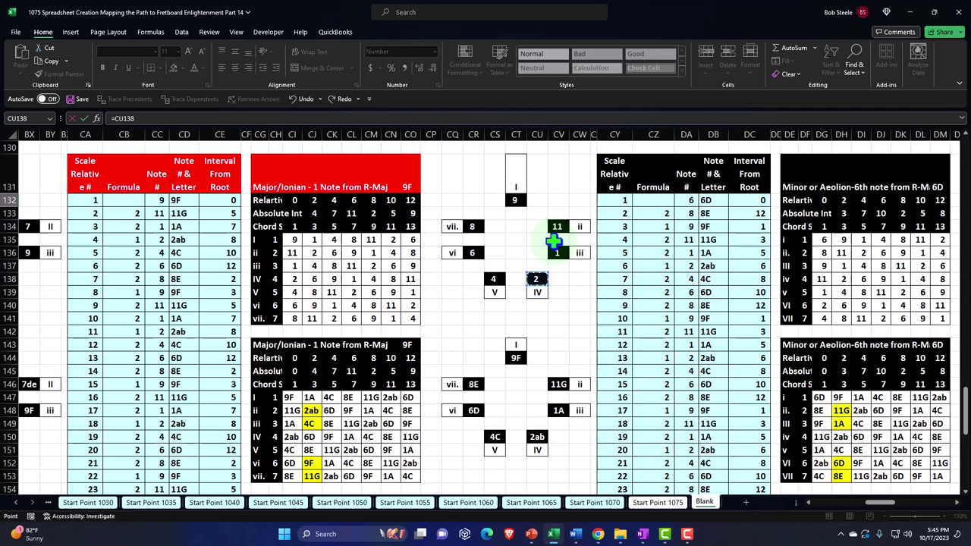
key(Escape)
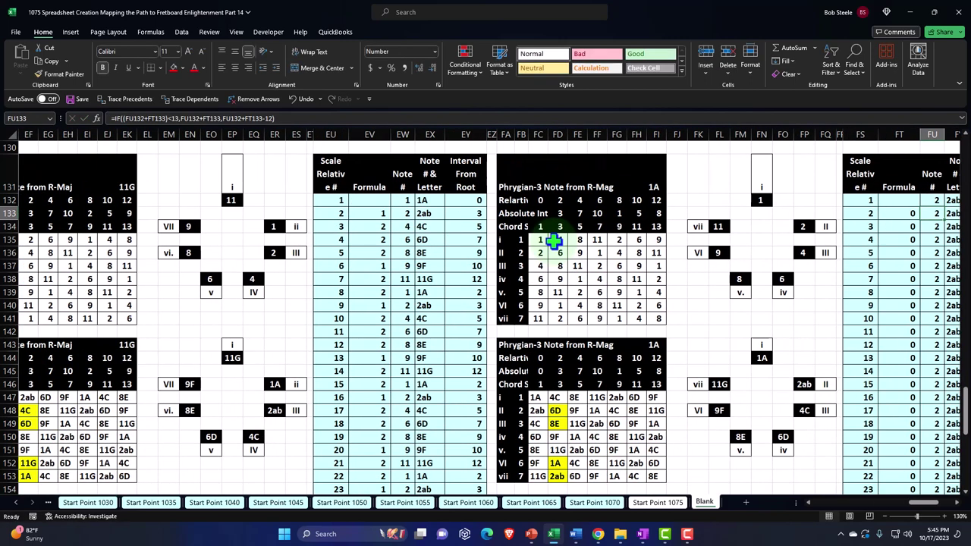
Step: Paste the formula from FY131 into FT133 as =DX3 and fill it down the Lydian Formula column
key(Right)
key(Right)
key(Right)
key(Right)
key(Right)
key(Right)
key(Right)
key(Right)
key(Right)
key(Right)
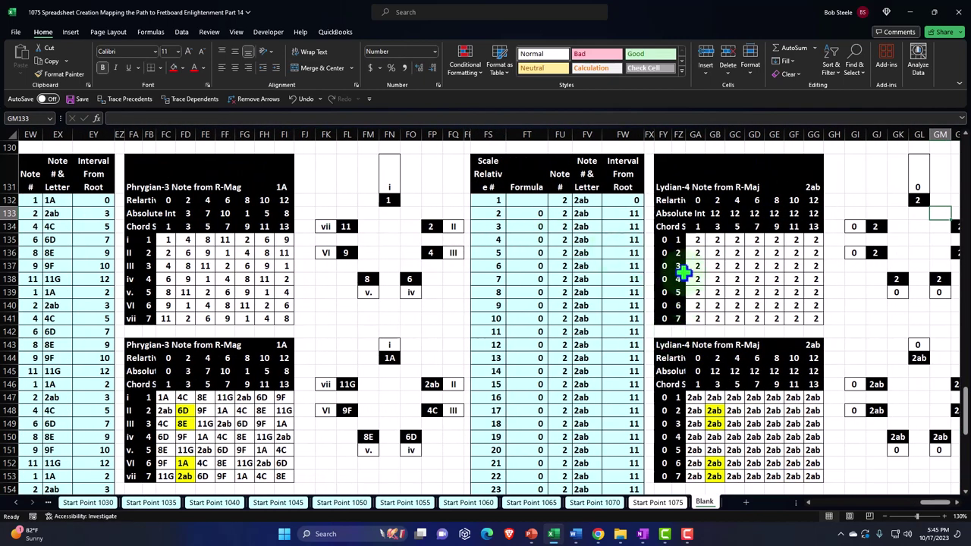
click(659, 179)
key(ctrl+c)
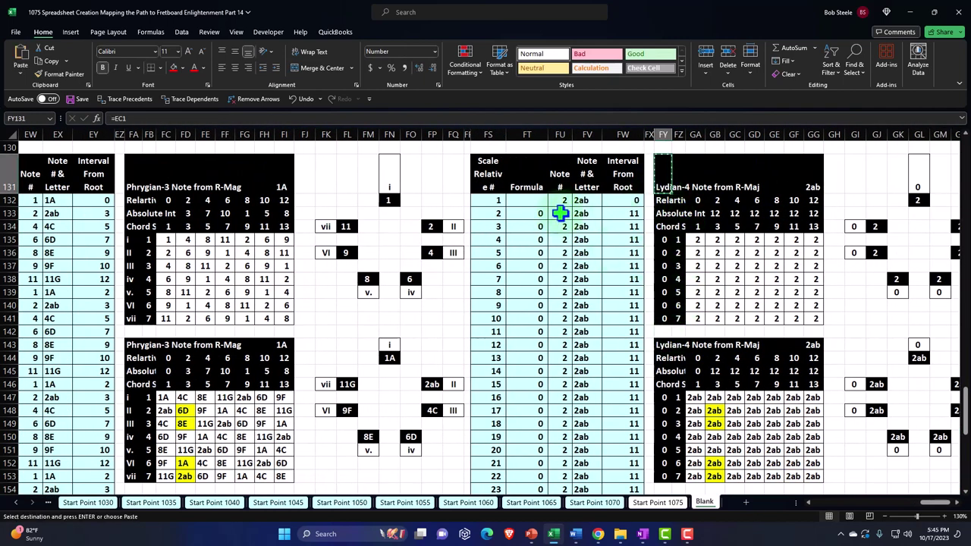
click(535, 212)
right_click(535, 215)
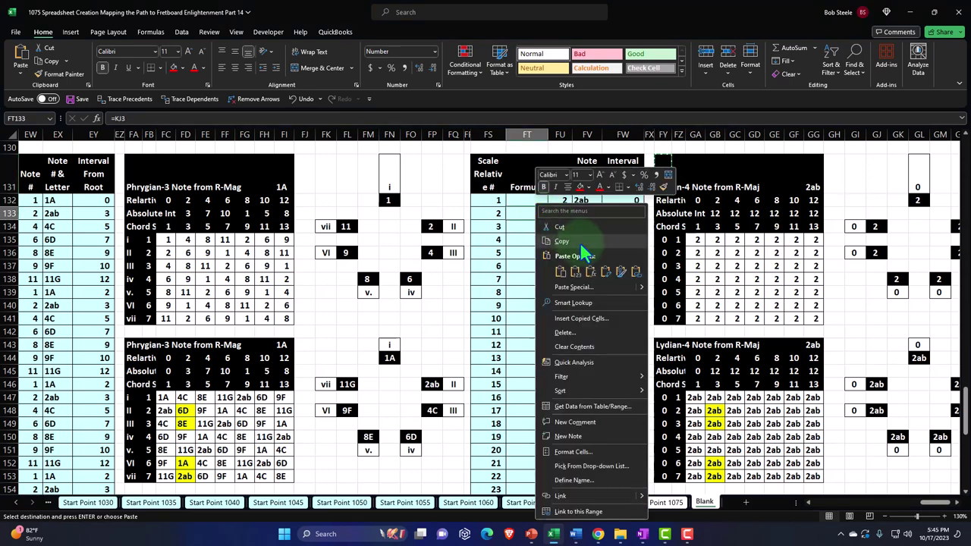
click(591, 270)
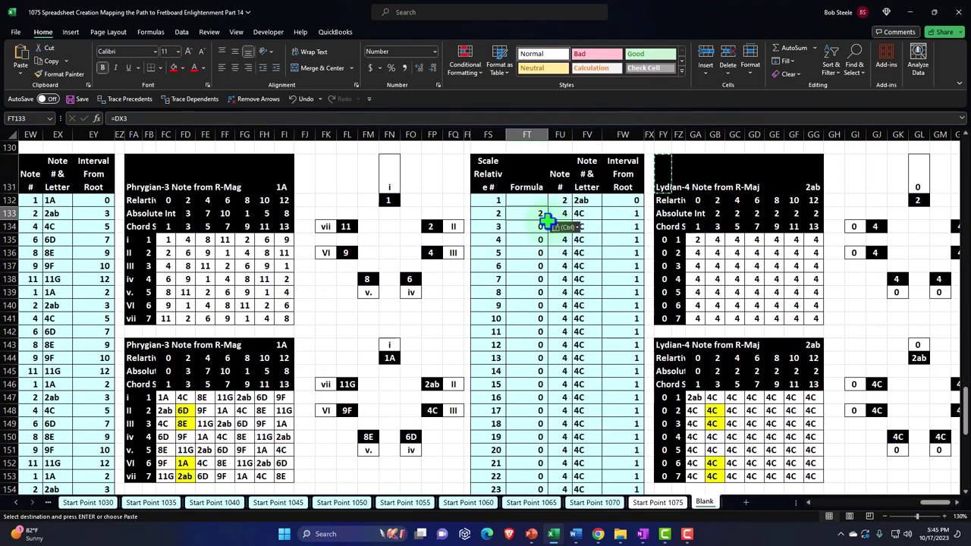
double_click(547, 220)
Step: Paste the formula from FT133 into FY135 as =EC5 and fill the Lydian chord numerals down to FY141
click(535, 217)
key(ctrl+c)
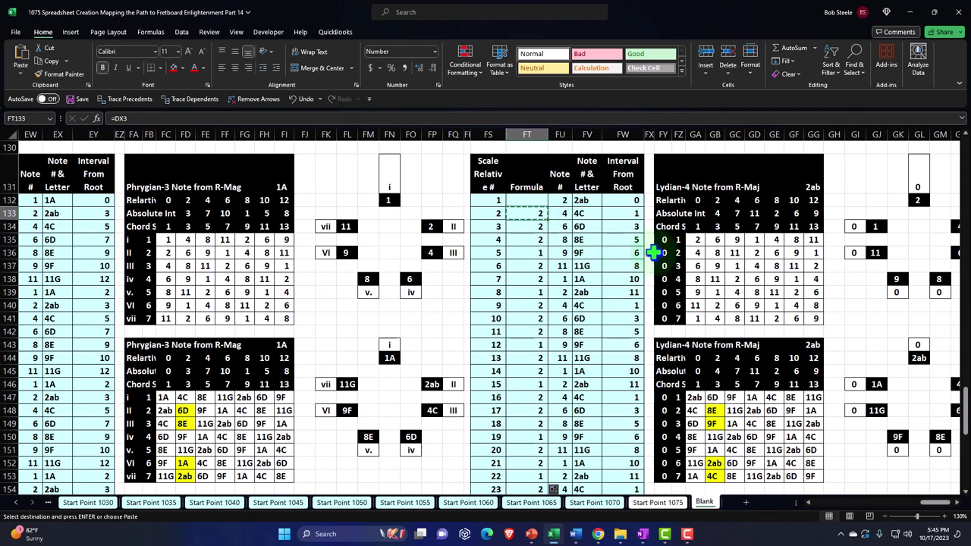
right_click(658, 253)
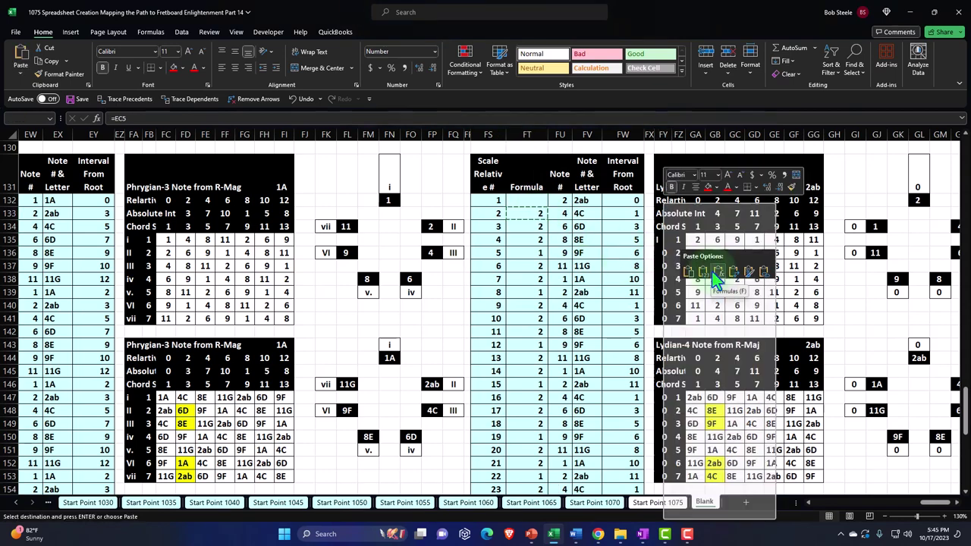
click(716, 273)
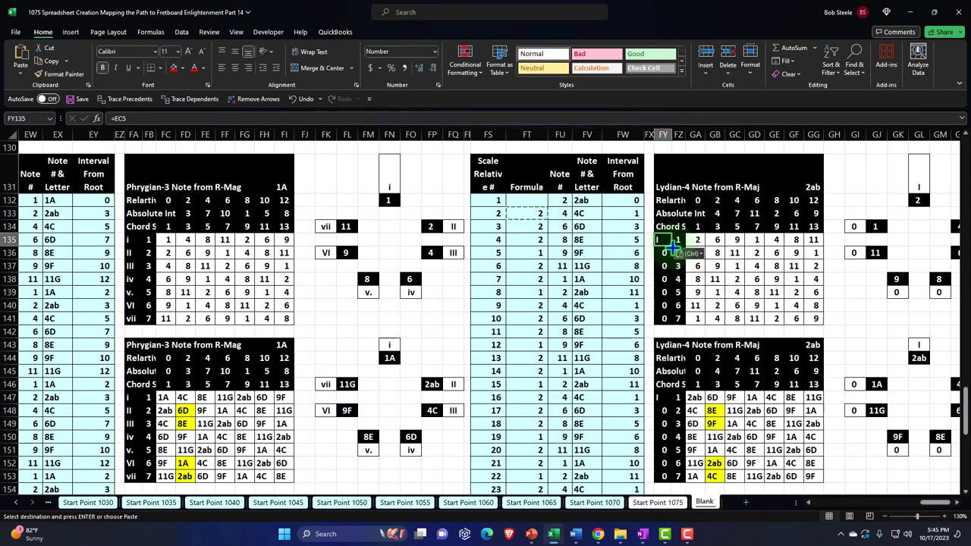
Step: Copy the Lydian heading formula in FY131 and examine the Lydian tables and chord wheels along row 131
click(661, 181)
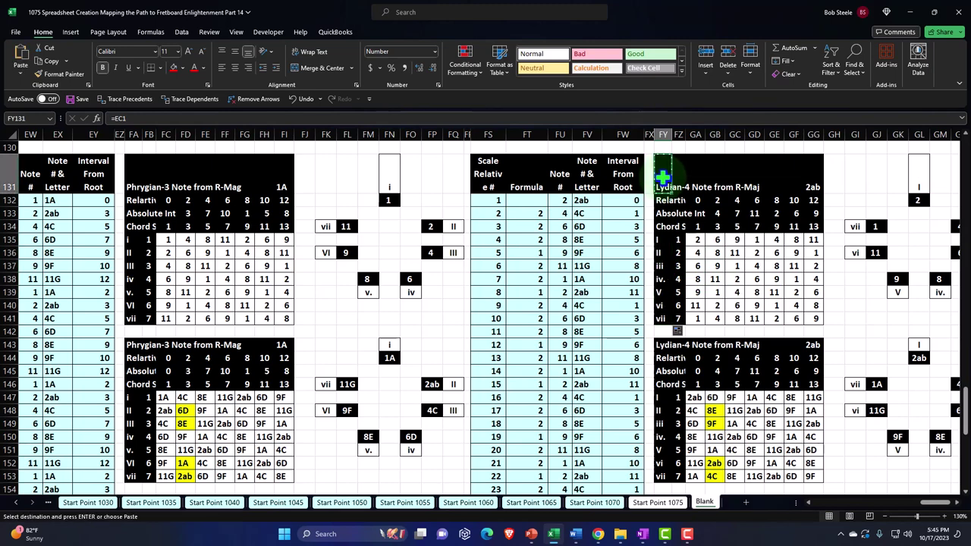
key(Right)
key(Right)
key(Right)
key(Right)
key(Right)
key(Right)
key(Right)
key(Right)
key(Right)
key(Right)
key(Right)
key(Right)
key(Right)
key(Right)
key(Right)
key(Right)
key(Right)
key(Right)
key(Right)
key(Right)
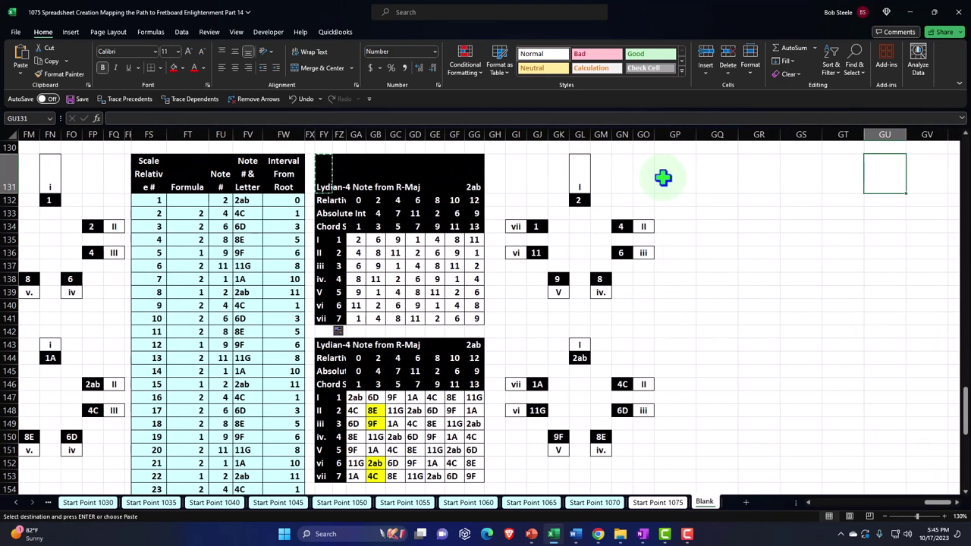
Step: Review the row 131 mode sets from Lydian back through Phrygian, Dorian and Minor/Aeolian to Major/Ionian
click(663, 177)
key(Left)
key(Left)
key(Left)
key(Left)
key(Left)
key(Left)
key(Left)
key(Left)
key(Left)
key(Left)
key(Left)
key(Left)
key(Left)
key(Left)
key(Left)
key(Left)
key(Left)
key(Left)
key(Left)
key(Left)
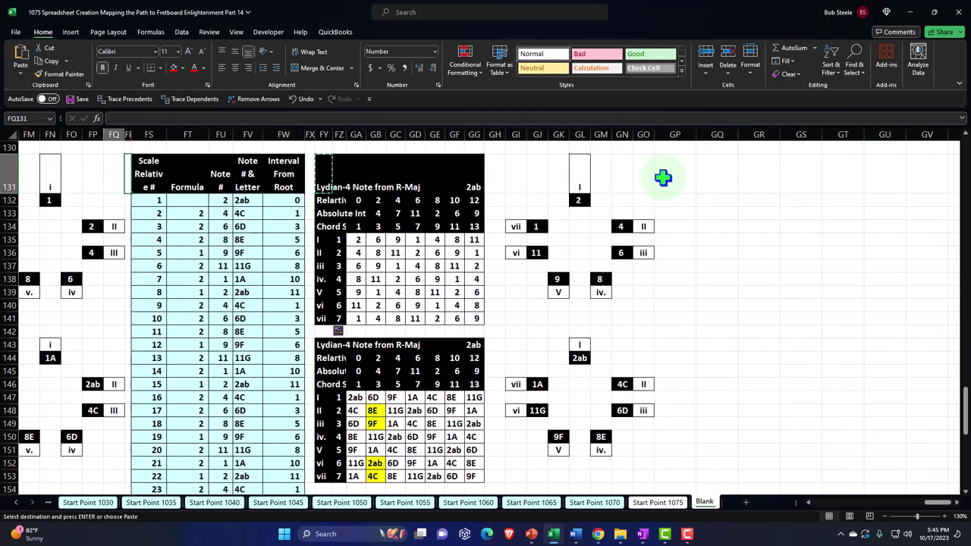
key(Left)
key(Left)
key(Left)
key(Left)
key(Left)
key(Left)
key(Left)
key(Left)
key(Left)
key(Left)
key(Left)
key(Left)
key(Left)
key(Left)
key(Left)
key(Left)
key(Left)
key(Left)
key(Left)
key(Left)
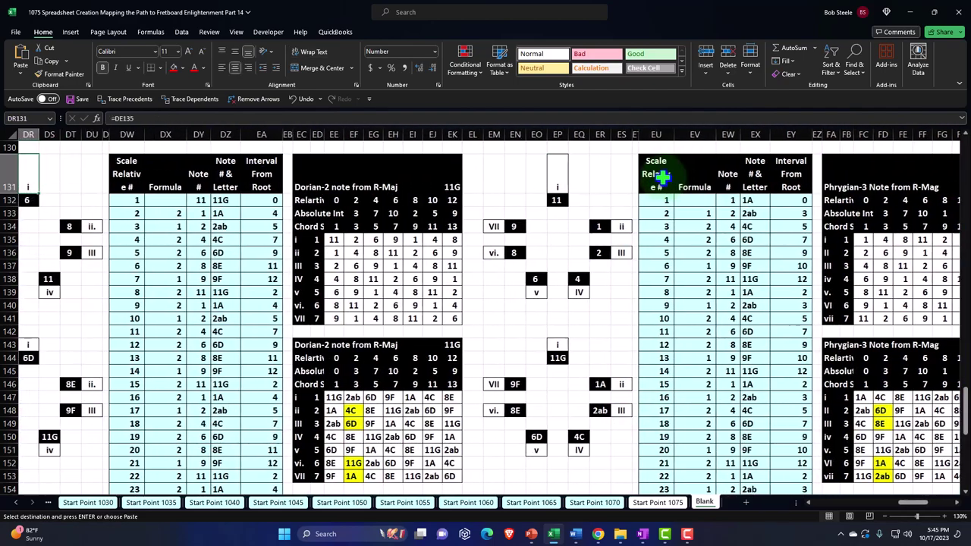
key(Left)
key(Left)
key(Left)
key(Left)
key(Left)
key(Left)
key(Left)
key(Left)
key(Left)
key(Left)
key(Left)
key(Left)
key(Left)
key(Left)
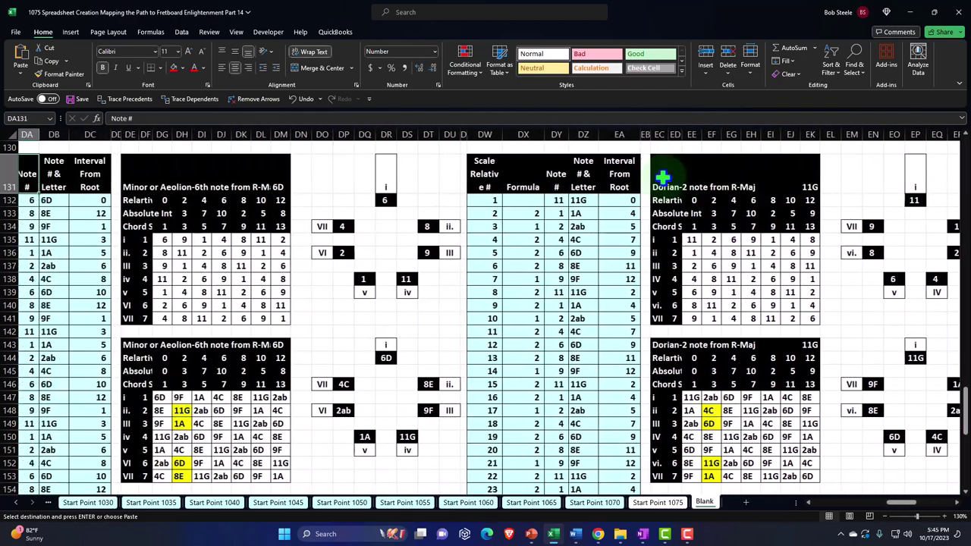
key(Left)
key(Left)
key(Left)
key(Left)
key(Left)
key(Left)
key(Left)
key(Left)
key(Left)
key(Left)
key(Left)
key(Left)
key(Left)
key(Left)
key(Left)
key(Left)
key(Left)
key(Left)
key(Left)
key(Left)
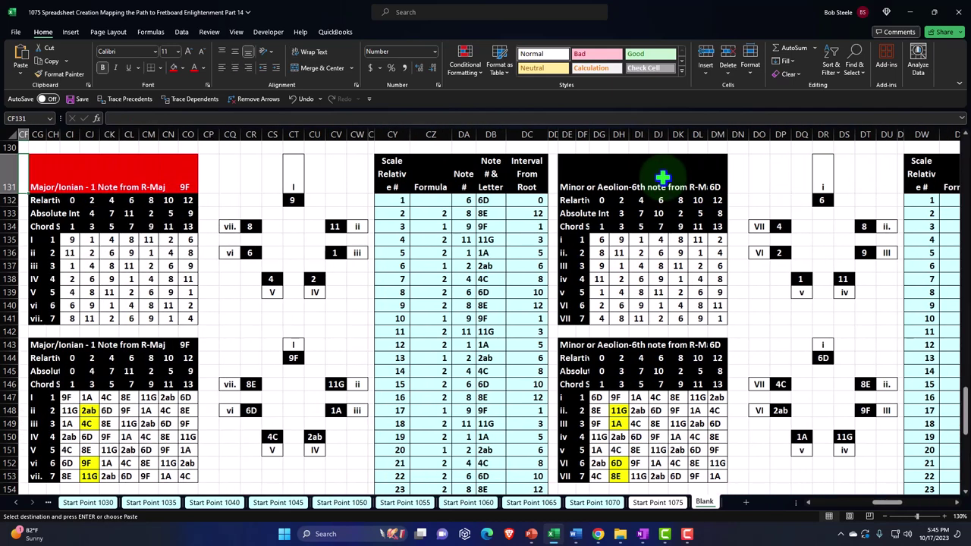
key(Left)
key(Left)
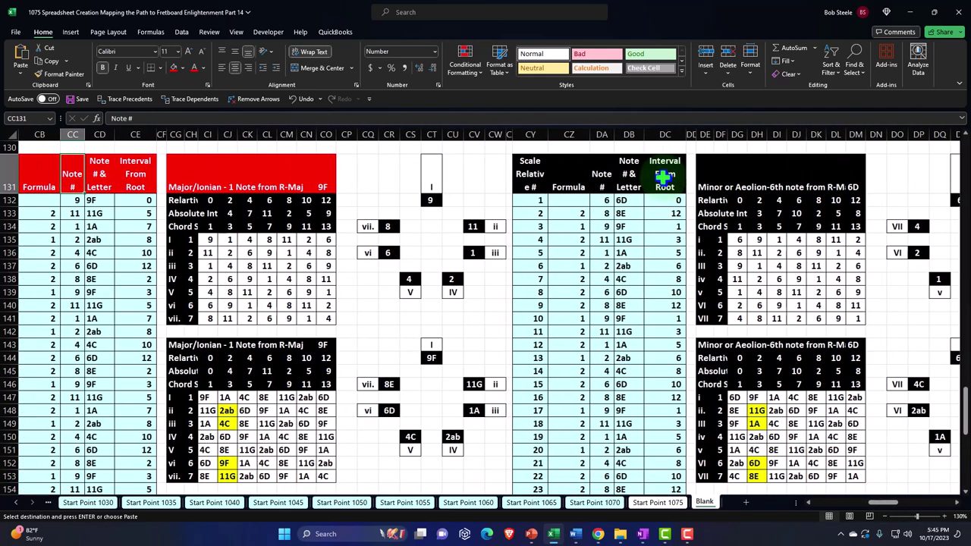
Step: Check the IV note in CU138 and the neighbouring V note on the Major/Ionian chord wheel
key(Right)
key(Right)
key(Right)
key(Right)
key(Right)
key(Right)
key(Right)
key(Right)
key(Right)
key(Right)
key(Right)
key(Right)
key(Right)
key(Right)
key(Right)
key(Right)
key(Right)
key(Right)
key(Down)
key(Down)
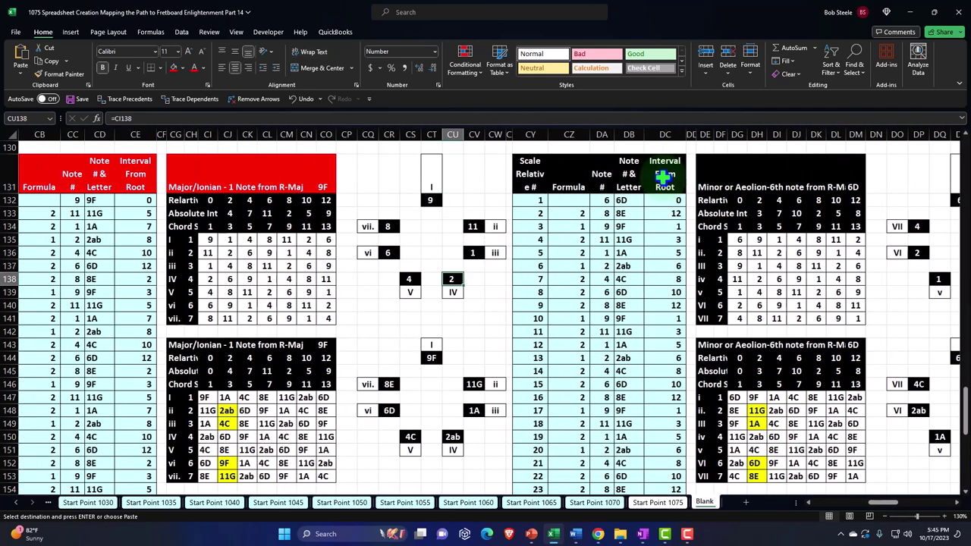
key(Left)
key(Left)
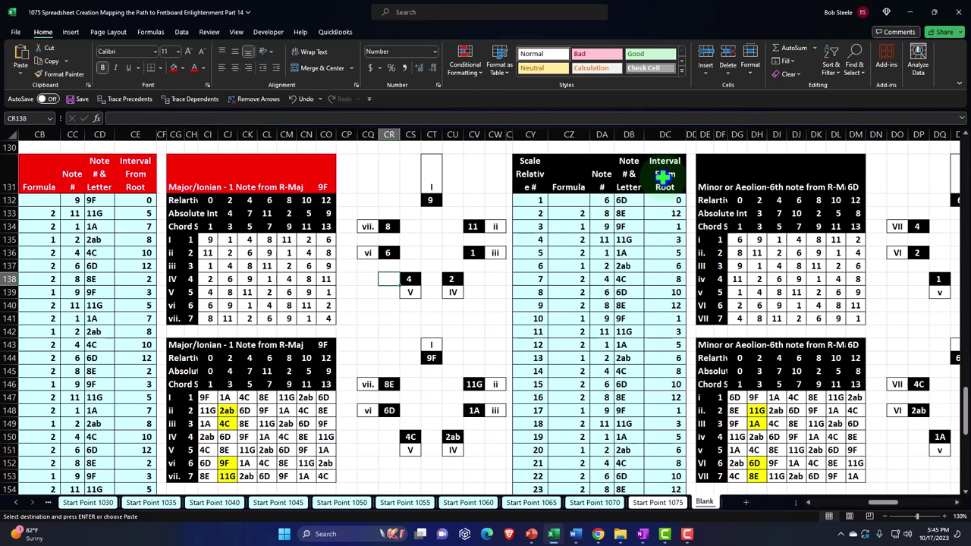
Step: Review the Locrian and Mixolydian sets back to the numeric and lettered fretboard tables starting in column A
key(Left)
key(Left)
key(Left)
key(Left)
key(Left)
key(Left)
key(Left)
key(Left)
key(Left)
key(Left)
key(Left)
key(Left)
key(Left)
key(Left)
key(Left)
key(Left)
key(Left)
key(Left)
key(Left)
key(Left)
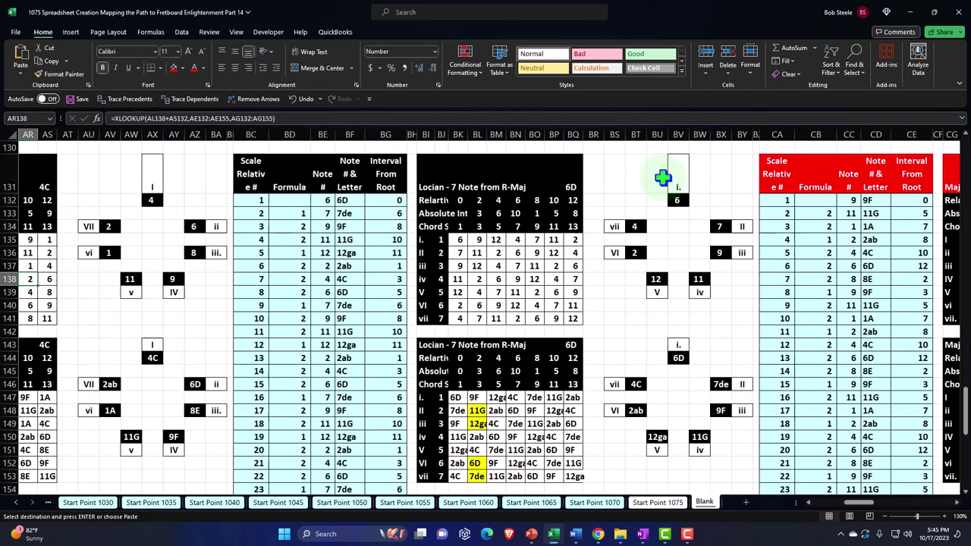
key(Left)
key(Left)
key(Left)
key(Left)
key(Left)
key(Left)
key(Left)
key(Left)
key(Left)
key(Left)
key(Left)
key(Left)
key(Left)
key(Left)
key(Left)
key(Left)
key(Left)
key(Left)
key(Left)
key(Left)
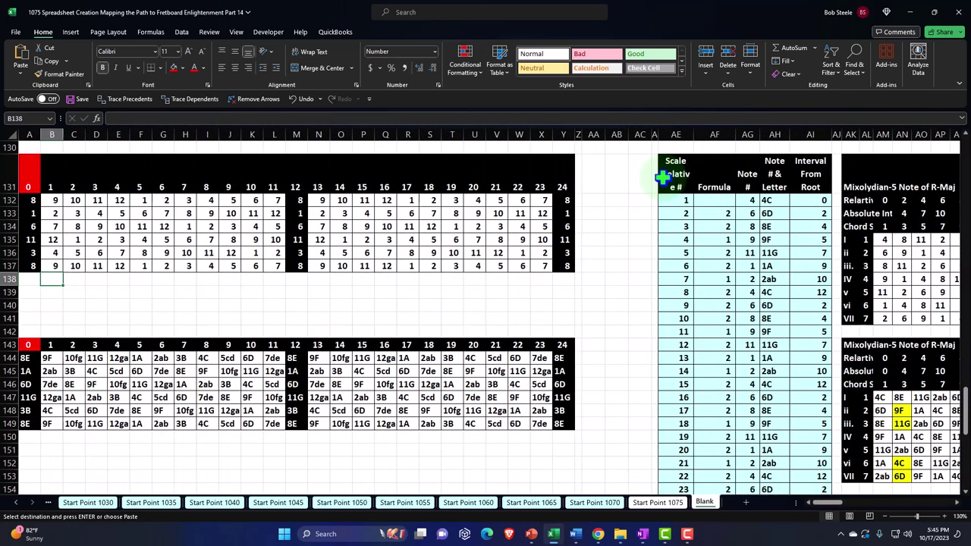
Step: Examine the numeric Mixolydian chord table in AK131:AS141, including its lookup formulas
key(Right)
key(Right)
key(Right)
key(Right)
key(Right)
key(Right)
key(Right)
key(Right)
key(Right)
key(Right)
key(Right)
key(Right)
key(Right)
key(Right)
key(Right)
key(Right)
key(Right)
key(Right)
key(Right)
key(Right)
key(Up)
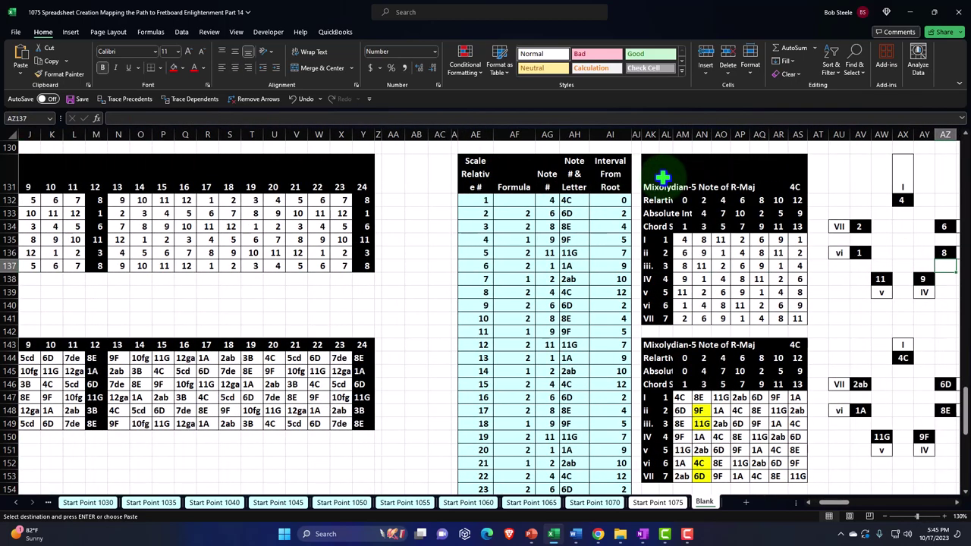
key(Left)
key(Left)
key(Left)
key(Left)
key(Left)
key(Left)
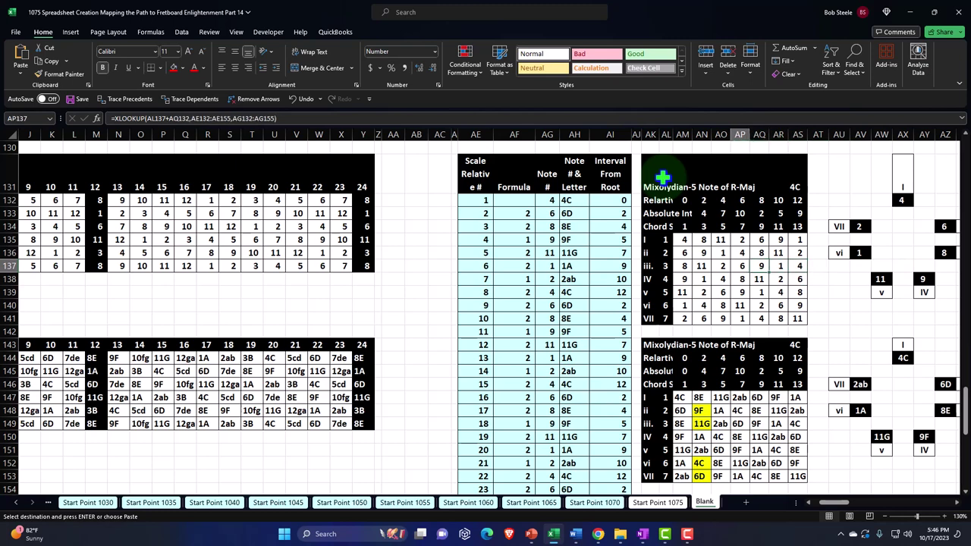
key(Up)
key(Up)
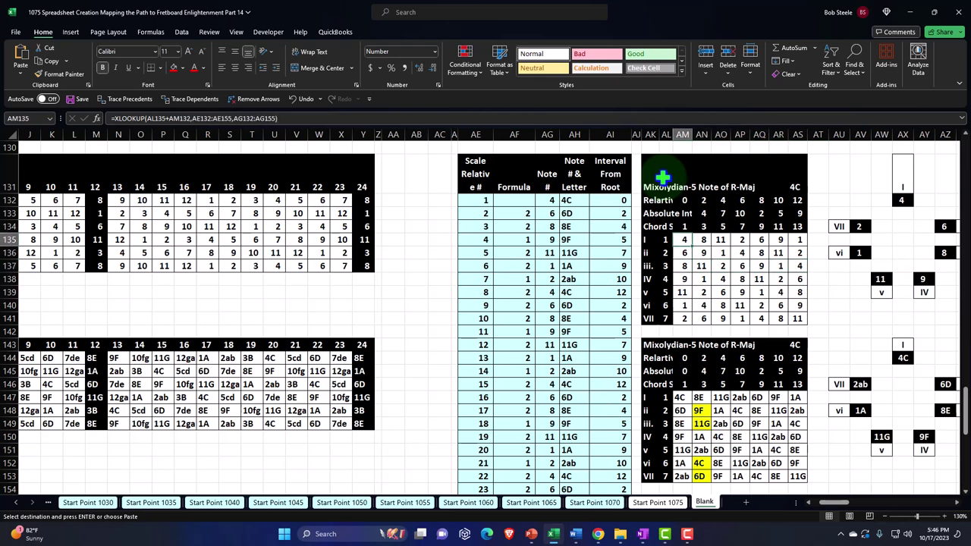
click(717, 252)
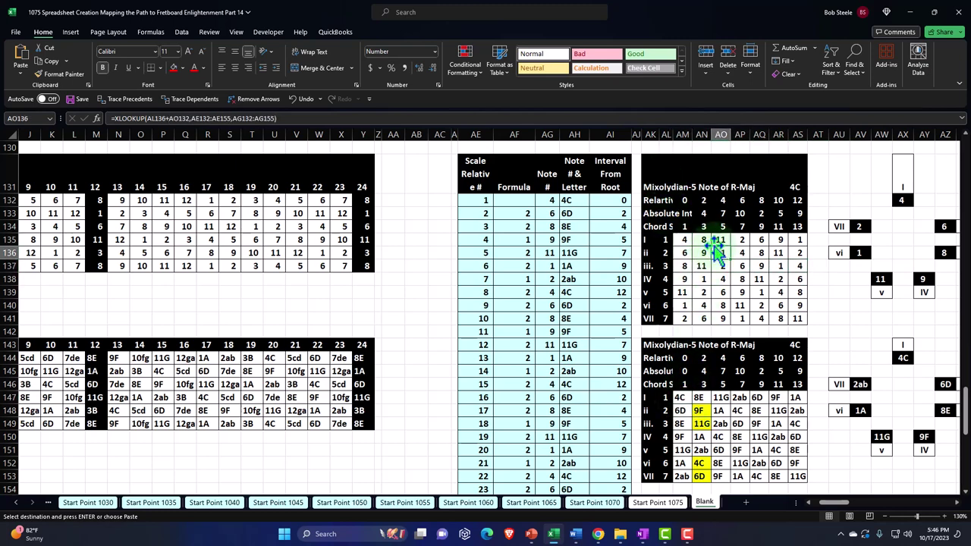
Step: Review the Mixolydian chord wheels and the neighbouring Locrian scale and chord tables along row 136
key(Right)
key(Right)
key(Right)
key(Right)
key(Right)
key(Right)
key(Right)
key(Right)
key(Right)
key(Right)
key(Right)
key(Right)
key(Right)
key(Right)
key(Right)
key(Right)
key(Right)
key(Right)
key(Right)
key(Right)
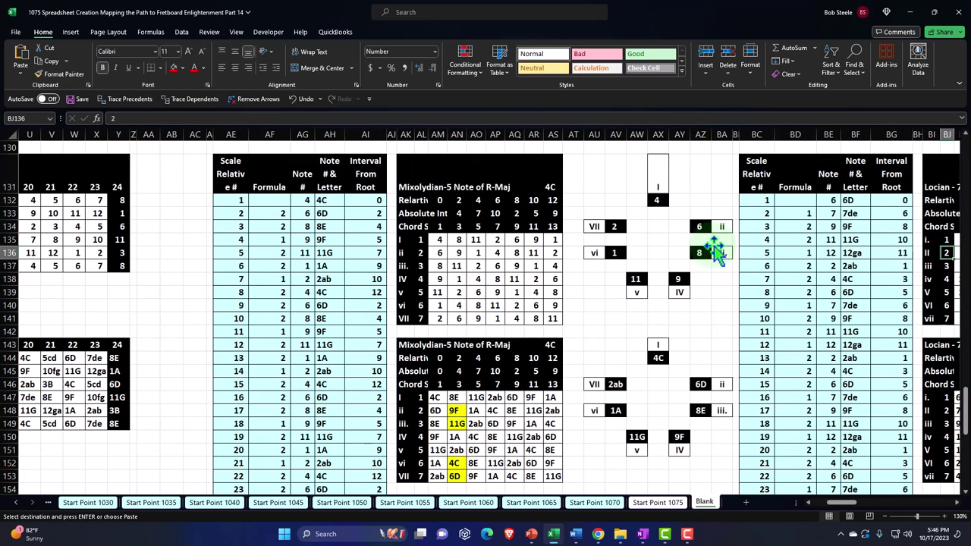
key(Right)
key(Right)
key(Right)
key(Right)
key(Right)
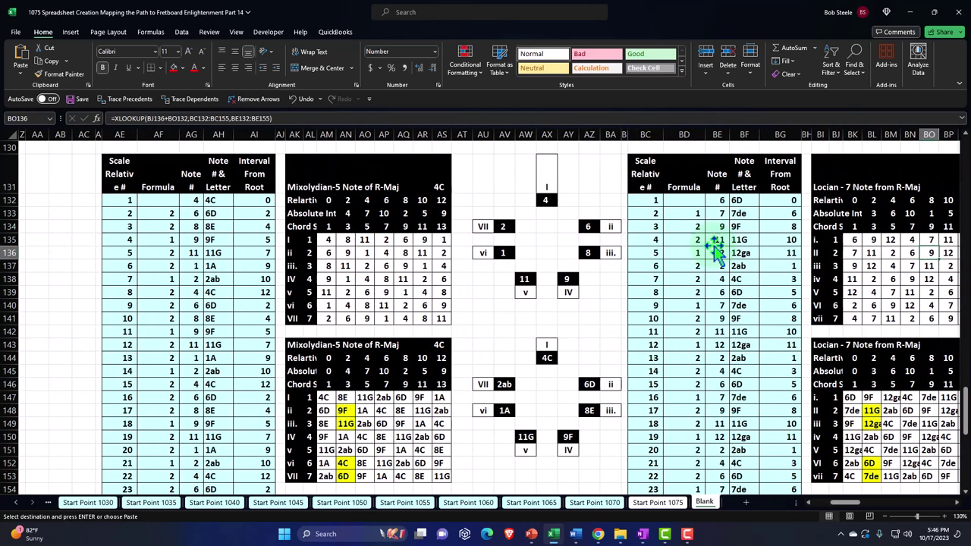
key(Right)
key(Right)
click(713, 252)
scroll(713, 252, right, 2)
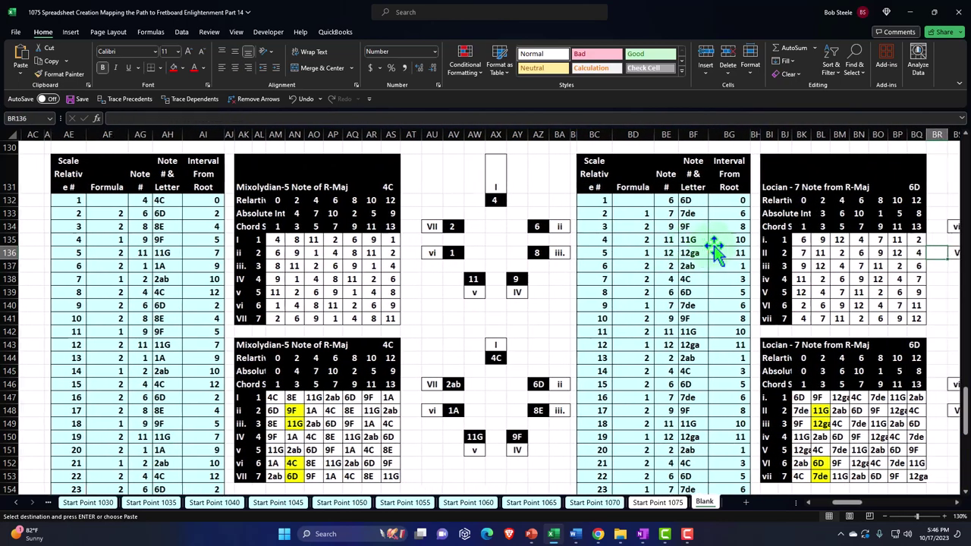
Step: Link the Locrian scale's first note number in BE132 to the vii note on the Major/Ionian chord wheel
key(Left)
key(Up)
key(Up)
key(Up)
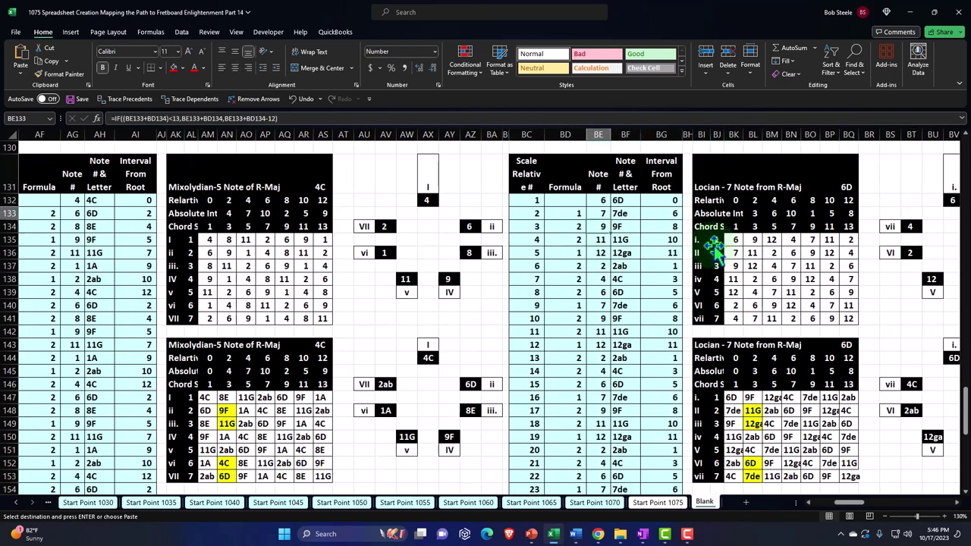
text(=)
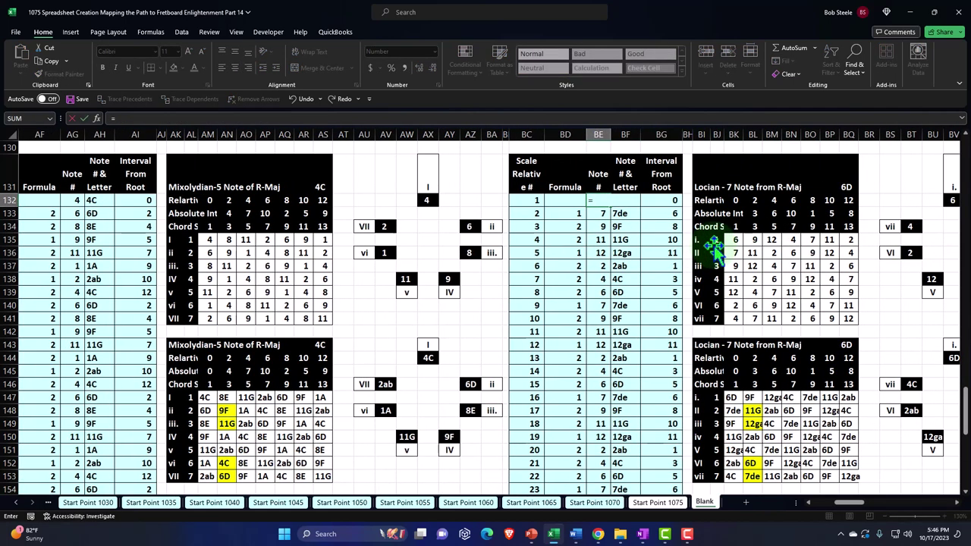
key(Right)
key(Right)
key(Right)
key(Right)
key(Right)
key(Right)
key(Right)
key(Right)
key(Right)
key(Right)
key(Right)
key(Right)
key(Right)
key(Right)
key(Right)
key(Right)
key(Right)
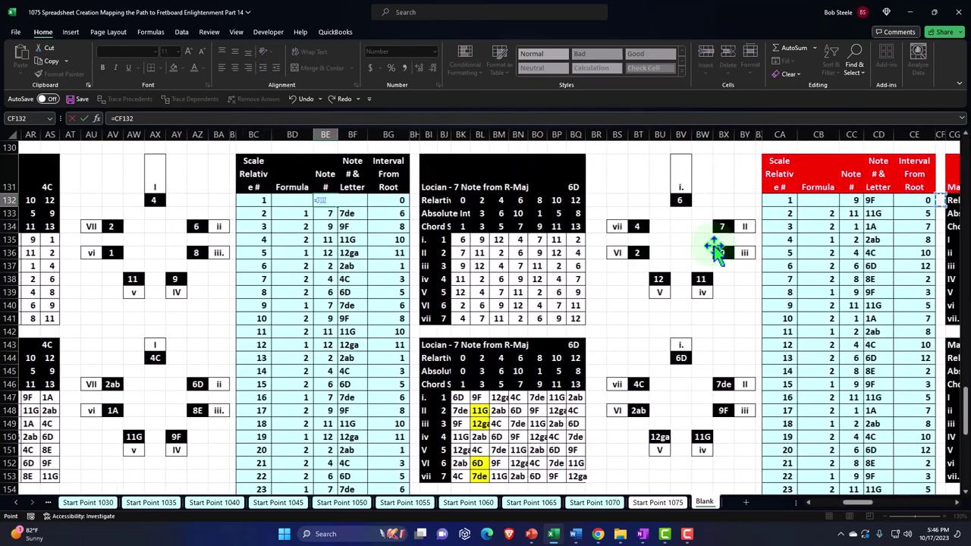
key(Right)
key(Right)
key(Right)
key(Right)
key(Right)
key(Right)
key(Right)
key(Right)
key(Right)
key(Right)
key(Right)
key(Right)
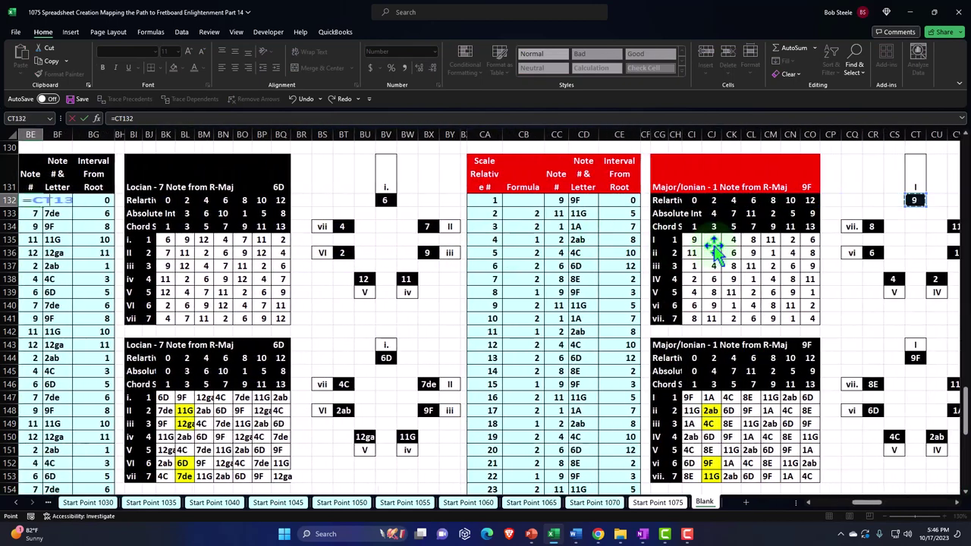
key(Down)
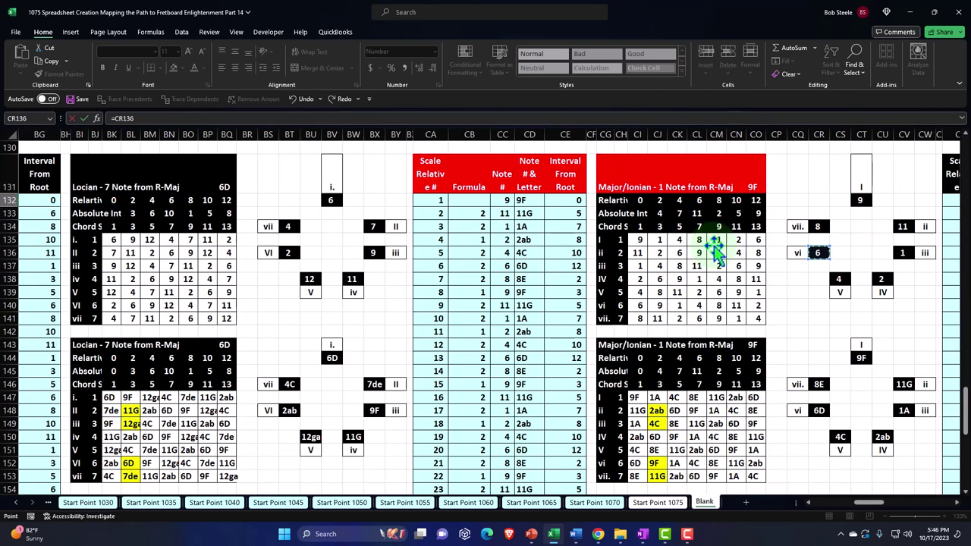
key(Escape)
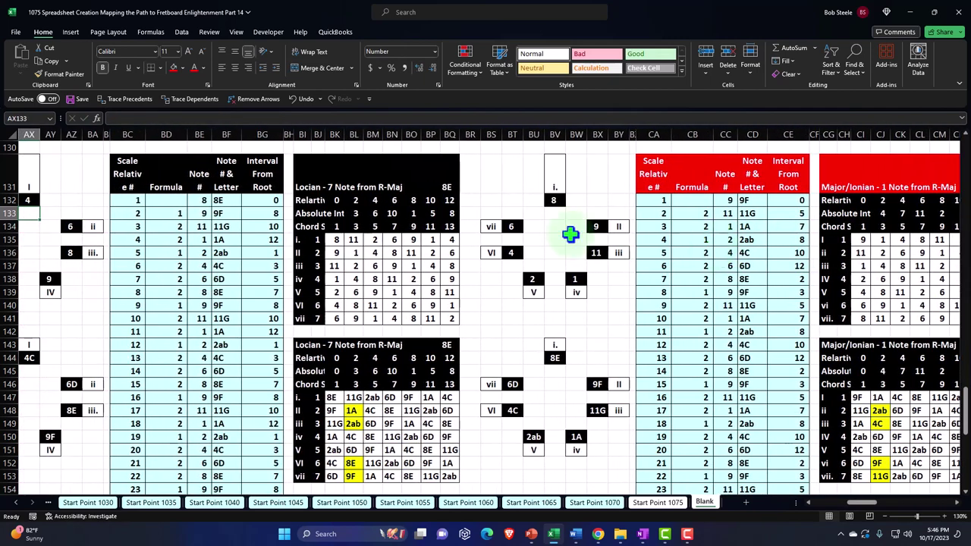
Step: Copy the Locrian heading formula from BI131 into BD133 without its formatting and fill it down the Formula column
click(301, 168)
key(ctrl+c)
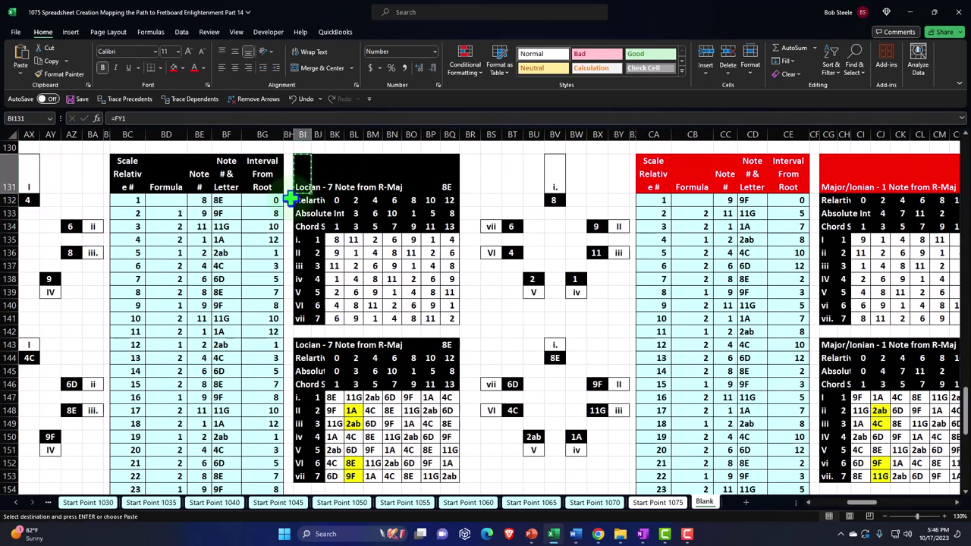
click(199, 200)
right_click(176, 211)
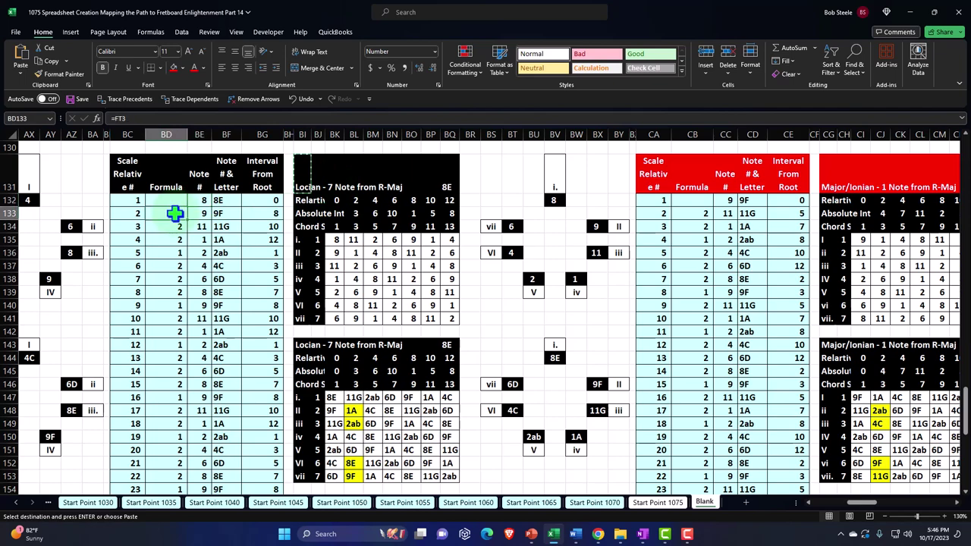
click(232, 272)
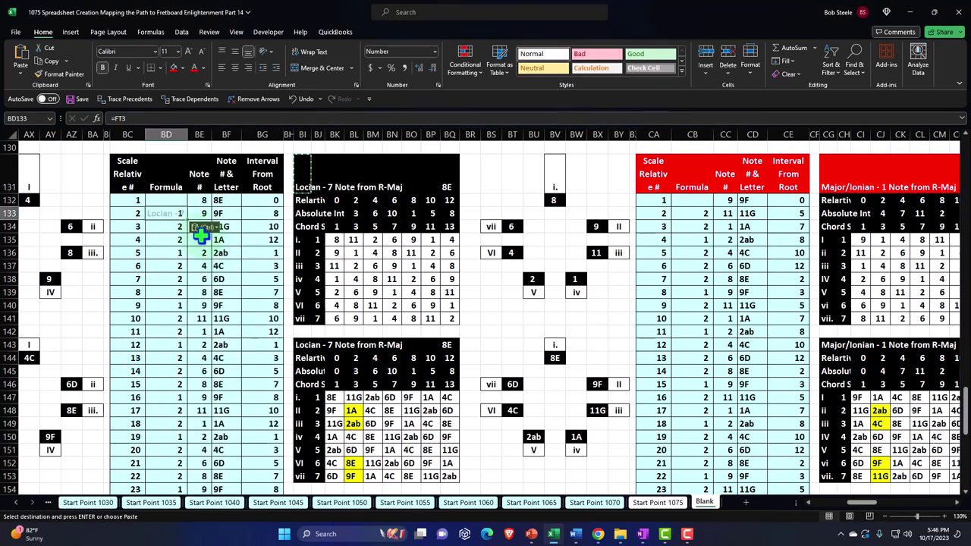
double_click(188, 219)
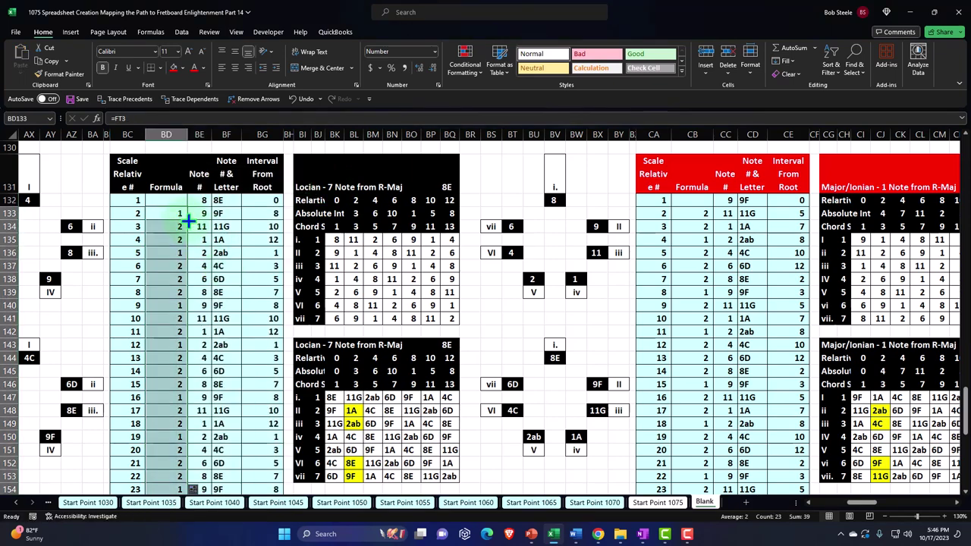
Step: Review the Locrian tables back through the Mixolydian chord wheels and chord tables to the Mixolydian scale table
click(348, 320)
click(406, 226)
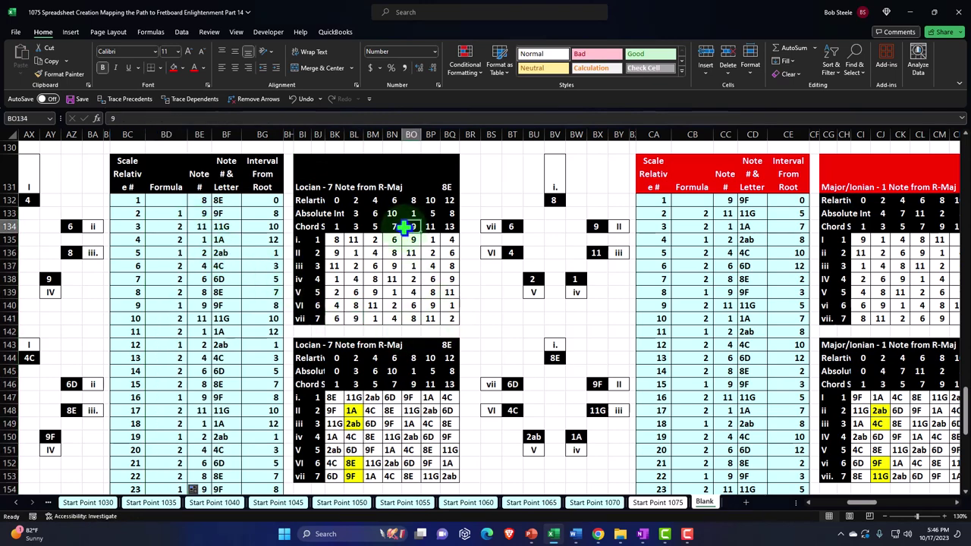
key(Left)
key(Left)
key(Left)
key(Left)
key(Left)
key(Left)
key(Left)
key(Left)
key(Left)
key(Left)
key(Left)
key(Left)
key(Left)
key(Left)
key(Left)
key(Left)
key(Left)
key(Left)
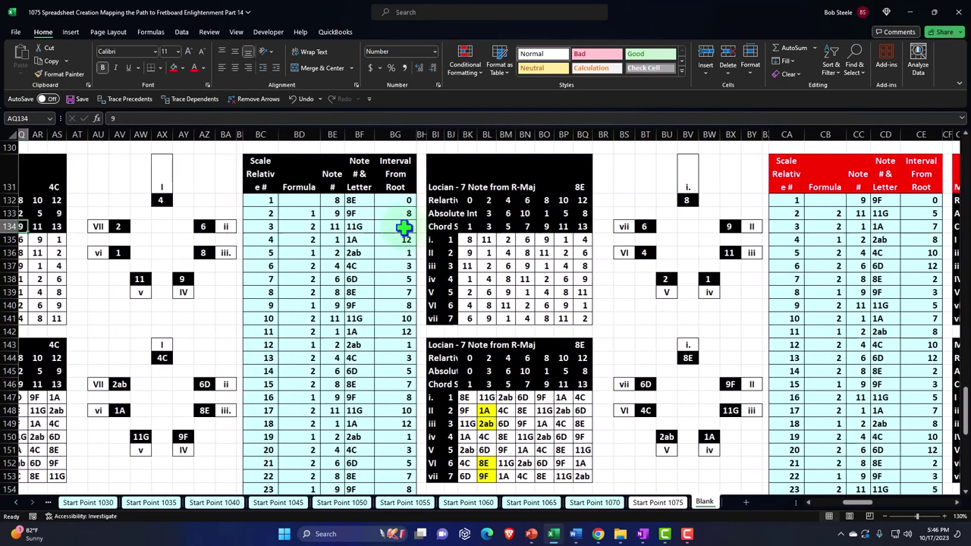
key(Left)
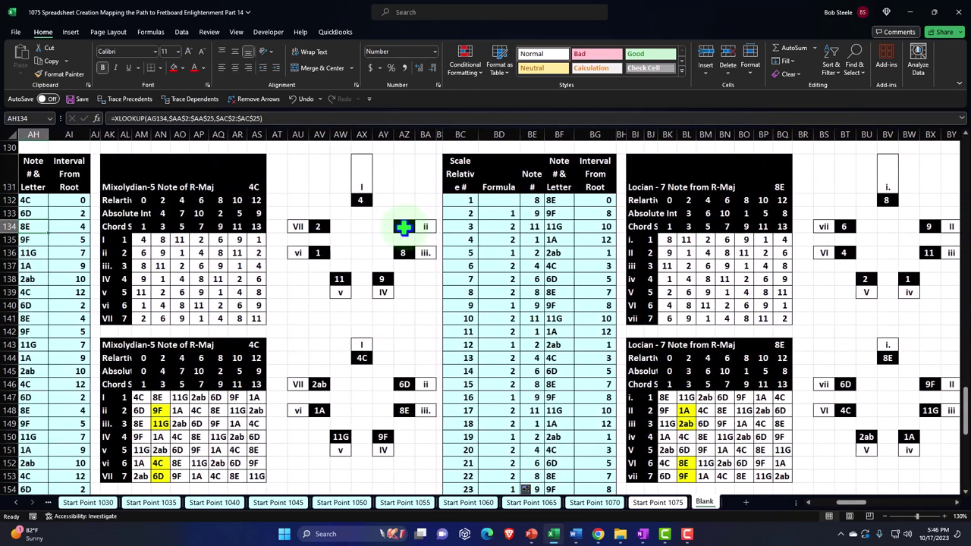
scroll(413, 273, down, 3)
scroll(419, 305, up, 3)
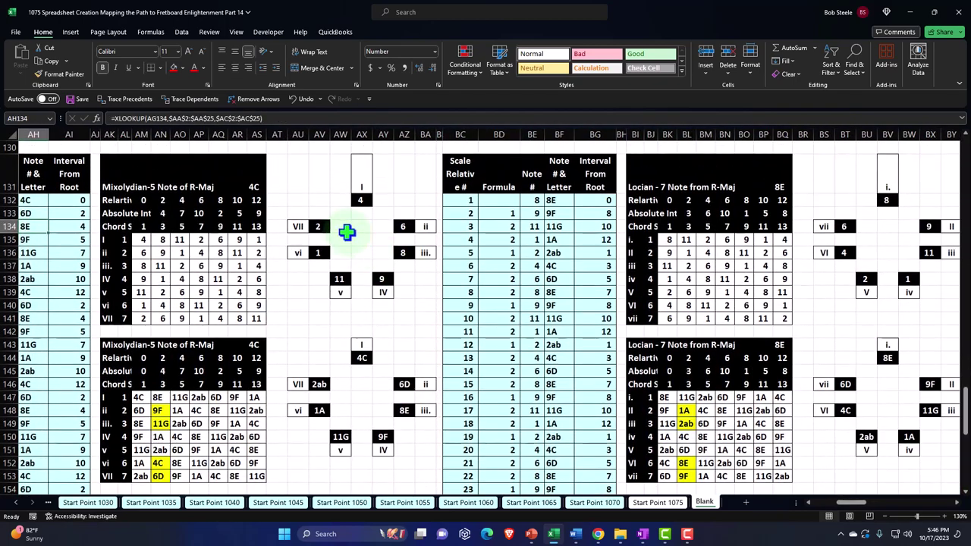
click(346, 232)
key(Left)
key(Left)
key(Left)
key(Left)
key(Left)
key(Left)
key(Left)
key(Left)
key(Left)
key(Left)
key(Left)
key(Left)
key(Left)
key(Left)
key(Left)
key(Left)
key(Left)
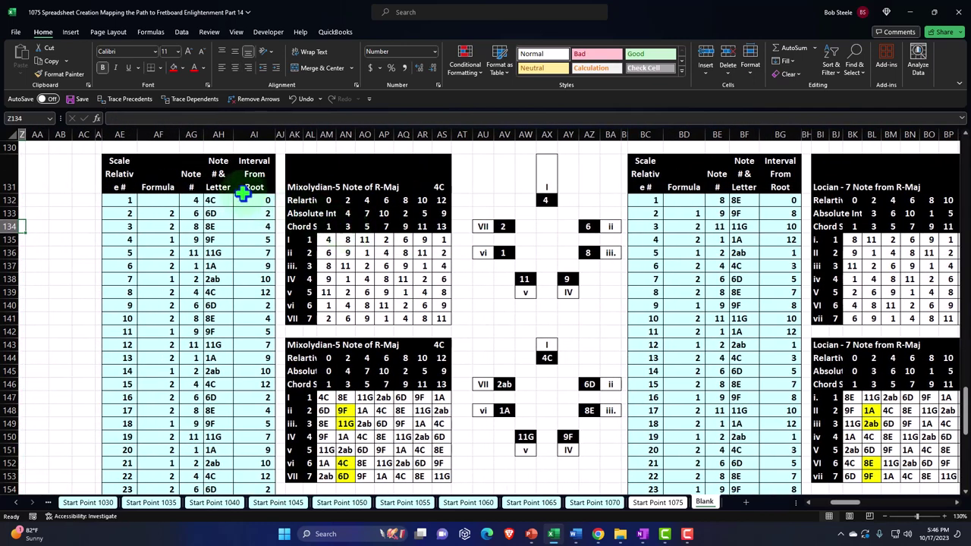
Step: Copy the complete Locrian set in AE157:BA181 and paste it at BC157, beneath the row 131 Locrian set
drag(119, 172, 65, 310)
scroll(247, 338, down, 2)
scroll(247, 338, down, 4)
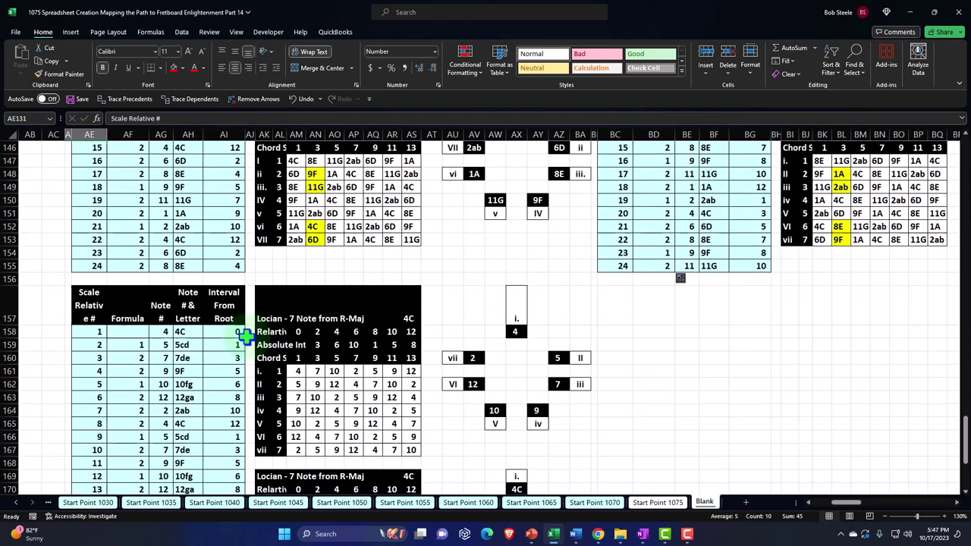
drag(88, 260, 570, 449)
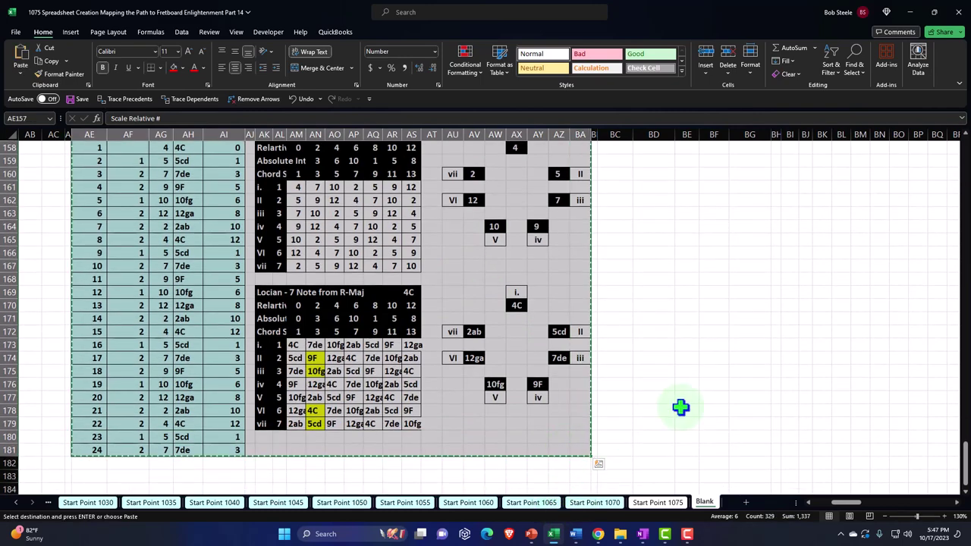
scroll(681, 408, up, 2)
click(619, 240)
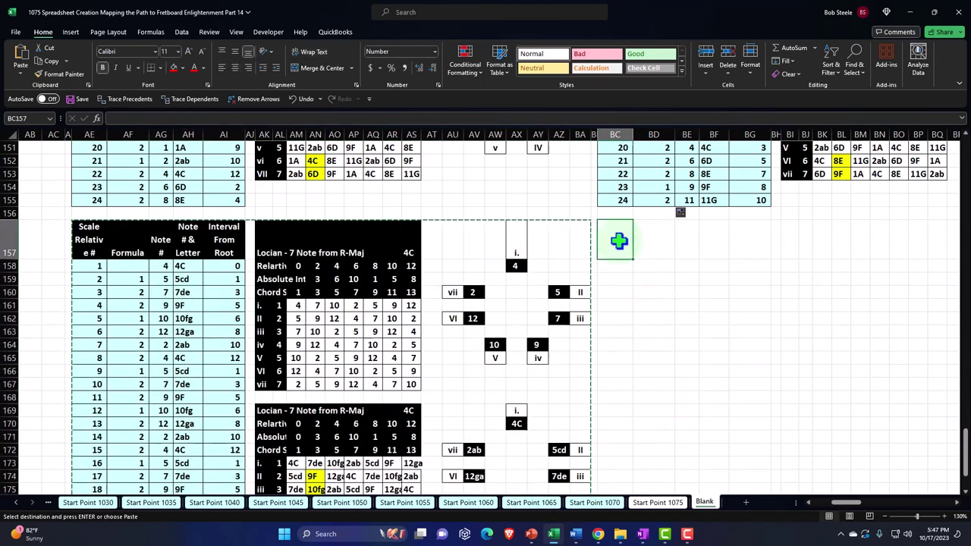
key(ctrl+v)
Step: Paste the copied Locrian set at CA157, CY157 and DW157 along row 157
scroll(849, 509, right, 8)
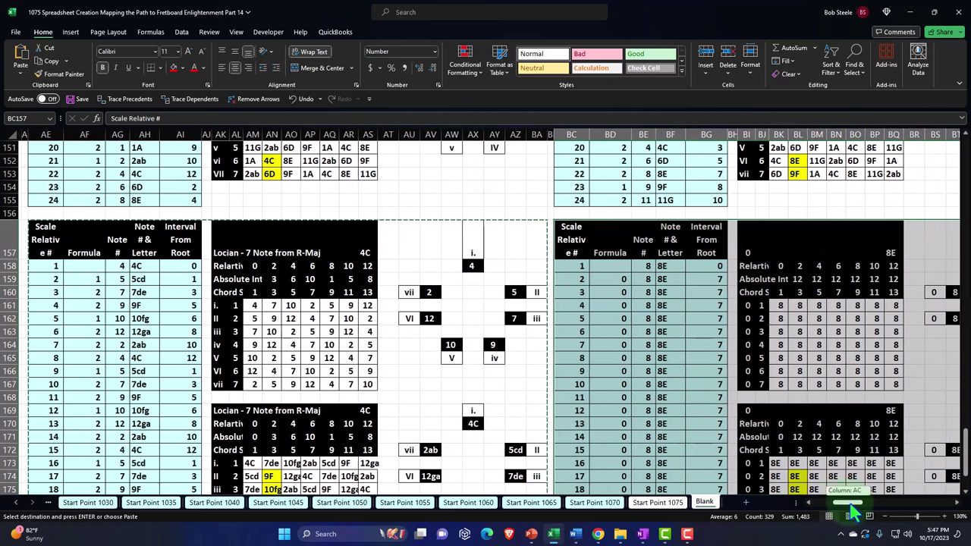
click(610, 237)
key(ctrl+v)
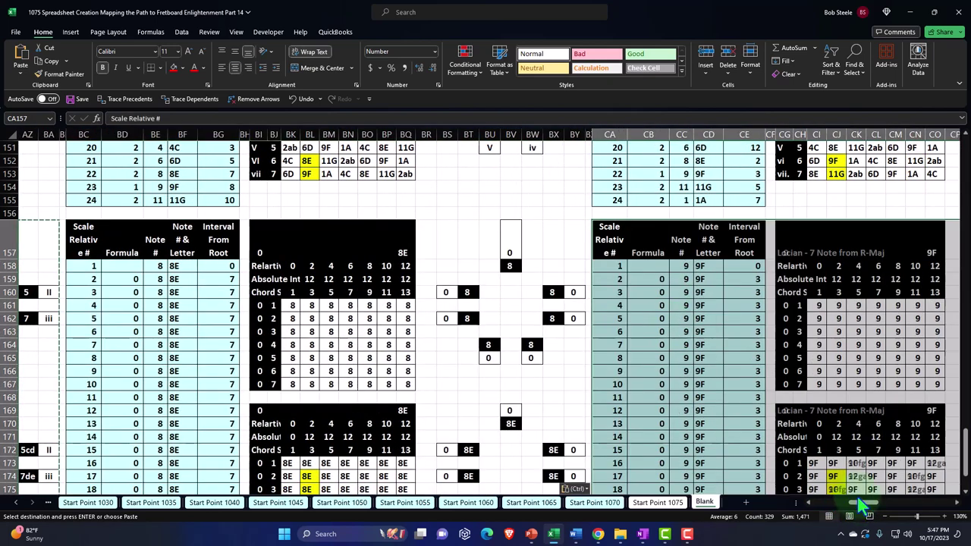
scroll(864, 501, right, 10)
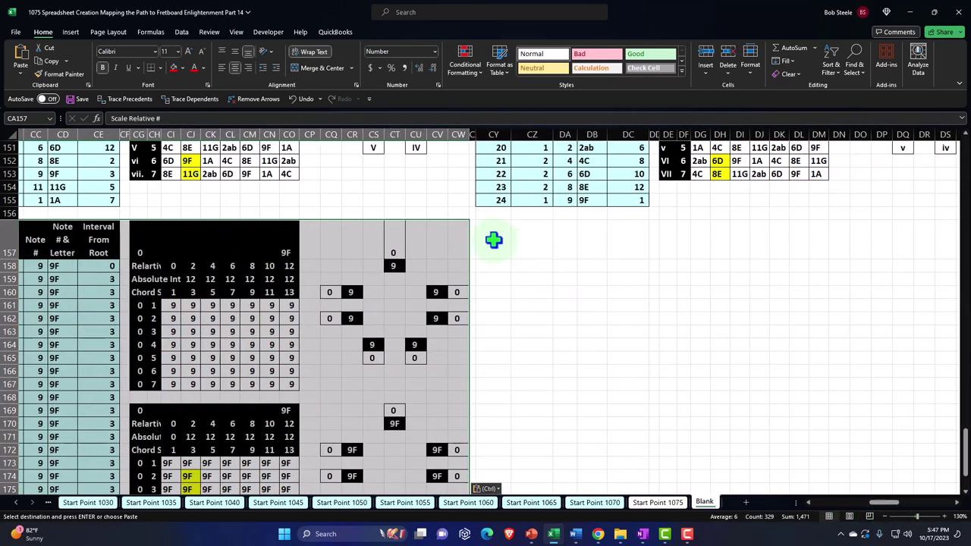
click(494, 239)
key(ctrl+v)
scroll(892, 508, right, 10)
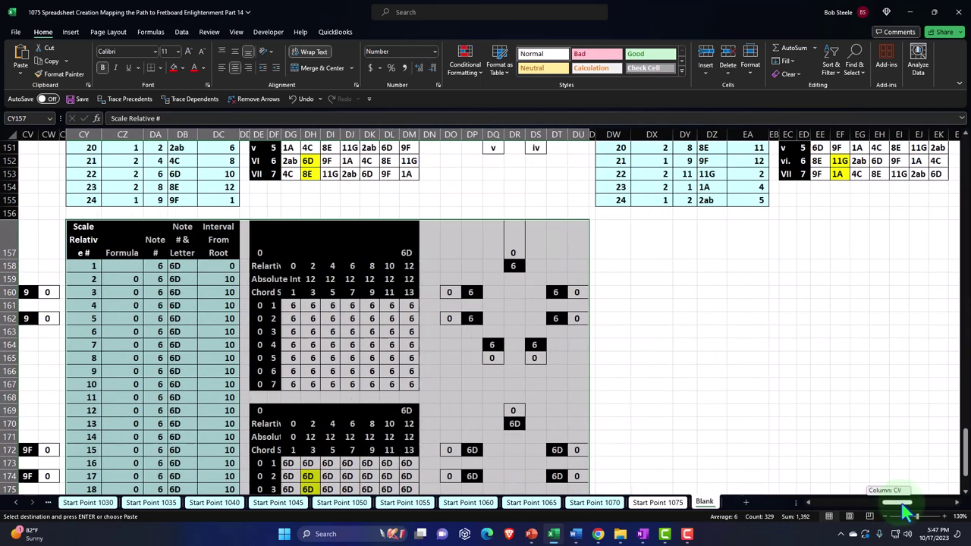
click(483, 234)
key(ctrl+v)
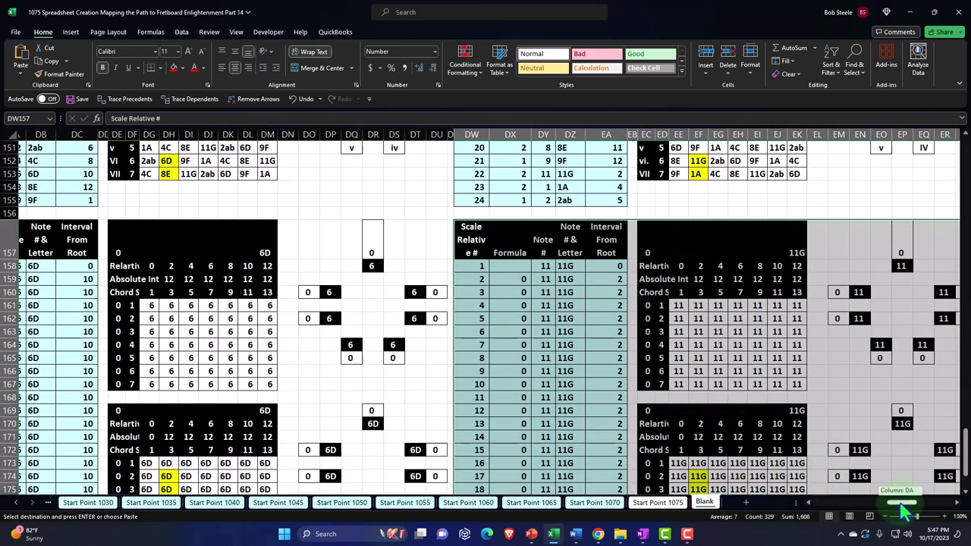
Step: Paste the copied Locrian set at EU157 and FS157 to finish the sets along row 157
drag(902, 512, 914, 510)
click(514, 245)
key(ctrl+v)
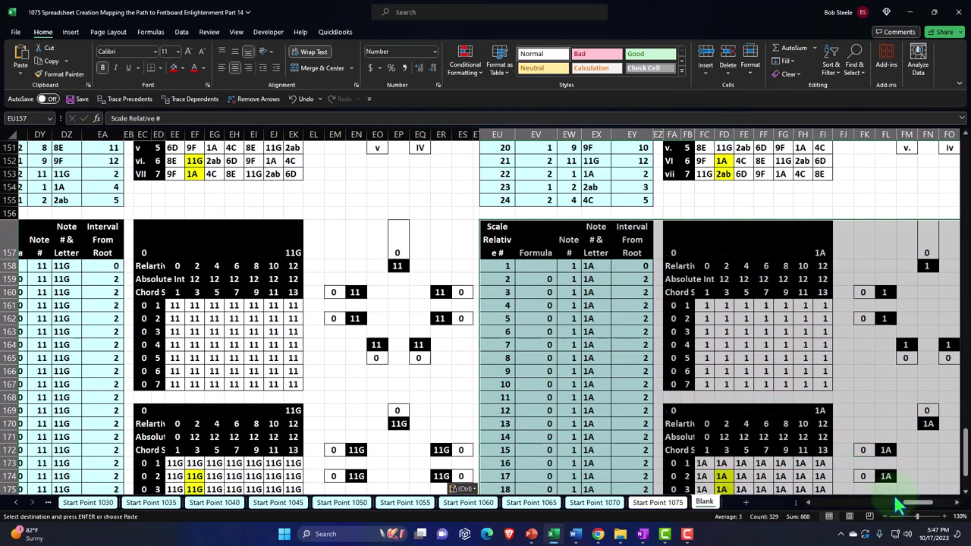
scroll(897, 507, right, 6)
click(711, 254)
key(ctrl+v)
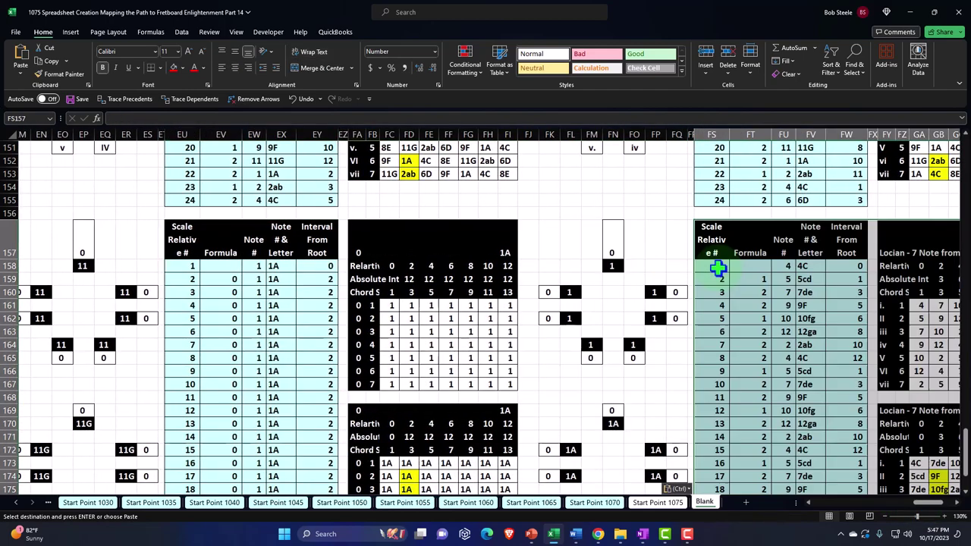
Step: Replace the heading formula in BI157 with a link to the Major/Ionian heading in AK1
drag(940, 510, 847, 517)
click(459, 243)
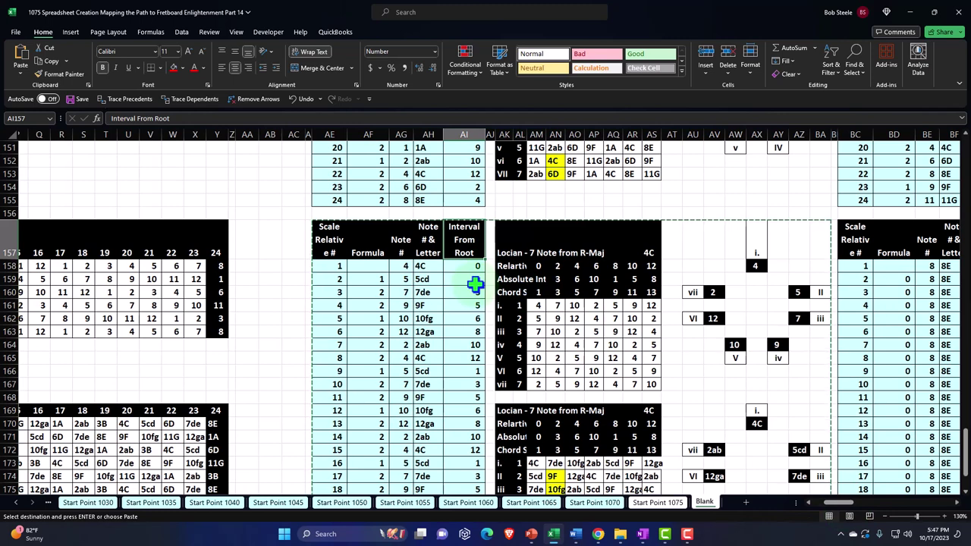
click(474, 282)
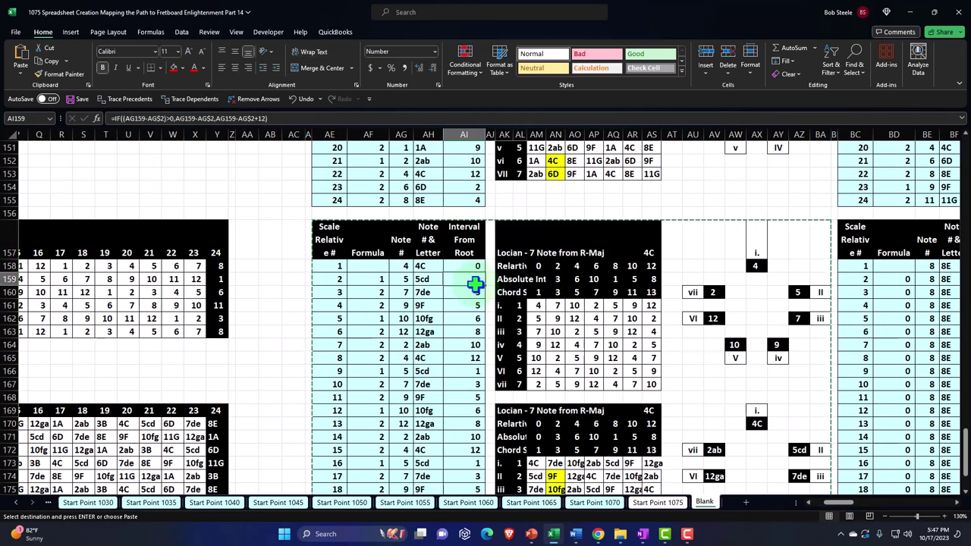
key(Up)
key(Up)
key(Up)
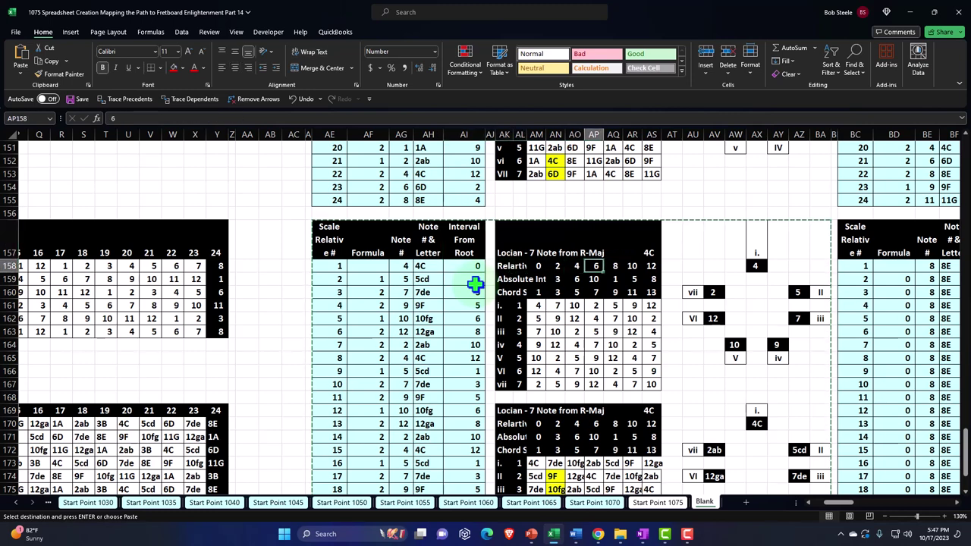
key(Right)
key(Right)
key(Right)
key(Right)
key(Right)
key(Right)
key(Right)
key(Right)
key(Right)
key(Right)
key(Right)
key(Right)
key(Right)
key(Right)
key(Right)
key(Right)
key(Right)
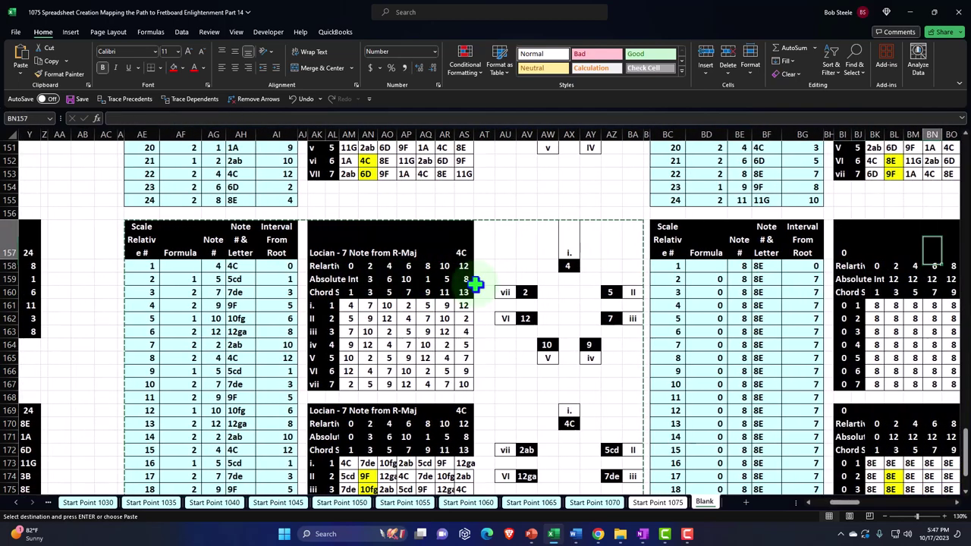
key(Up)
key(Up)
key(Left)
key(Left)
key(Left)
key(Left)
key(Down)
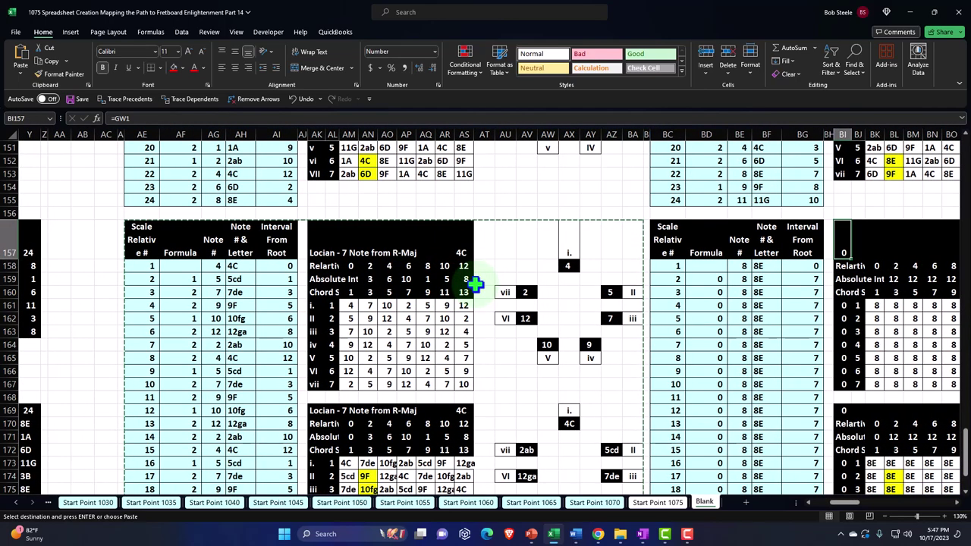
text(=)
key(Up)
key(Up)
key(Up)
key(Up)
key(Up)
key(Up)
key(Up)
key(Up)
key(Up)
key(Up)
key(Up)
key(Up)
key(Up)
key(Up)
key(Up)
key(Up)
key(Up)
key(Up)
key(Up)
key(Up)
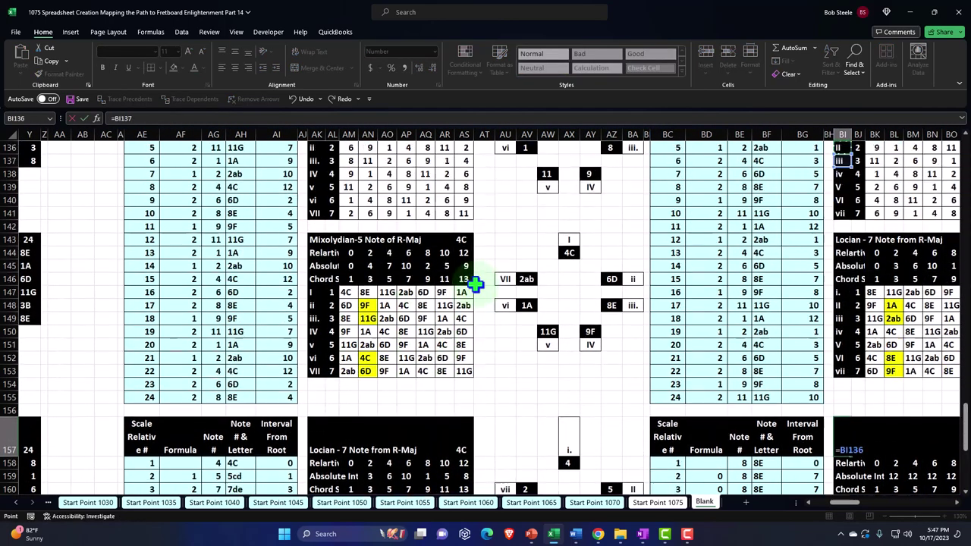
key(Up)
key(Up)
key(Up)
key(Up)
key(Up)
key(Up)
key(Up)
key(Up)
key(Up)
key(Up)
key(Up)
key(Up)
key(Up)
key(Up)
key(Up)
key(Up)
key(Up)
key(Up)
key(Up)
key(Up)
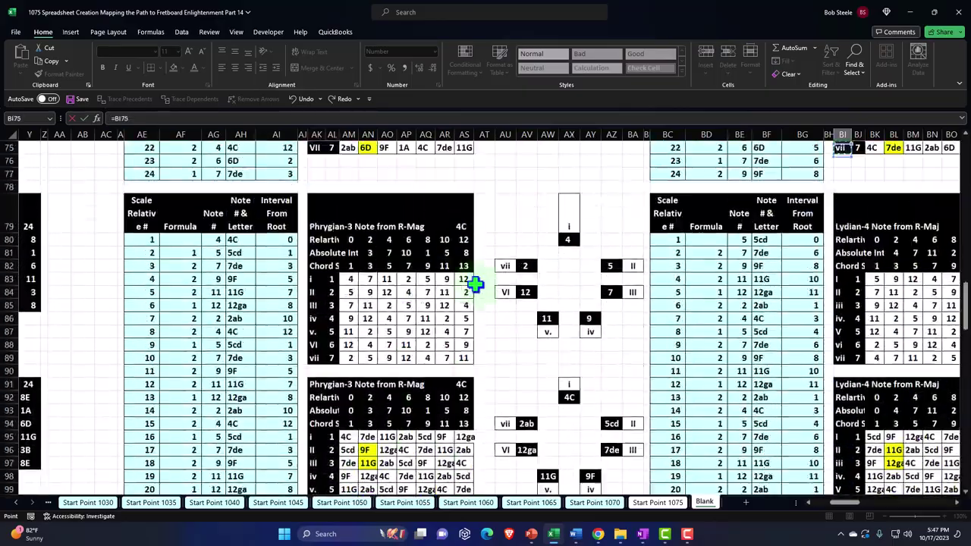
key(Up)
key(Up)
key(Up)
key(Up)
key(Up)
key(Up)
key(Up)
key(Up)
key(Up)
key(Up)
key(Up)
key(Up)
key(Up)
key(Up)
key(Up)
key(Up)
key(Up)
key(Up)
key(Up)
key(Up)
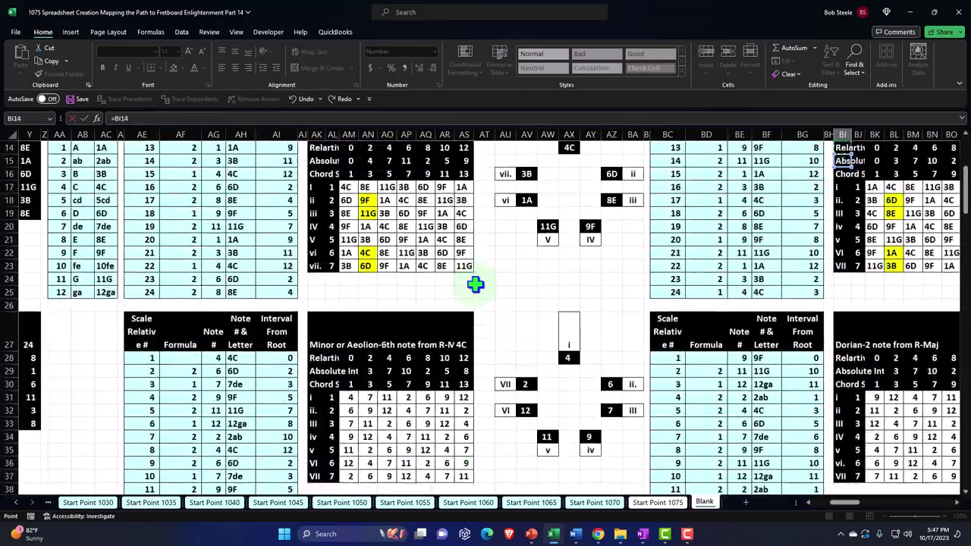
key(Left)
key(Left)
key(Left)
key(Left)
key(Left)
key(Left)
key(Left)
key(Left)
key(Left)
key(Left)
key(Left)
key(Left)
key(Left)
key(Left)
key(Left)
key(Left)
key(Left)
key(Left)
key(Left)
key(Left)
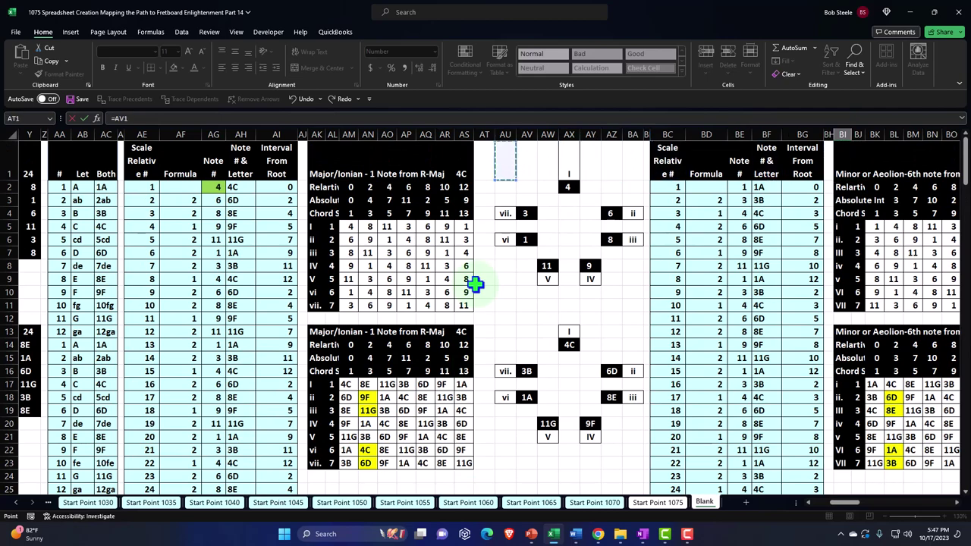
key(Left)
key(Left)
key(Left)
key(Left)
key(Left)
key(Left)
key(Left)
key(Left)
key(Left)
key(Left)
key(Left)
key(Left)
key(Left)
key(Left)
key(Left)
key(Left)
key(Left)
key(Left)
key(Left)
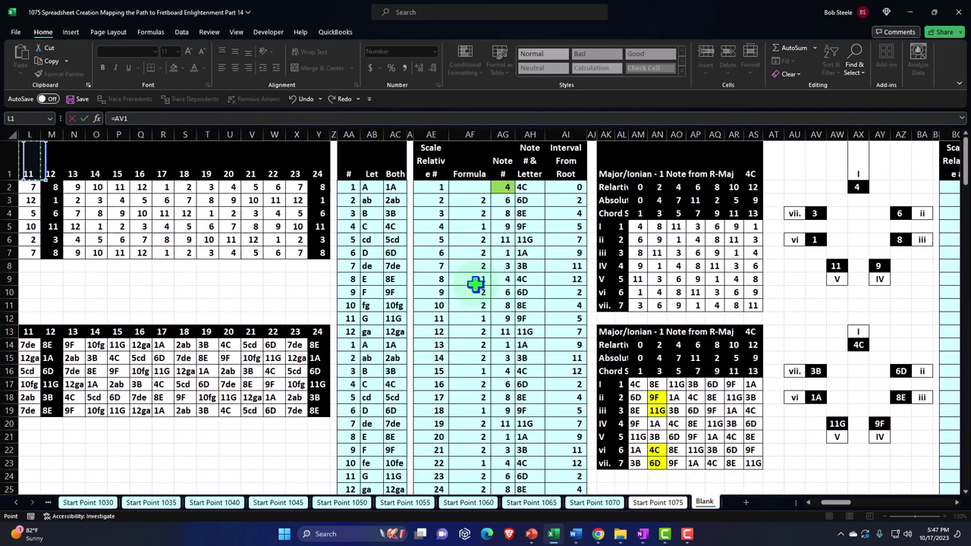
key(Right)
key(Right)
key(Right)
key(Right)
key(Right)
key(Right)
key(Right)
key(Right)
key(Right)
key(Right)
key(Right)
key(Right)
key(Right)
key(Right)
key(Right)
key(Right)
key(Right)
key(Right)
key(Right)
key(Right)
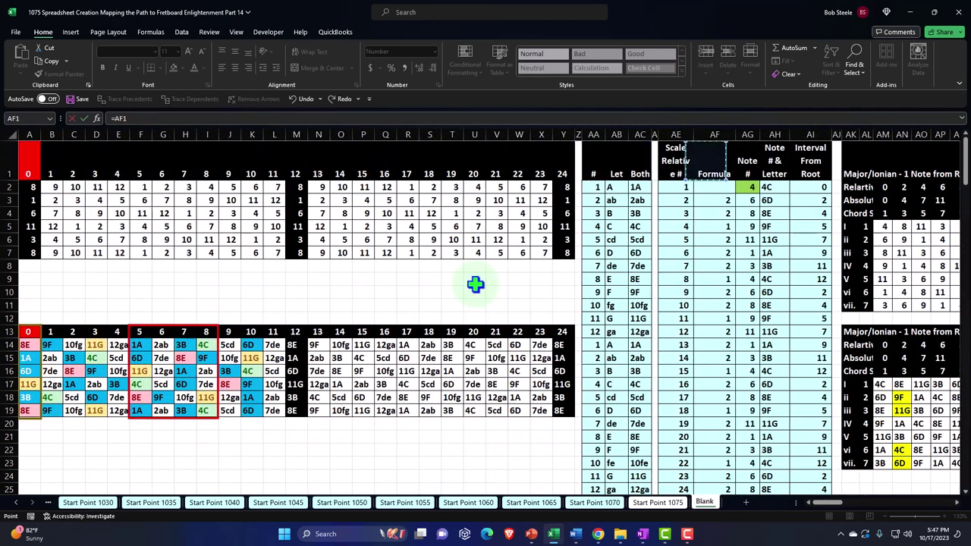
key(Escape)
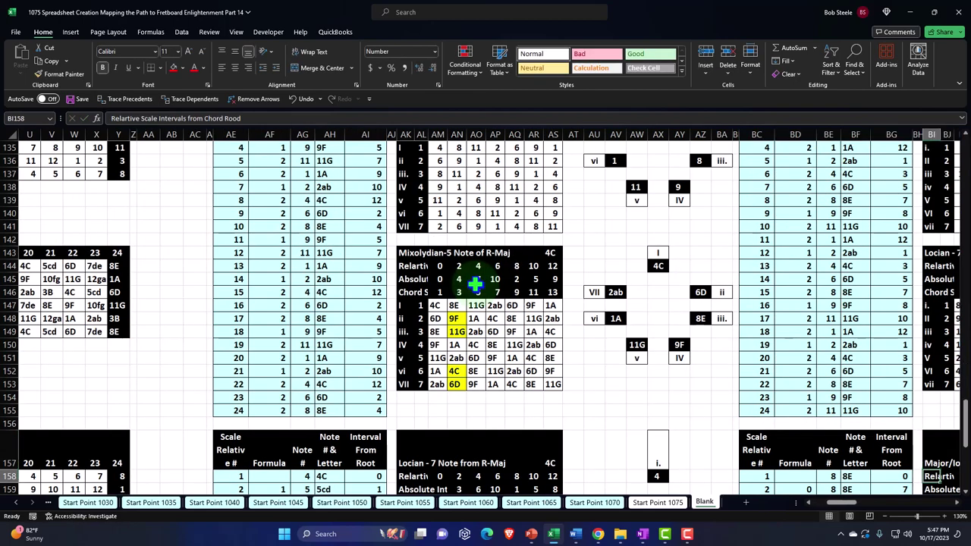
scroll(758, 311, down, 2)
drag(842, 504, 855, 506)
scroll(507, 398, down, 1)
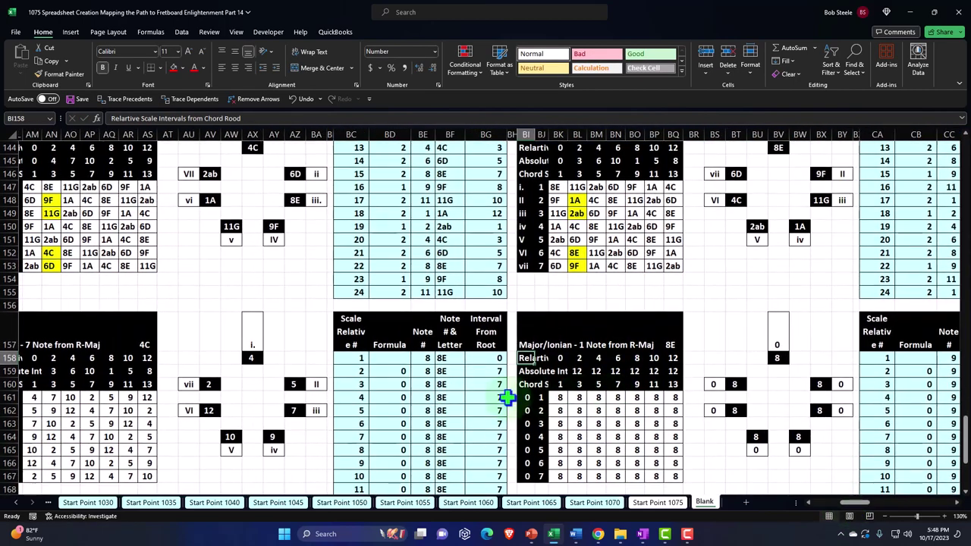
Step: Check the note formula in BE158, and examine the original mode sets along row 1 from Aeolian through Locrian
click(424, 360)
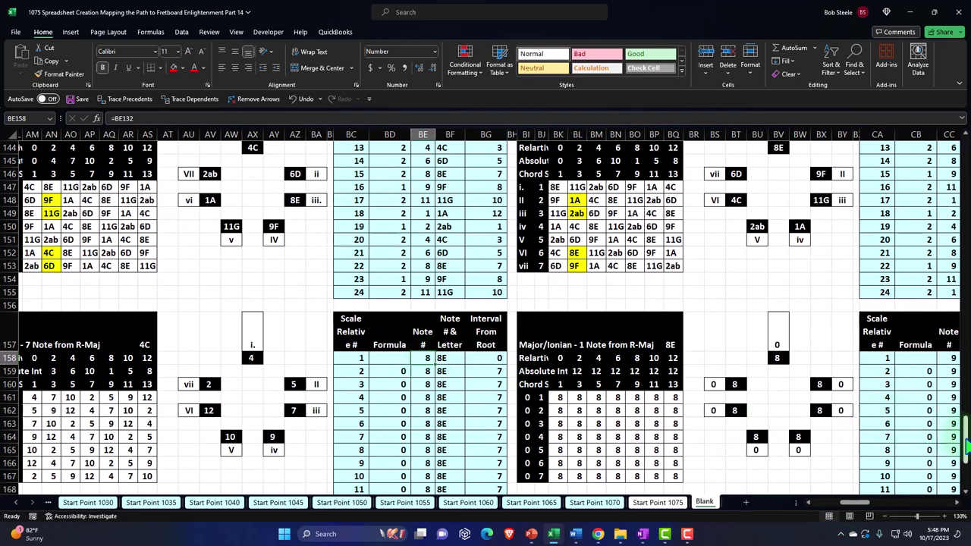
drag(964, 436, 954, 151)
click(901, 263)
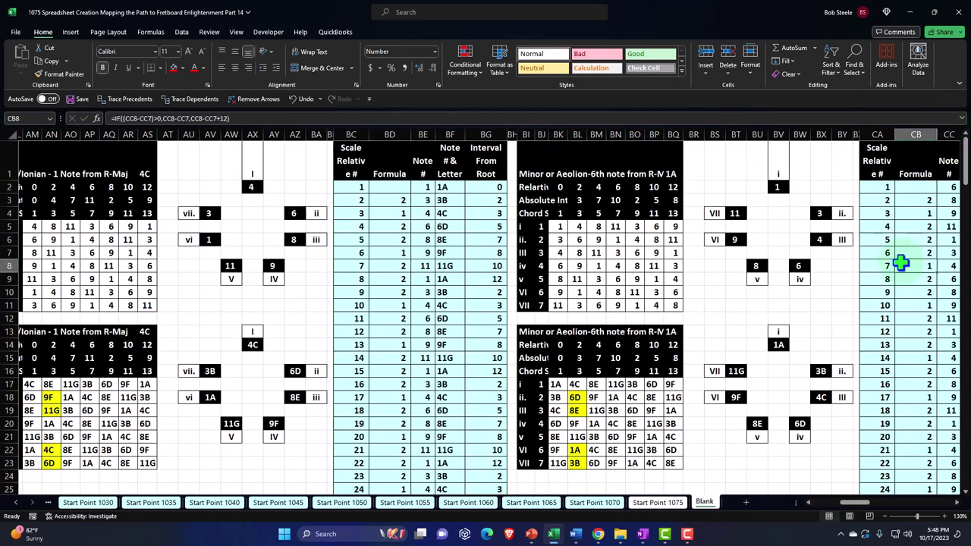
key(Right)
key(Right)
key(Right)
key(Right)
key(Right)
key(Right)
key(Right)
key(Right)
key(Right)
key(Right)
key(Right)
key(Right)
key(Right)
key(Right)
key(Right)
key(Right)
key(Right)
key(Right)
key(Right)
key(Right)
key(Right)
key(Right)
key(Right)
key(Right)
key(Right)
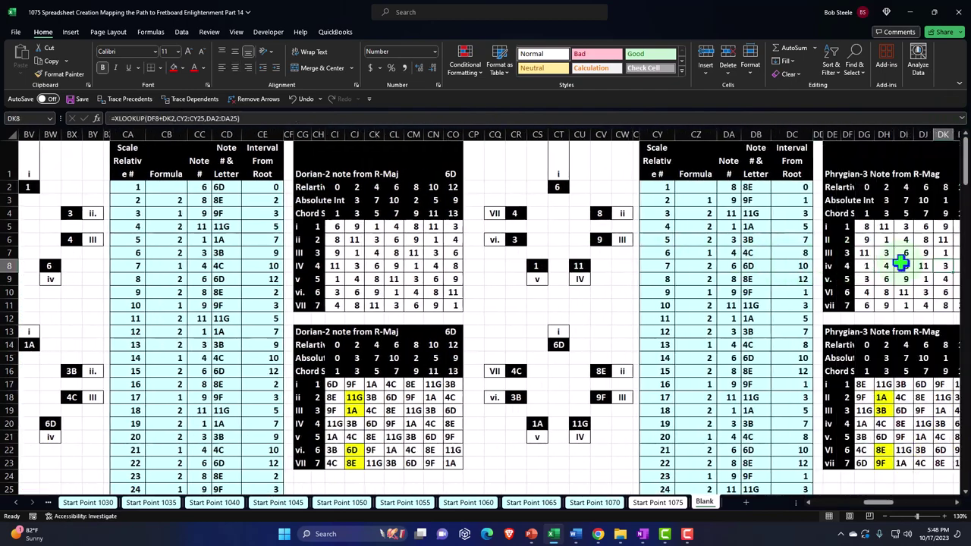
key(Right)
key(Right)
key(Right)
key(Right)
key(Right)
key(Right)
key(Right)
key(Right)
key(Right)
key(Right)
key(Right)
key(Right)
key(Right)
key(Right)
key(Right)
key(Right)
key(Right)
key(Right)
key(Right)
key(Right)
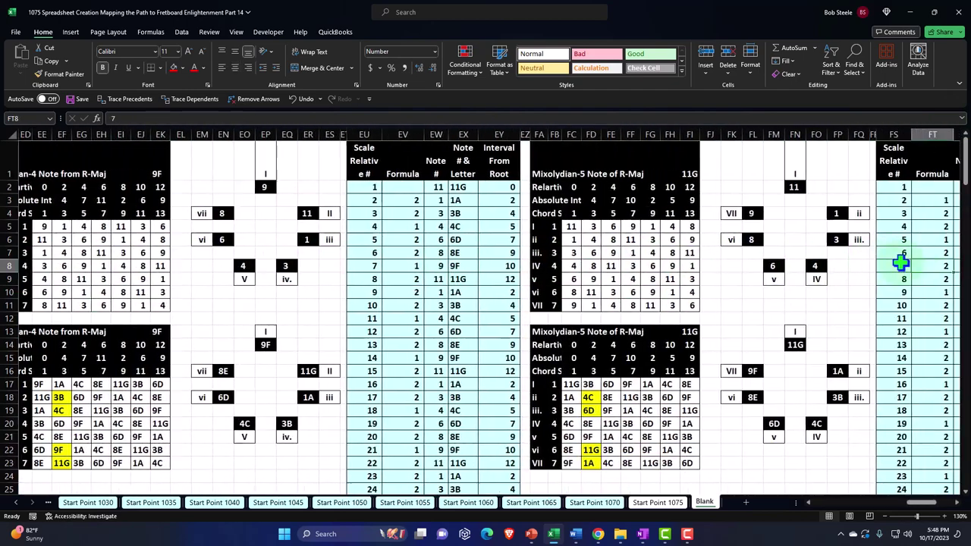
key(Left)
key(Left)
key(Left)
key(Left)
key(Left)
key(Left)
key(Left)
key(Left)
key(Left)
key(Left)
key(Left)
key(Left)
key(Left)
key(Left)
key(Left)
key(Left)
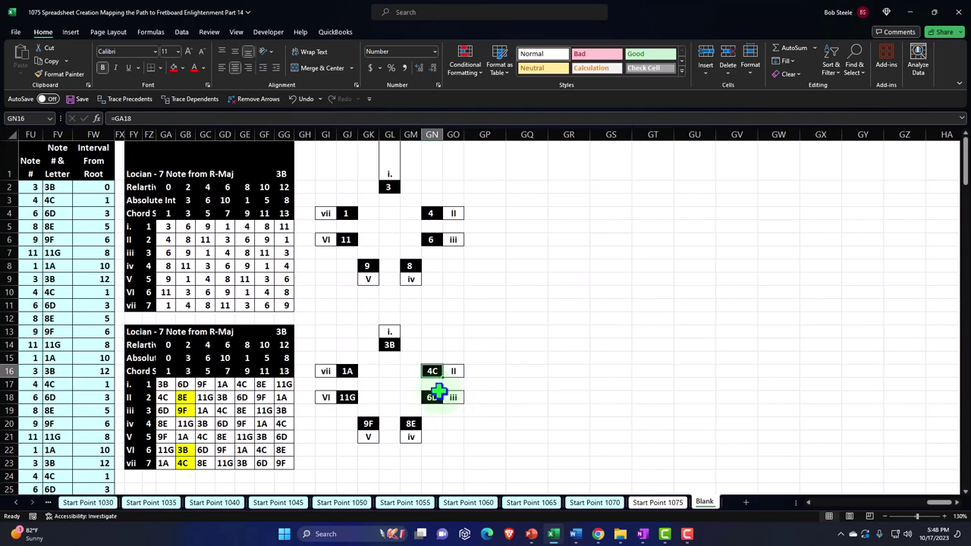
Step: Review the row 1 mode sets in reverse order, from Locrian back to the Major/Ionian set
key(Left)
key(Left)
key(Left)
key(Left)
key(Left)
key(Left)
key(Left)
key(Left)
key(Left)
key(Left)
key(Left)
key(Left)
key(Left)
key(Left)
key(Left)
key(Left)
key(Left)
key(Left)
key(Left)
key(Left)
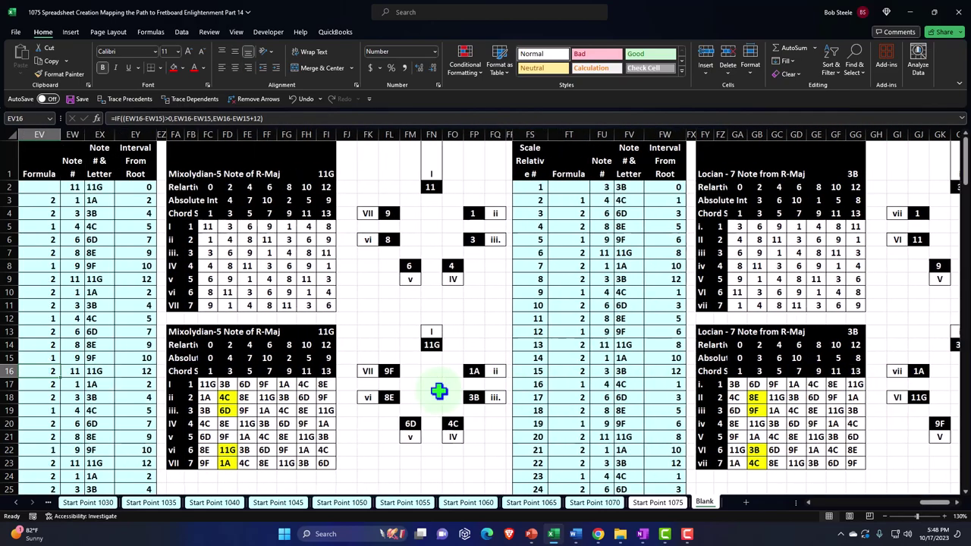
key(Left)
key(Left)
key(Left)
key(Left)
key(Left)
key(Left)
key(Left)
key(Left)
key(Left)
key(Left)
key(Left)
key(Left)
key(Left)
key(Left)
key(Left)
key(Left)
key(Left)
key(Left)
key(Left)
key(Left)
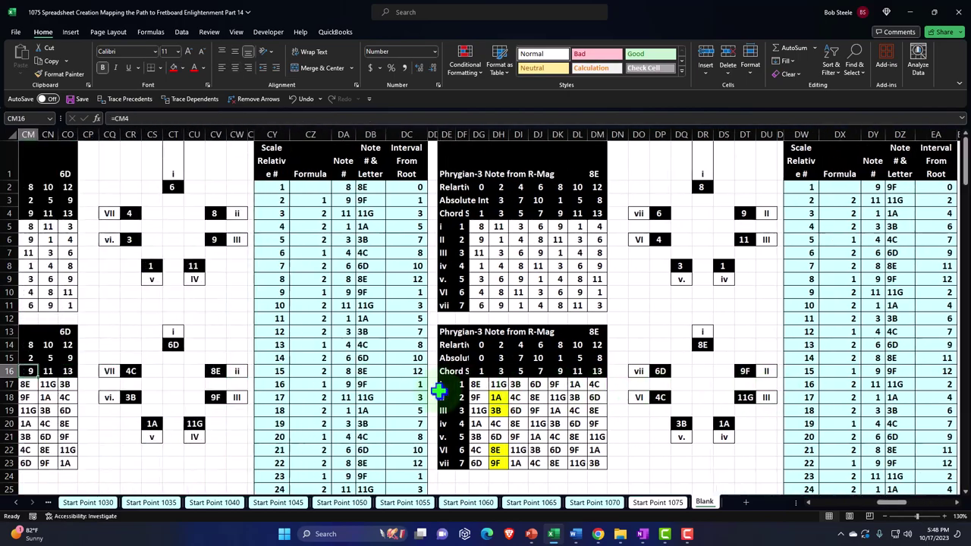
key(Left)
key(Left)
key(Left)
key(Left)
key(Left)
key(Left)
key(Left)
key(Left)
key(Left)
key(Left)
key(Left)
key(Left)
key(Left)
key(Left)
key(Left)
key(Left)
key(Left)
key(Left)
key(Left)
key(Left)
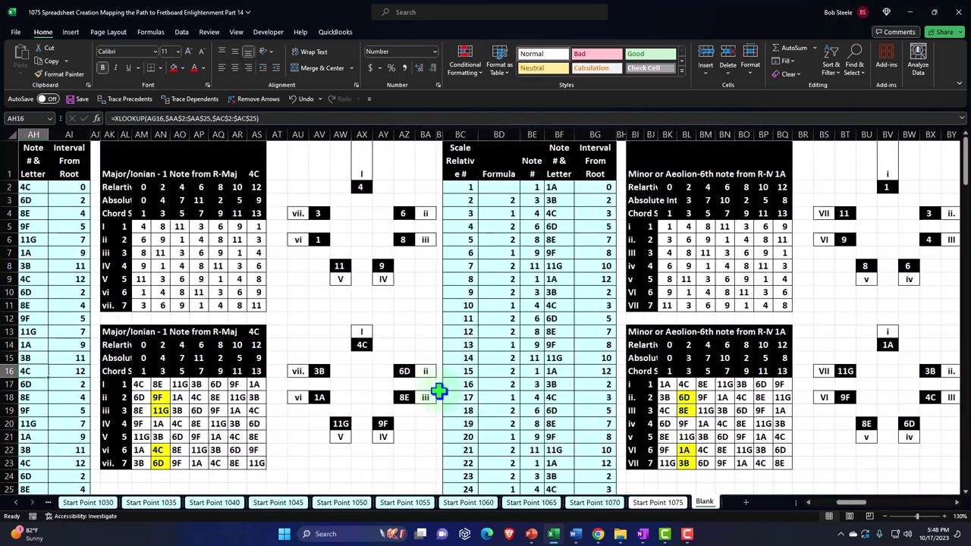
key(Left)
key(Left)
key(Left)
key(Left)
key(Left)
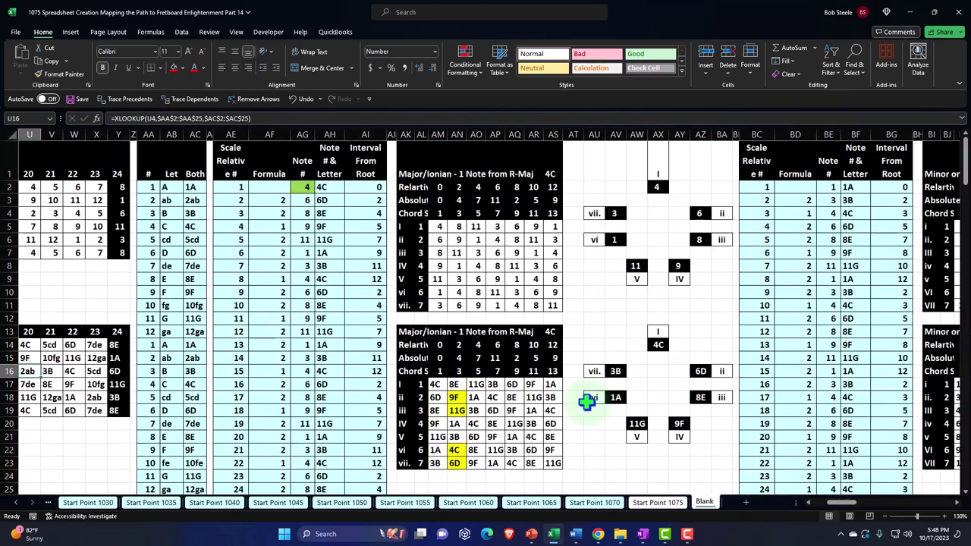
Step: Link the root note in BE158 to the Locrian set's chord II note in AZ160
scroll(587, 401, down, 20)
scroll(590, 401, down, 20)
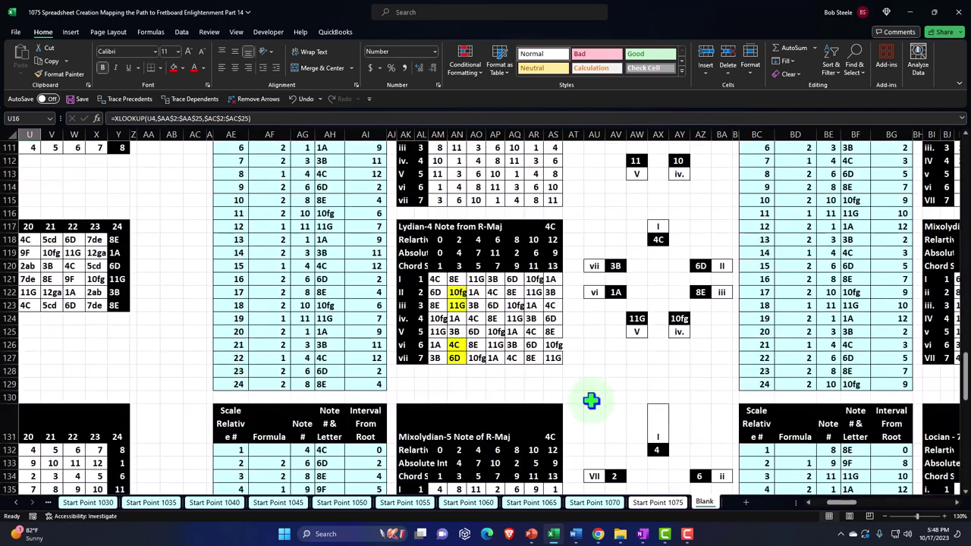
scroll(591, 401, down, 3)
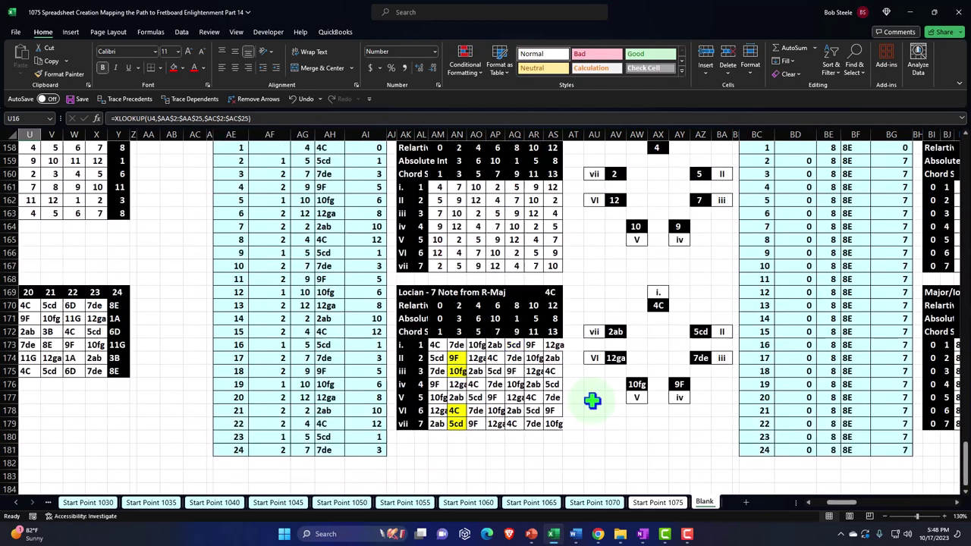
scroll(589, 400, up, 1)
drag(700, 278, 702, 266)
key(Down)
key(Right)
key(Right)
key(Right)
key(Right)
key(Right)
key(Right)
key(Right)
key(Right)
key(Right)
key(Right)
key(Right)
key(Right)
key(Right)
key(Right)
key(Right)
key(Right)
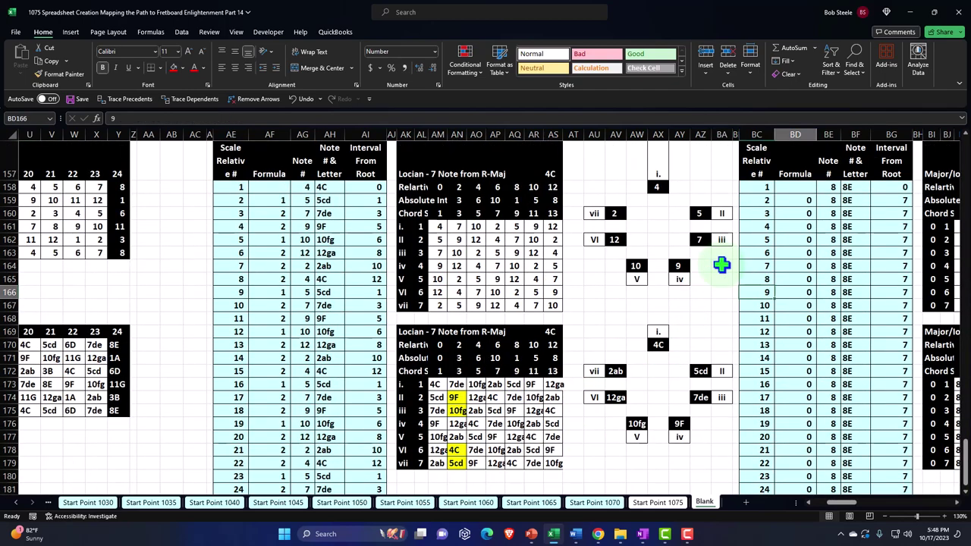
key(Right)
key(Right)
key(Up)
key(Up)
key(Up)
key(Up)
key(Up)
key(Up)
key(Up)
key(Up)
key(Up)
key(Up)
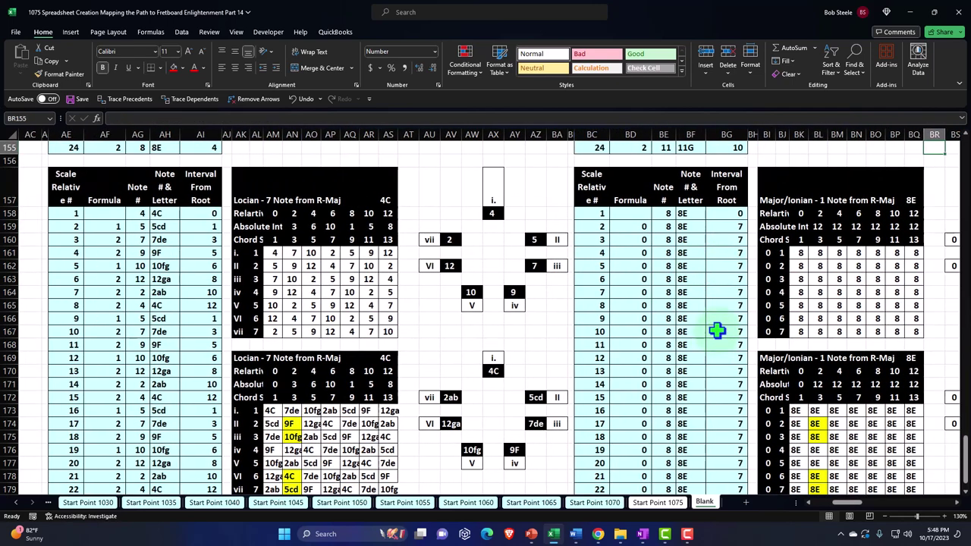
click(664, 213)
text(=)
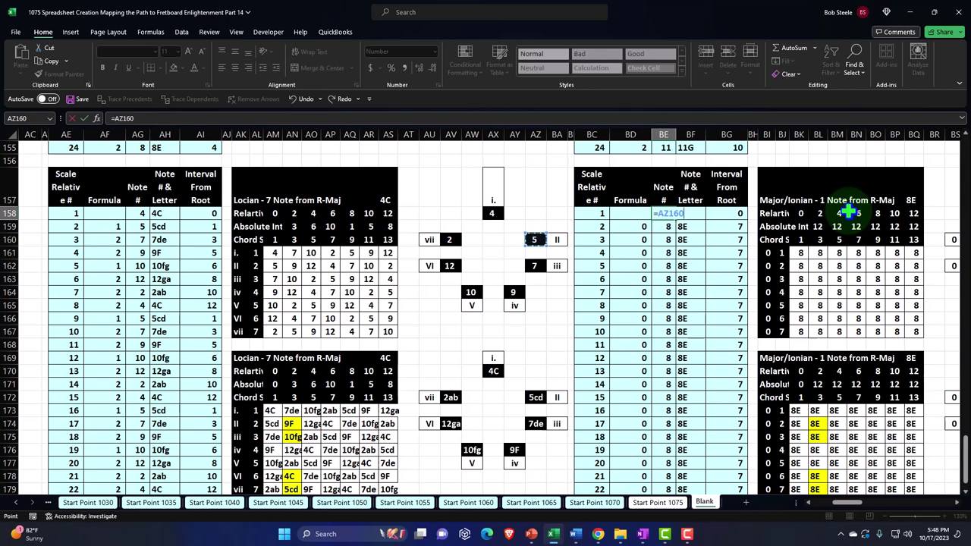
key(Return)
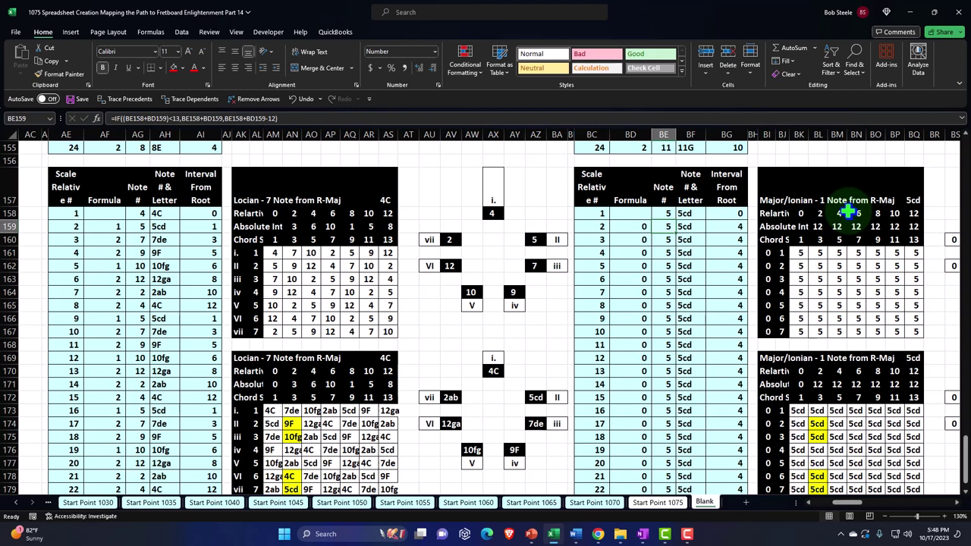
click(539, 240)
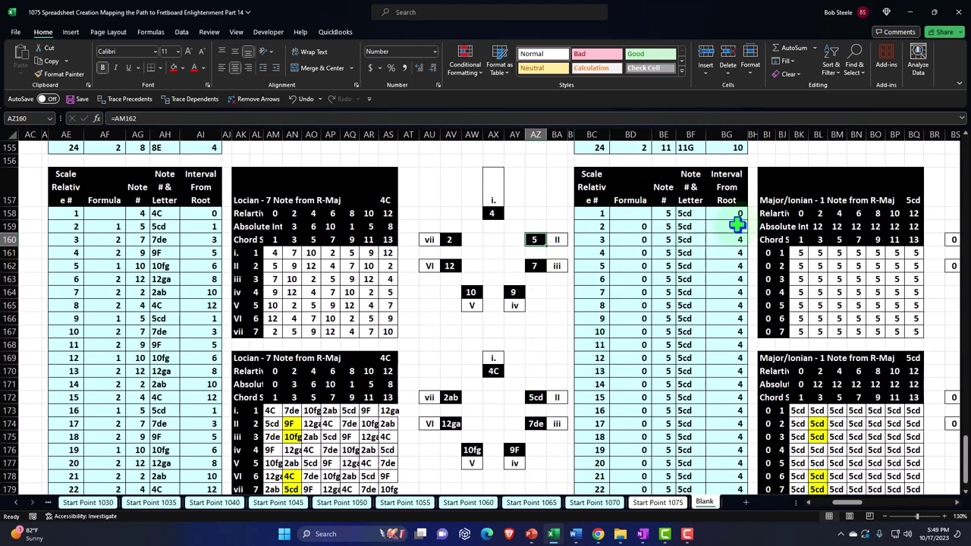
Step: Paste the heading formula from BI157 into BD159 as a formula linking to AF3, and fill it down the Formula column
click(766, 188)
key(ctrl+c)
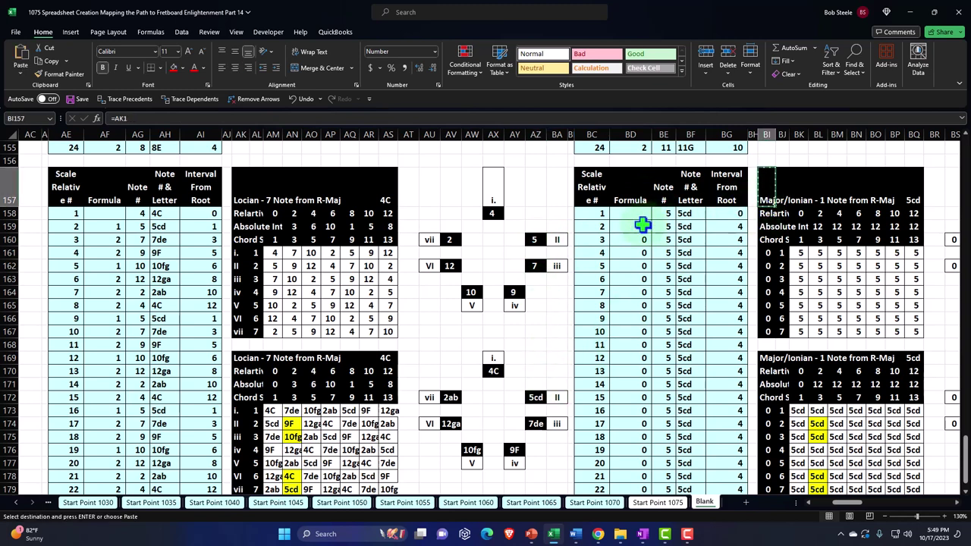
click(638, 224)
right_click(638, 225)
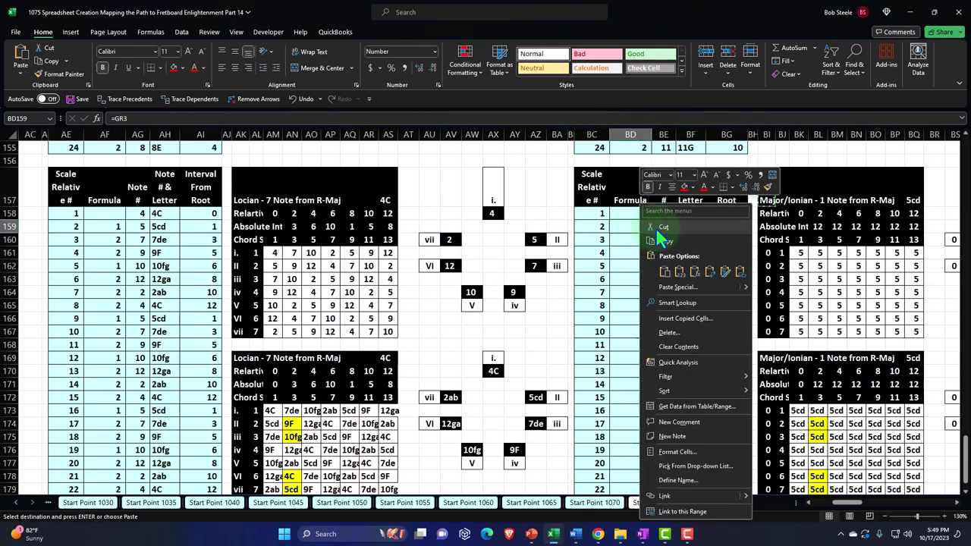
click(679, 262)
double_click(652, 232)
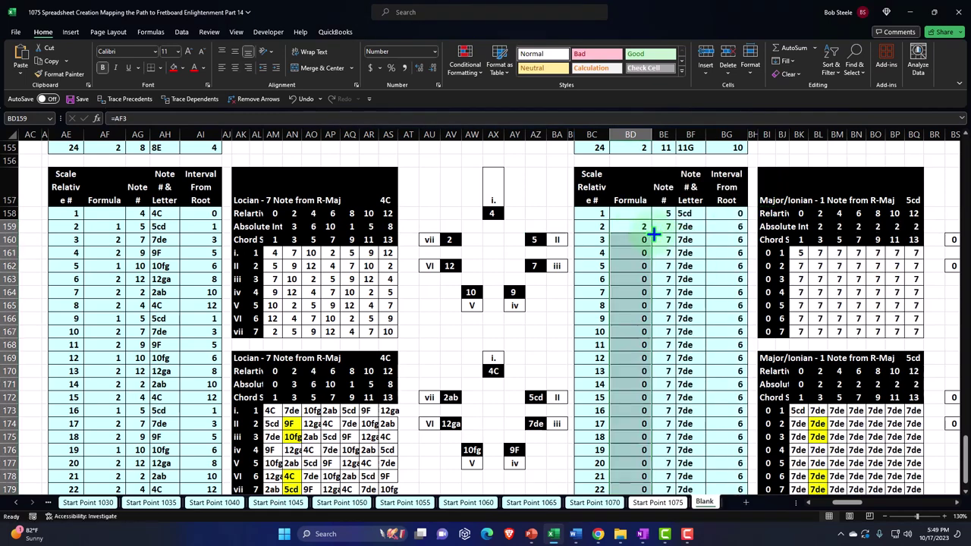
click(642, 228)
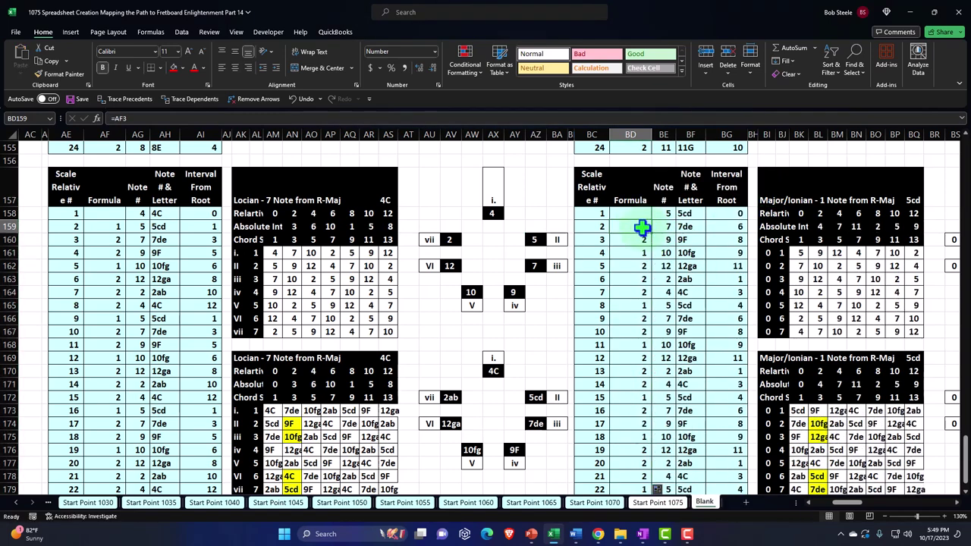
Step: Paste the copied link as a formula into BI161, referencing AK5, and fill the chord numerals down to BI167
click(768, 252)
right_click(768, 252)
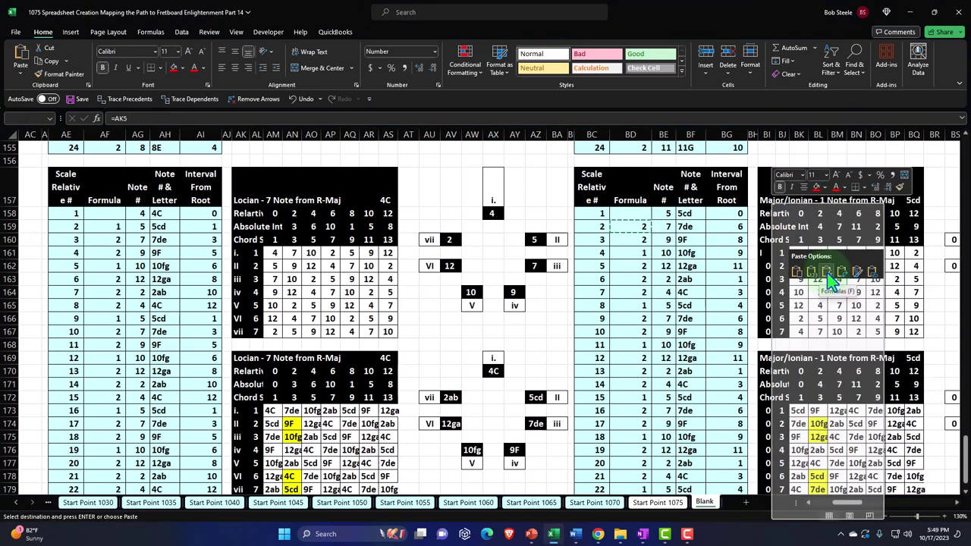
click(826, 275)
key(Return)
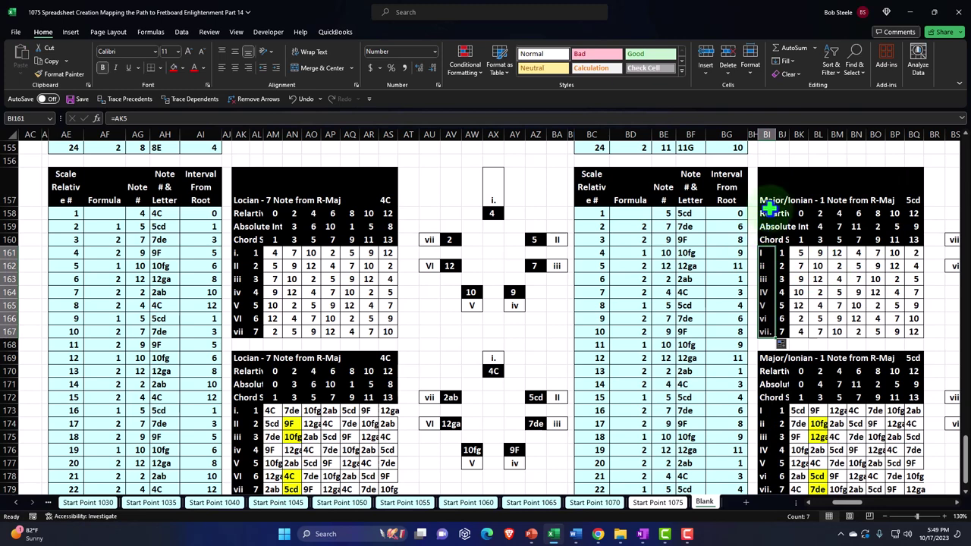
Step: Fill the Major/Ionian set's row 157 headings, BC157:BG157 and BI157:BQ157, with red
drag(599, 178, 901, 190)
click(173, 67)
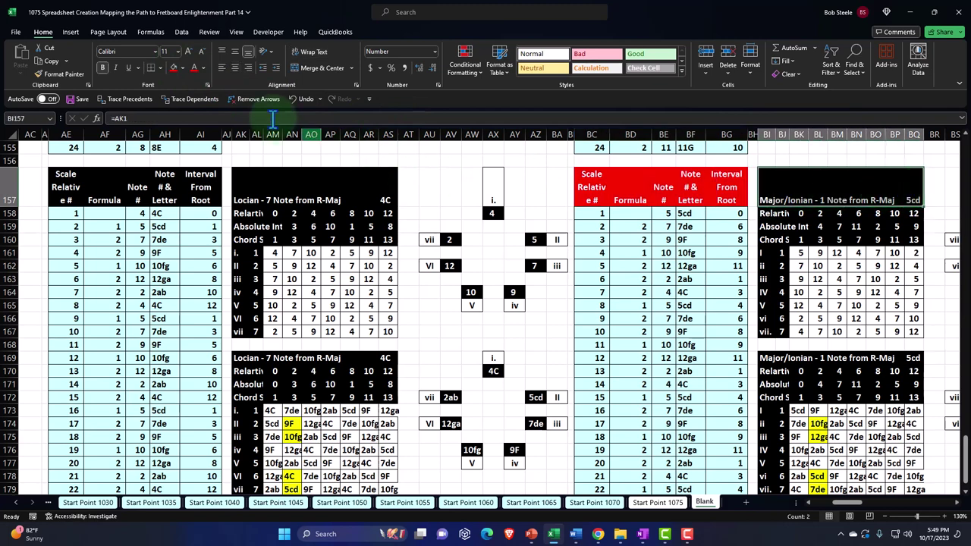
click(174, 68)
Step: Copy the heading formula from BI157 and paste it as a formula into CG157, linking to the Aeolian heading in BI1
click(645, 224)
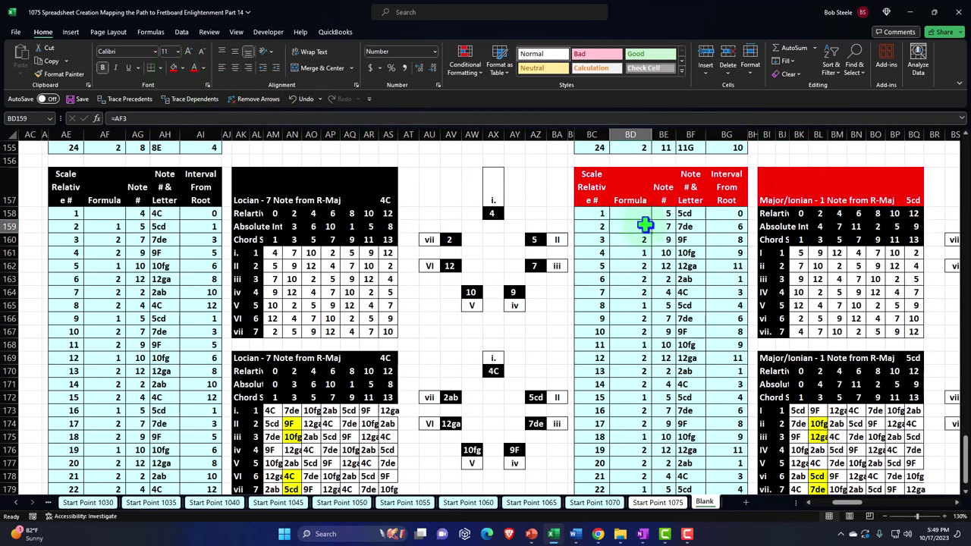
key(Right)
key(Right)
key(Right)
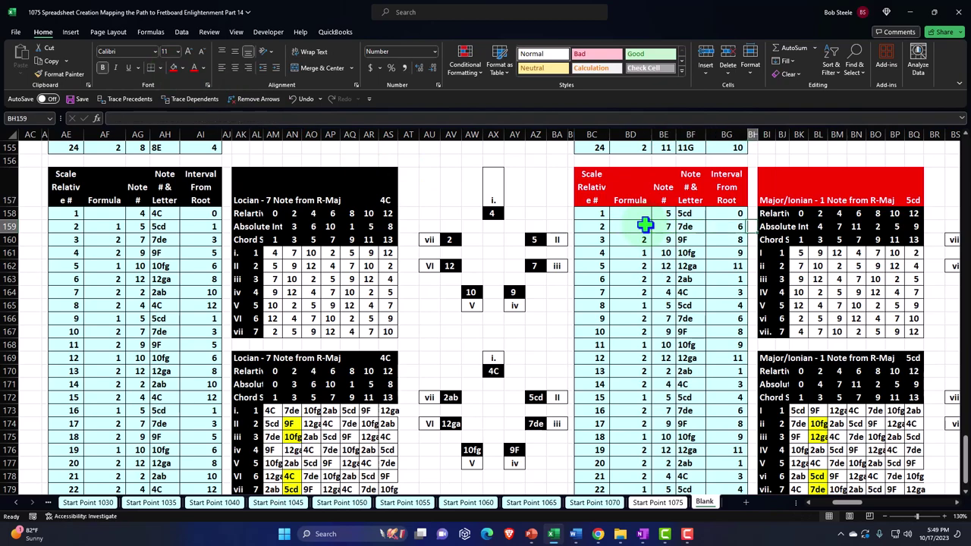
key(Right)
key(Right)
key(Right)
key(Right)
key(Right)
key(Right)
key(Right)
key(Right)
key(Right)
key(Right)
key(Right)
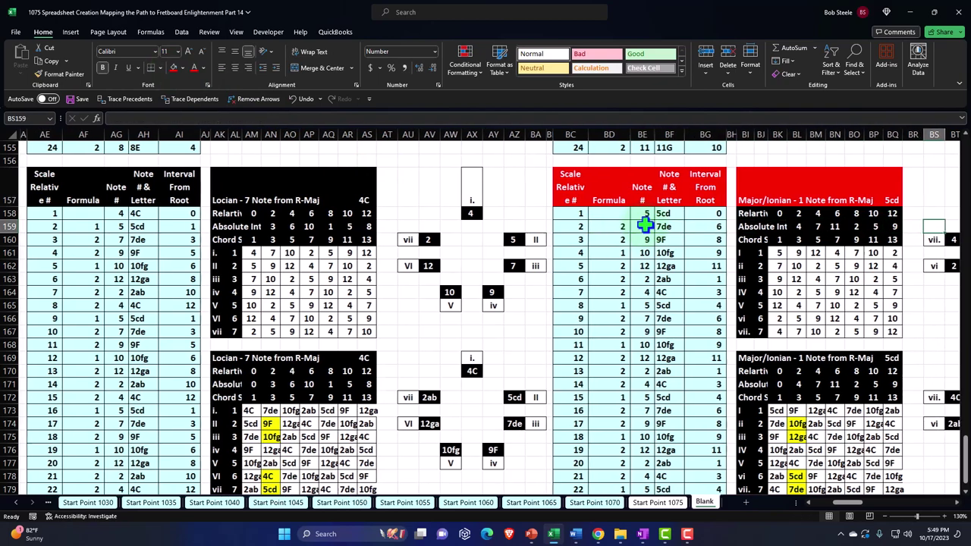
key(Right)
key(Right)
key(Right)
key(Right)
key(Right)
key(Right)
key(Right)
key(Right)
key(Right)
key(Right)
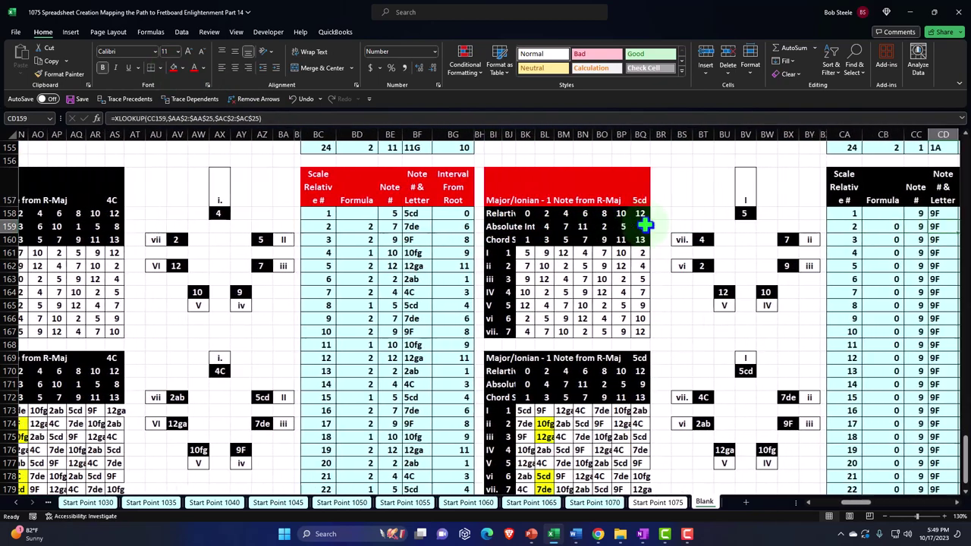
key(Right)
key(Right)
key(Right)
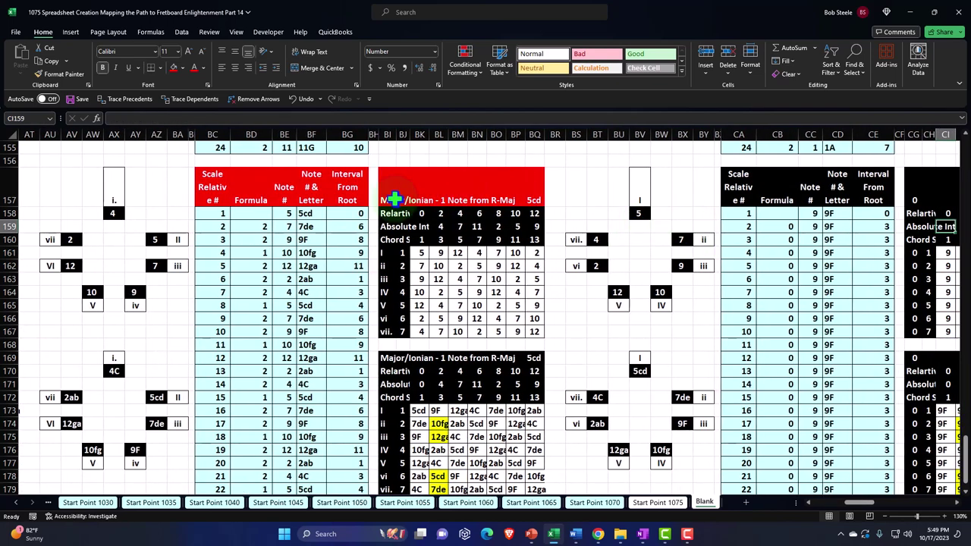
key(ctrl+c)
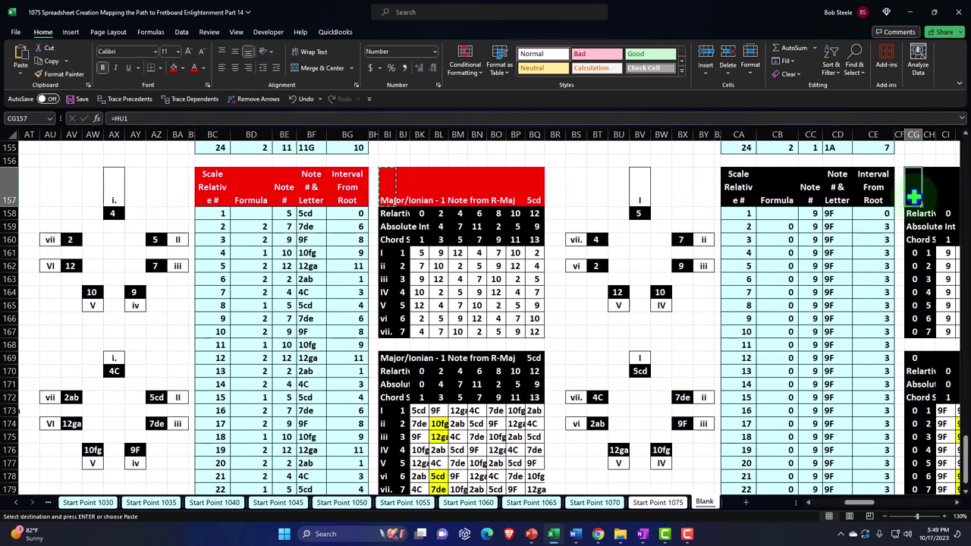
right_click(914, 198)
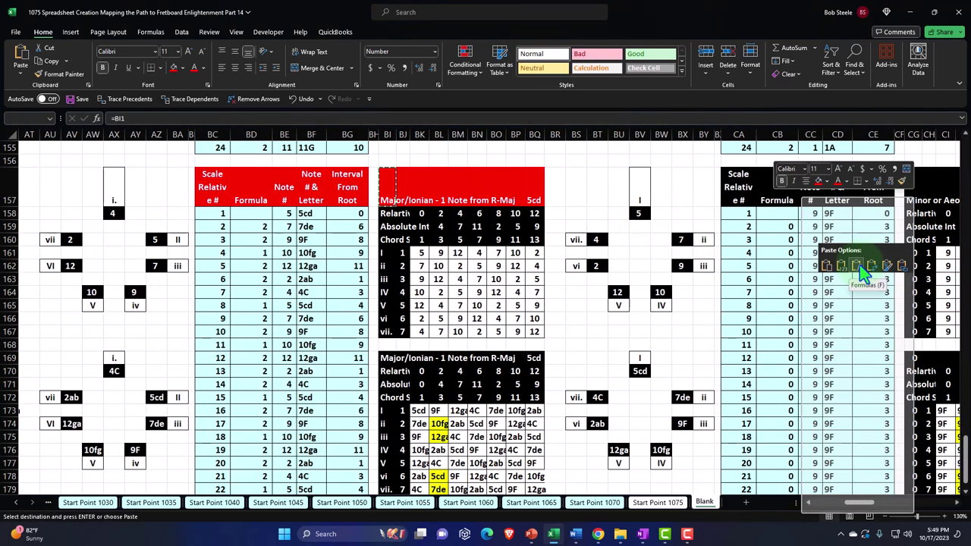
click(859, 265)
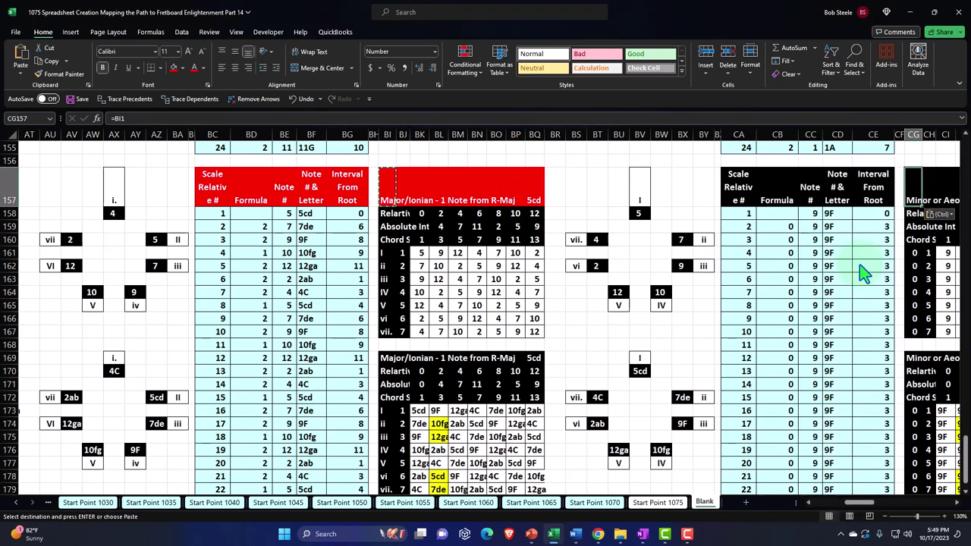
Step: Replace the root note formula in CC158 with a link to the Major/Ionian set's chord vi note in BT162
key(Down)
key(Left)
key(Left)
key(Left)
key(Left)
key(F2)
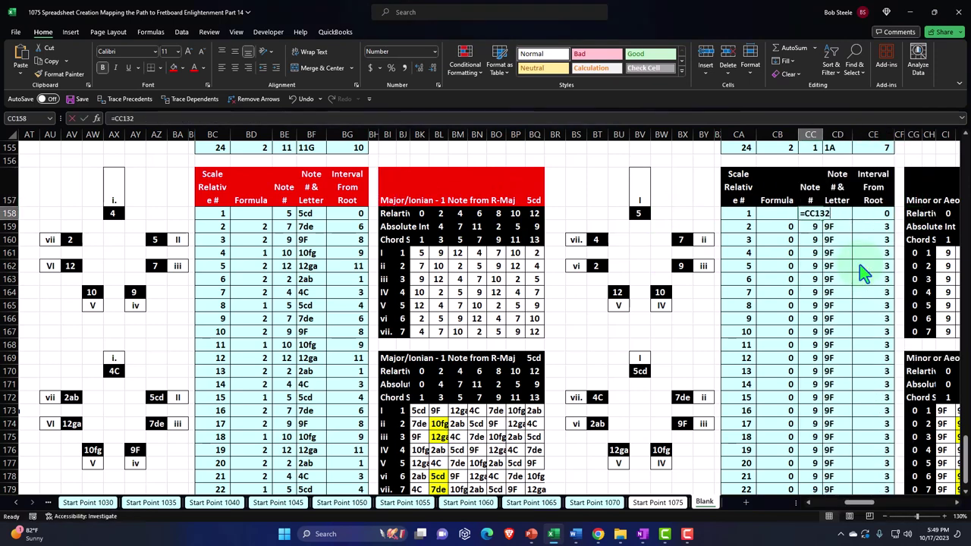
key(BackSpace)
key(BackSpace)
key(BackSpace)
key(BackSpace)
key(BackSpace)
key(Left)
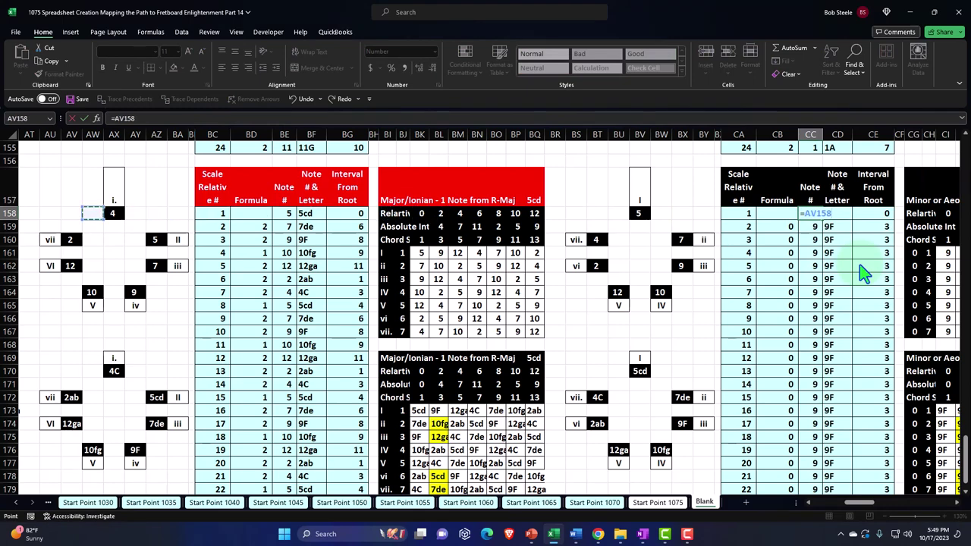
key(Left)
key(Left)
key(Left)
key(Left)
key(Left)
key(Left)
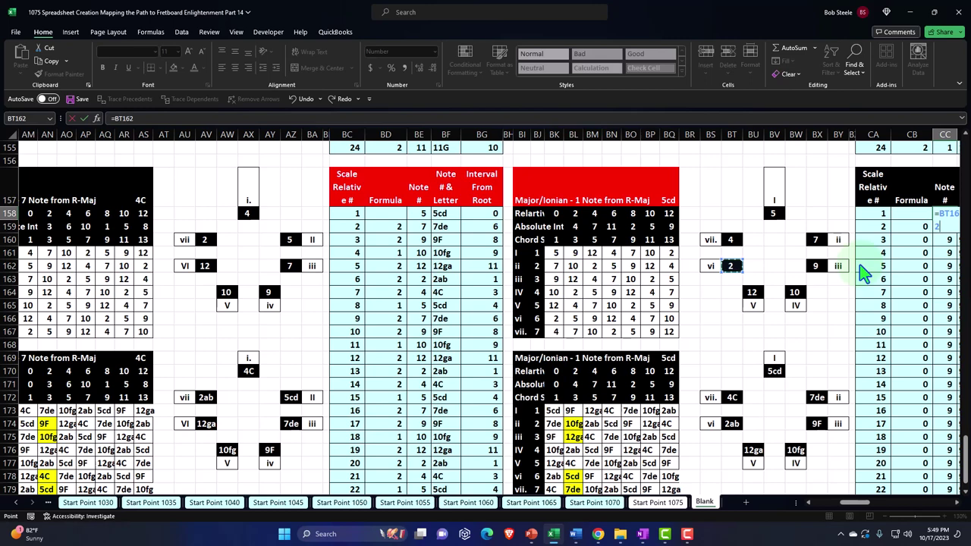
key(Return)
Step: Paste the heading formula from CG157 into CB159 as a formula linking to BD3, and fill it down the Formula column
key(Right)
key(Right)
key(Right)
key(Right)
key(Right)
key(Right)
key(Right)
key(Right)
key(Right)
key(Right)
key(Right)
key(Right)
key(Right)
key(Right)
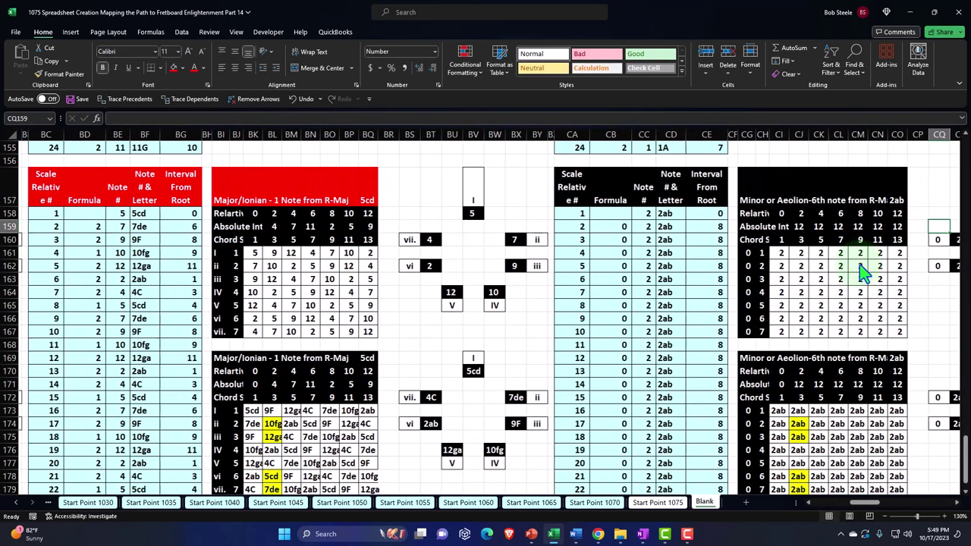
click(702, 188)
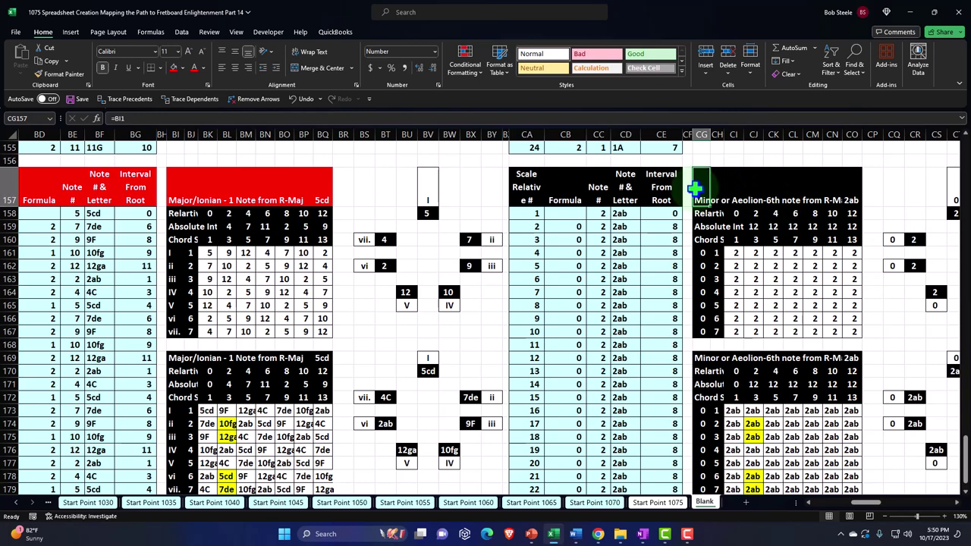
key(ctrl+c)
click(565, 226)
right_click(565, 226)
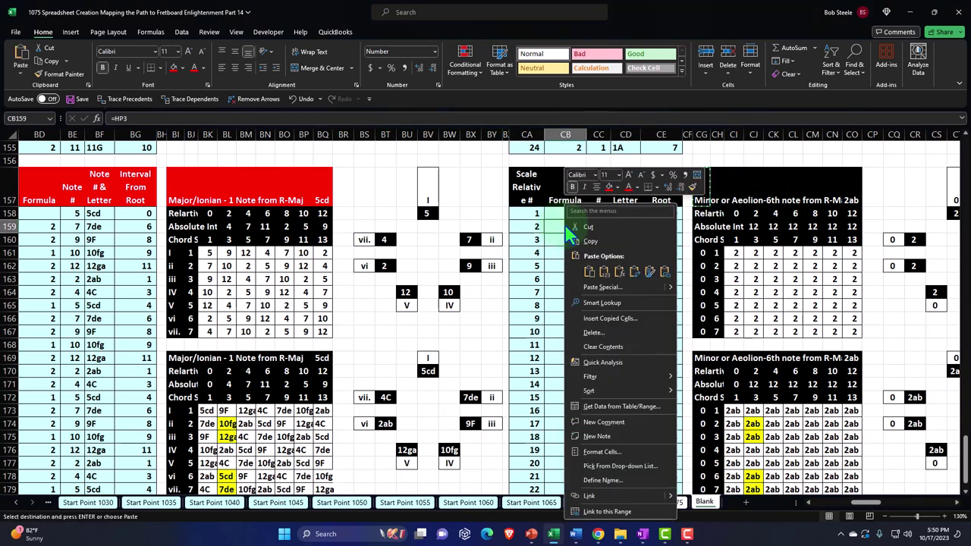
click(618, 272)
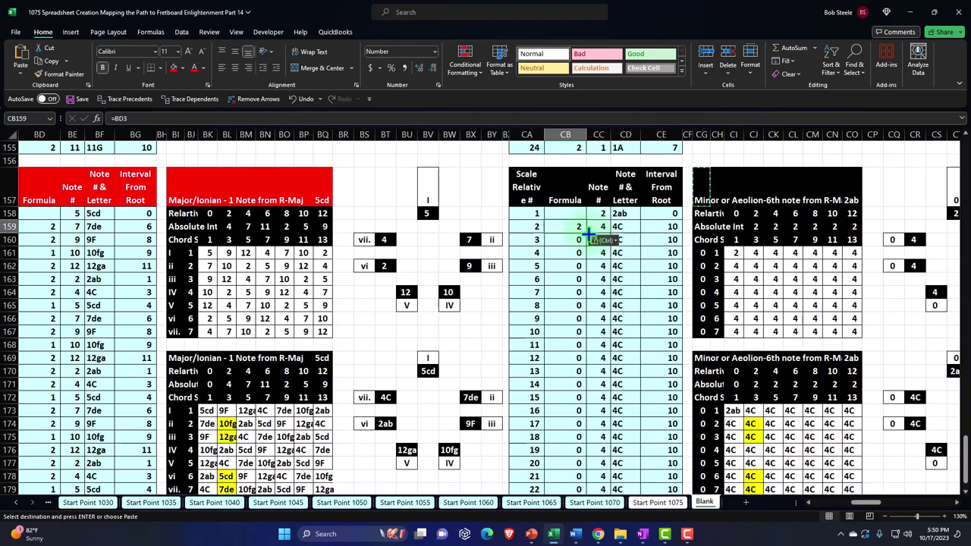
key(ctrl+c)
key(ctrl+shift+Down)
key(ctrl+v)
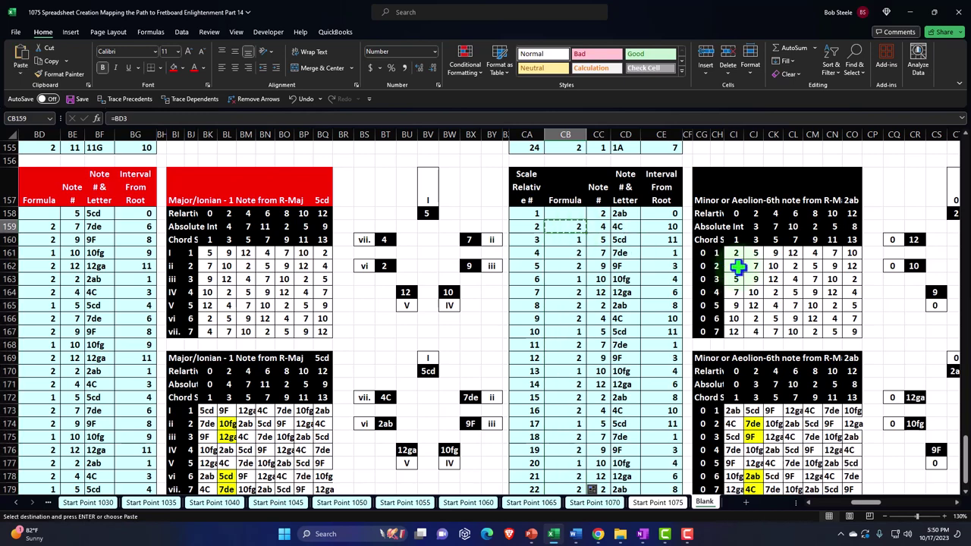
Step: Paste the copied link as a formula into CG161 and fill the Aeolian chord numerals down to CG167
click(703, 252)
right_click(702, 253)
click(754, 275)
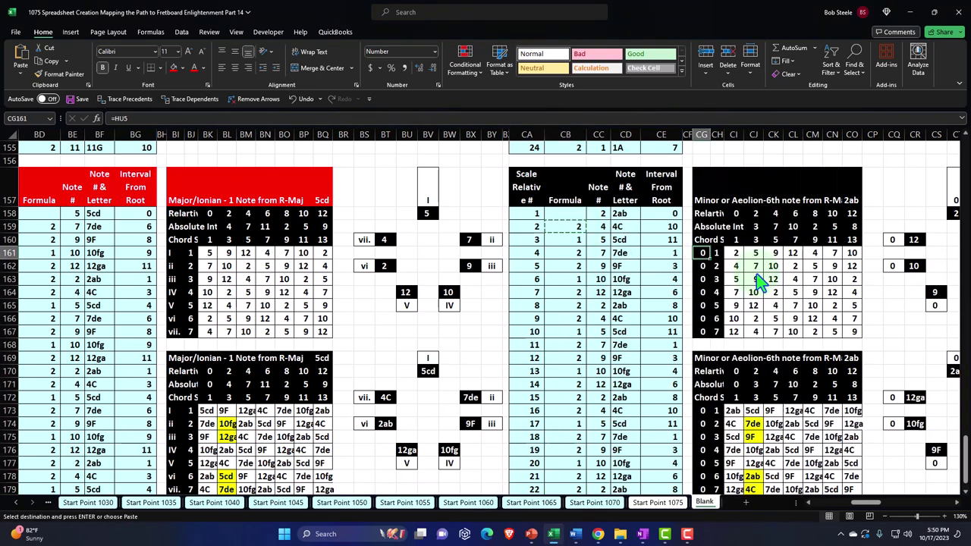
key(ctrl+v)
drag(703, 332, 704, 197)
Step: Copy the heading formula from CG157 and paste it as a formula into DE157, linking to the Dorian heading in CG1
key(ctrl+v)
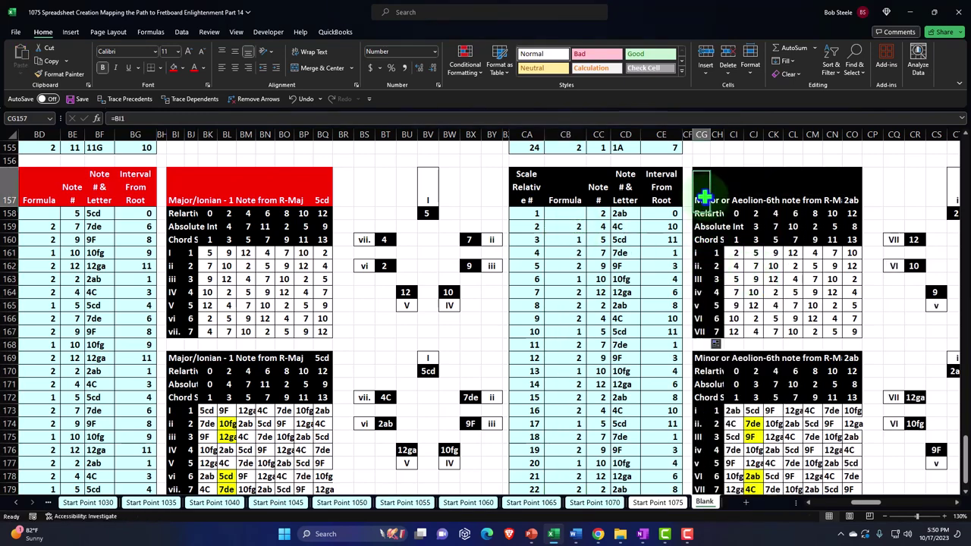
key(Right)
key(Right)
key(Right)
key(Right)
key(Right)
key(Right)
key(Right)
key(Right)
key(Right)
key(Right)
key(Right)
key(Right)
key(Right)
key(Right)
key(Right)
key(Right)
key(Right)
key(Right)
key(Right)
key(Right)
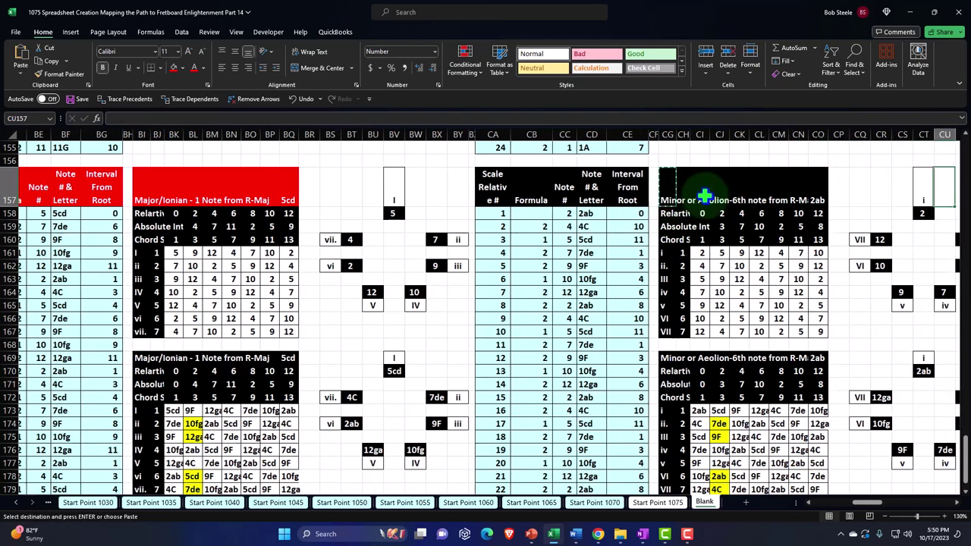
key(Right)
key(Right)
key(Right)
key(Right)
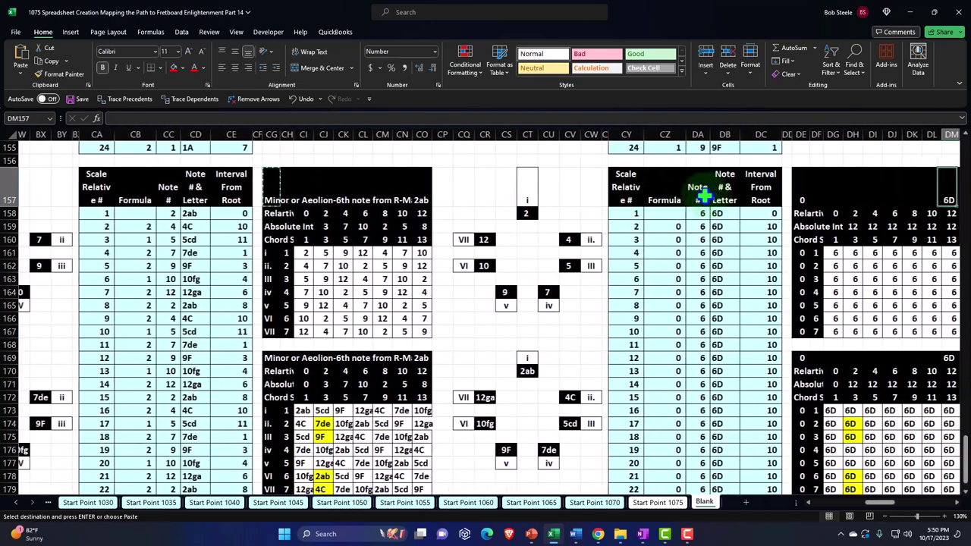
click(772, 193)
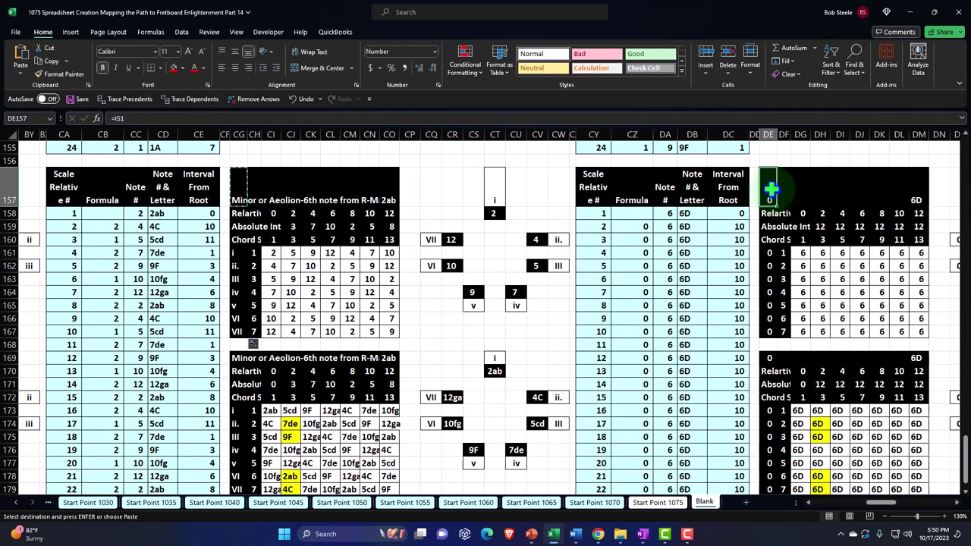
right_click(770, 188)
click(834, 261)
click(838, 262)
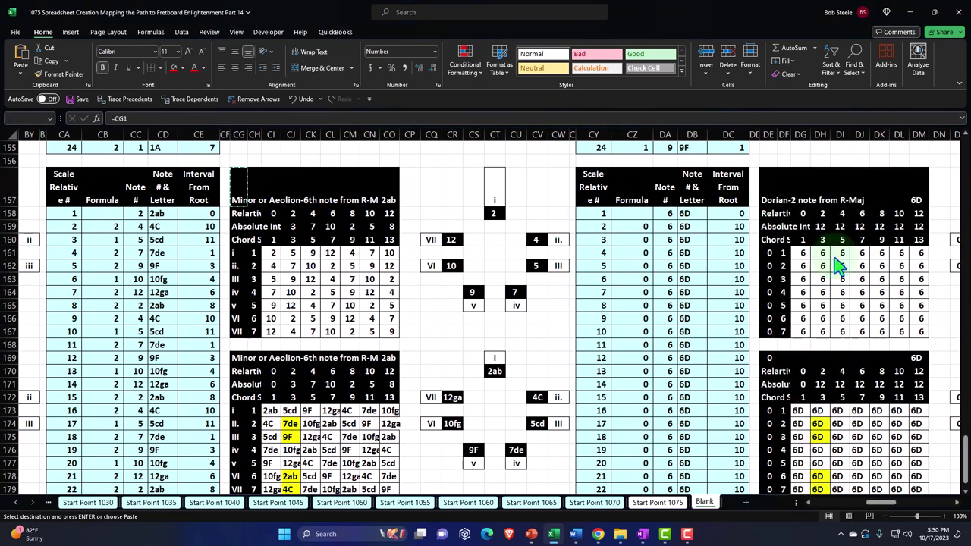
Step: Replace the root note formula in DA158 with a link to the Major/Ionian set's chord ii note in BX160
click(665, 214)
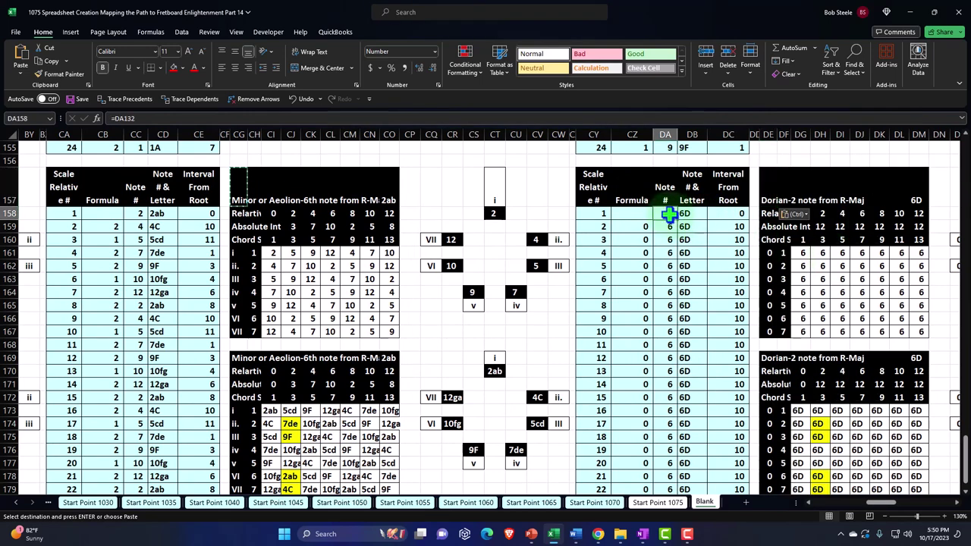
text(=)
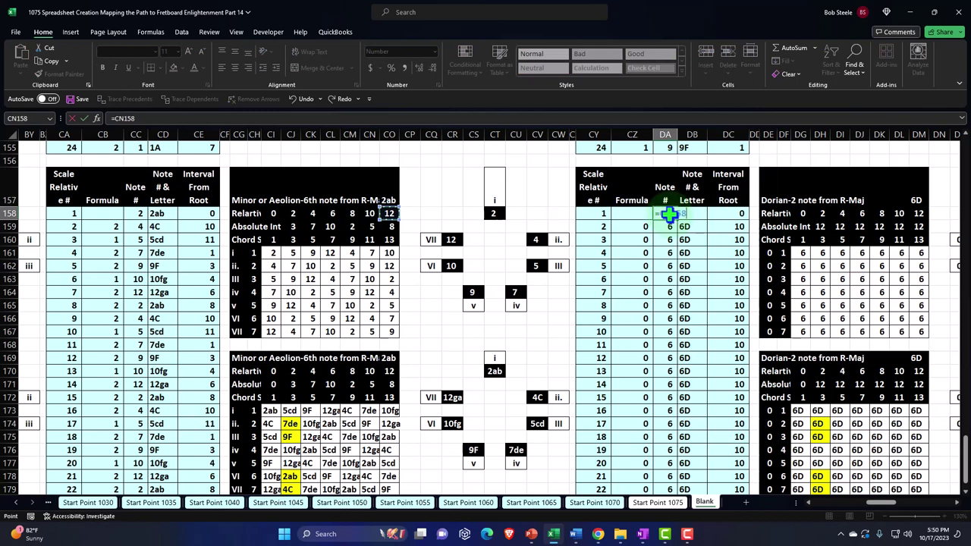
key(Left)
key(Left)
key(Left)
key(Left)
key(Left)
key(Left)
key(Left)
key(Left)
key(Left)
key(Left)
key(Left)
key(Left)
key(Left)
key(Left)
key(Left)
key(Left)
key(Left)
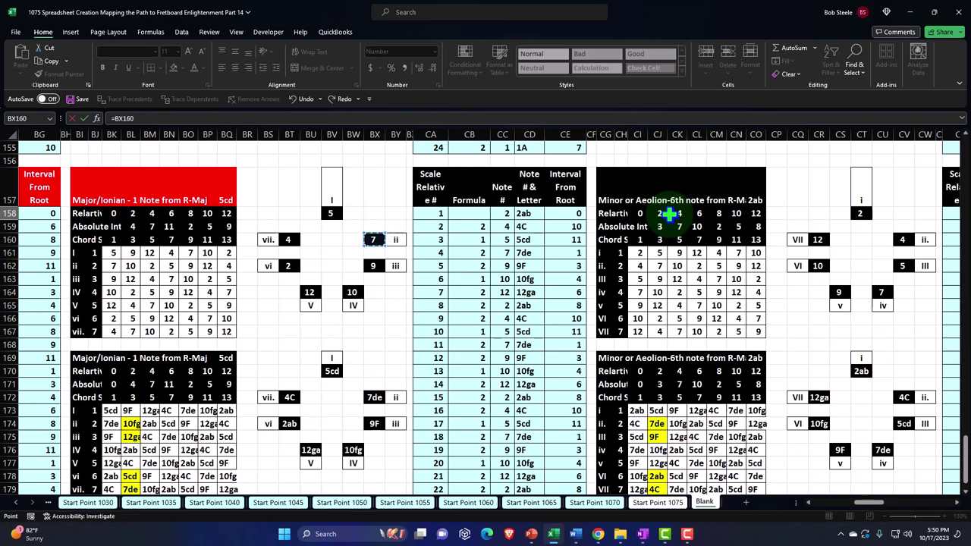
key(Return)
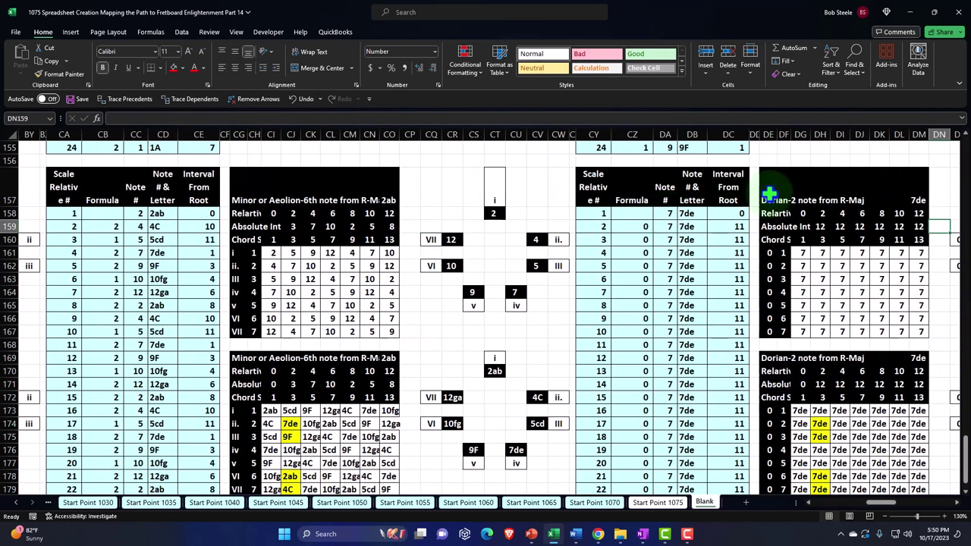
Step: Paste the heading formula from DE157 into CZ159 as a formula linking to CB3, and fill it down the Formula column
click(769, 194)
key(ctrl+c)
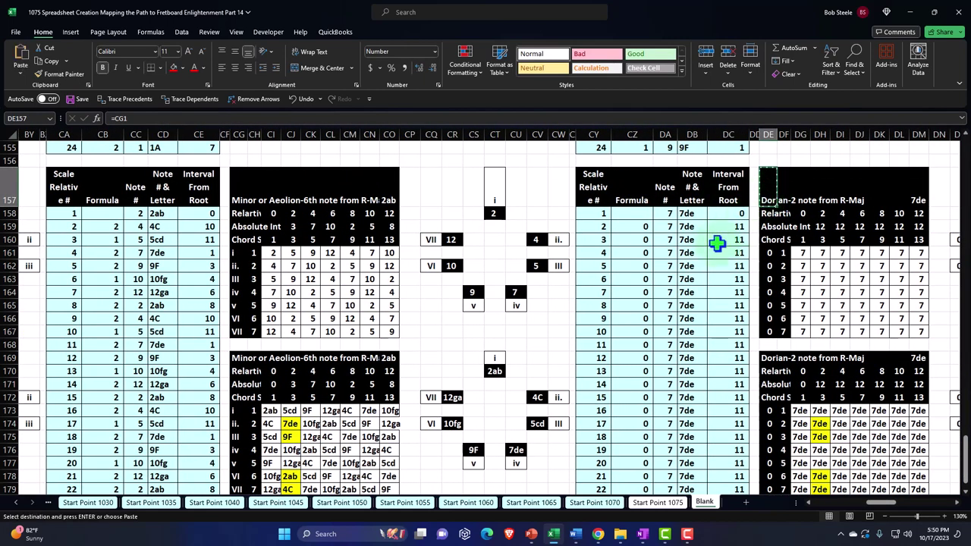
right_click(634, 225)
click(691, 273)
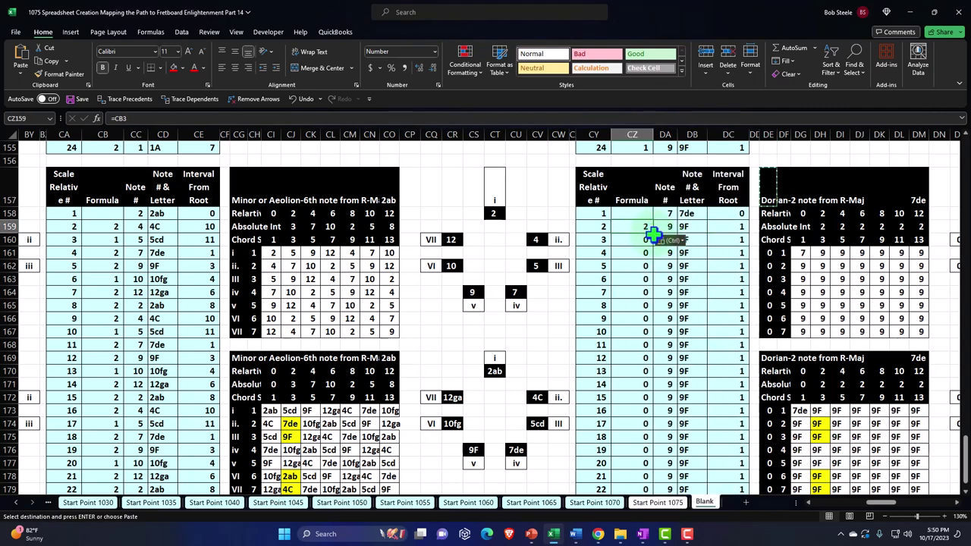
double_click(654, 234)
Step: Copy the CZ159 link as a formula into DE161, linking to CG5, and fill the Dorian chord numerals down to DE167
click(643, 223)
key(ctrl+c)
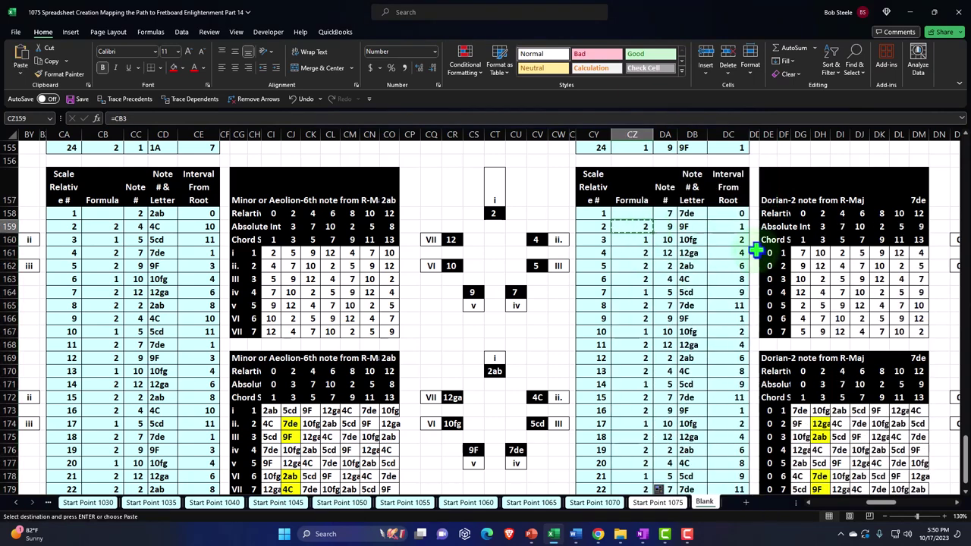
right_click(768, 252)
click(780, 208)
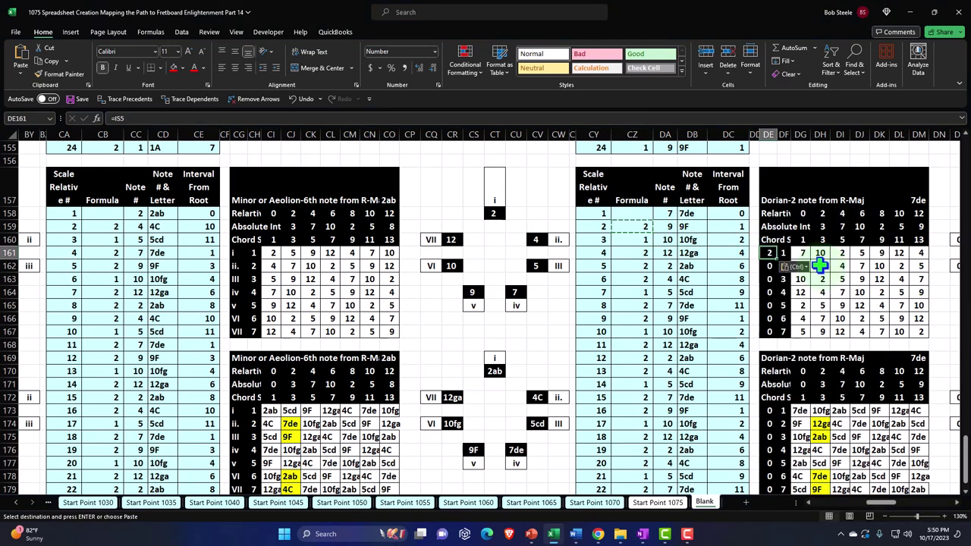
double_click(777, 258)
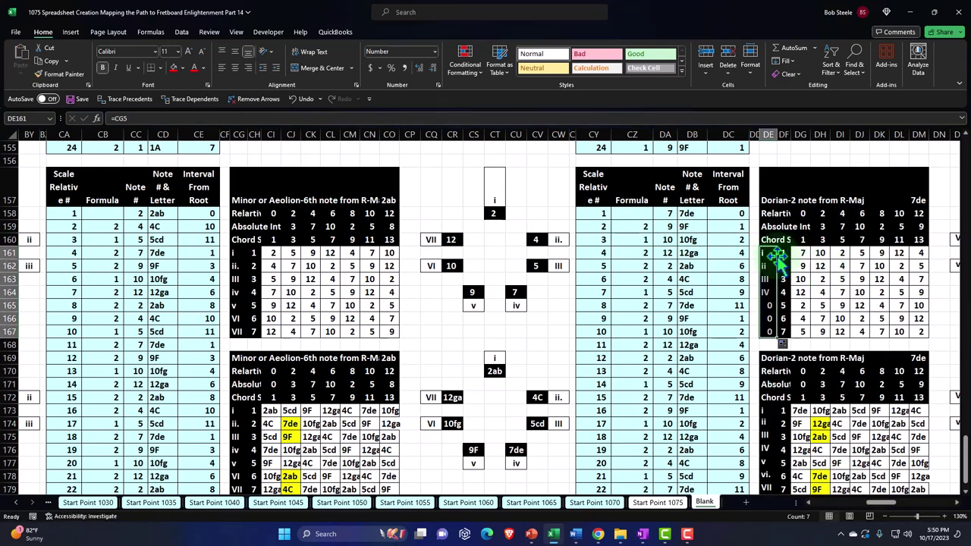
Step: Copy the heading formula from DE157 and paste it as a formula into EC157, linking to the Phrygian heading in DE1
click(767, 203)
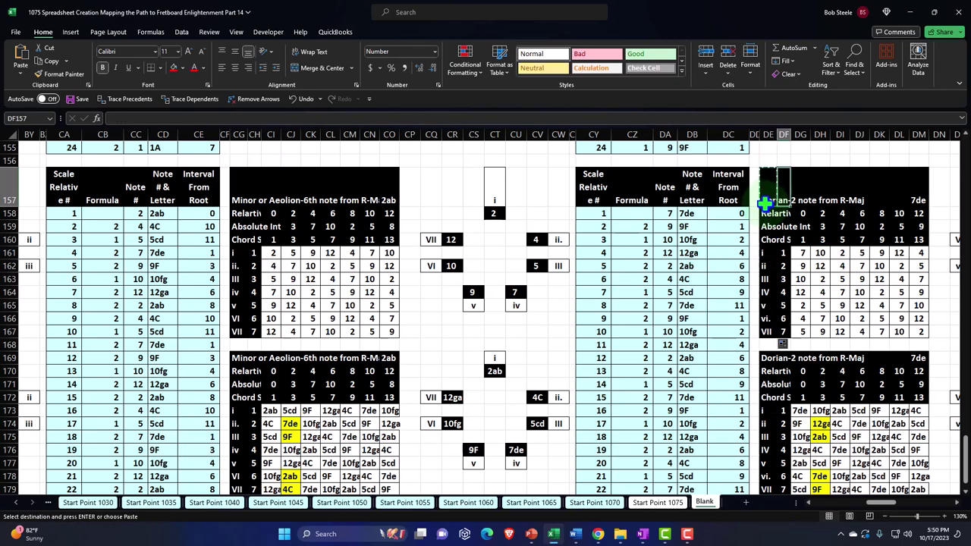
key(Right)
key(Right)
key(Right)
key(Right)
key(Right)
key(Right)
key(Right)
key(Right)
key(Right)
key(Right)
key(Right)
key(Right)
key(Right)
key(Right)
key(Right)
key(Right)
key(Right)
key(Right)
key(Right)
key(Right)
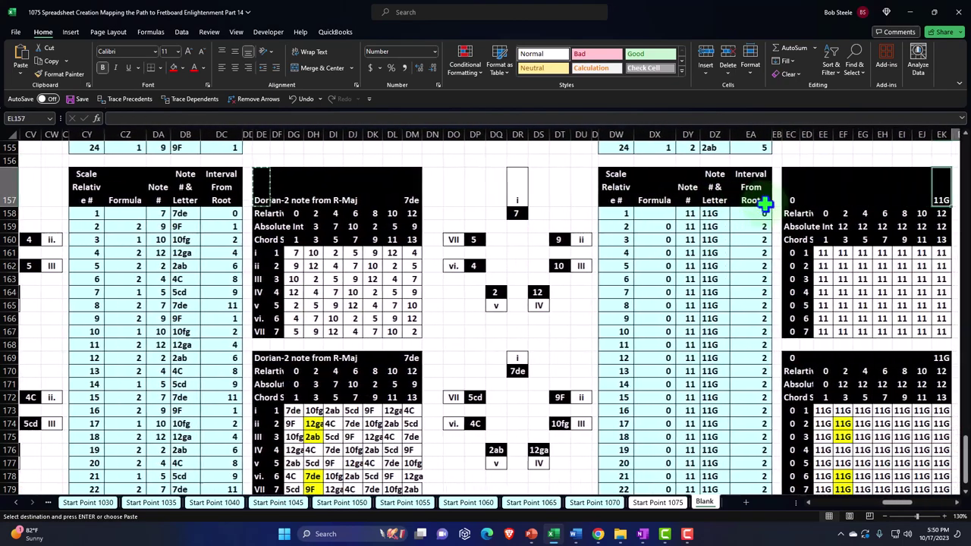
key(Right)
key(Right)
key(Right)
key(Right)
click(705, 198)
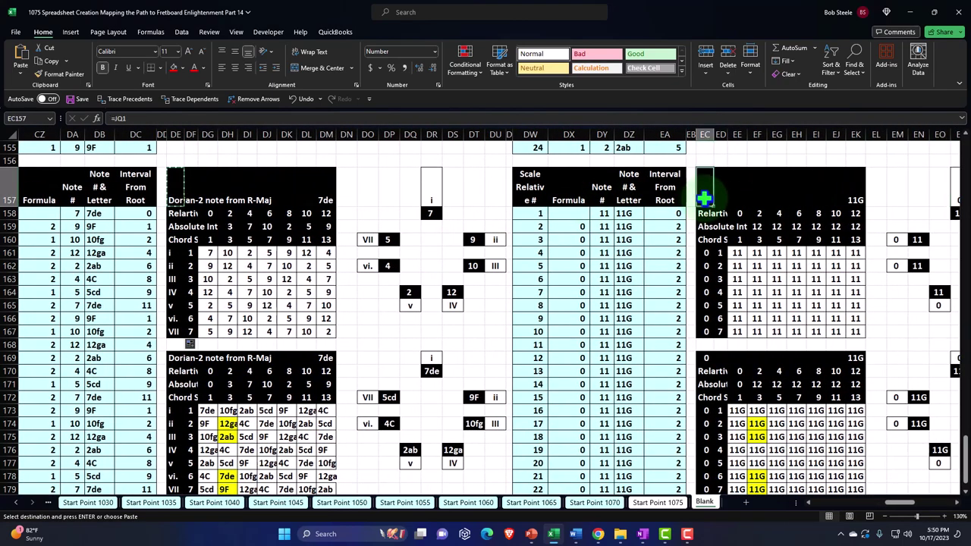
right_click(705, 198)
click(758, 264)
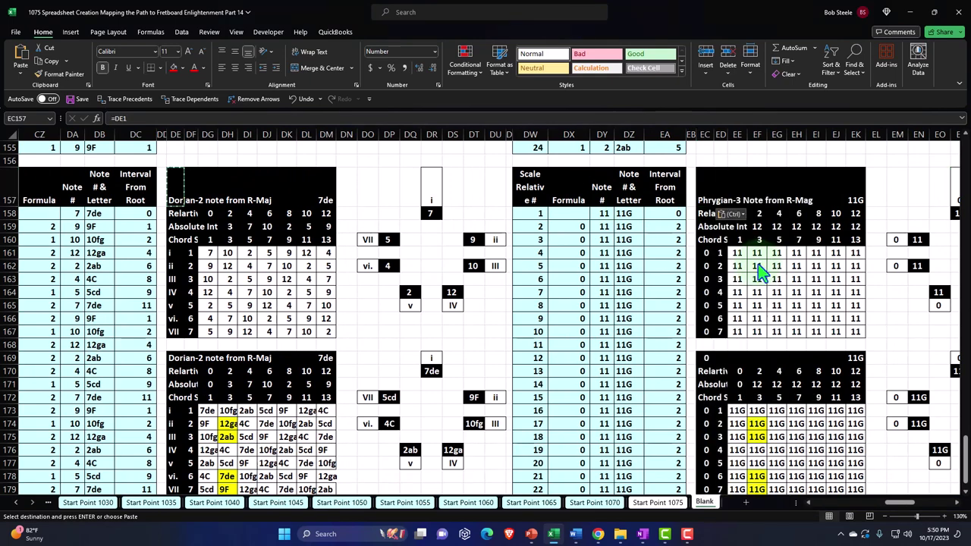
Step: Replace the root note formula in DY158 with a link to the Major/Ionian set's chord iii note in BX162
click(604, 213)
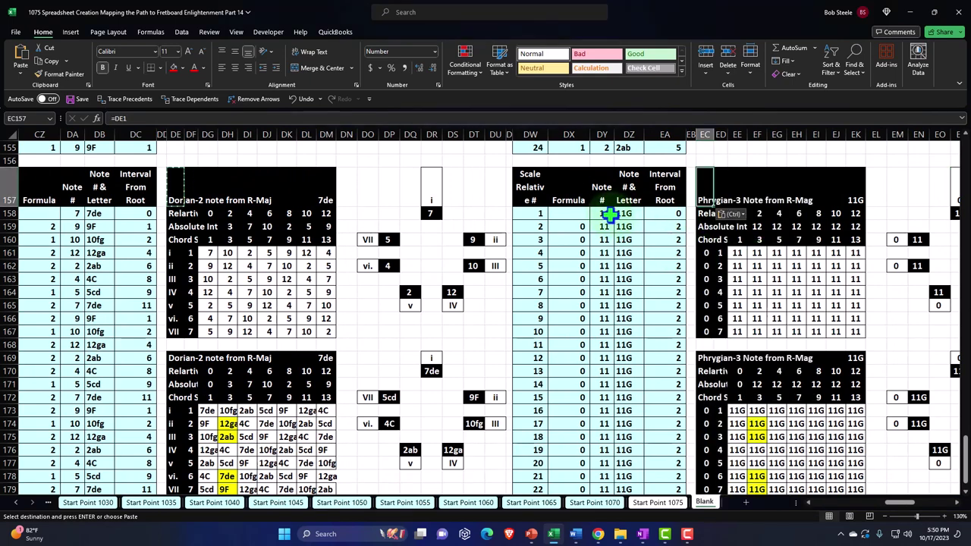
text(=)
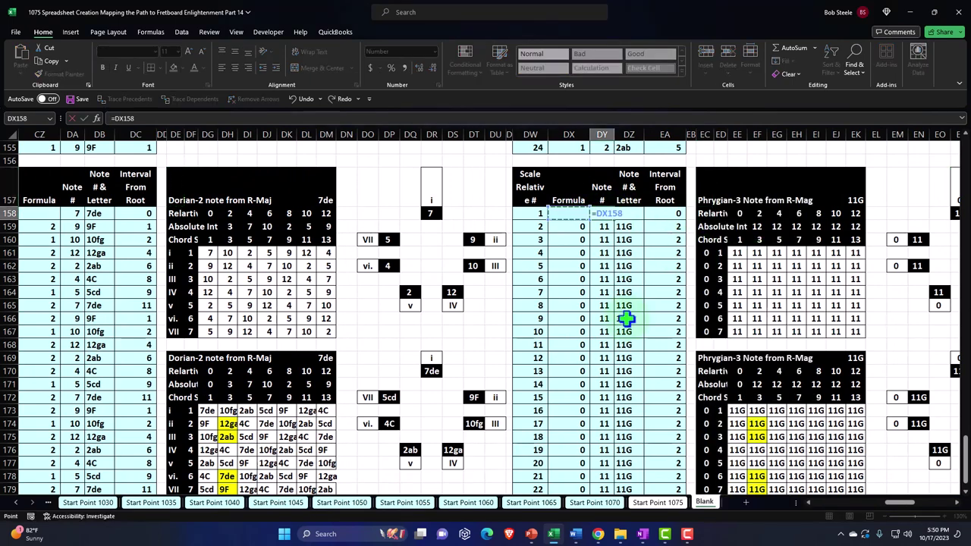
key(Left)
key(Left)
key(Left)
key(Left)
key(Left)
key(Left)
key(Left)
key(Left)
key(Left)
key(Left)
key(Left)
key(Left)
key(Left)
key(Left)
key(Left)
key(Left)
key(Left)
key(Left)
key(Left)
key(Left)
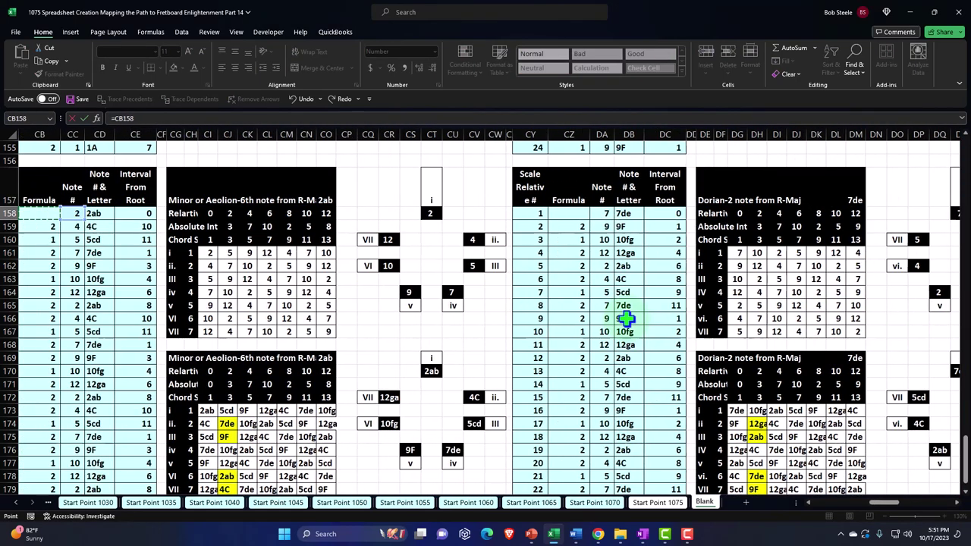
key(Left)
key(Left)
key(Left)
key(Left)
key(Left)
key(Left)
key(Left)
key(Left)
key(Left)
key(Left)
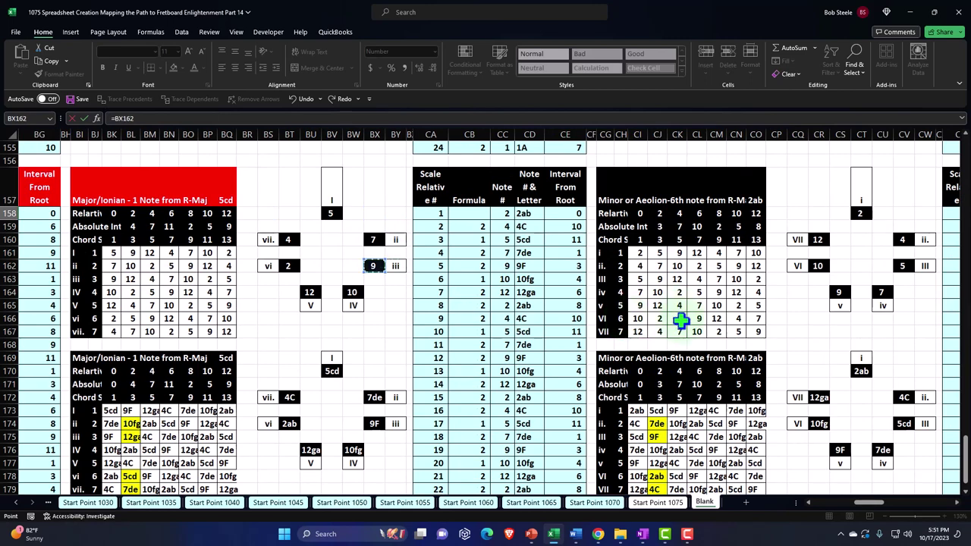
key(Escape)
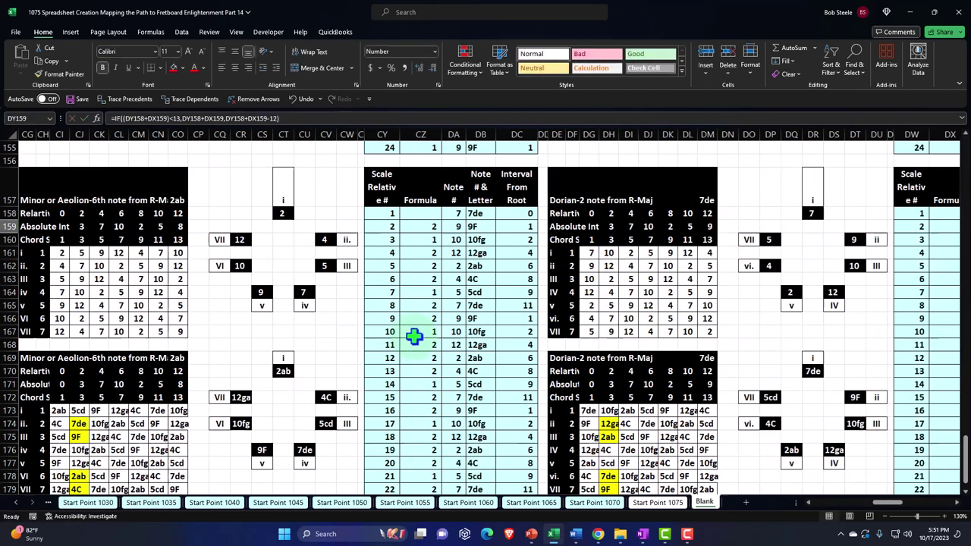
Step: Paste the heading formula from EC157 into DX159 as a formula linking to CZ3, and fill it down the Formula column
key(Right)
key(Right)
key(Right)
key(Right)
key(Right)
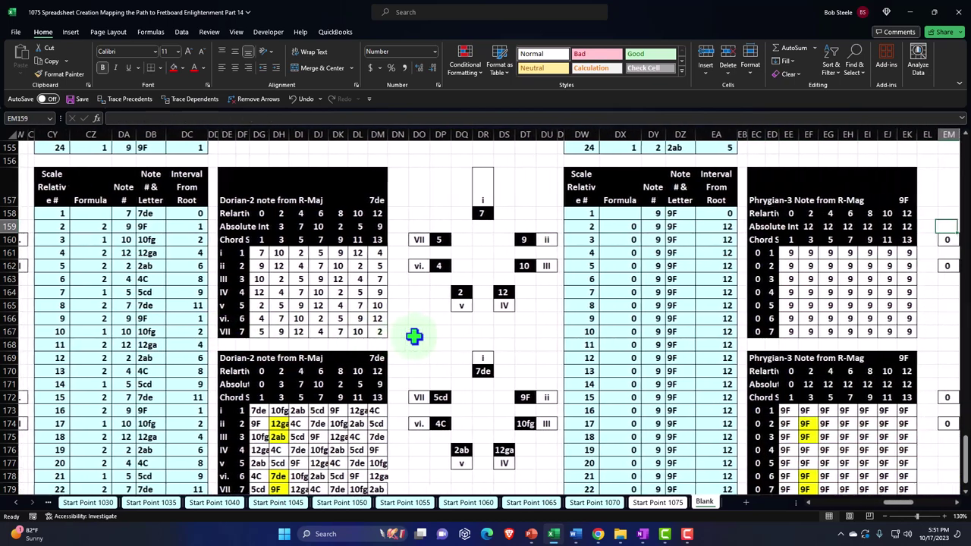
click(704, 187)
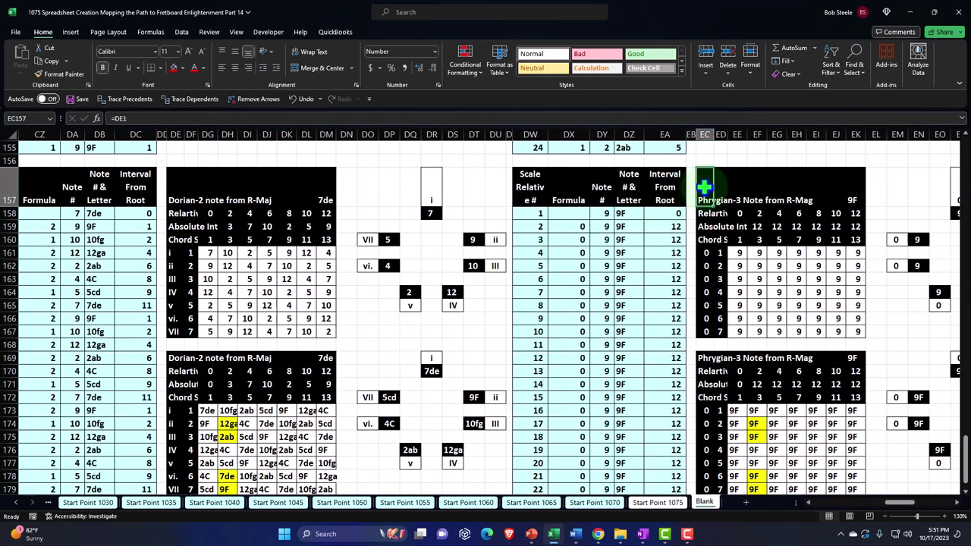
key(ctrl+c)
right_click(565, 224)
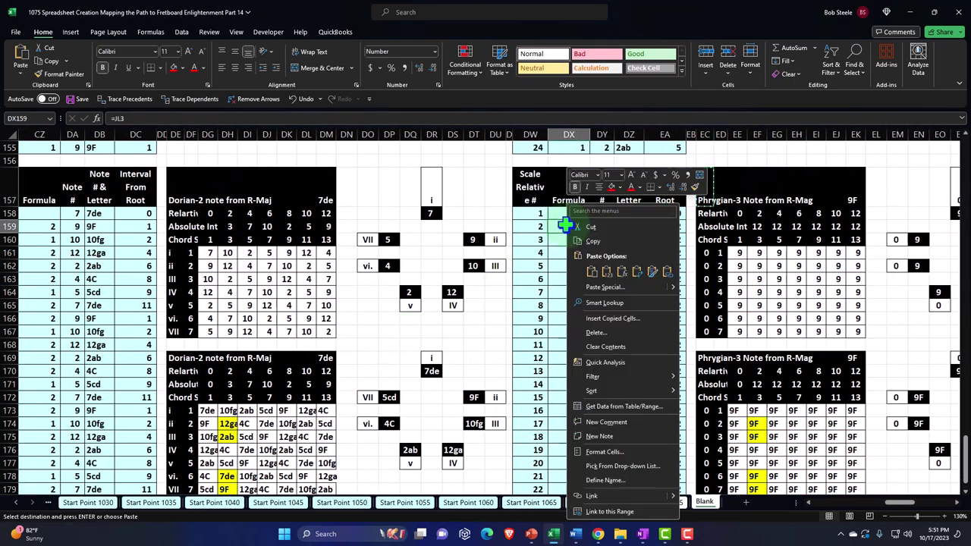
click(624, 278)
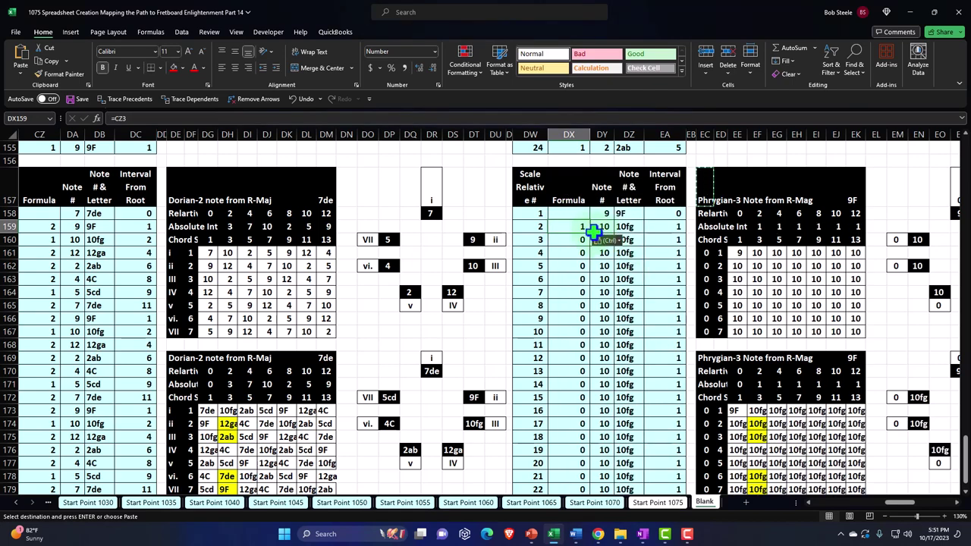
key(Escape)
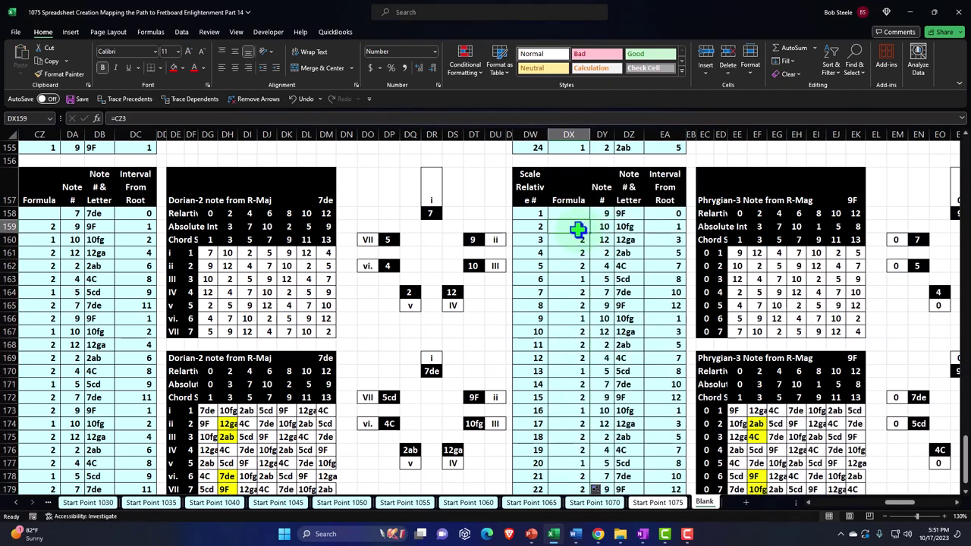
Step: Copy the DX159 link as a formula into EC161, linking to DE5, and fill the Phrygian chord numerals down to EC167
key(ctrl+c)
click(706, 252)
right_click(707, 252)
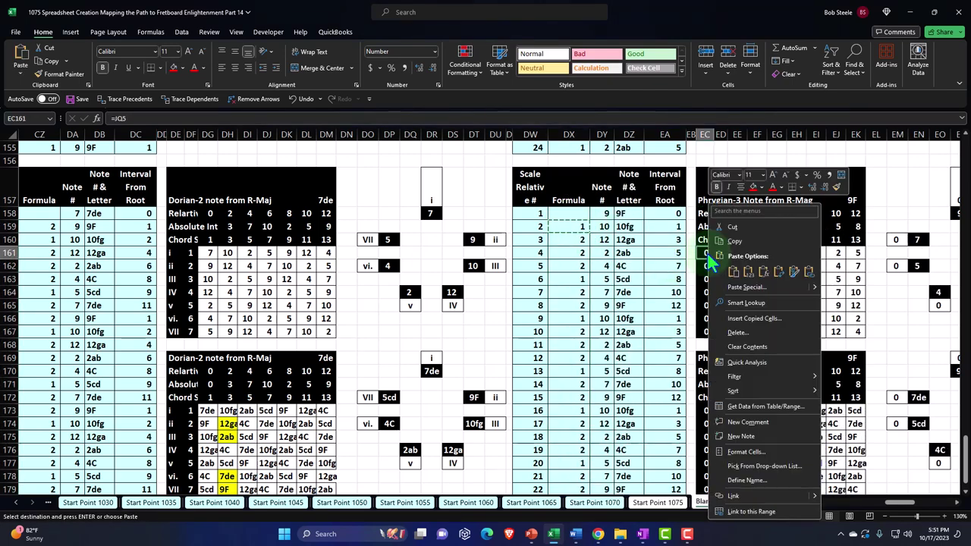
click(762, 270)
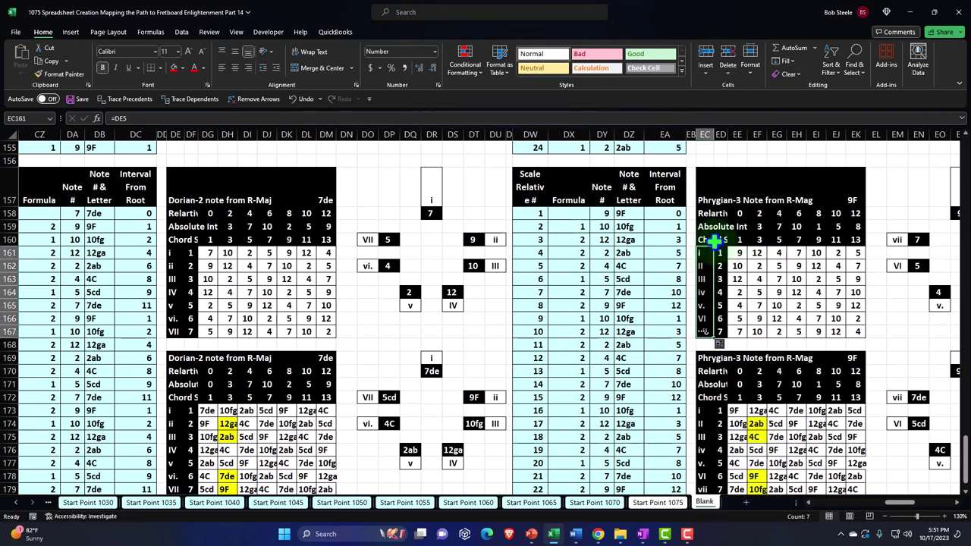
Step: Copy the heading formula from EC157 and paste it as a formula into FA157, linking to the Lydian heading in EC1
click(707, 199)
key(Return)
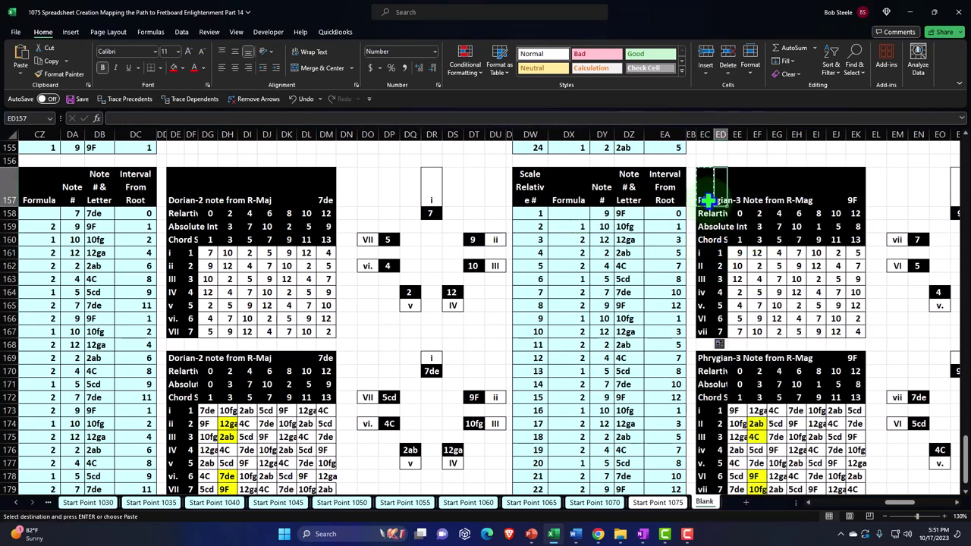
key(Right)
key(Right)
key(Right)
key(Right)
key(Right)
key(Right)
key(Right)
key(Right)
key(Right)
key(Right)
key(Right)
key(Right)
key(Right)
key(Right)
key(Right)
key(Right)
key(Right)
key(Right)
key(Right)
key(Right)
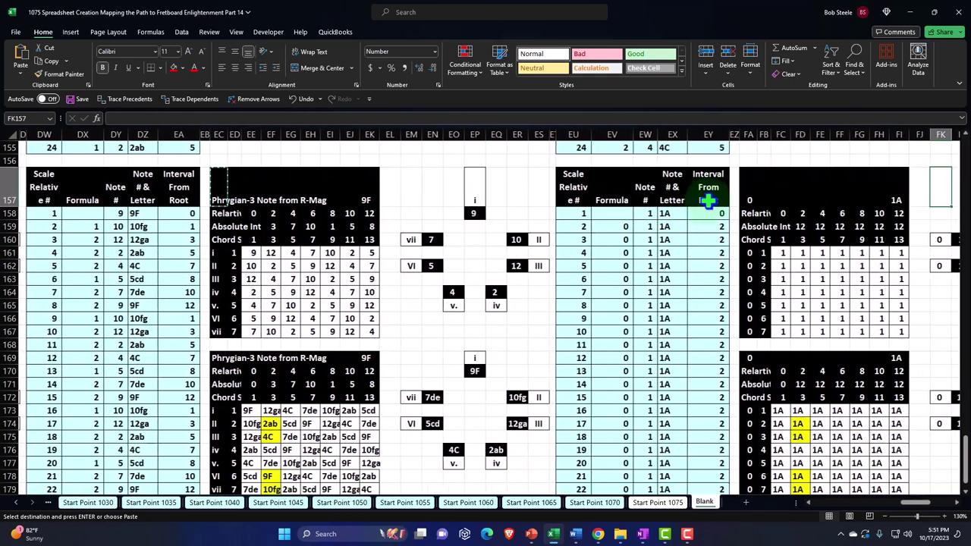
click(706, 200)
right_click(706, 200)
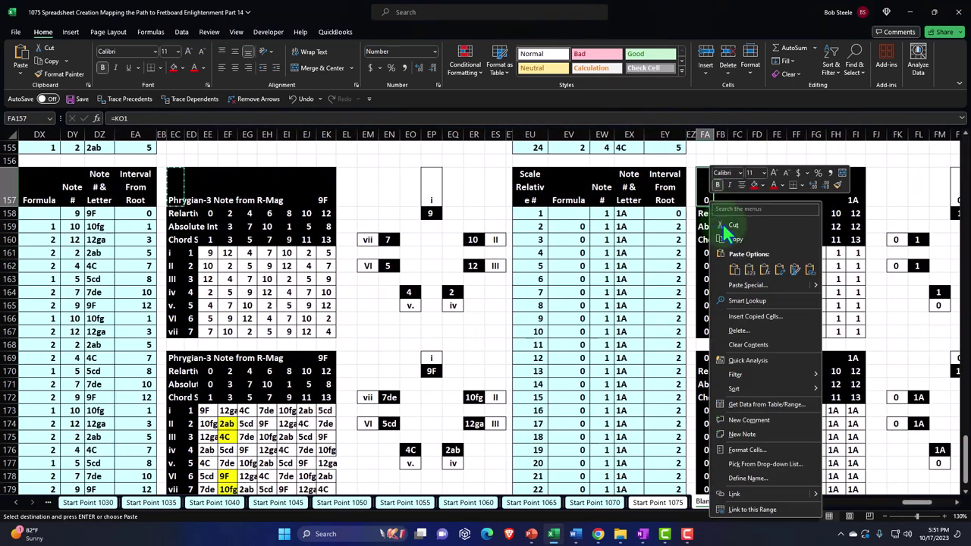
click(762, 269)
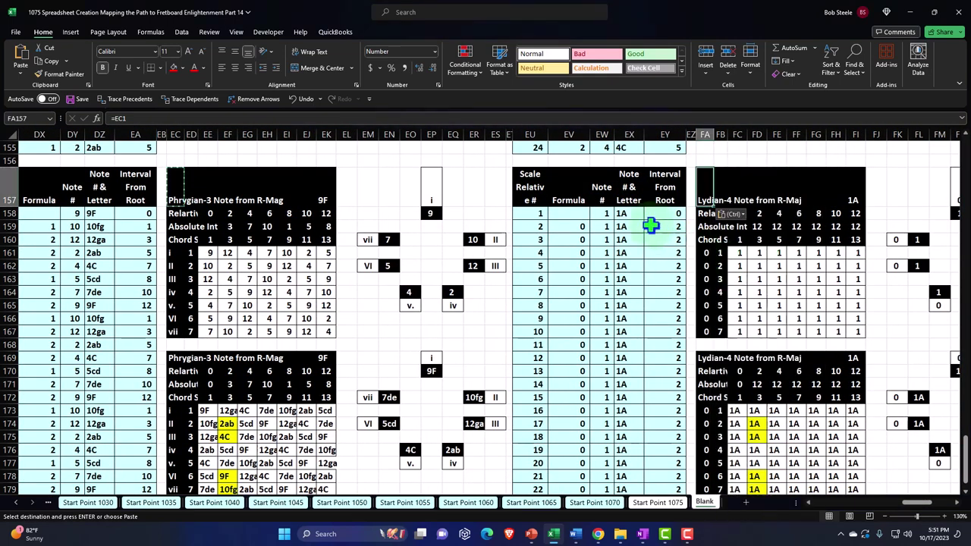
Step: Replace the root note formula in EW158 with a link to the Major/Ionian set's chord IV note in BW164
click(604, 217)
text(=)
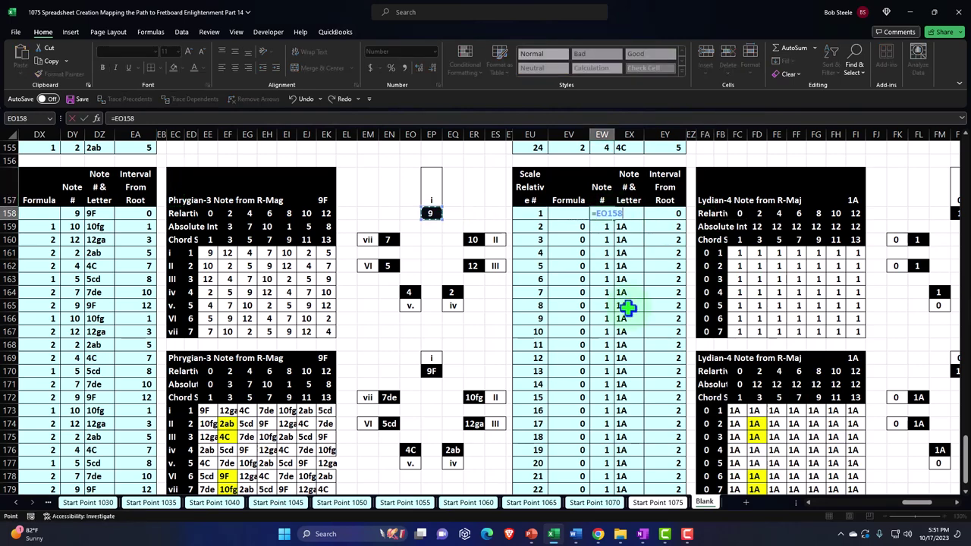
key(Left)
key(Left)
key(Left)
key(Left)
key(Left)
key(Left)
key(Left)
key(Left)
key(Left)
key(Left)
key(Left)
key(Left)
key(Left)
key(Left)
key(Left)
key(Left)
key(Left)
key(Left)
key(Left)
key(Left)
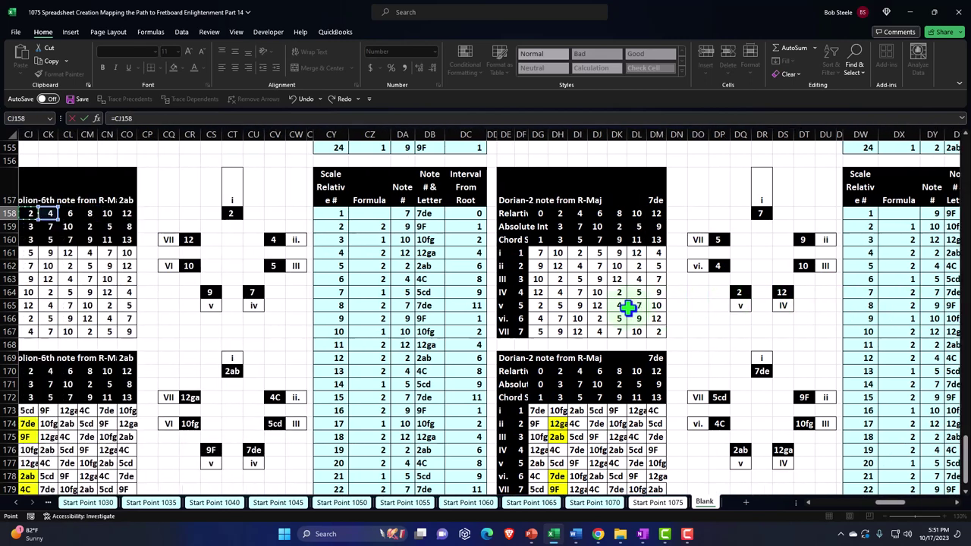
key(Left)
key(Left)
key(Left)
key(Left)
key(Left)
key(Left)
key(Left)
key(Left)
key(Left)
key(Left)
key(Left)
key(Left)
key(Left)
key(Left)
key(Left)
key(Left)
key(Left)
key(Left)
key(Left)
key(Left)
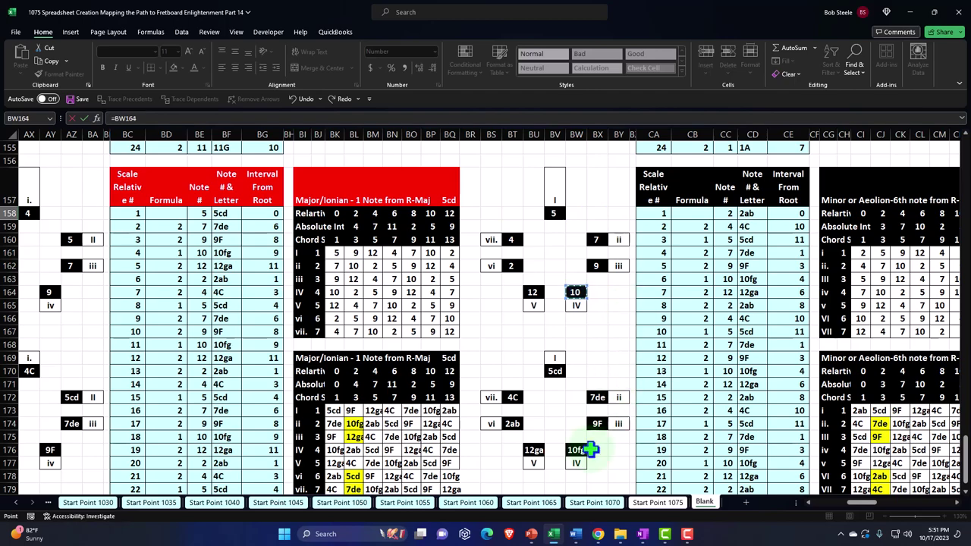
key(Escape)
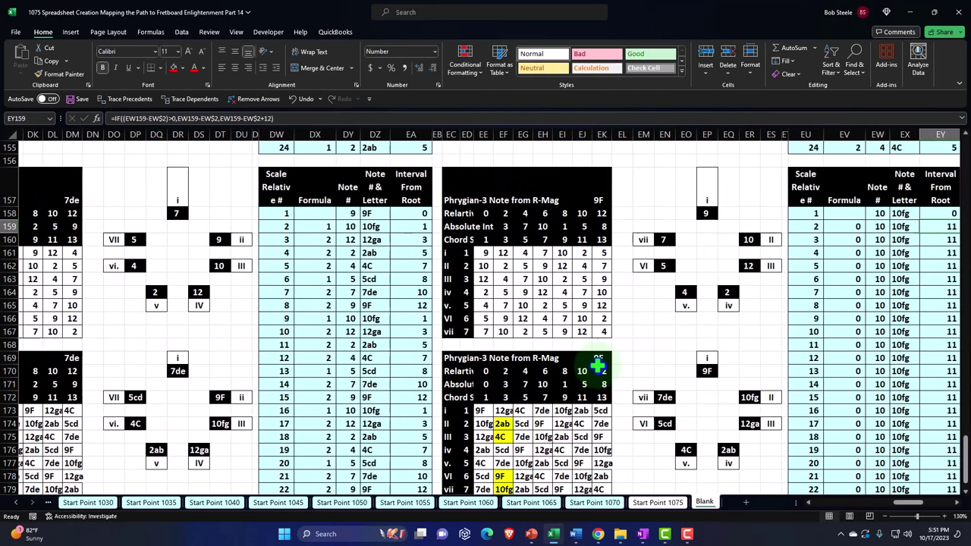
Step: Paste the heading formula from FA157 into EV159 as a formula linking to DX3, and fill it down the Formula column
key(Right)
key(Right)
key(Right)
key(Right)
key(Right)
key(Right)
key(Right)
key(Right)
key(Right)
key(Right)
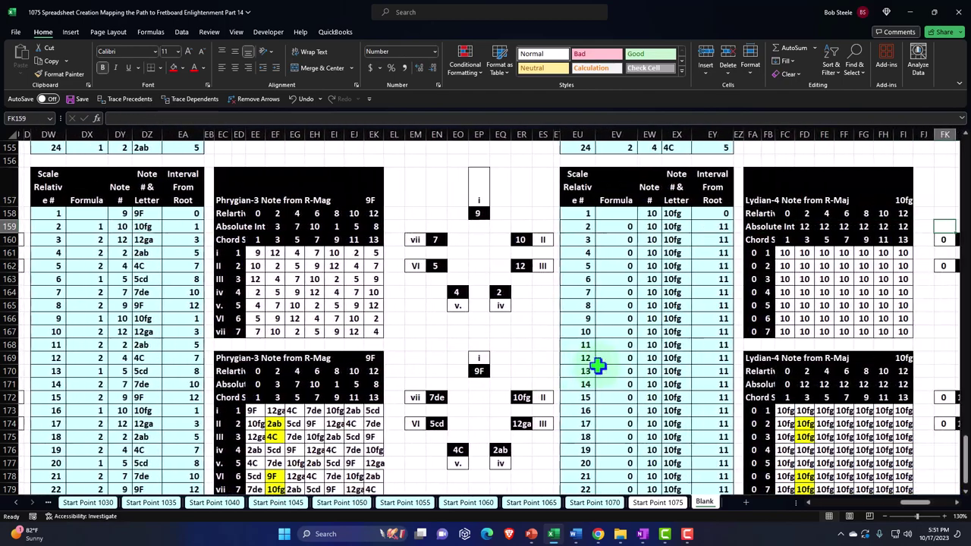
click(665, 190)
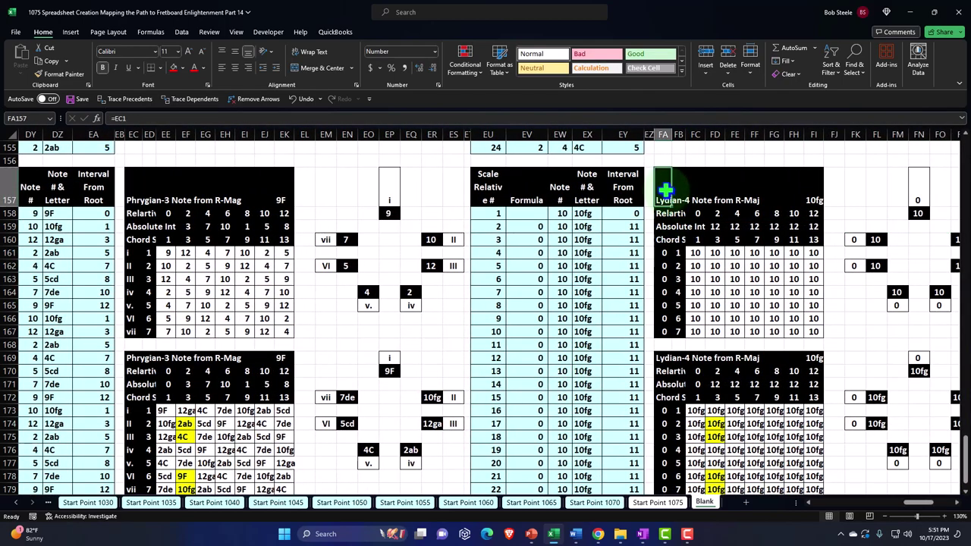
key(ctrl+c)
right_click(536, 230)
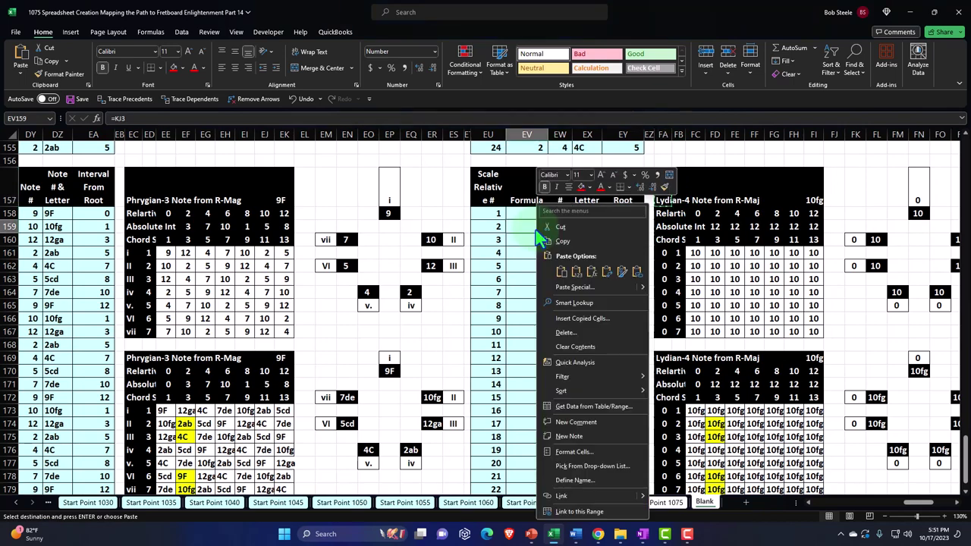
click(579, 271)
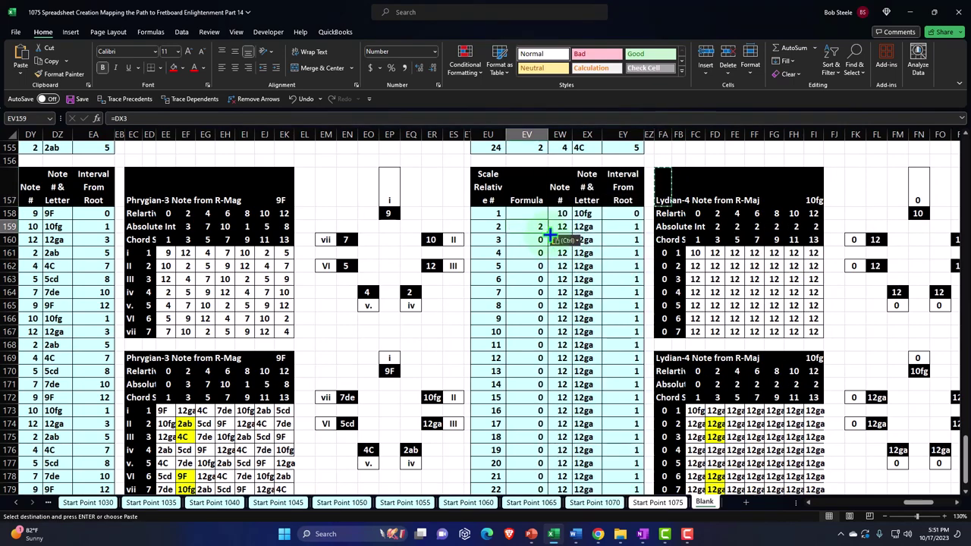
key(ctrl+c)
key(ctrl+shift+Down)
key(ctrl+v)
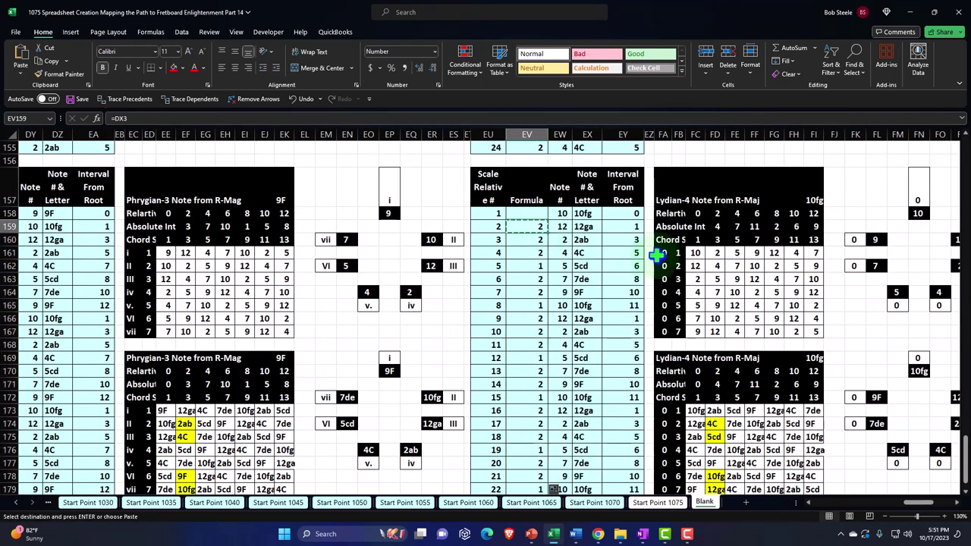
Step: Paste the copied EV159 link as a formula into FA161, linking to EC5, and fill the Lydian chord numerals down to FA167
right_click(661, 253)
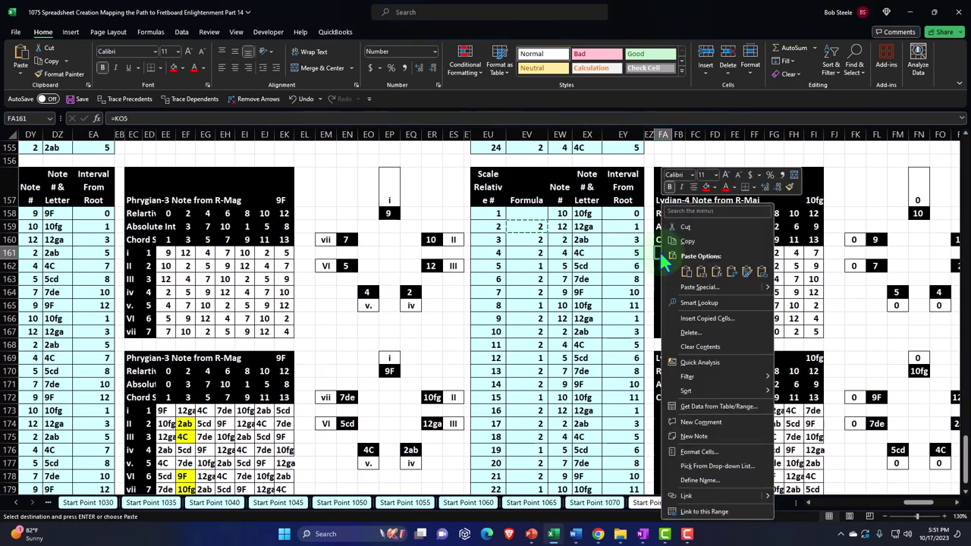
click(701, 269)
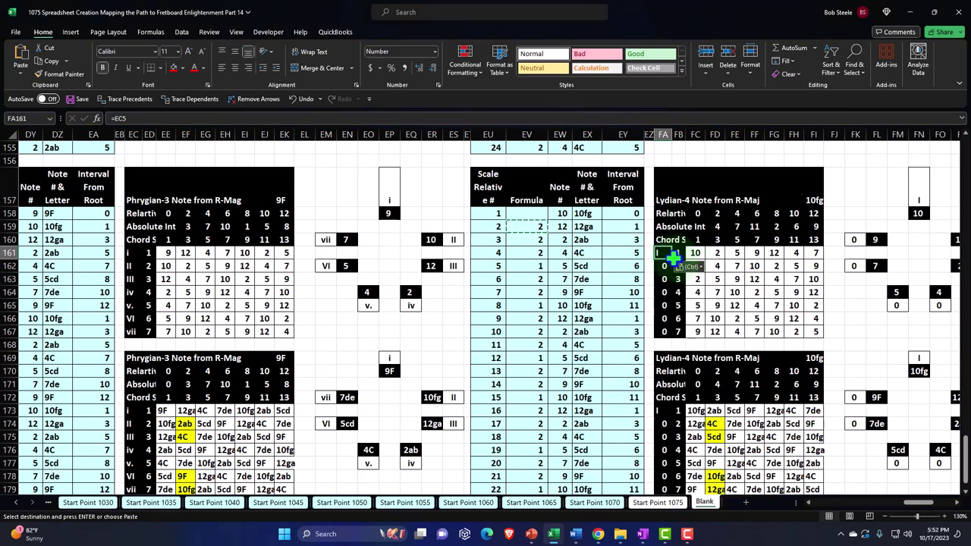
key(Escape)
Step: Copy the heading formula from FA157 and paste it as a formula into FY157, linking to the Mixolydian heading in FA1
click(660, 189)
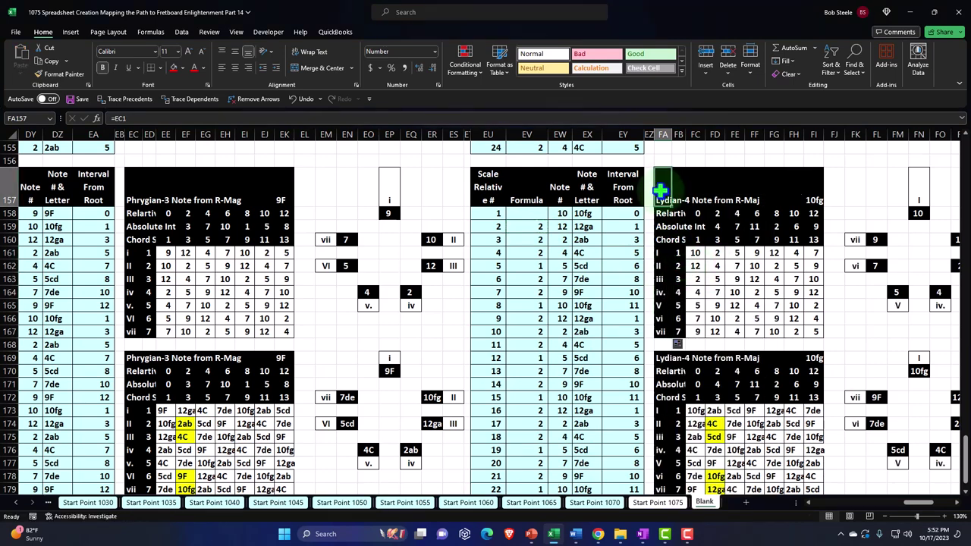
key(Right)
key(Right)
key(Right)
key(Right)
key(Right)
key(Right)
key(Right)
key(Right)
key(Right)
key(Right)
key(Right)
key(Right)
key(Right)
key(Right)
key(Right)
key(Right)
key(Right)
key(Right)
key(Right)
key(Right)
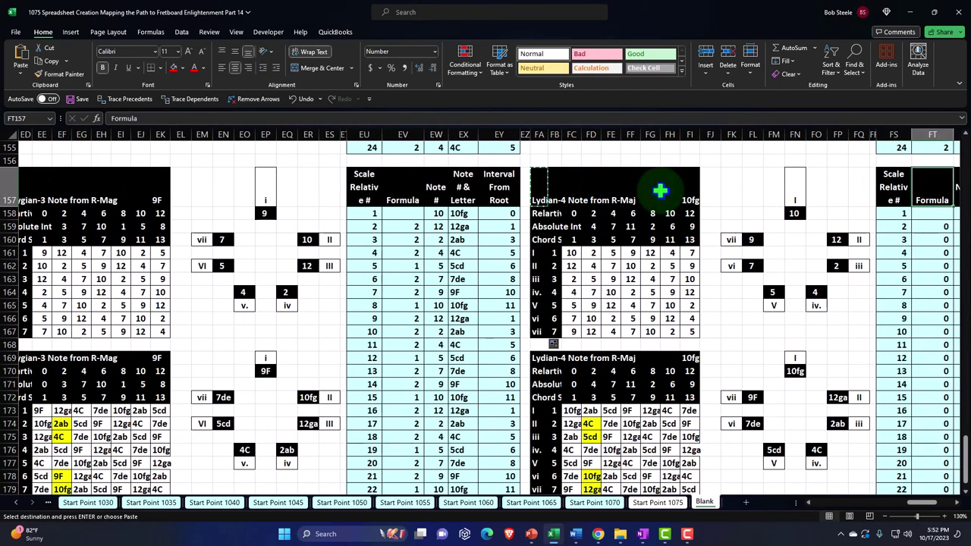
key(Right)
key(Right)
key(Right)
key(Right)
key(Right)
key(Right)
key(Right)
key(Right)
key(Right)
key(Right)
key(Right)
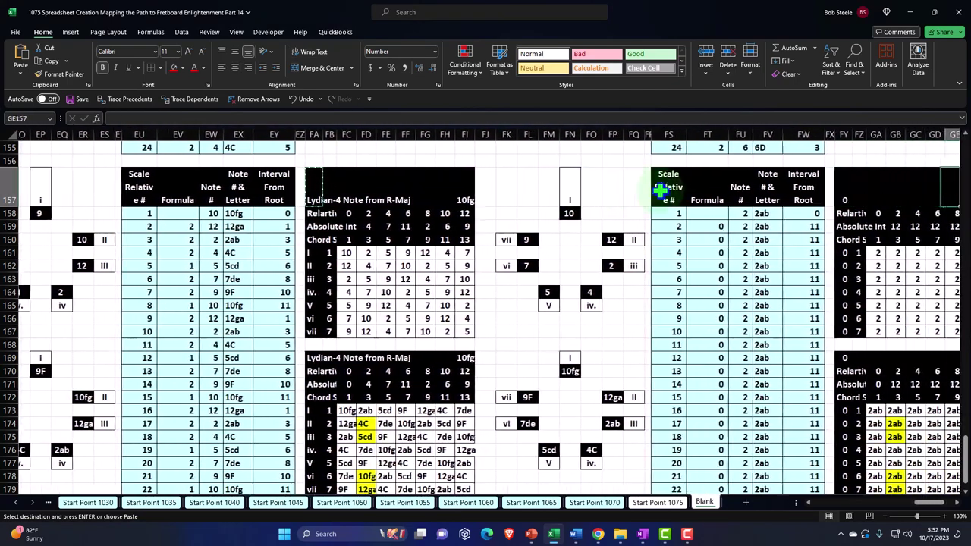
click(704, 190)
right_click(703, 189)
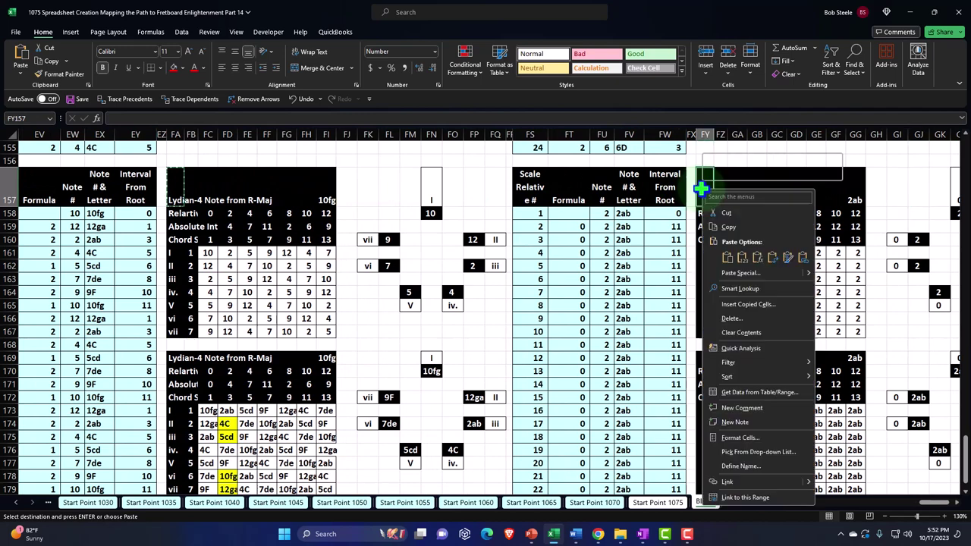
click(761, 258)
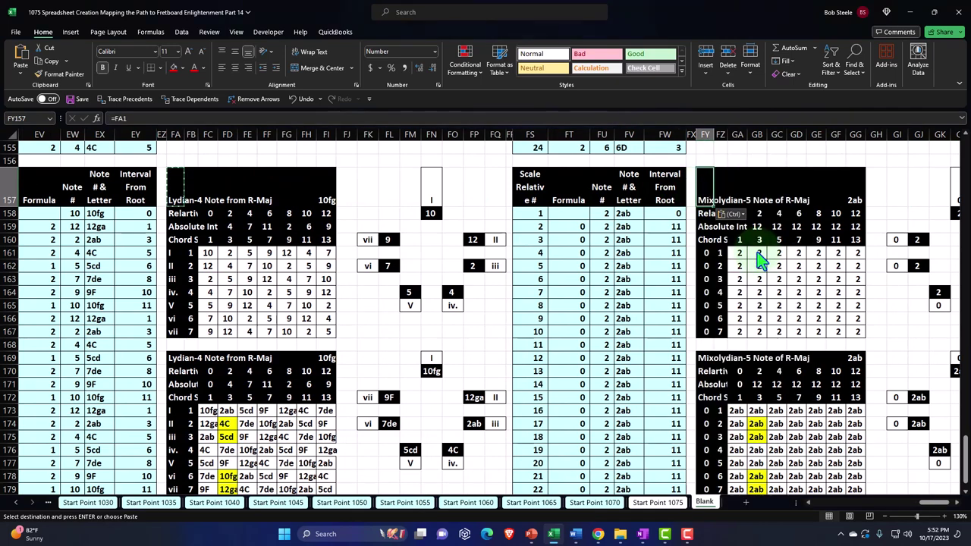
Step: Replace the root note formula in FU158 with a link to the Major/Ionian set's chord V note in BU164
click(604, 213)
text(=)
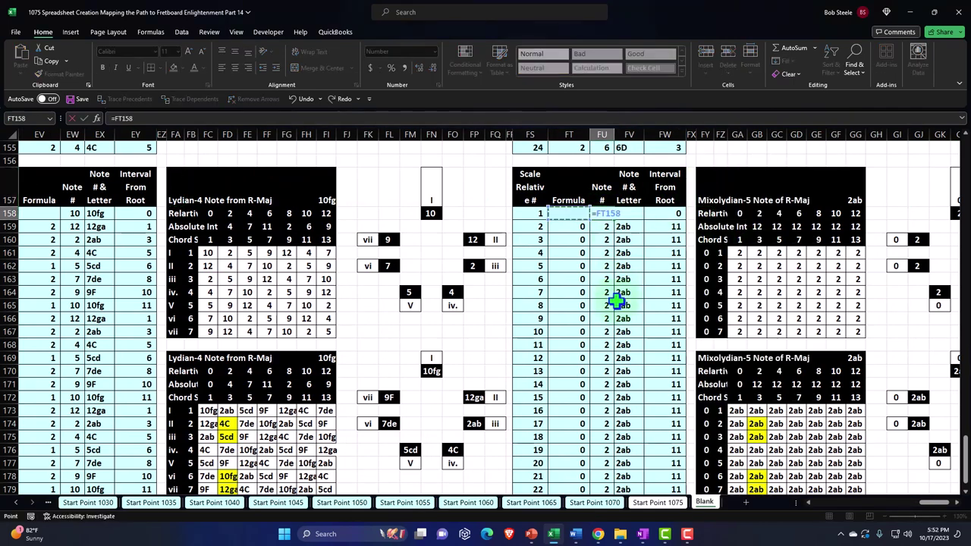
key(Left)
key(Left)
key(Left)
key(Left)
key(Left)
key(Left)
key(Left)
key(Left)
key(Left)
key(Left)
key(Left)
key(Left)
key(Left)
key(Left)
key(Left)
key(Left)
key(Left)
key(Left)
key(Left)
key(Left)
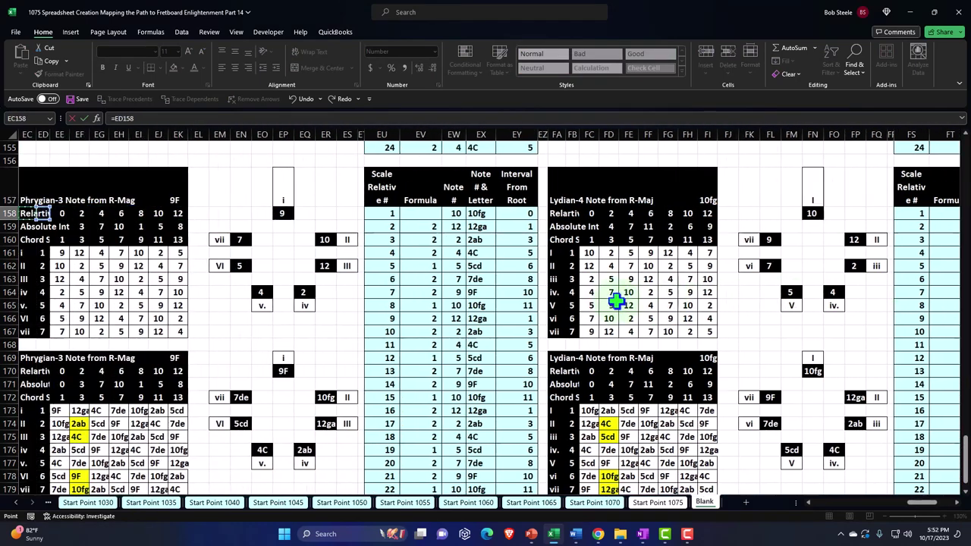
key(Left)
key(Left)
key(Left)
key(Left)
key(Left)
key(Left)
key(Left)
key(Left)
key(Left)
key(Left)
key(Left)
key(Left)
key(Left)
key(Left)
key(Left)
key(Left)
key(Left)
key(Left)
key(Left)
key(Left)
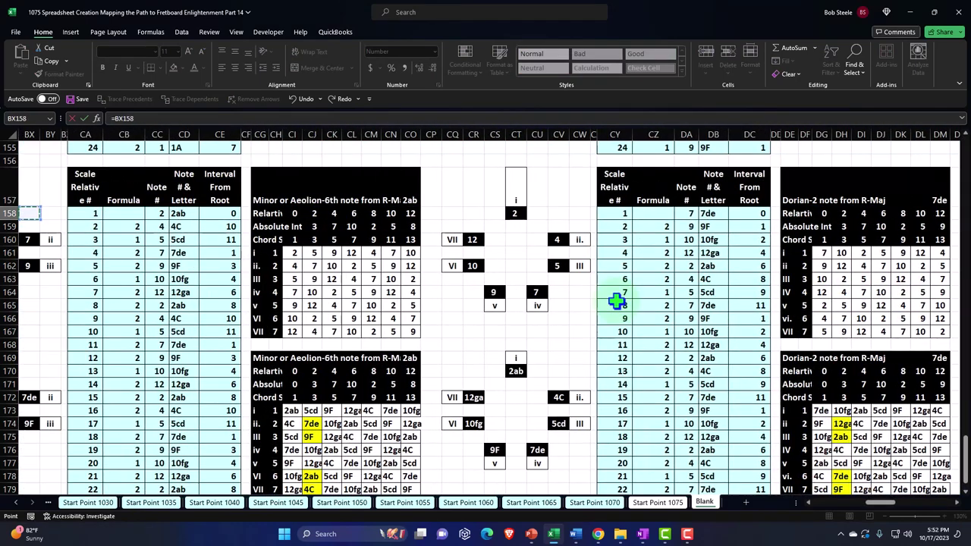
key(Left)
key(Left)
key(Left)
key(Left)
key(Left)
key(Left)
key(Left)
key(Left)
key(Left)
key(Left)
key(Left)
key(Left)
key(Left)
key(Left)
key(Left)
key(Left)
key(Left)
key(Left)
key(Left)
key(Left)
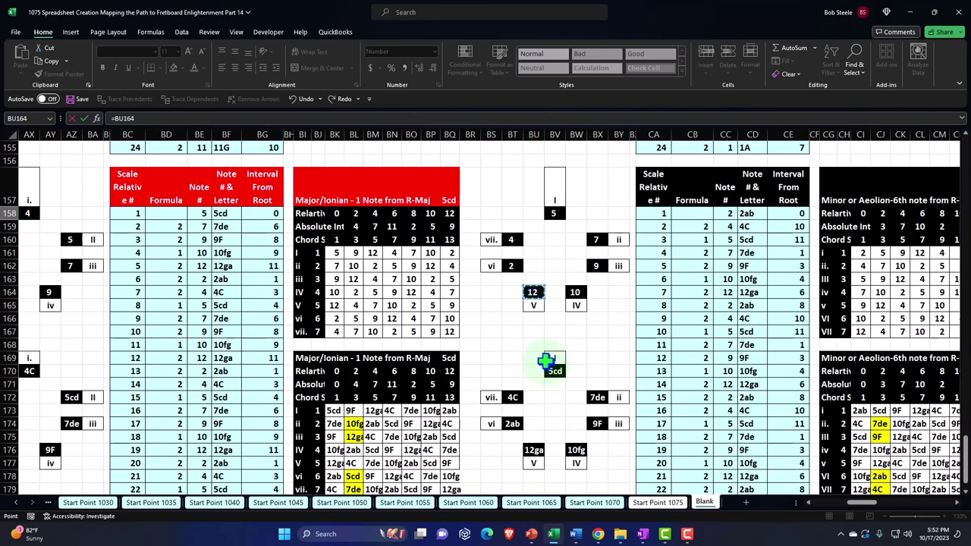
key(Escape)
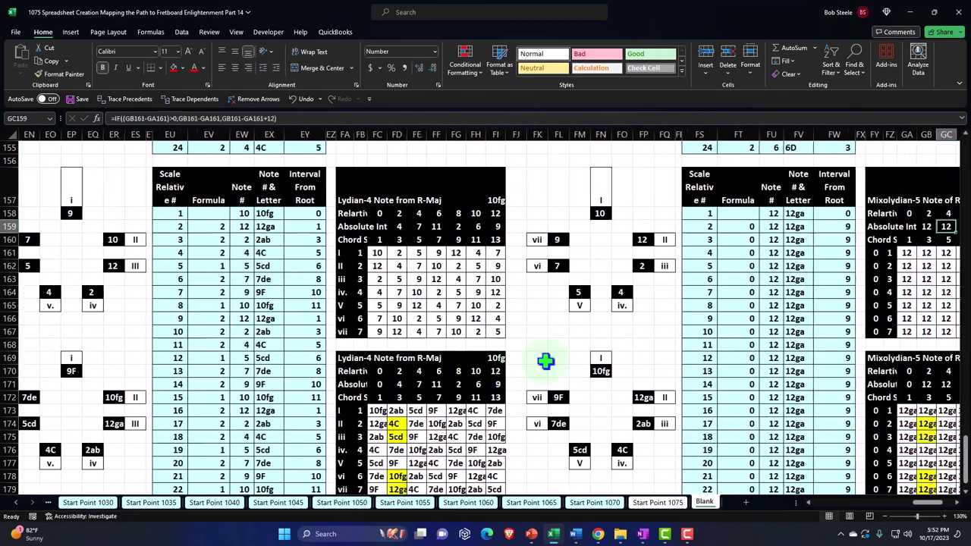
Step: Paste the heading formula from FY157 into FT159 as a formula linking to EV3, and fill it down the Formula column
key(Right)
key(Right)
key(Right)
key(Right)
key(Right)
key(Right)
key(Right)
key(Right)
key(Right)
key(Right)
key(Right)
click(639, 186)
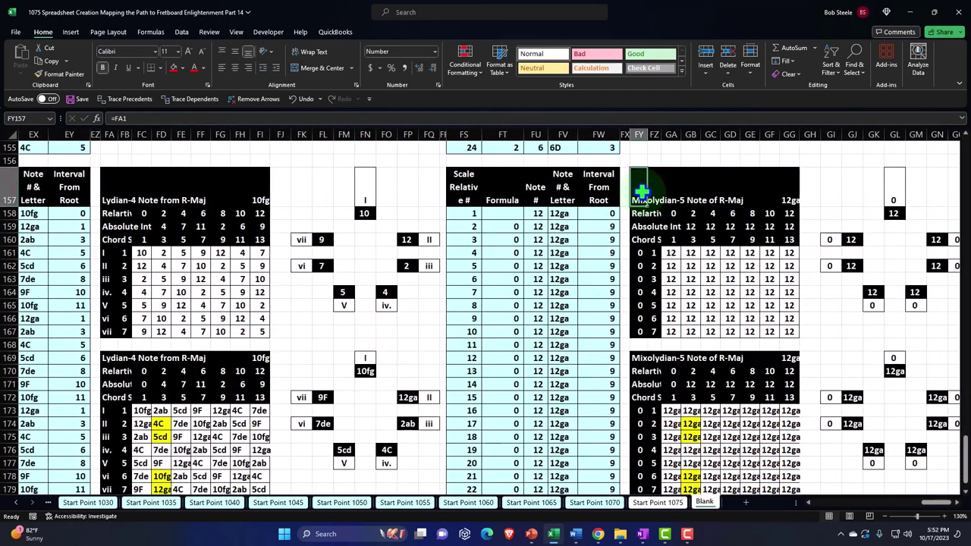
key(ctrl+c)
click(506, 227)
right_click(505, 226)
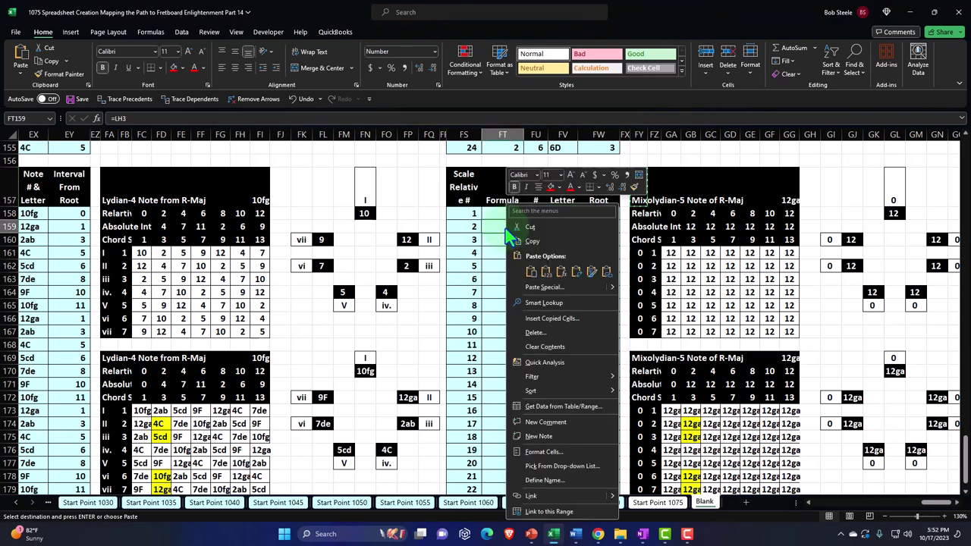
click(558, 261)
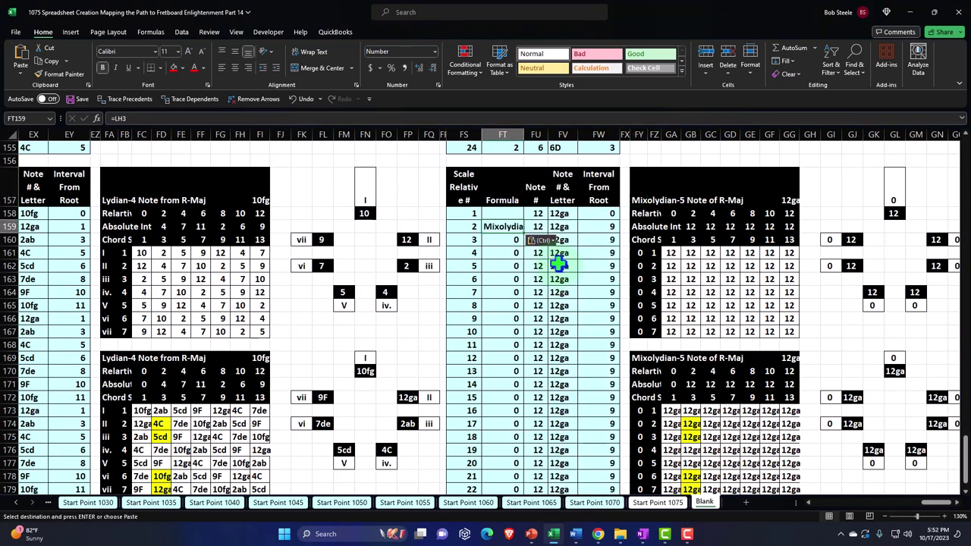
double_click(528, 233)
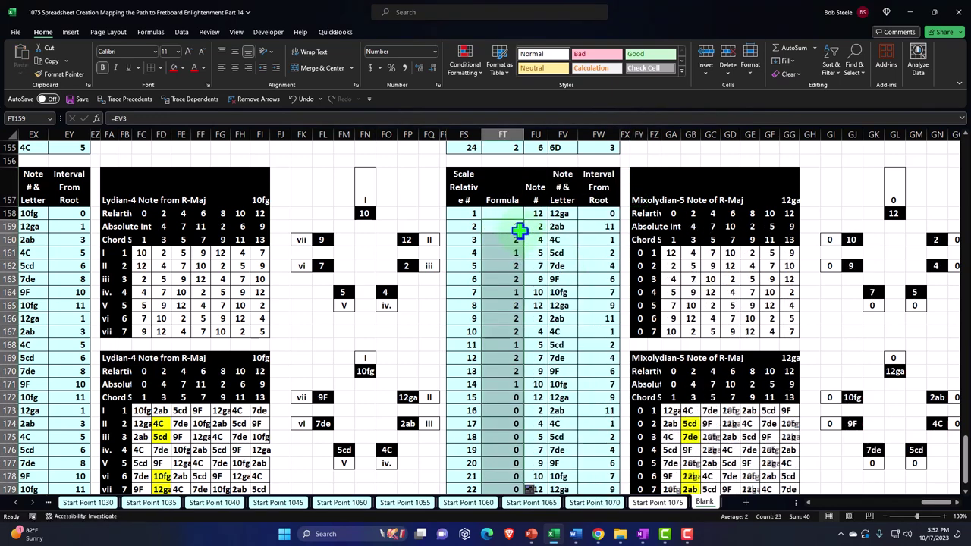
Step: Paste the copied FT159 link as a formula into FY161, linking to FA5, and fill the Mixolydian chord numerals down to FY167
click(647, 255)
right_click(647, 255)
click(692, 274)
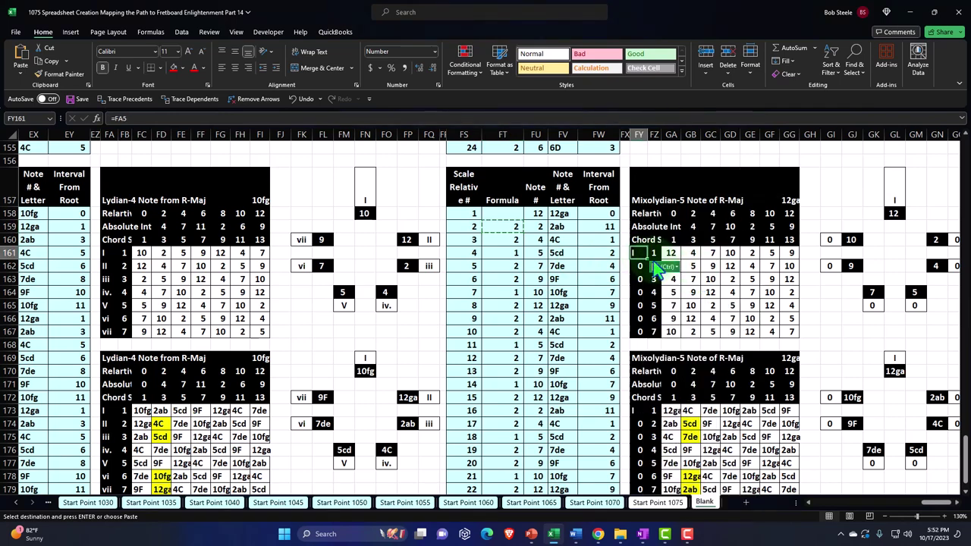
double_click(650, 259)
Step: Review the relinked Mixolydian tables and chord diagrams along row 161, continuing back across the Lydian set to the Phrygian set
key(Right)
key(Right)
key(Right)
key(Right)
key(Right)
key(Right)
key(Right)
key(Right)
key(Right)
key(Right)
key(Right)
key(Right)
key(Right)
key(Right)
key(Right)
key(Right)
key(Right)
key(Right)
key(Right)
key(Right)
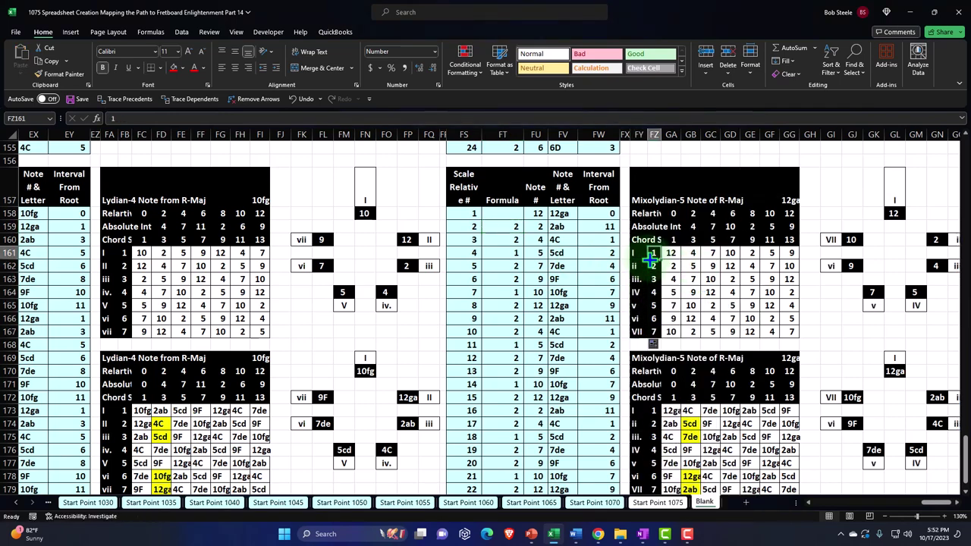
key(Left)
key(Left)
key(Left)
key(Left)
key(Left)
key(Left)
key(Left)
key(Left)
key(Left)
key(Left)
key(Left)
key(Left)
key(Left)
key(Left)
key(Left)
key(Left)
key(Left)
key(Left)
key(Left)
key(Left)
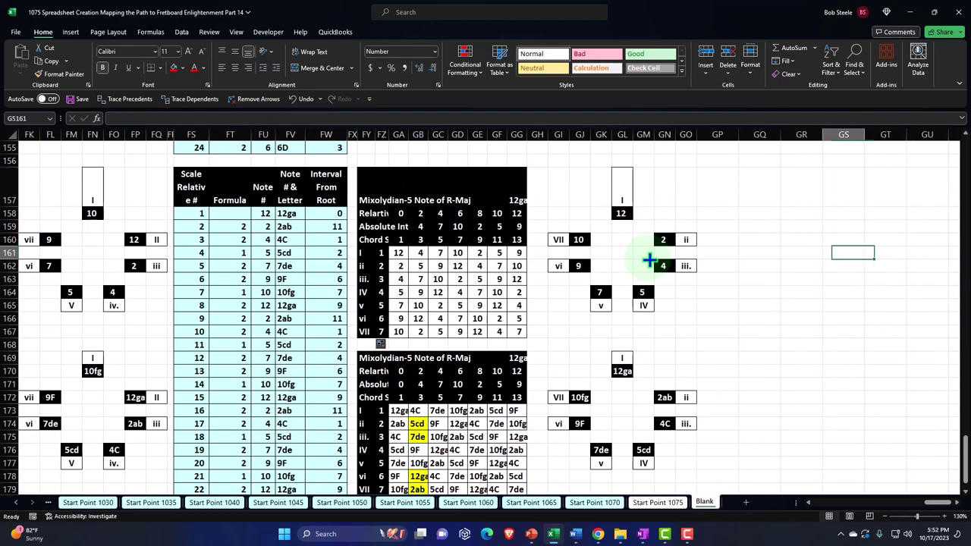
key(Left)
key(Left)
key(Left)
key(Left)
key(Left)
key(Left)
key(Left)
key(Left)
key(Left)
key(Left)
key(Left)
key(Left)
key(Left)
key(Left)
key(Left)
key(Left)
key(Left)
key(Left)
key(Left)
key(Left)
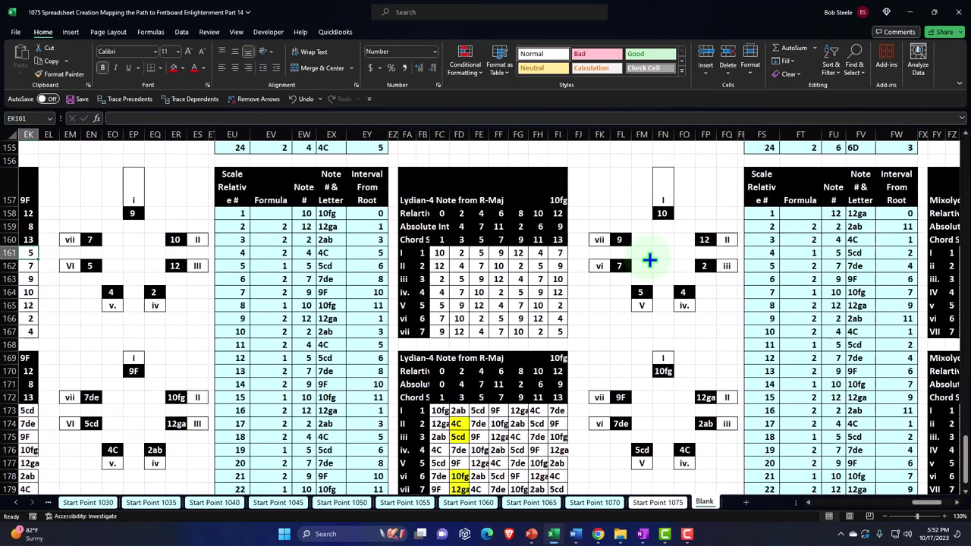
Step: Review the relinked mode tables and chord diagrams along row 161, continuing back from the Phrygian set to the fretboard grid in column A
key(Left)
key(Left)
key(Left)
key(Left)
key(Left)
key(Left)
key(Left)
key(Left)
key(Left)
key(Left)
key(Left)
key(Left)
key(Left)
key(Left)
key(Left)
key(Left)
key(Left)
key(Left)
key(Left)
key(Left)
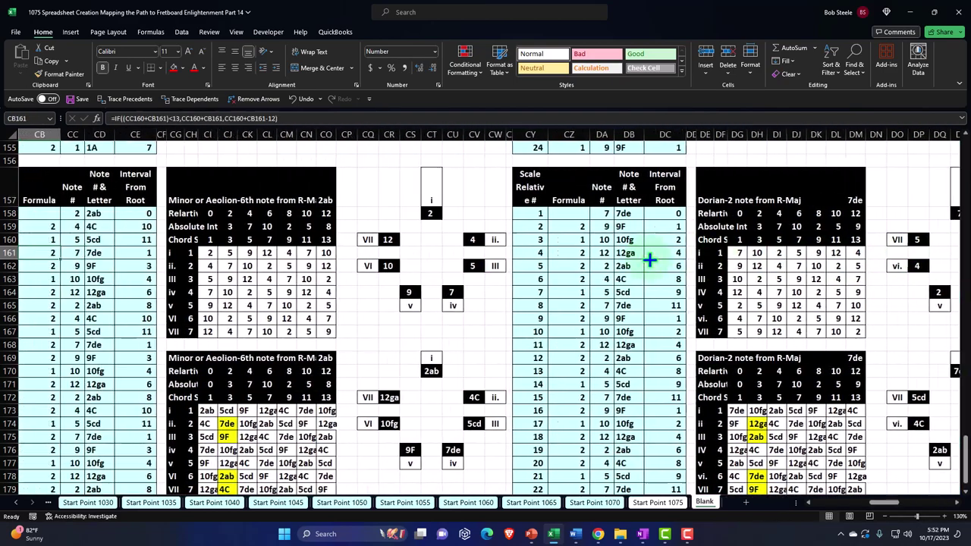
key(Left)
key(Left)
key(Left)
key(Left)
key(Left)
key(Left)
key(Left)
key(Left)
key(Left)
key(Left)
key(Left)
key(Left)
key(Left)
key(Left)
key(Left)
key(Left)
key(Left)
key(Left)
key(Left)
key(Left)
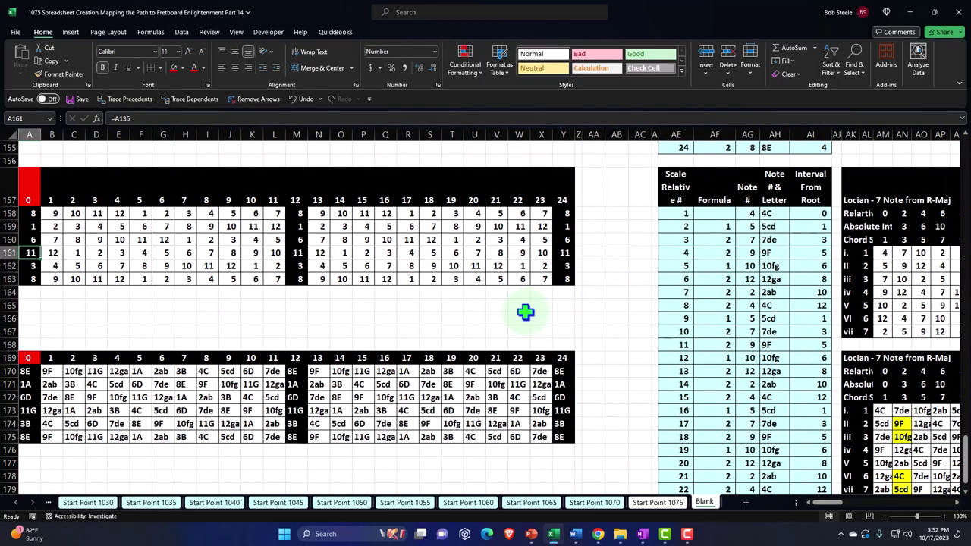
Step: Hide columns M through AJ so the first fretboard columns sit beside the Major/Ionian chord tables
scroll(524, 311, down, 20)
scroll(551, 321, up, 18)
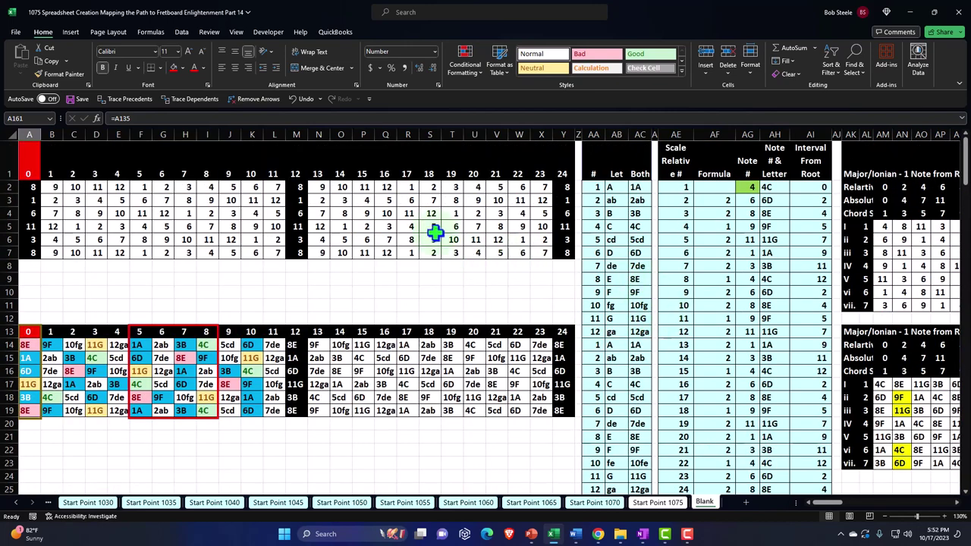
drag(295, 135, 473, 192)
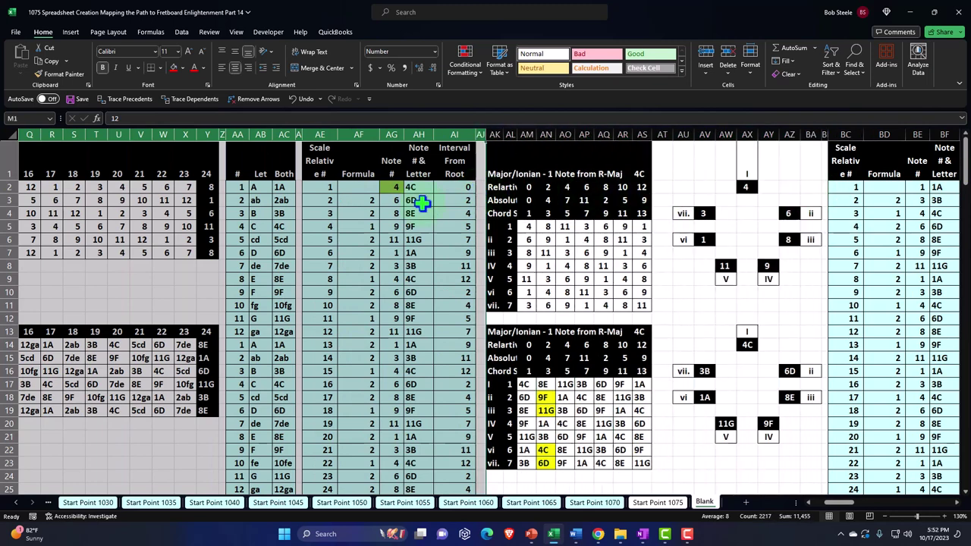
right_click(382, 216)
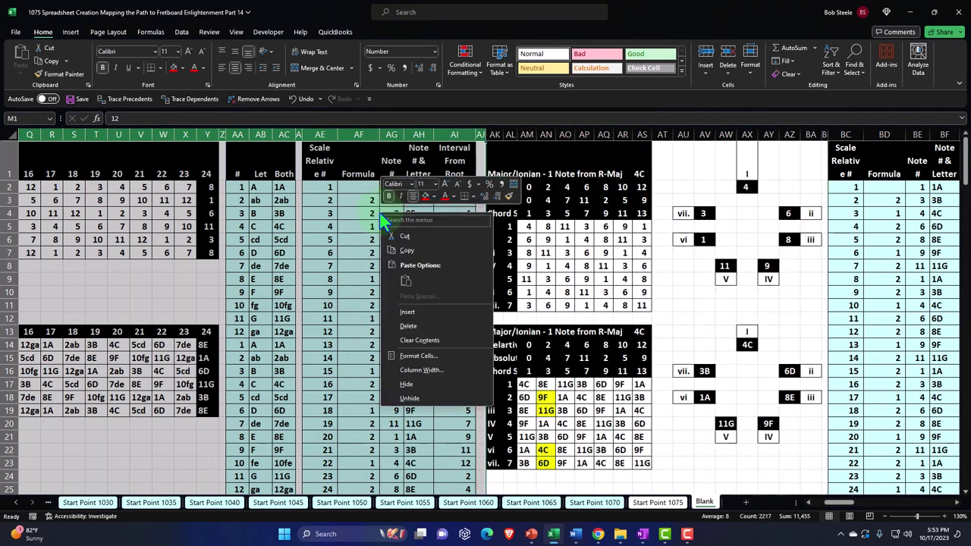
click(418, 379)
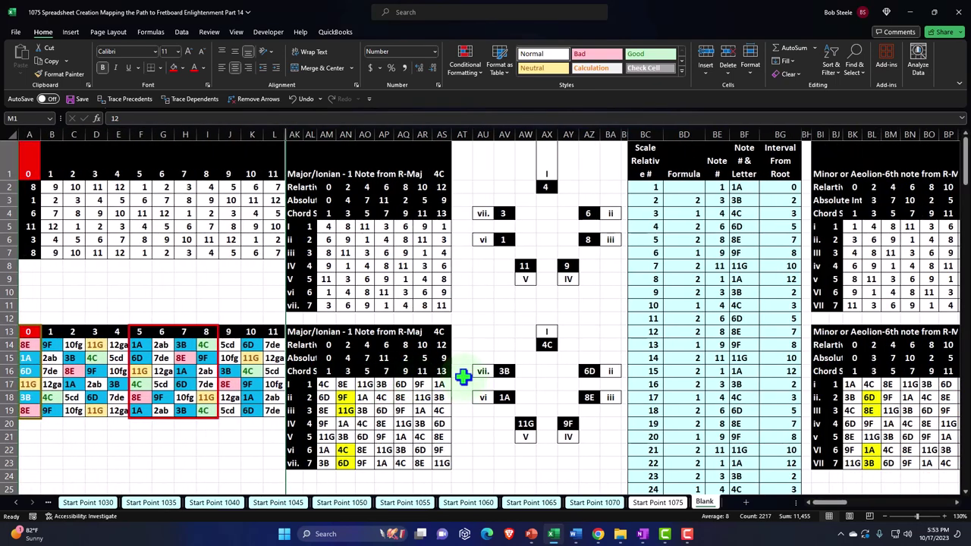
Step: Hide rows 1 through 12, which hold the number-only fretboard and Major/Ionian chord tables
drag(6, 147, 41, 310)
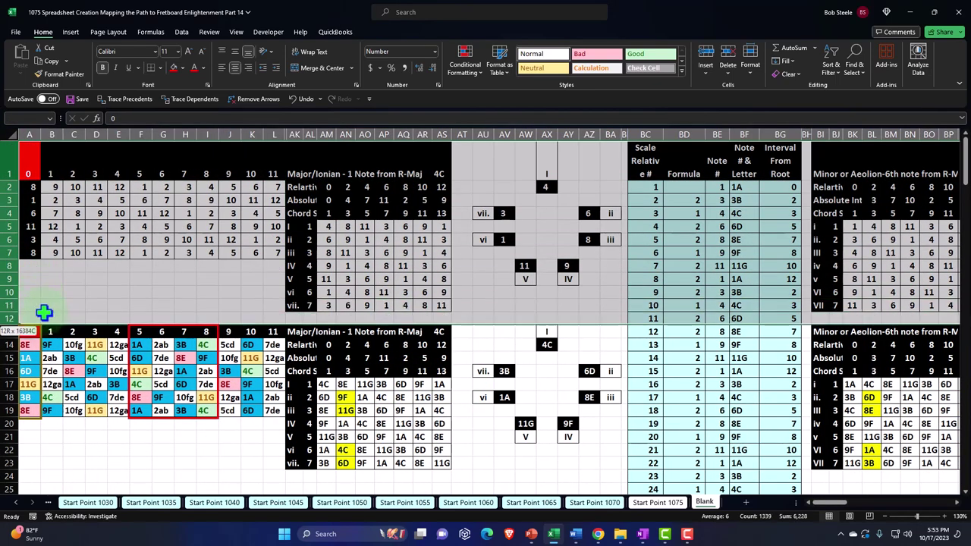
right_click(160, 219)
click(194, 370)
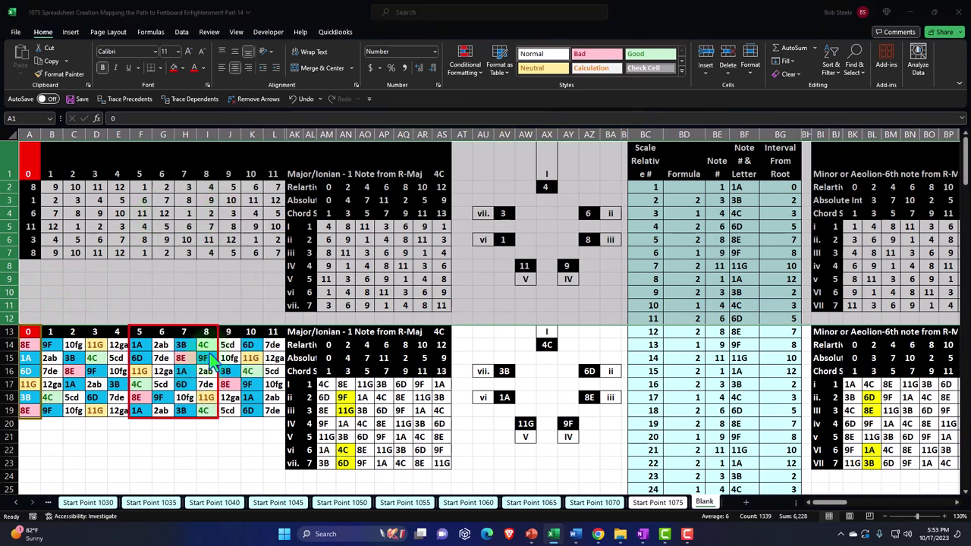
click(232, 368)
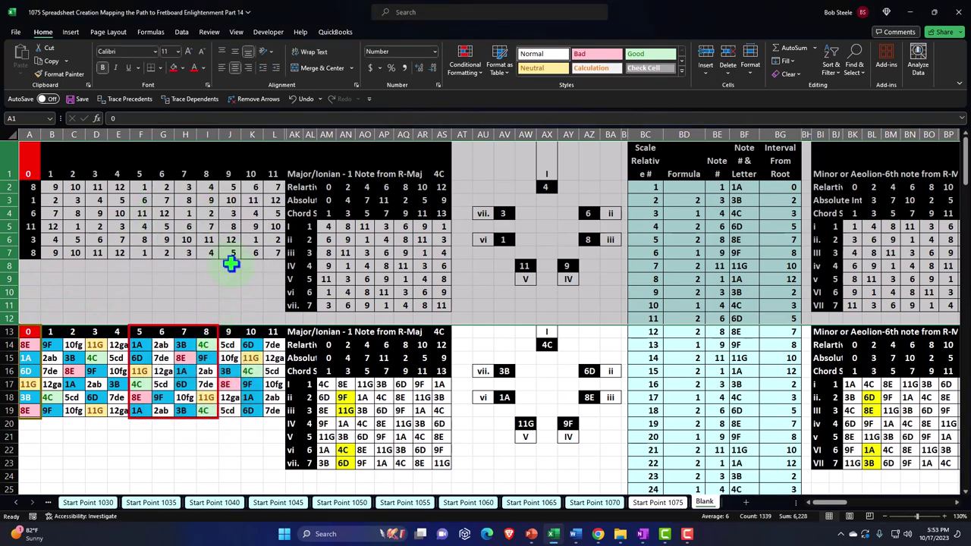
right_click(233, 264)
click(259, 436)
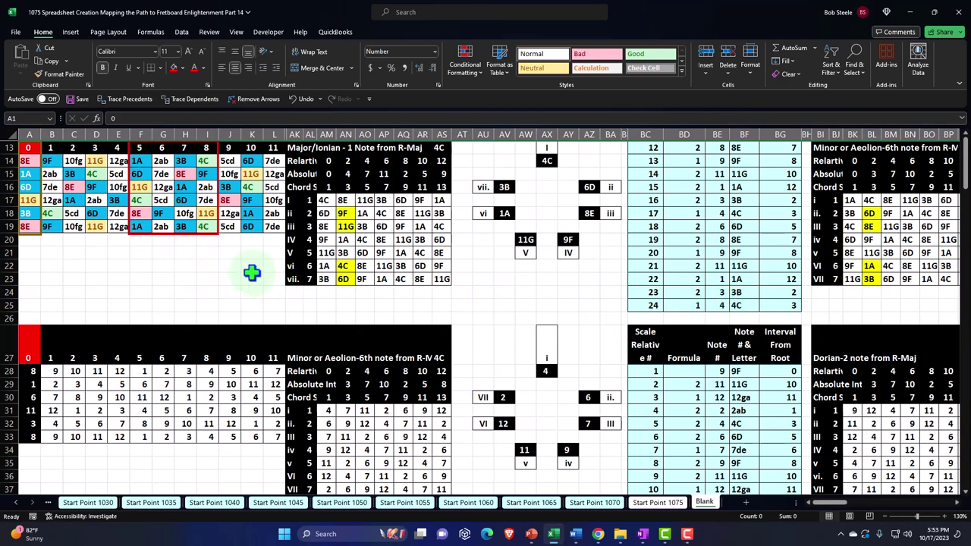
Step: Hide rows 24 through 38 to bring the letter-based tables of the first two sets together
drag(9, 293, 56, 405)
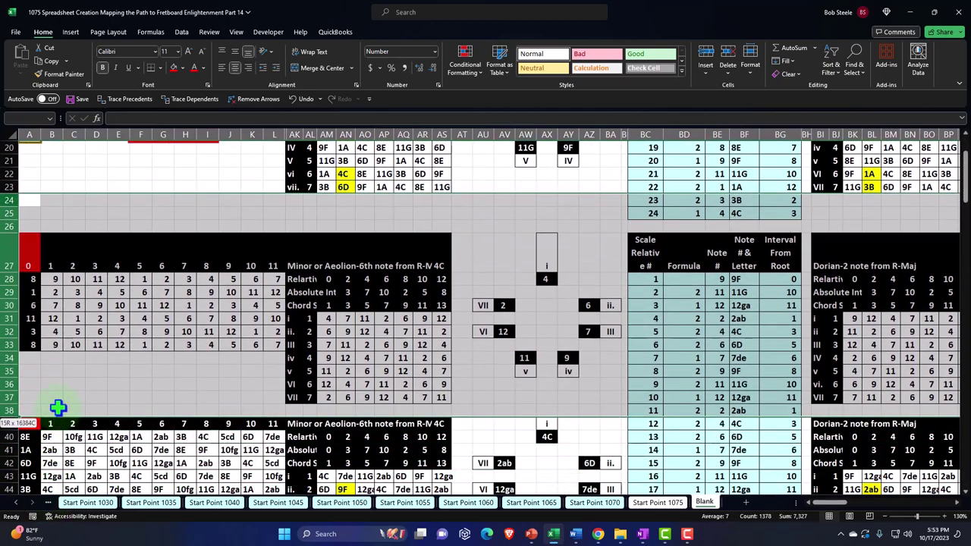
right_click(179, 262)
click(212, 432)
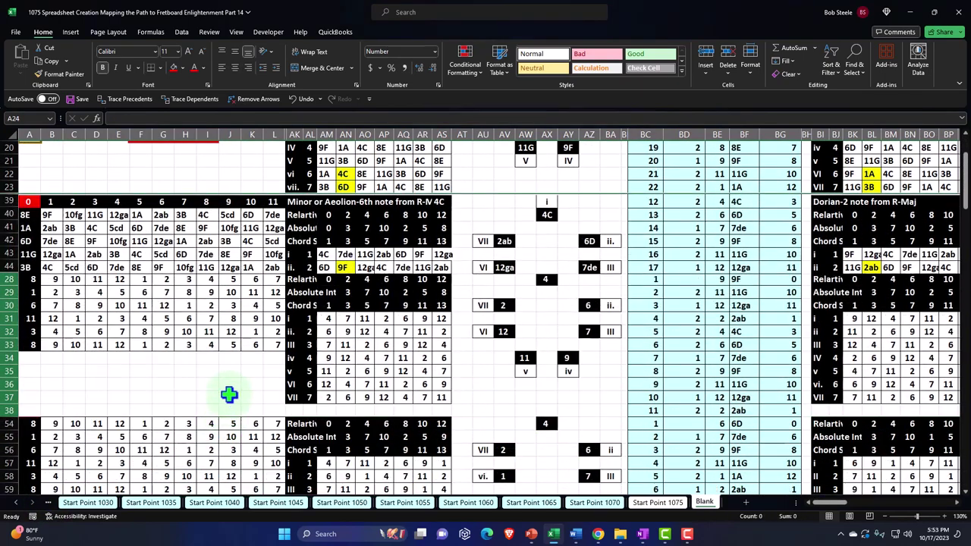
scroll(250, 372, up, 1)
scroll(275, 350, up, 2)
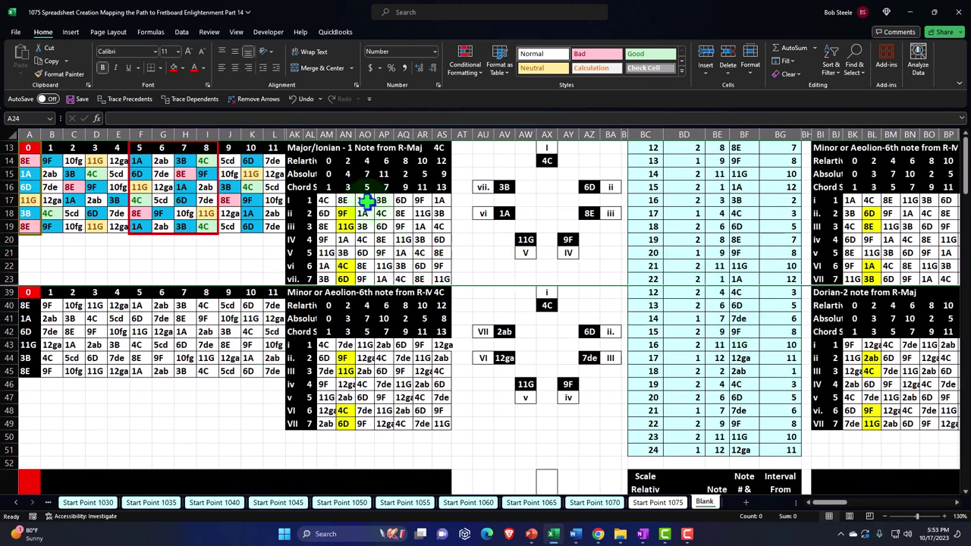
Step: Compare the letter-based chord tables and diagrams of the first two sets, moving along row 41 from the Minor/Aeolian table to the Dorian table
click(384, 320)
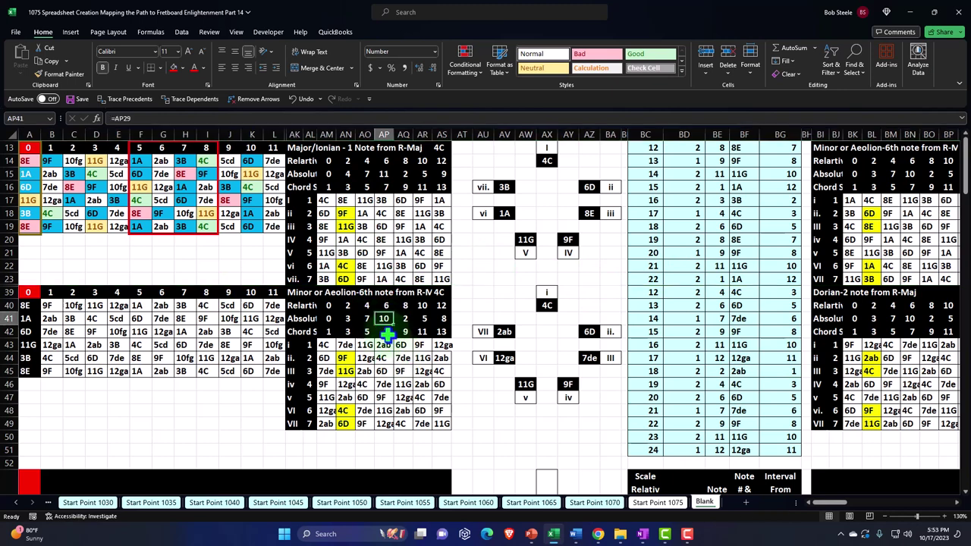
key(Right)
key(Right)
key(Right)
key(Right)
key(Right)
key(Right)
key(Right)
key(Right)
key(Right)
key(Right)
key(Right)
key(Right)
key(Right)
key(Right)
key(Right)
key(Right)
key(Right)
key(Right)
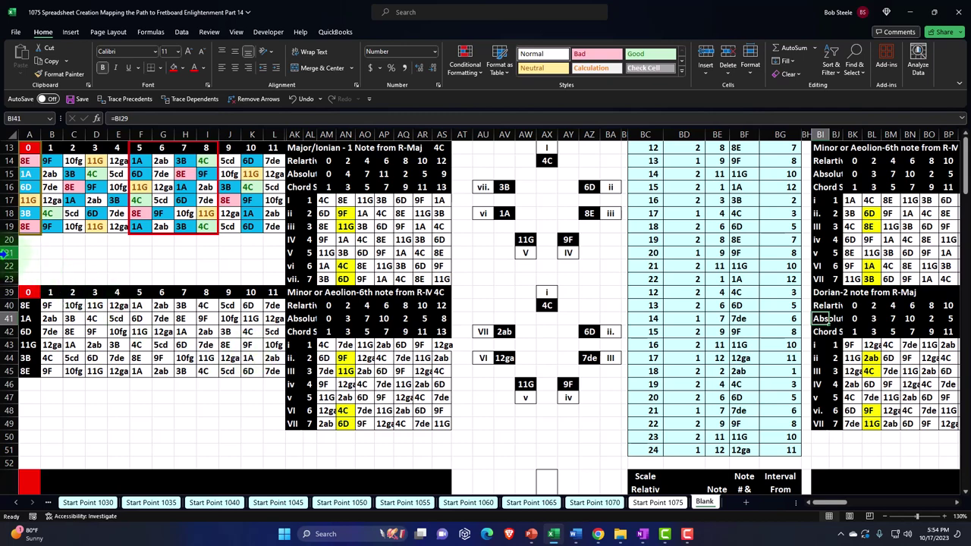
Step: Unhide rows 24 through 38 between the first and second sets of tables
drag(7, 253, 15, 345)
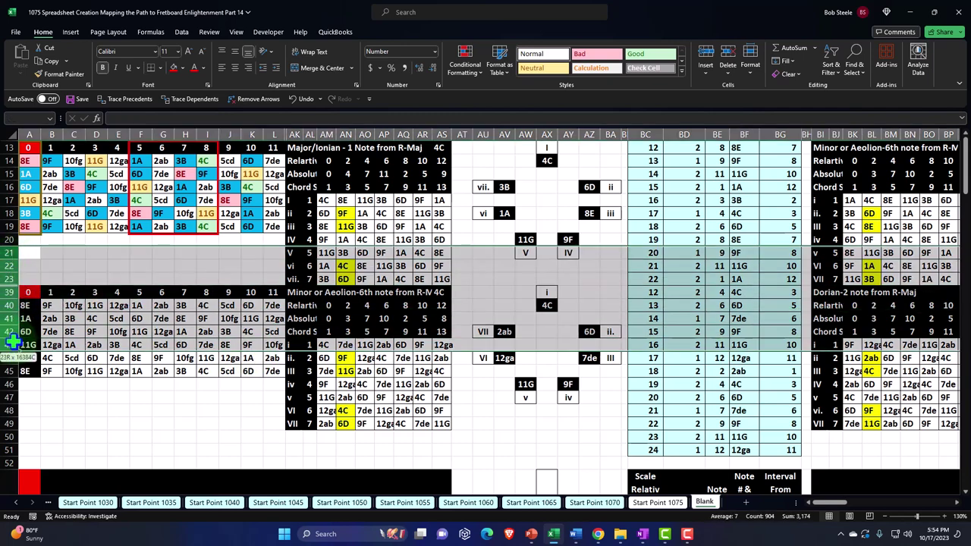
right_click(196, 286)
click(226, 465)
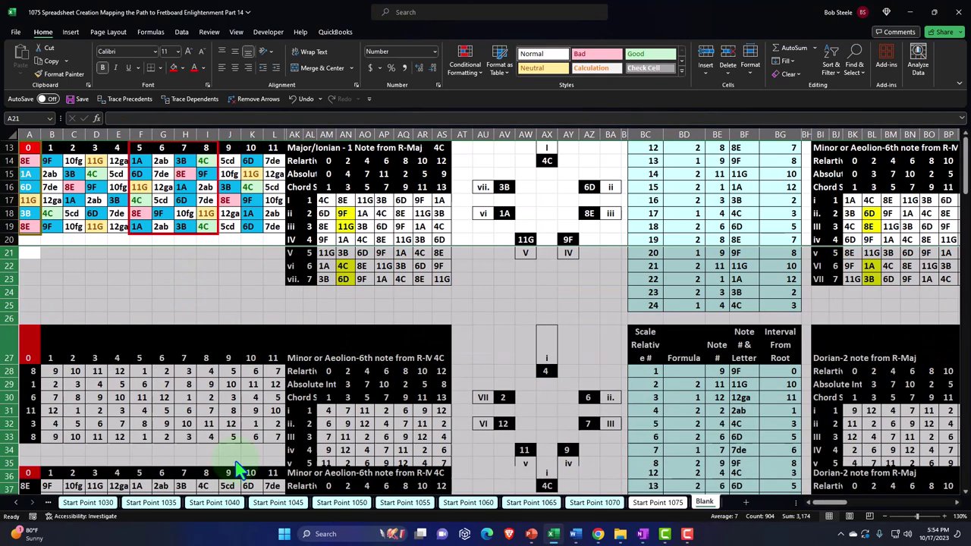